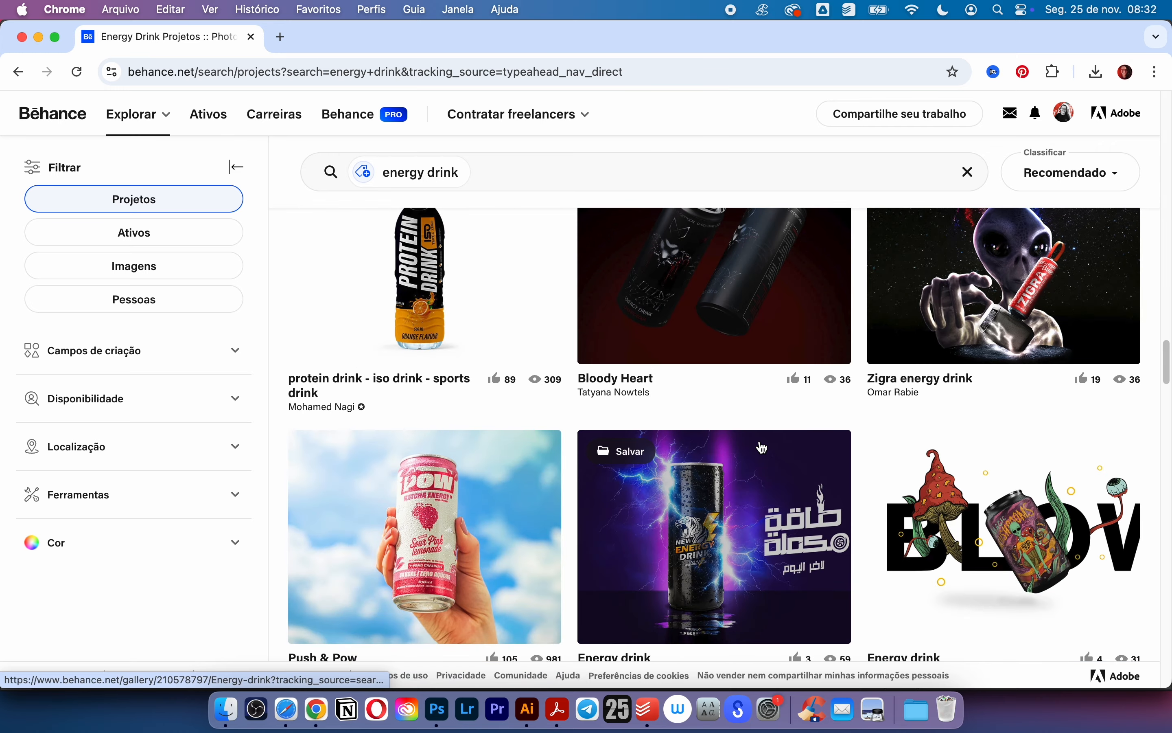
- Browse energy drink design references on Behance and energy drink photos on Unsplash, loading more photo results
{"action": "scroll", "coordinate": [762, 447], "scroll_direction": "down", "scroll_amount": 20}
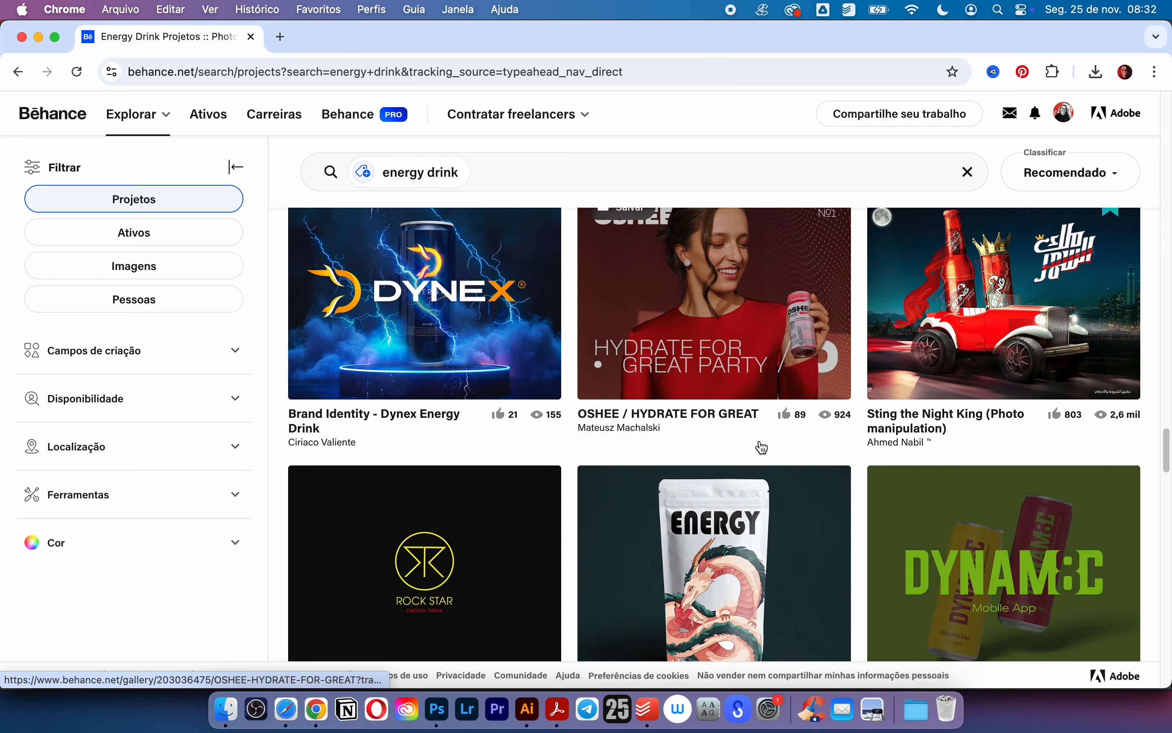
{"action": "scroll", "coordinate": [763, 447], "scroll_direction": "down", "scroll_amount": 15}
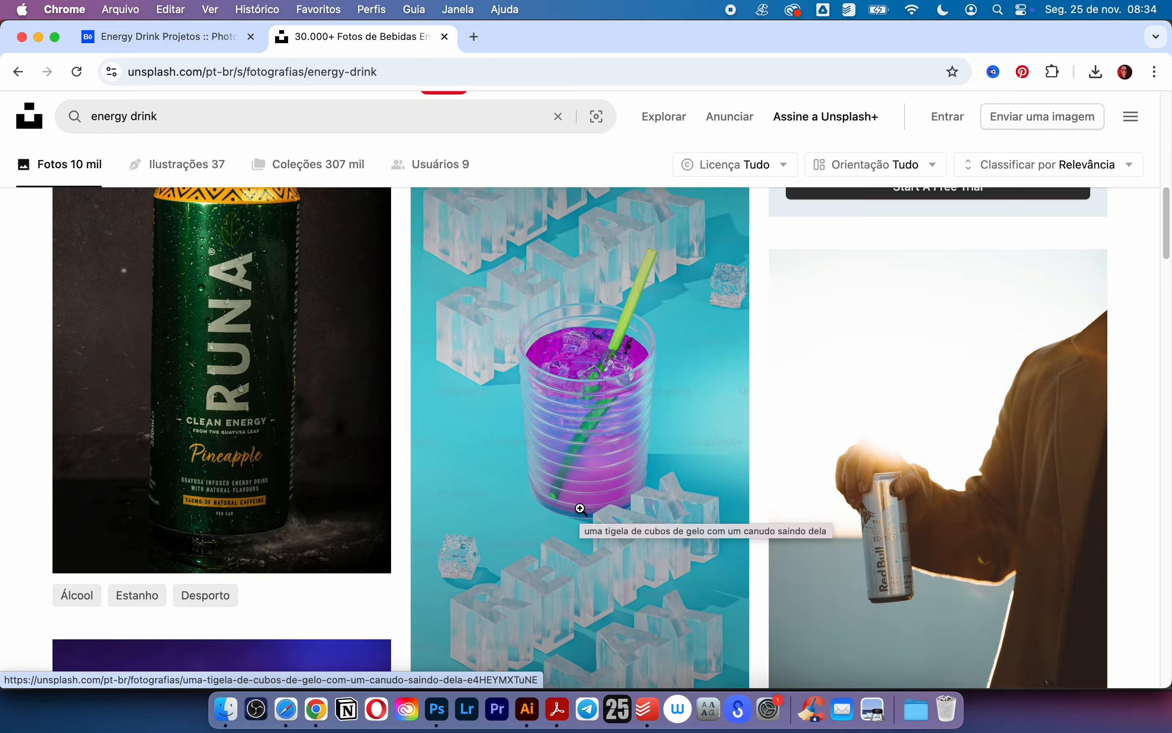
{"action": "scroll", "coordinate": [581, 509], "scroll_direction": "down", "scroll_amount": 20}
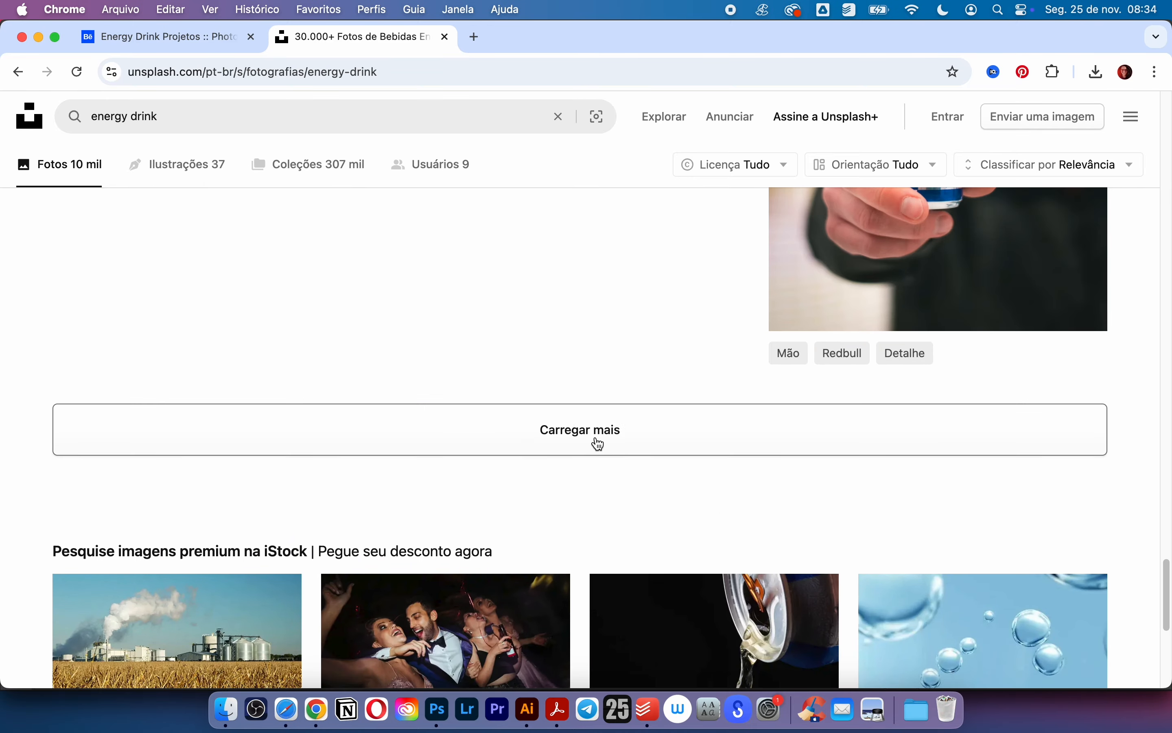
{"action": "left_click", "coordinate": [599, 443]}
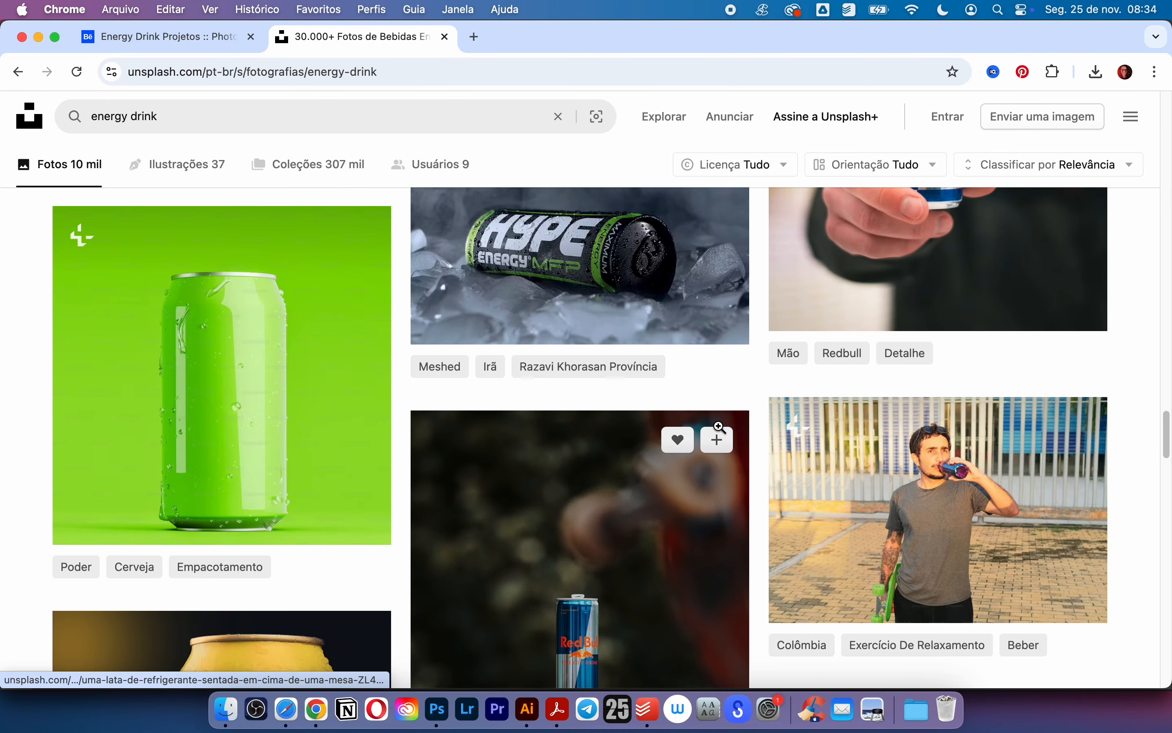
{"action": "scroll", "coordinate": [719, 427], "scroll_direction": "down", "scroll_amount": 15}
{"action": "scroll", "coordinate": [770, 387], "scroll_direction": "up", "scroll_amount": 2}
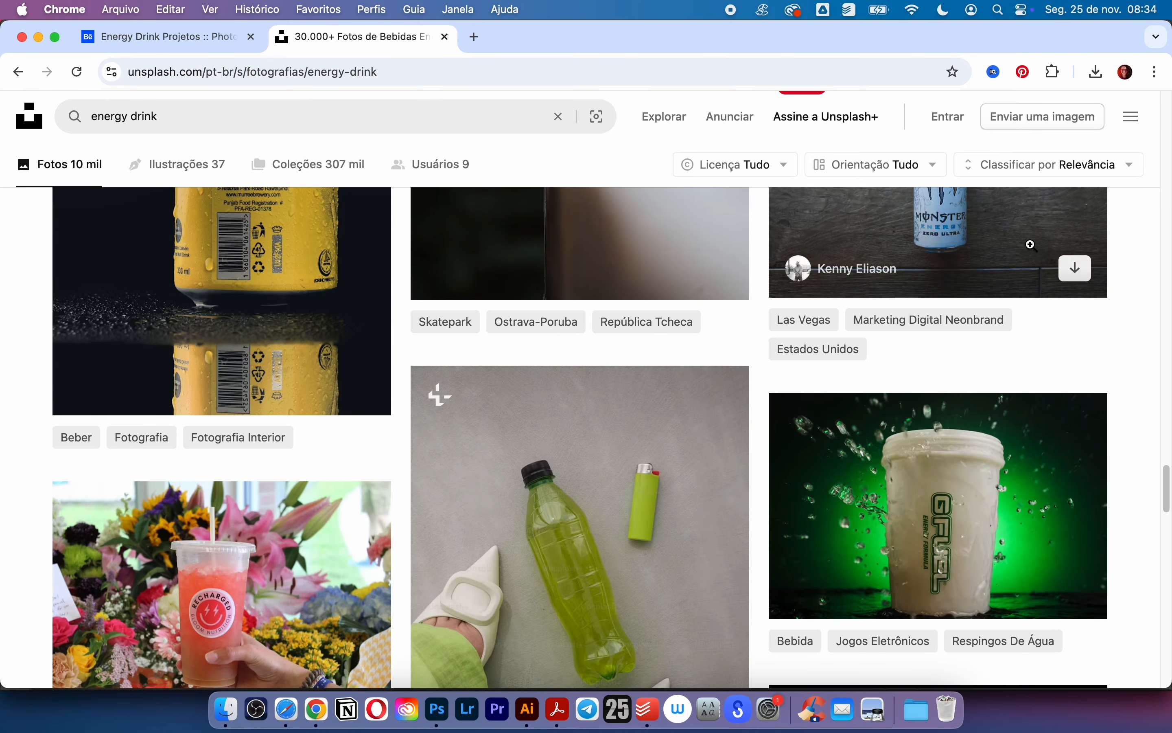
{"action": "left_click", "coordinate": [877, 247]}
{"action": "left_click", "coordinate": [1092, 269]}
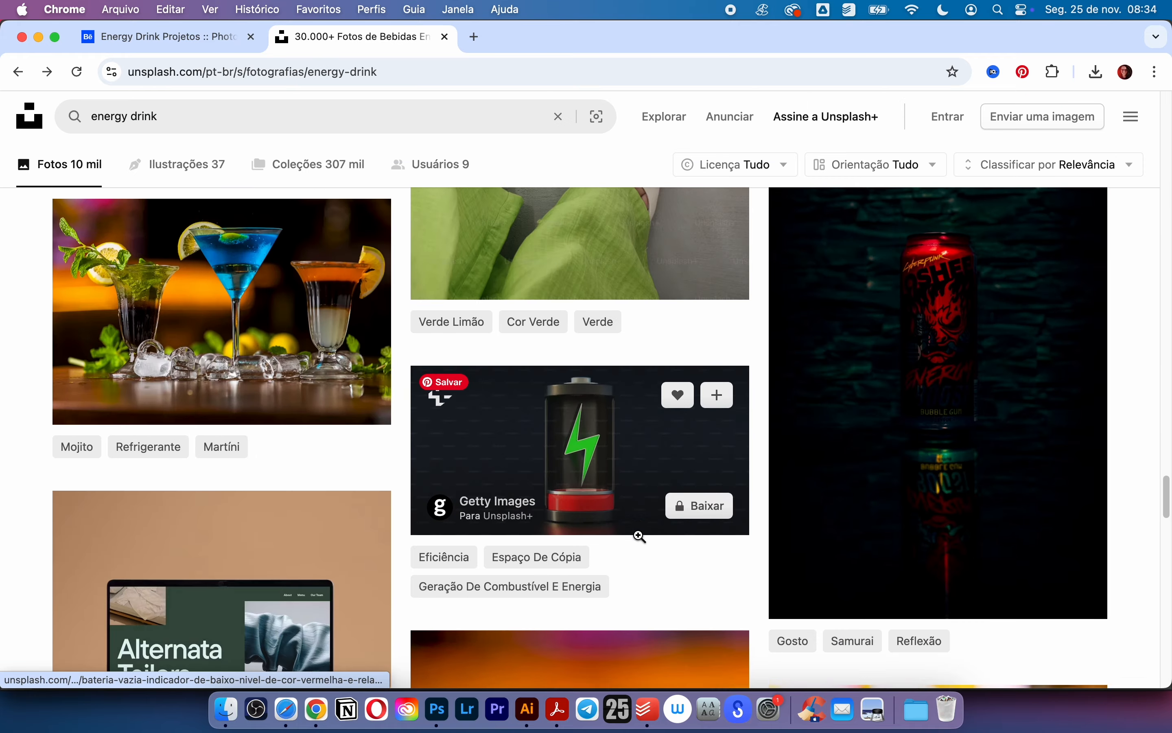
{"action": "scroll", "coordinate": [613, 335], "scroll_direction": "down", "scroll_amount": 15}
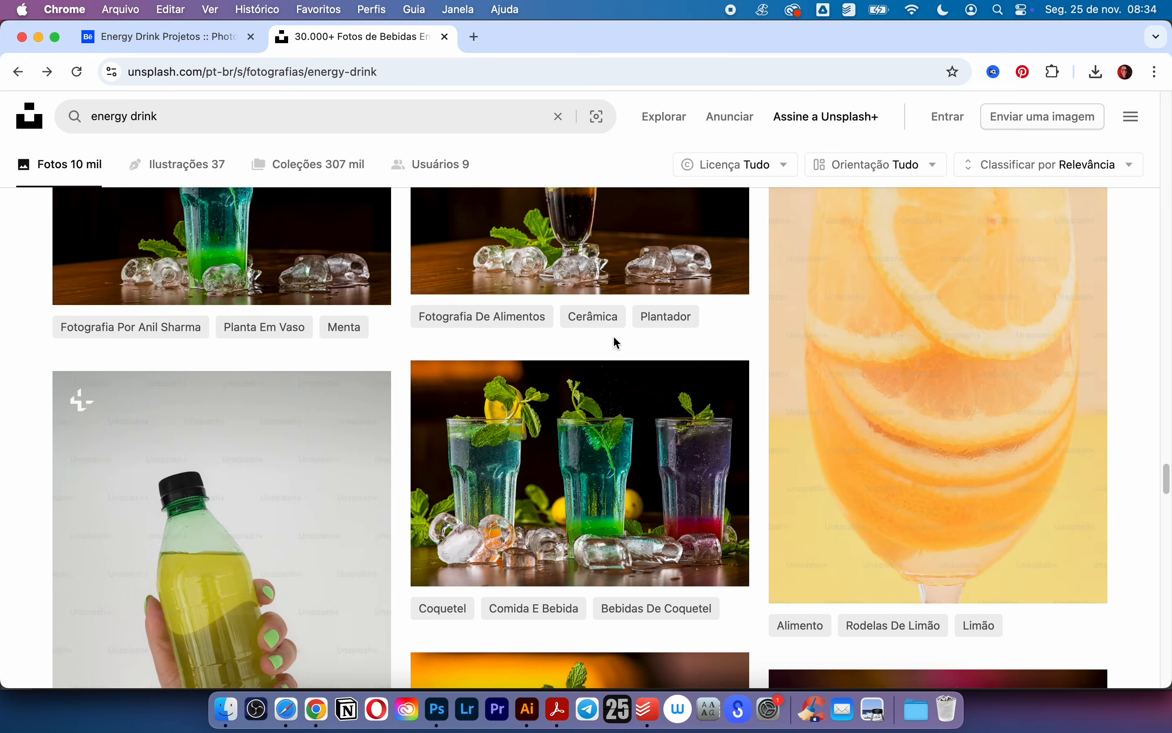
{"action": "scroll", "coordinate": [614, 337], "scroll_direction": "down", "scroll_amount": 15}
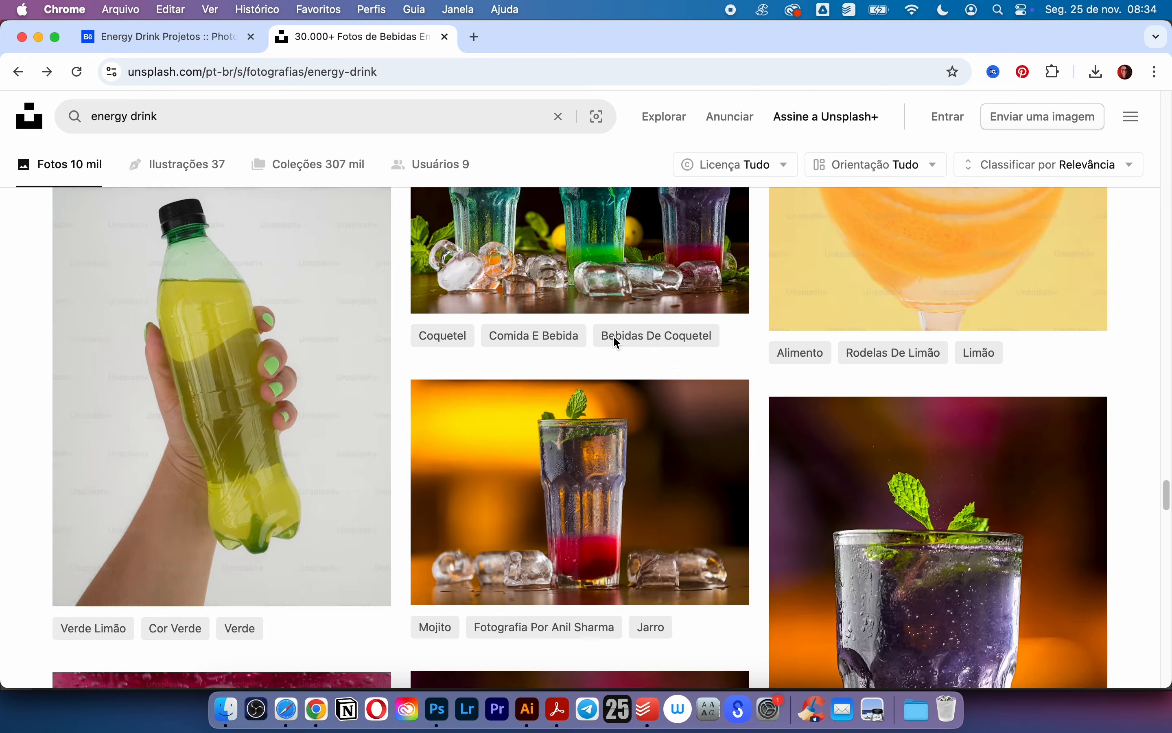
{"action": "scroll", "coordinate": [614, 337], "scroll_direction": "down", "scroll_amount": 15}
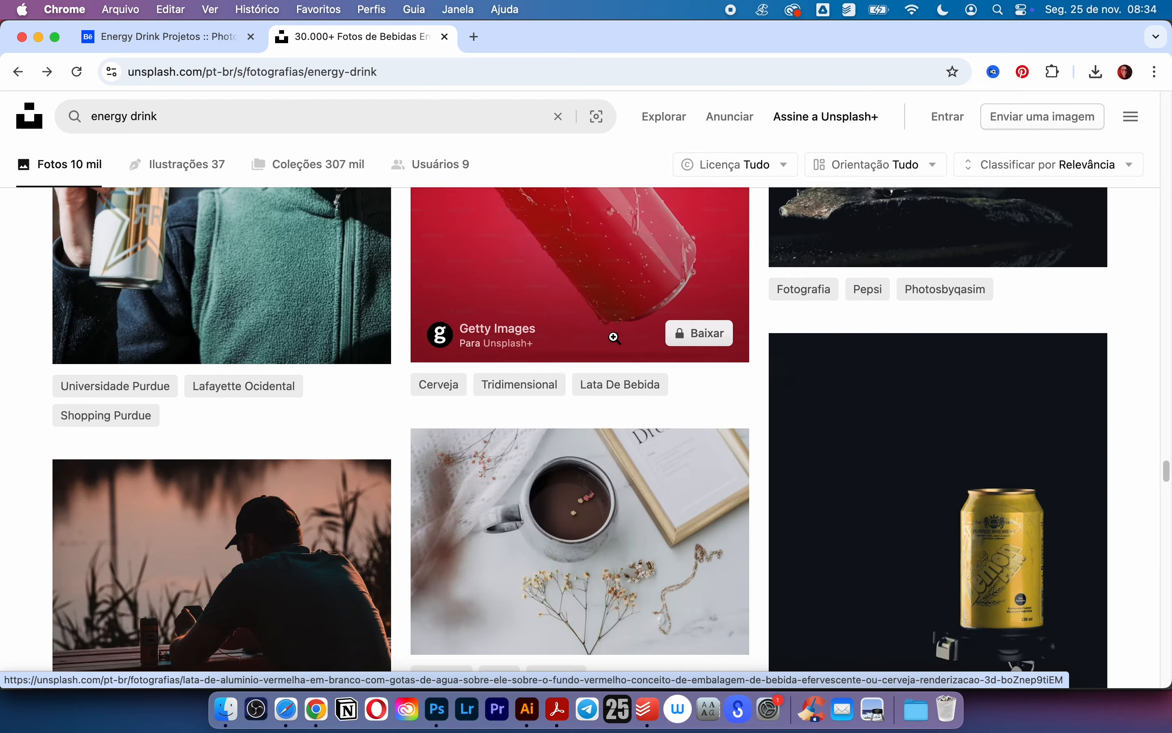
{"action": "scroll", "coordinate": [617, 343], "scroll_direction": "down", "scroll_amount": 15}
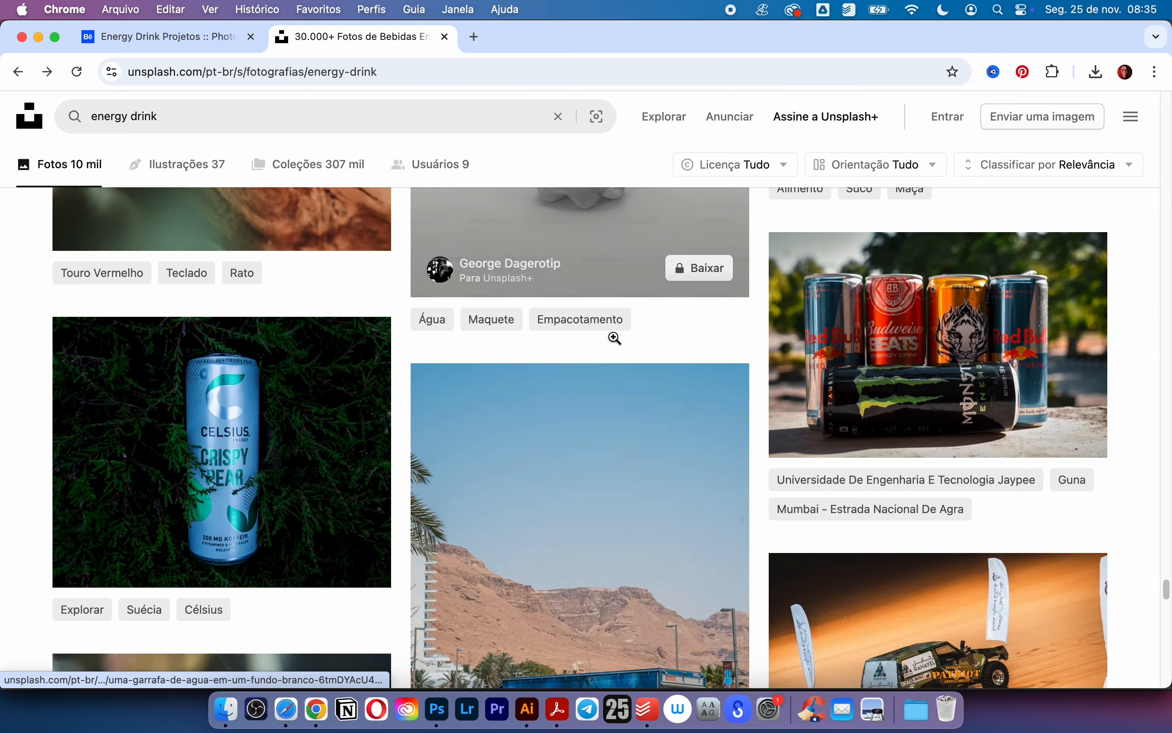
{"action": "scroll", "coordinate": [728, 308], "scroll_direction": "down", "scroll_amount": 15}
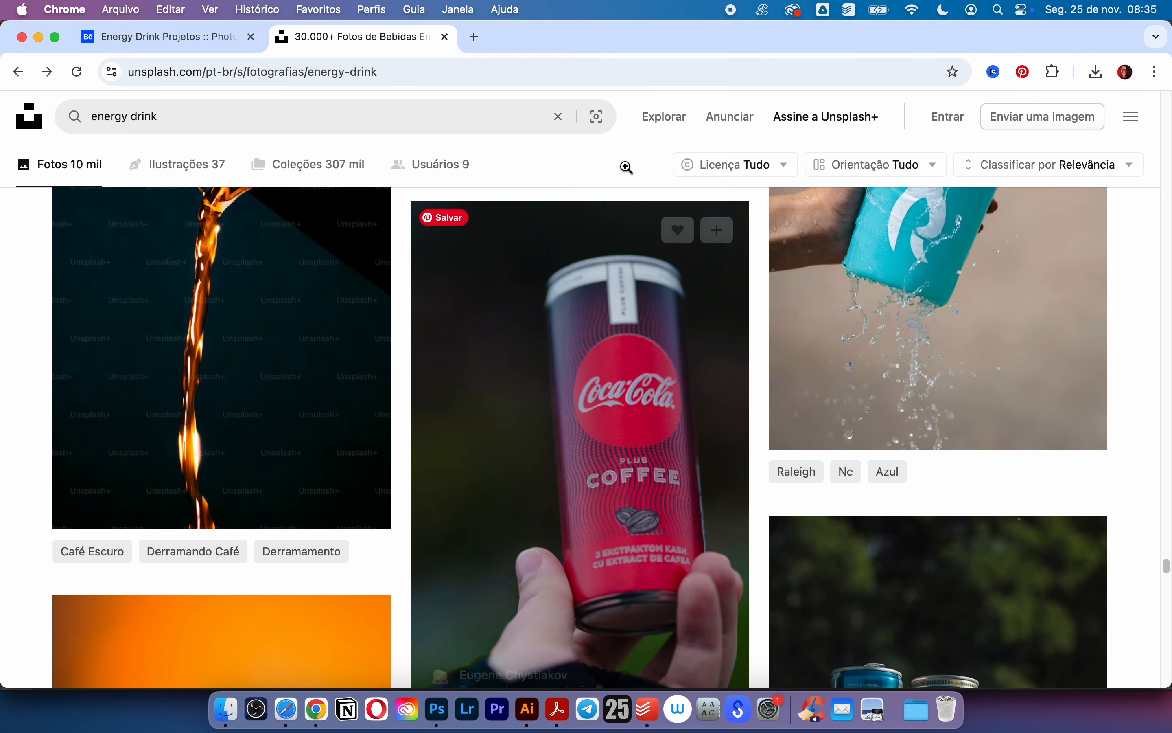
- Open br.freepik.com in a new browser tab and search its resources for "battery"
{"action": "left_click", "coordinate": [474, 36]}
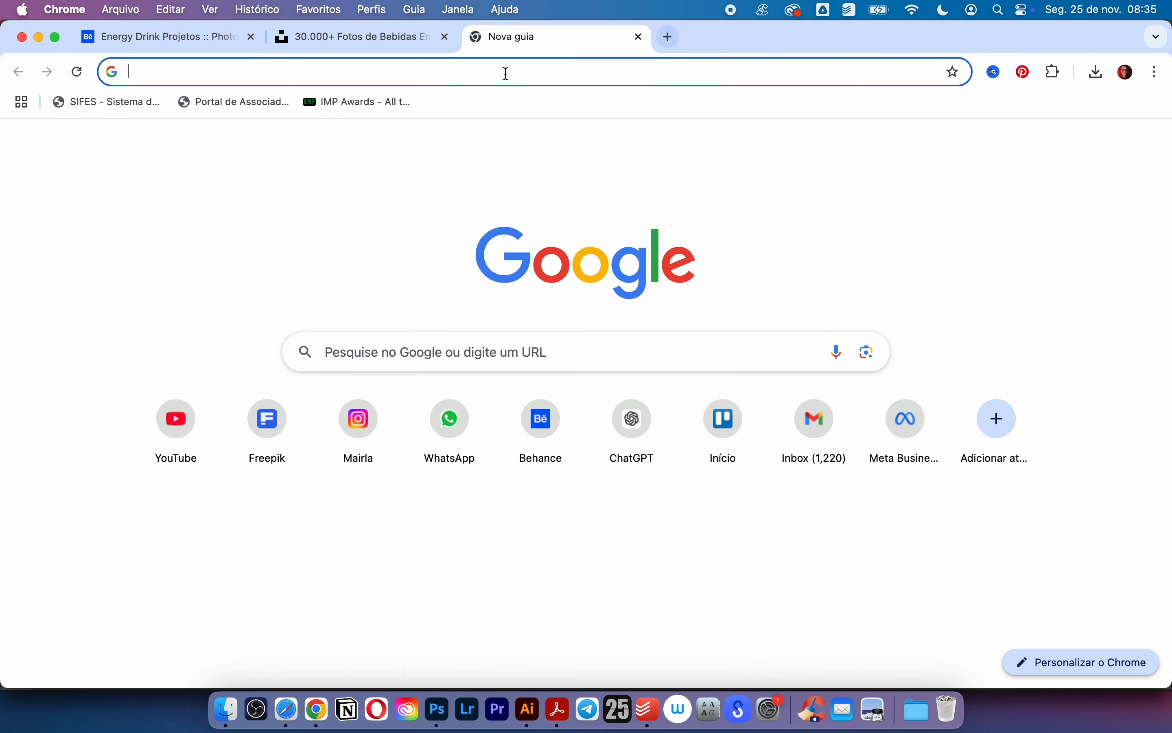
{"action": "type", "text": "br.freepik.com"}
{"action": "key", "text": "Return"}
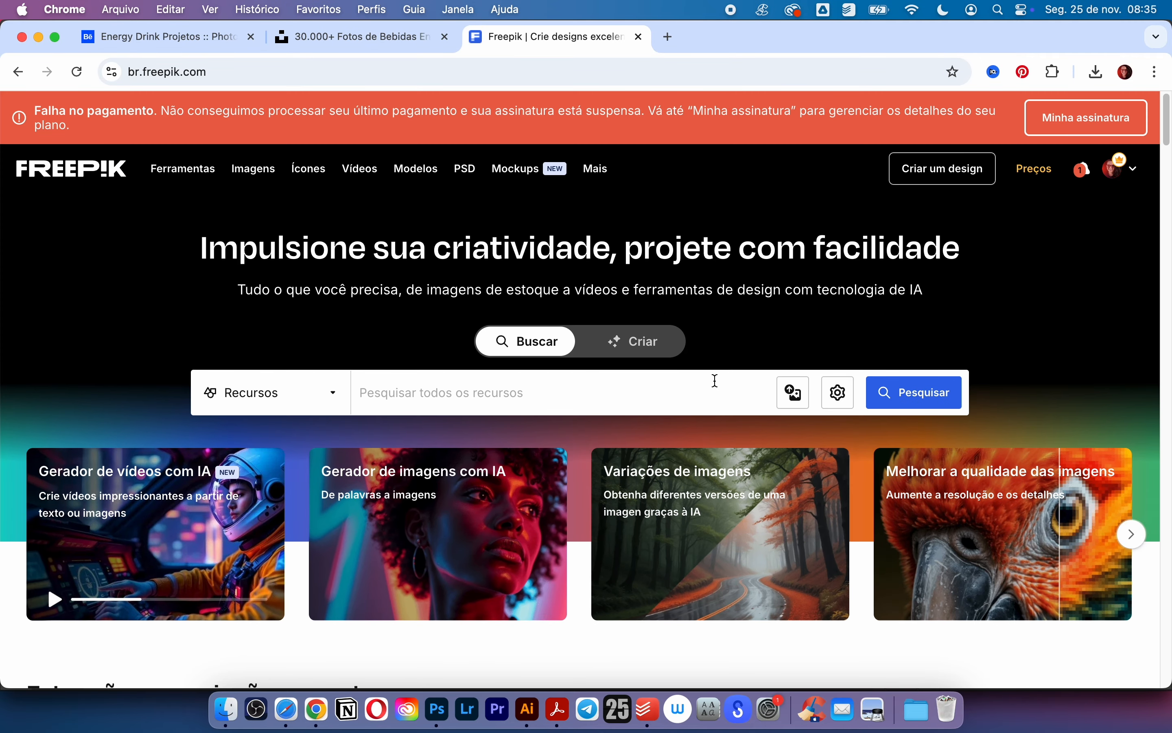
{"action": "left_click", "coordinate": [716, 381]}
{"action": "type", "text": "battery"}
{"action": "key", "text": "Return"}
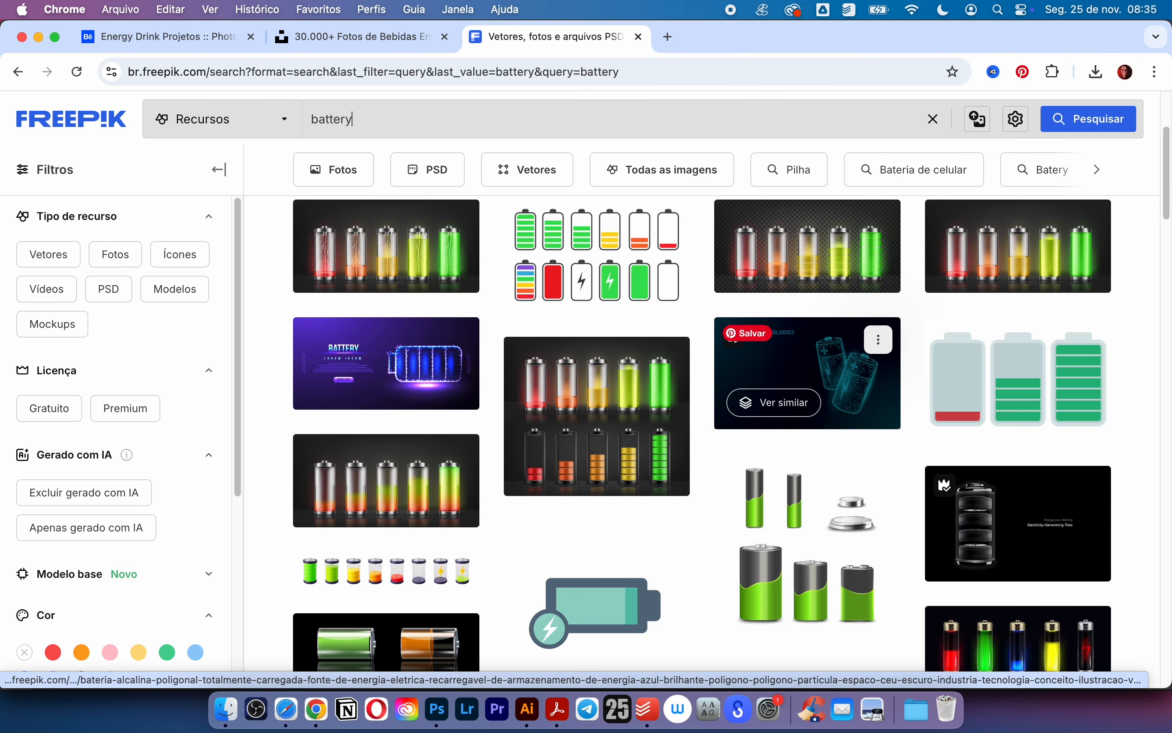
- Look through the Freepik battery images for visual references, continuing onto the second page of results
{"action": "scroll", "coordinate": [923, 453], "scroll_direction": "down", "scroll_amount": 8}
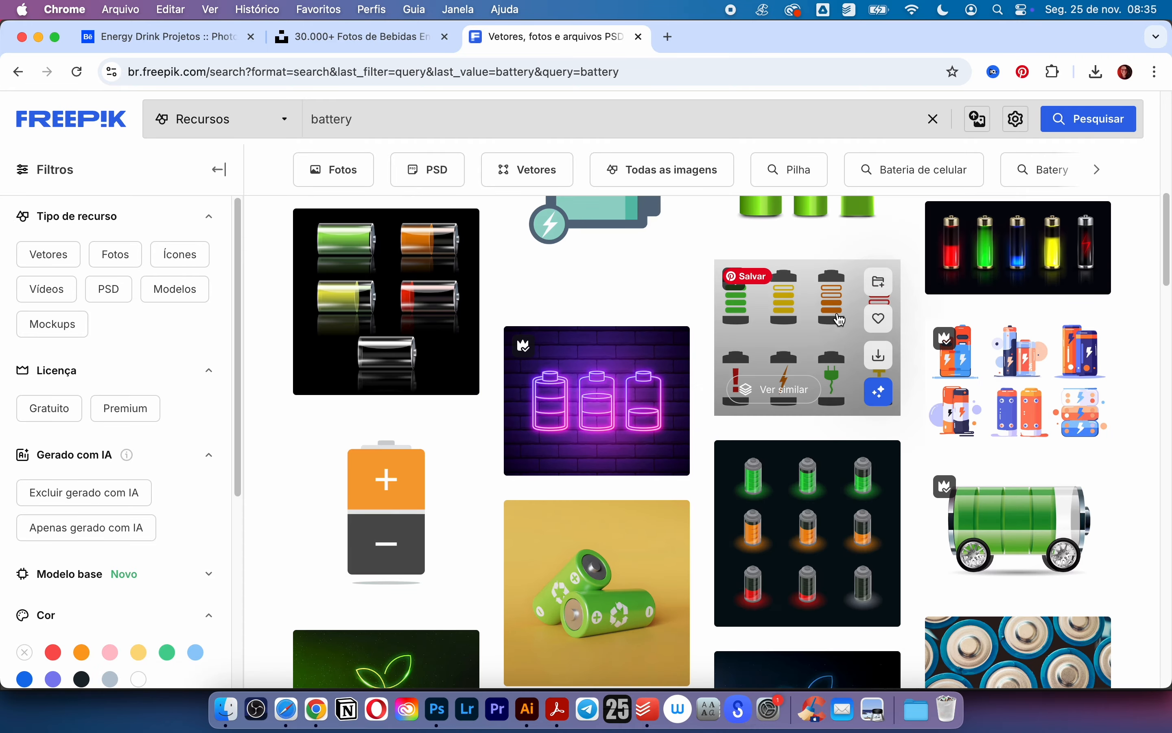
{"action": "scroll", "coordinate": [878, 577], "scroll_direction": "down", "scroll_amount": 2}
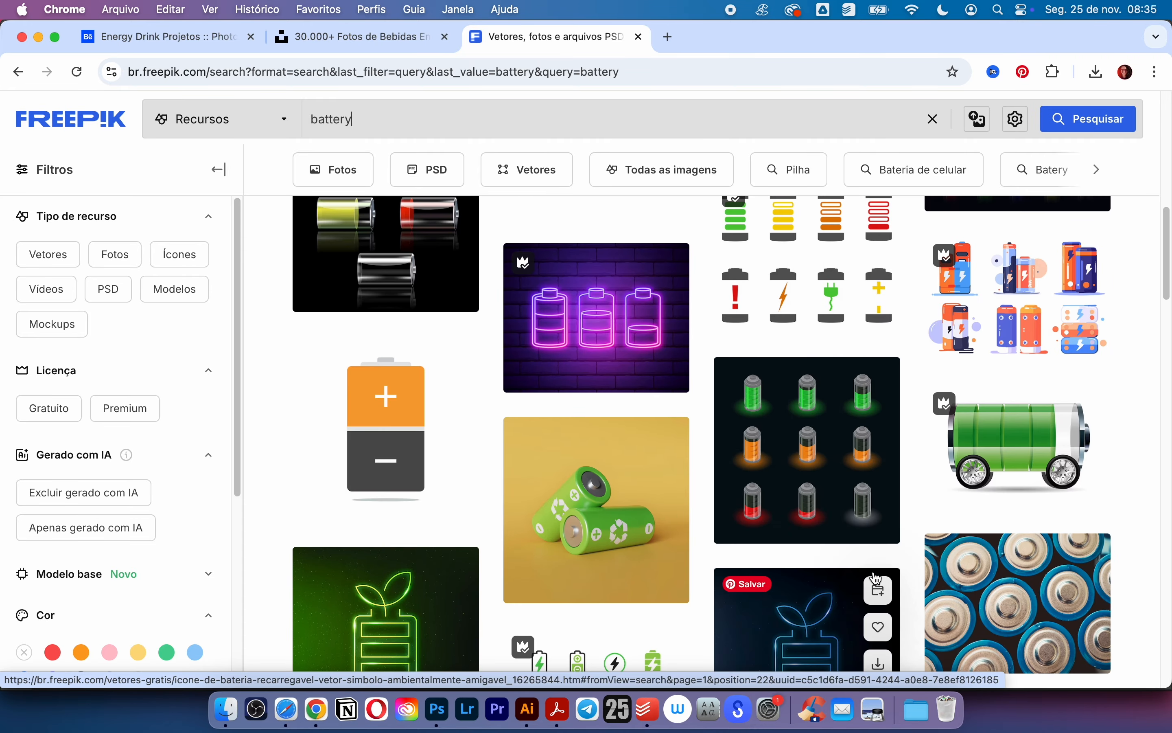
{"action": "scroll", "coordinate": [878, 577], "scroll_direction": "down", "scroll_amount": 20}
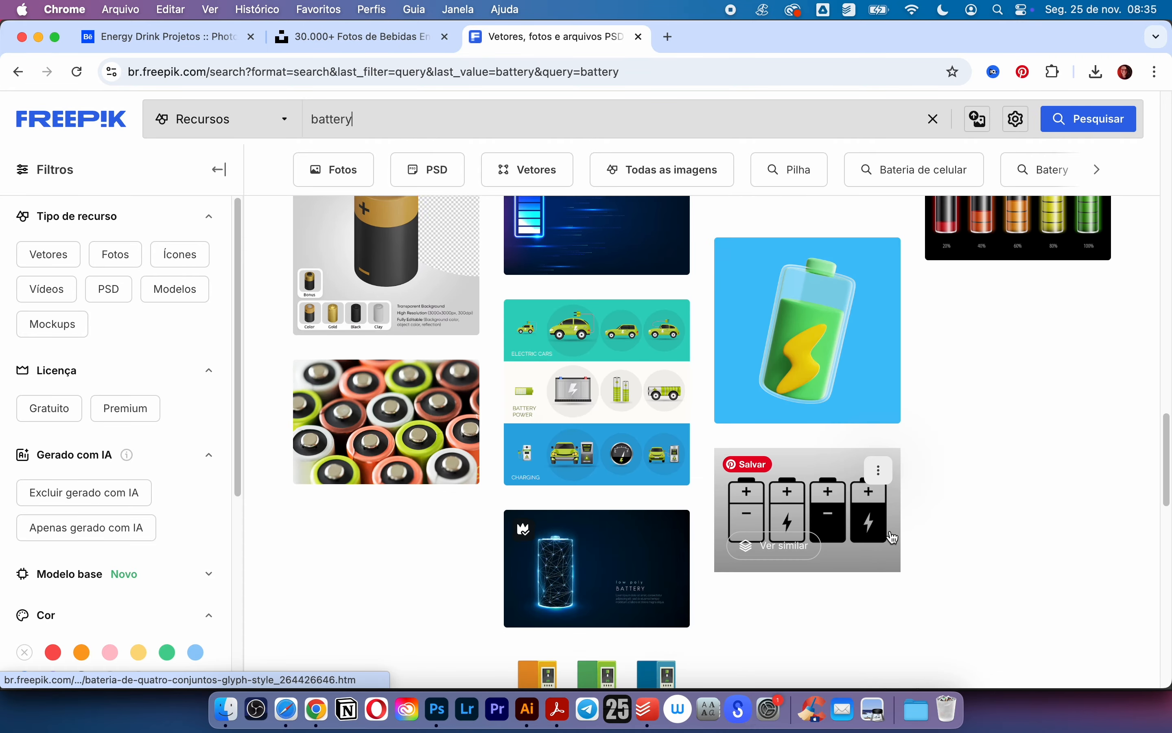
{"action": "scroll", "coordinate": [1011, 492], "scroll_direction": "down", "scroll_amount": 10}
{"action": "left_click", "coordinate": [681, 515]}
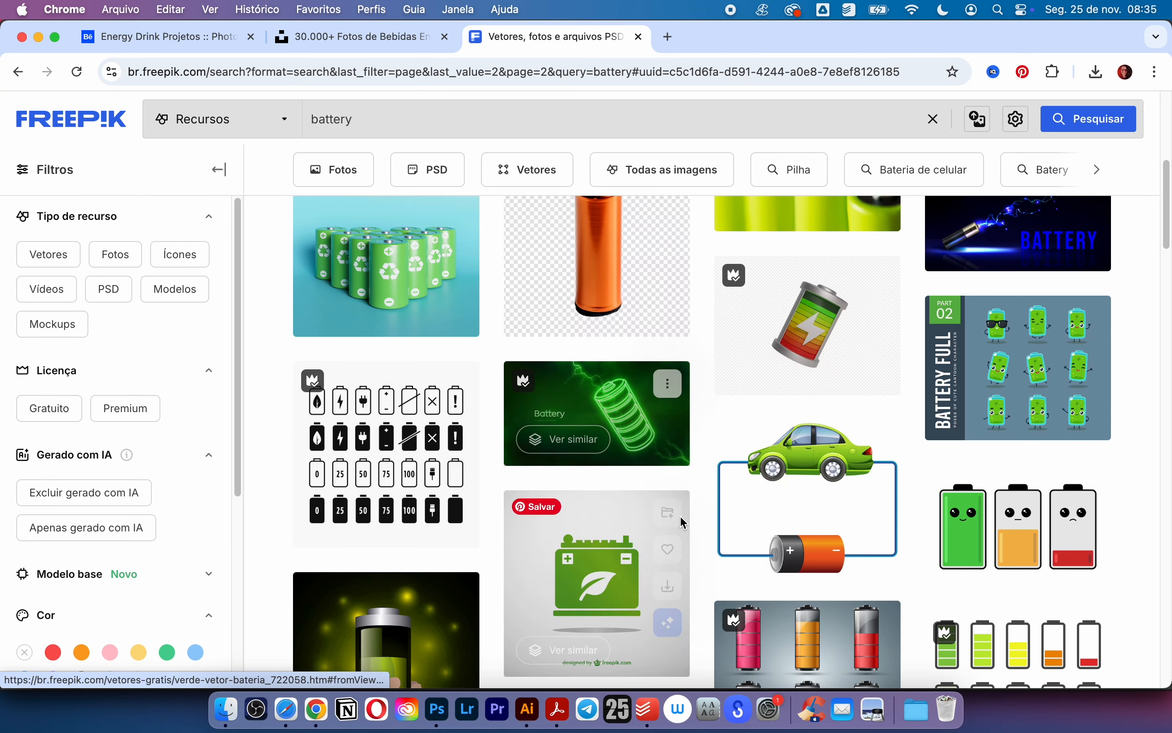
{"action": "scroll", "coordinate": [683, 518], "scroll_direction": "down", "scroll_amount": 1}
{"action": "scroll", "coordinate": [683, 522], "scroll_direction": "down", "scroll_amount": 15}
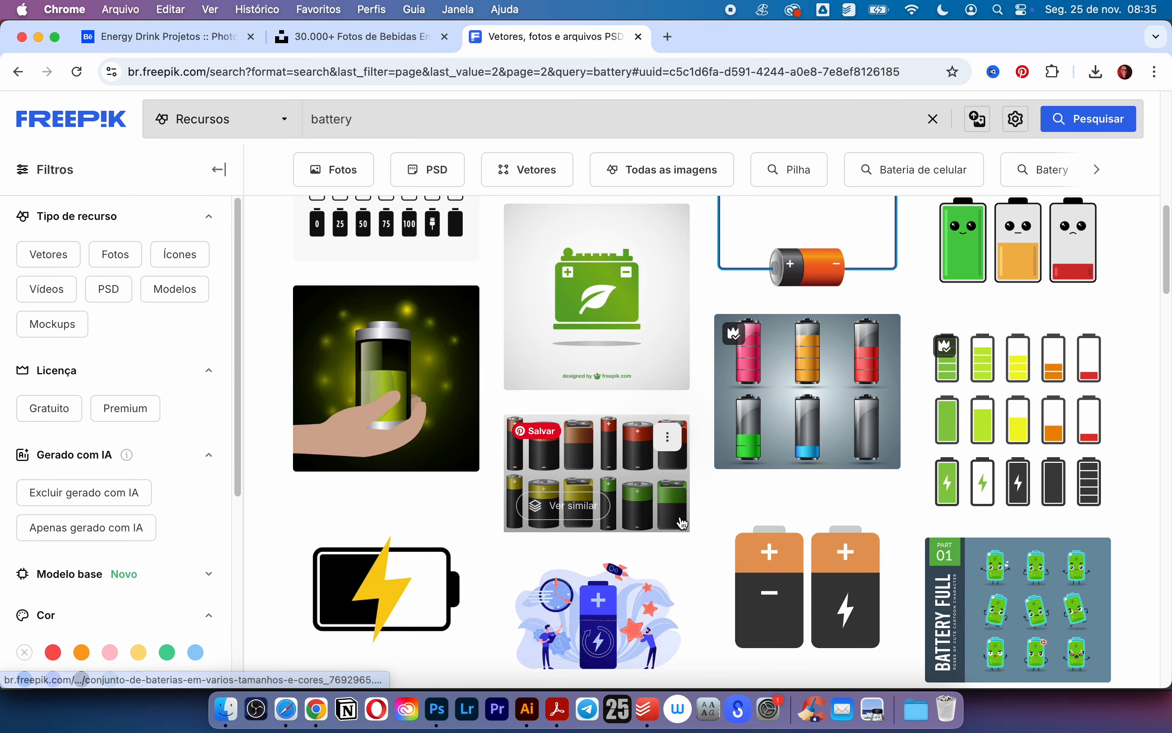
- Switch to Photoshop and add the text "fuel" to the blank can label in Comic Sans MS Bold
{"action": "left_click", "coordinate": [437, 710]}
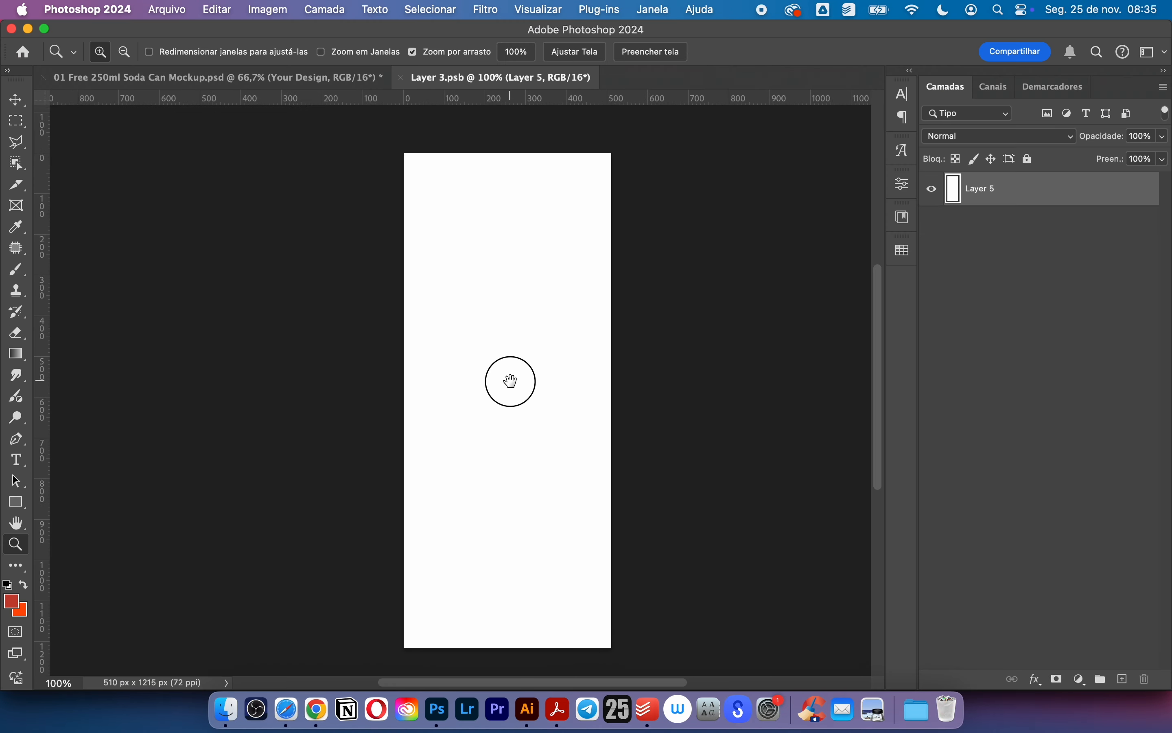
{"action": "key", "text": "t"}
{"action": "left_click", "coordinate": [452, 322]}
{"action": "type", "text": "fuel"}
{"action": "key", "text": "super+a"}
{"action": "left_click", "coordinate": [195, 50]}
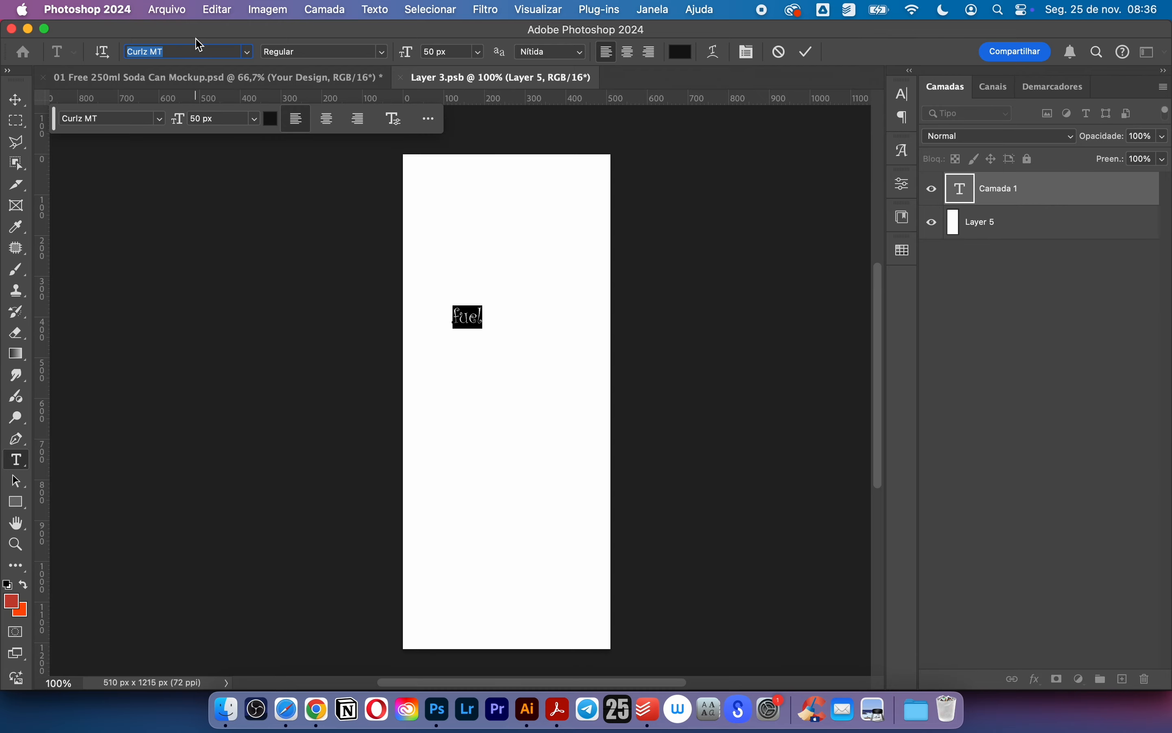
{"action": "type", "text": "comi"}
{"action": "left_click", "coordinate": [387, 152]}
{"action": "key", "text": "super+Return"}
- Scale the "fuel" text up to about 163.6 px in the upper middle of the label
{"action": "key", "text": "super+t"}
{"action": "left_click_drag", "start_coordinate": [491, 317], "coordinate": [518, 327]}
{"action": "key", "text": "Return"}
- Duplicate the "fuel" text directly below the original and replace the copy's wording with "bebida energ´tica"
{"action": "key", "text": "v"}
{"action": "left_click_drag", "start_coordinate": [512, 377], "coordinate": [510, 383]}
{"action": "key", "text": "t"}
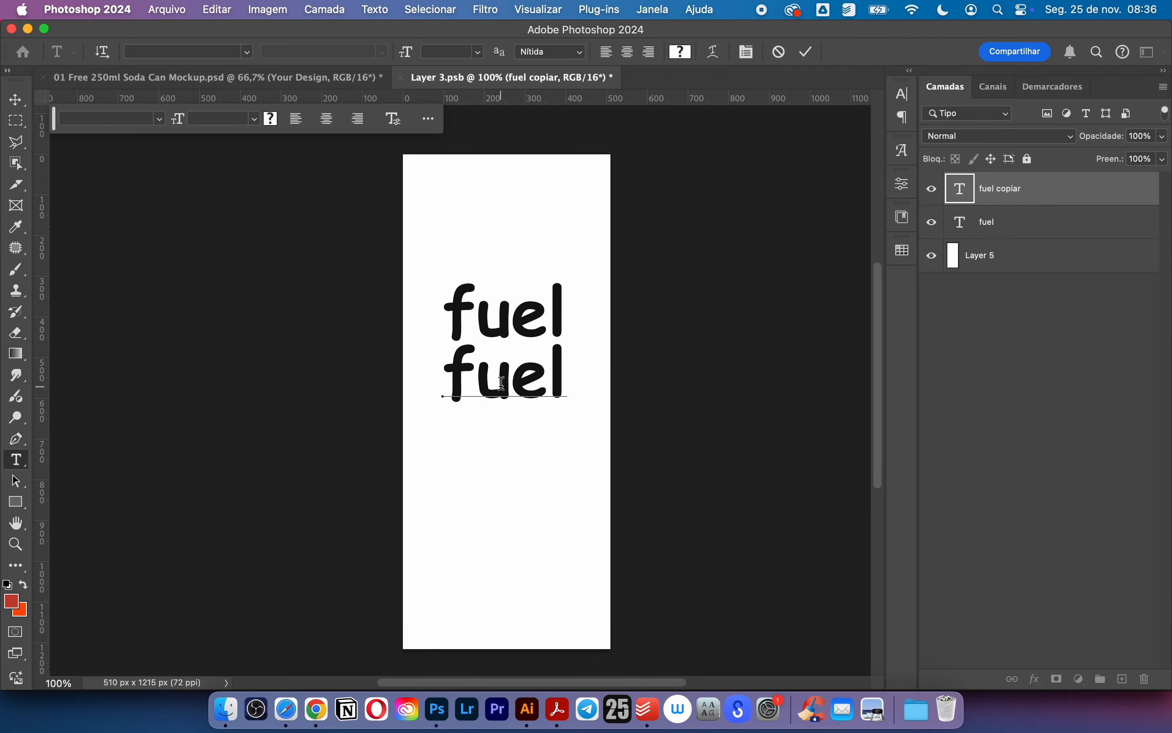
{"action": "left_click", "coordinate": [484, 382]}
{"action": "type", "text": "bebid"}
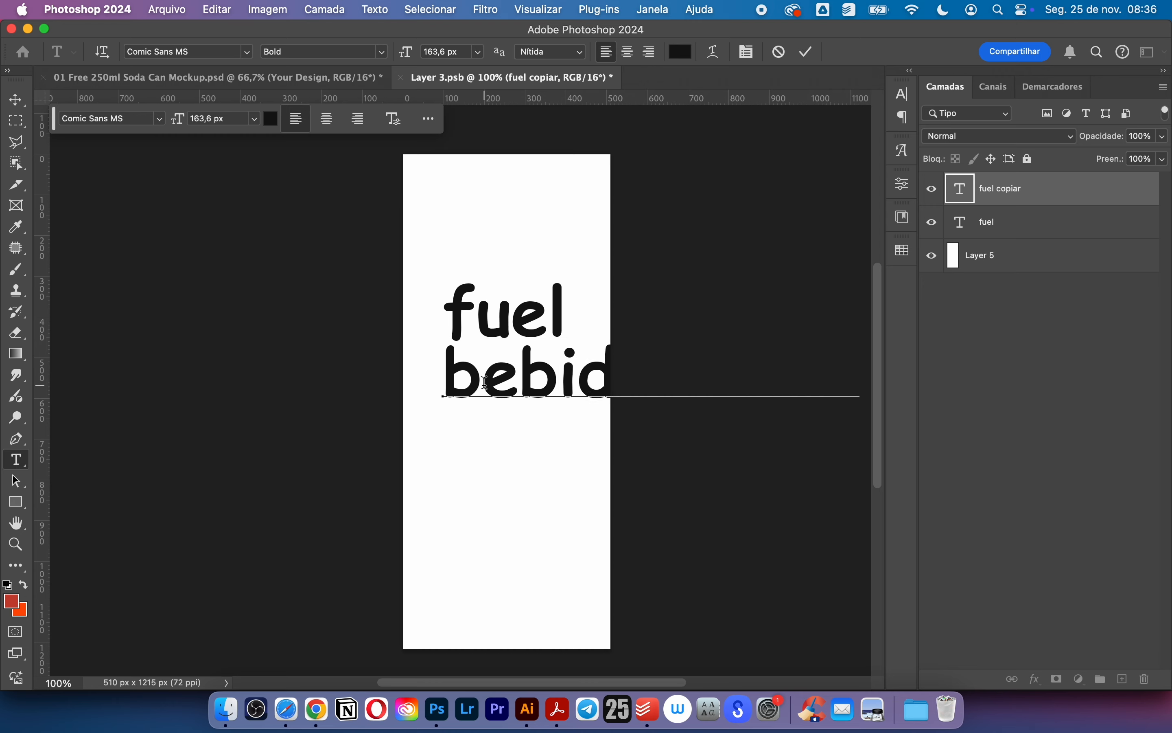
{"action": "type", "text": "a energ´tica"}
{"action": "key", "text": "super+Return"}
- Scale the duplicated tagline down to about 45.2 px so that it fits on the label beneath "fuel"
{"action": "key", "text": "v"}
{"action": "left_click", "coordinate": [569, 343]}
{"action": "left_click", "coordinate": [570, 371]}
{"action": "key", "text": "super+t"}
{"action": "left_click_drag", "start_coordinate": [730, 338], "coordinate": [519, 359]}
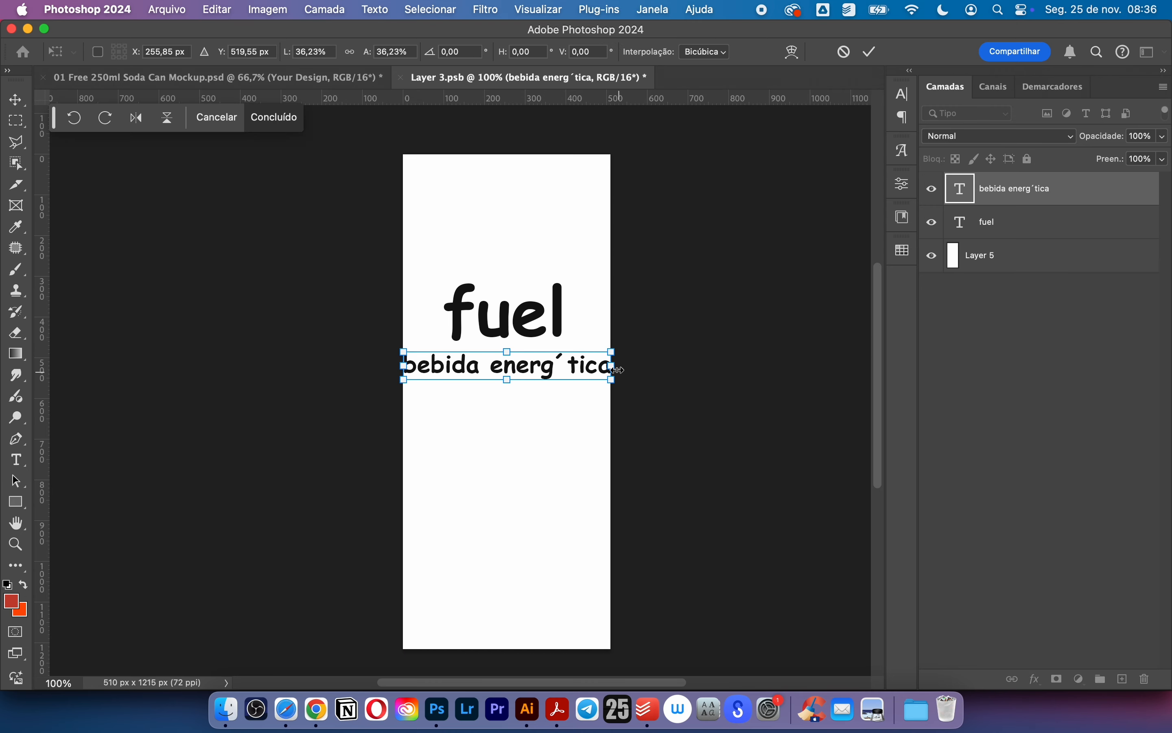
{"action": "left_click_drag", "start_coordinate": [618, 371], "coordinate": [568, 375]}
{"action": "key", "text": "Return"}
- Correct the tagline's spelling to "bebida energética"
{"action": "double_click", "coordinate": [521, 362]}
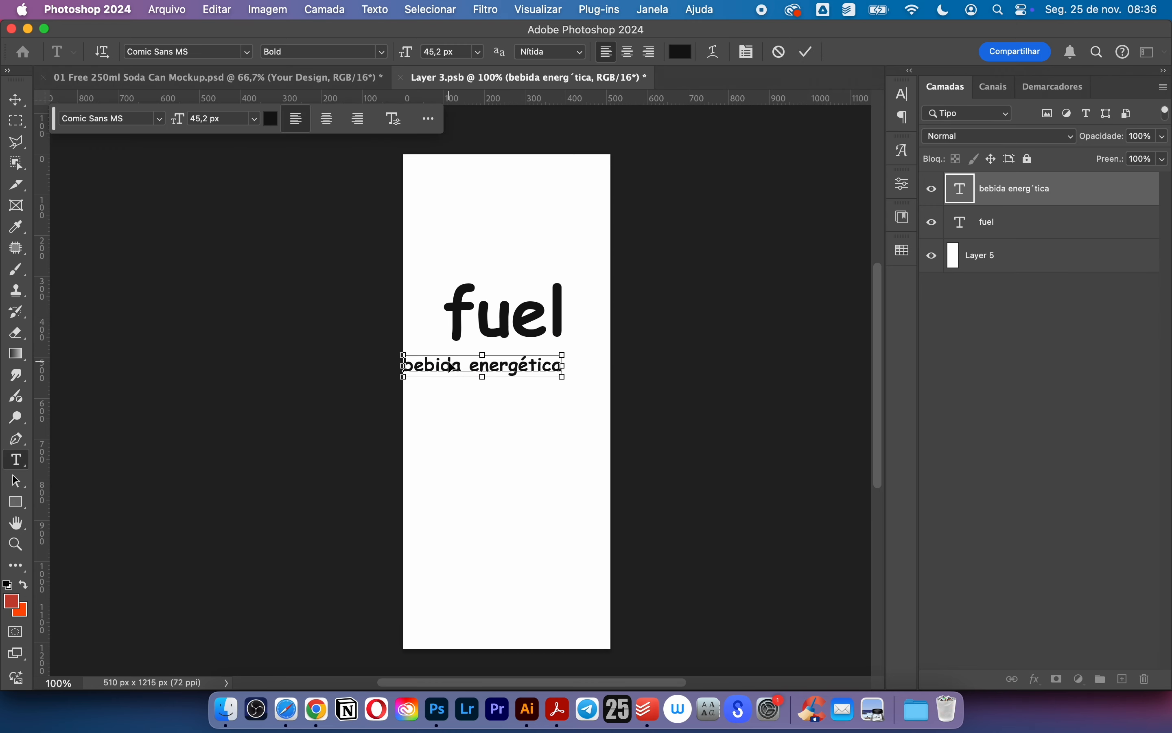
{"action": "key", "text": "super+Return"}
{"action": "key", "text": "v"}
- Set the "bebida energética" tagline to Regular weight, align it under "fuel" and fit it to that word's width
{"action": "left_click", "coordinate": [523, 350], "text": "super"}
{"action": "left_click_drag", "start_coordinate": [508, 375], "coordinate": [560, 361]}
{"action": "key", "text": "super+t"}
{"action": "key", "text": "Return"}
{"action": "key", "text": "super+t"}
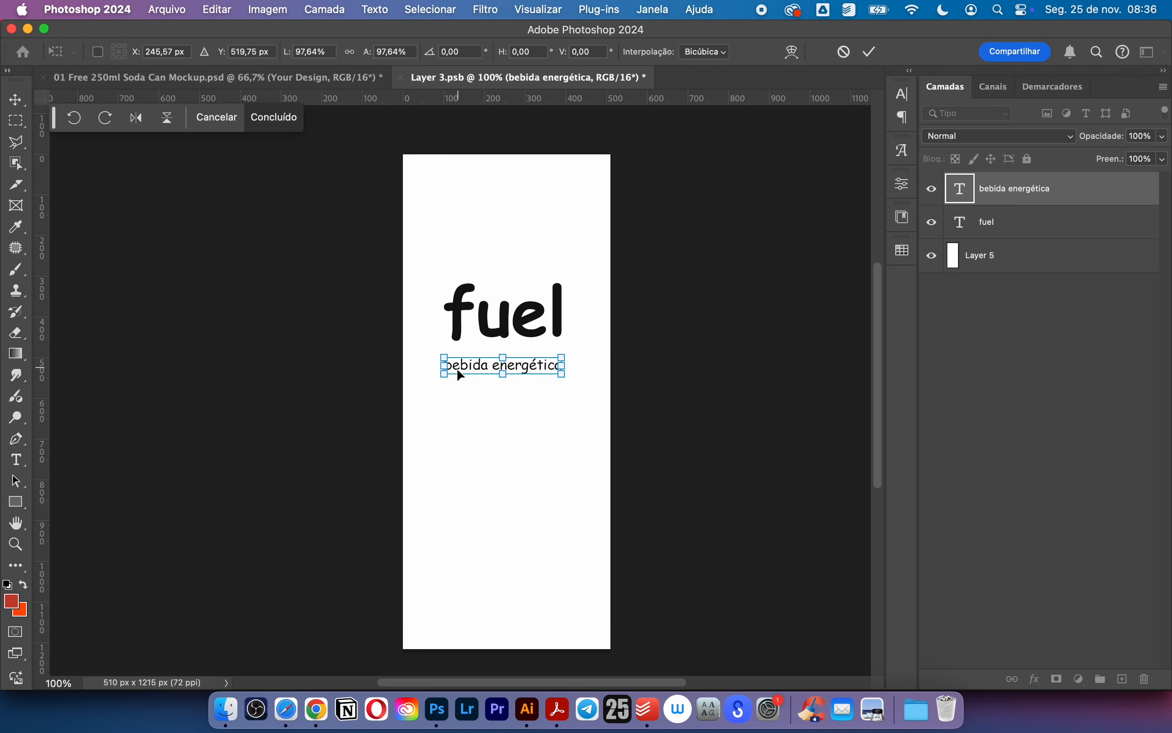
{"action": "key", "text": "Return"}
- Switch to Chrome and open the photo of two Red Bull cans from the Unsplash energy drink results
{"action": "left_click", "coordinate": [317, 710]}
{"action": "left_click", "coordinate": [370, 46]}
{"action": "scroll", "coordinate": [798, 392], "scroll_direction": "down", "scroll_amount": 5}
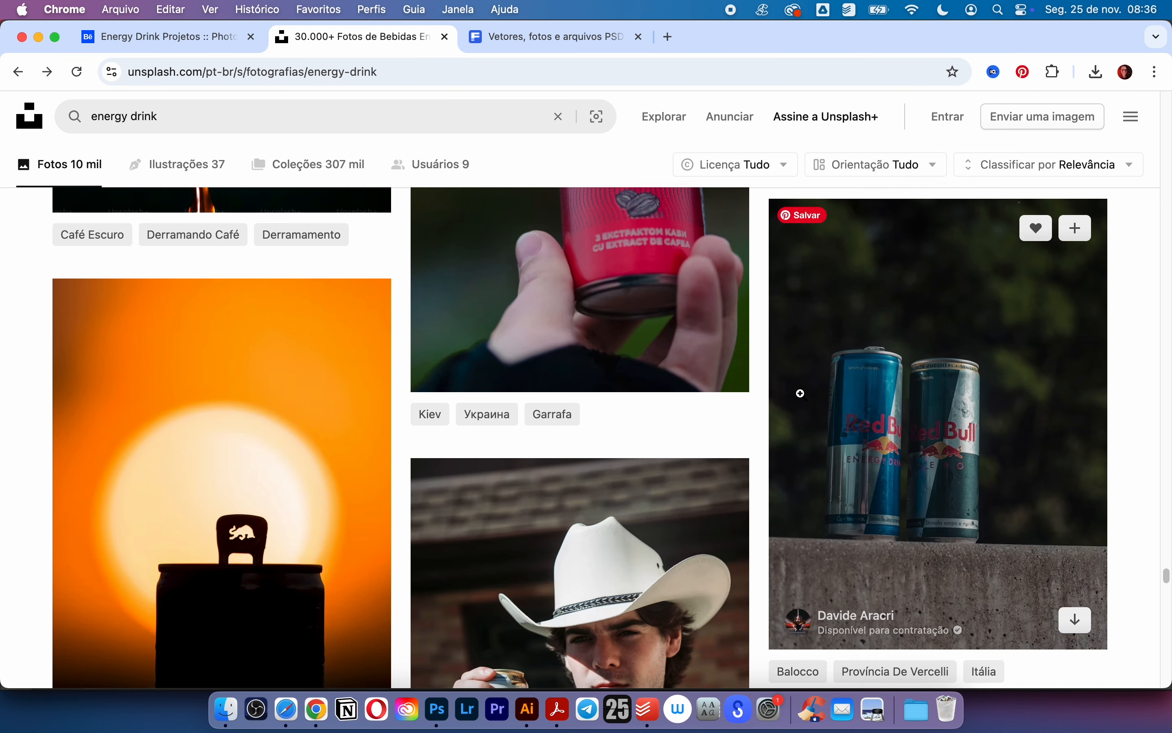
{"action": "left_click", "coordinate": [824, 388]}
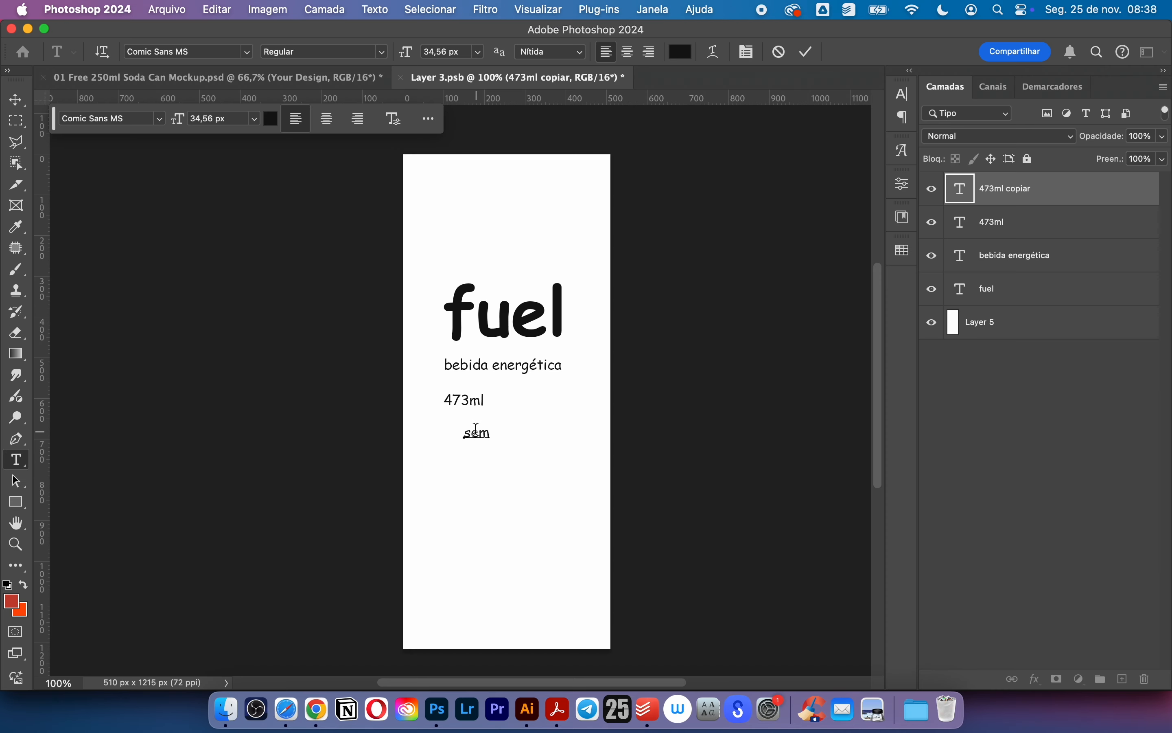
- Complete the duplicated text below "473ml" so that it reads "sem açúcar"
{"action": "type", "text": "açúcar"}
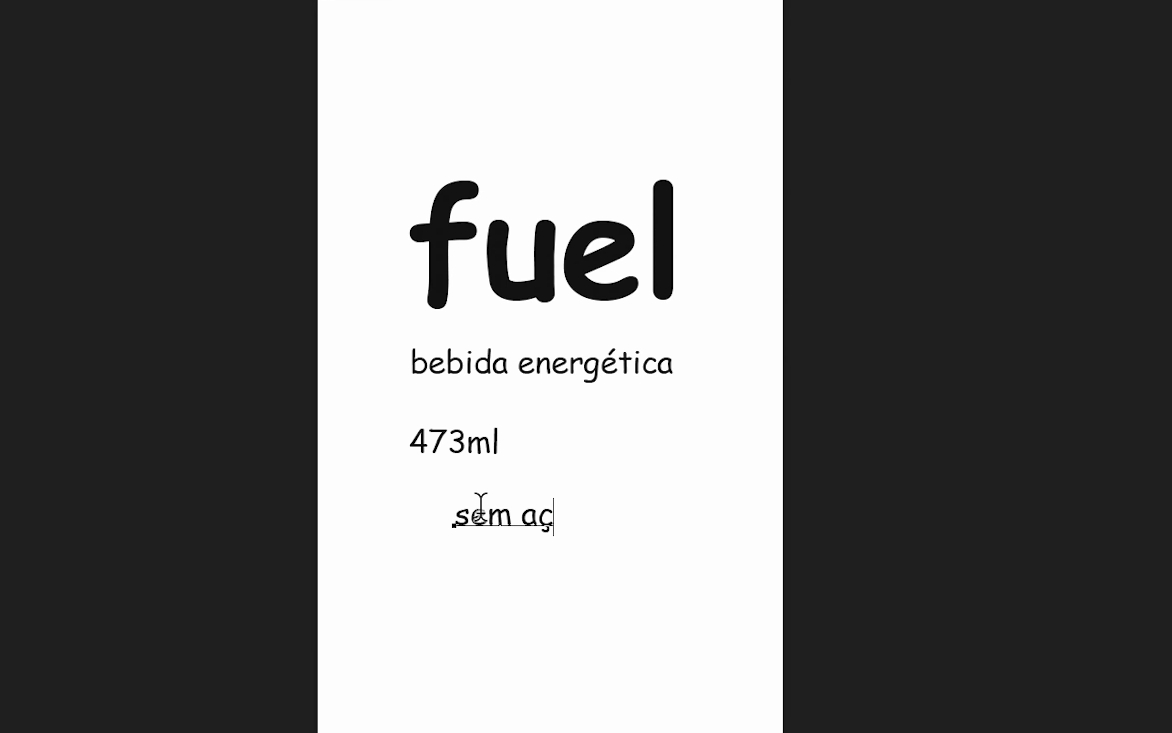
{"action": "key", "text": "super+Return"}
{"action": "key", "text": "v"}
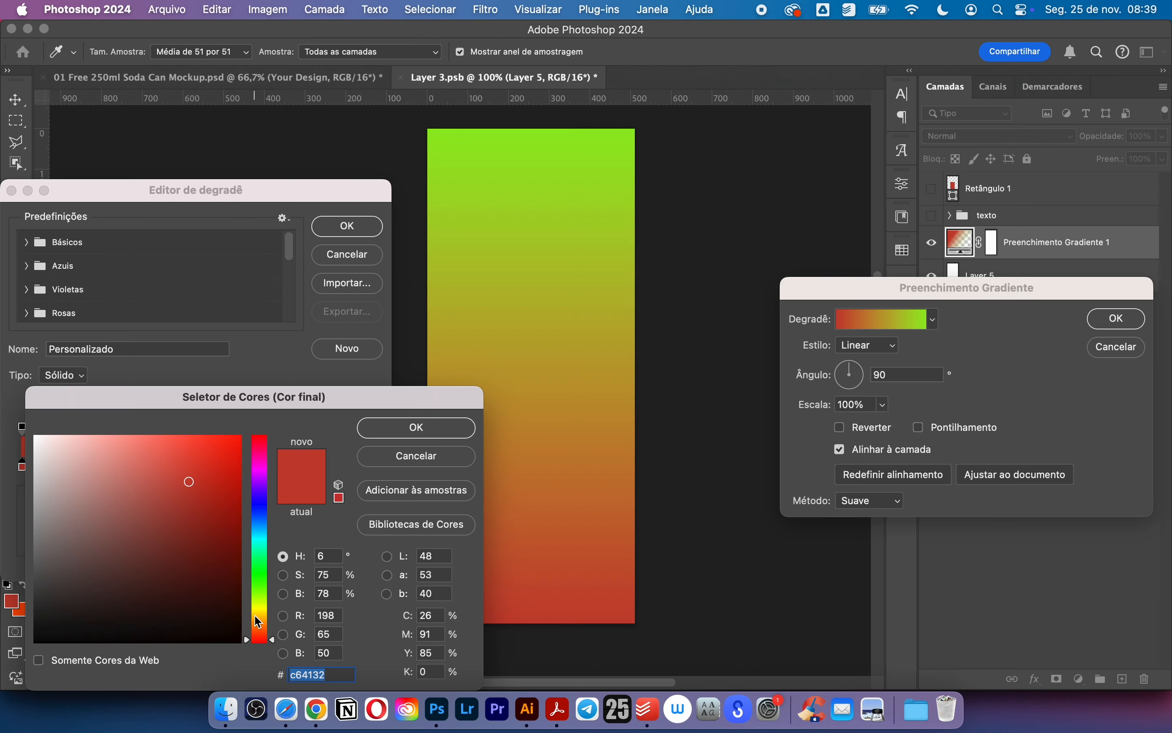
- Recolour the background gradient's stops so it runs from red at the base to yellow at the top of the label
{"action": "left_click", "coordinate": [219, 466]}
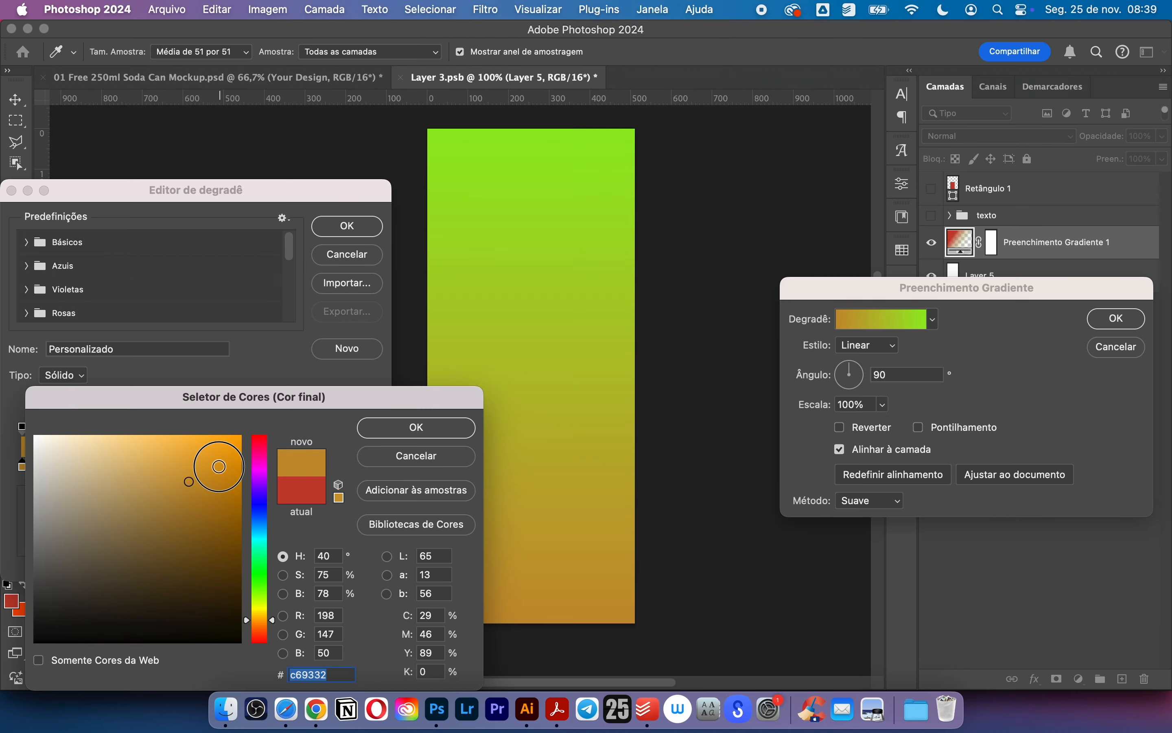
{"action": "mouse_move", "coordinate": [257, 618]}
{"action": "left_mouse_down"}
{"action": "mouse_move", "coordinate": [270, 617]}
{"action": "mouse_move", "coordinate": [263, 644]}
{"action": "left_mouse_up"}
{"action": "left_click", "coordinate": [401, 424]}
{"action": "left_click", "coordinate": [366, 466]}
{"action": "left_click", "coordinate": [100, 538]}
{"action": "left_click", "coordinate": [403, 427]}
{"action": "left_click", "coordinate": [24, 466]}
{"action": "left_click", "coordinate": [98, 538]}
{"action": "left_click", "coordinate": [403, 428]}
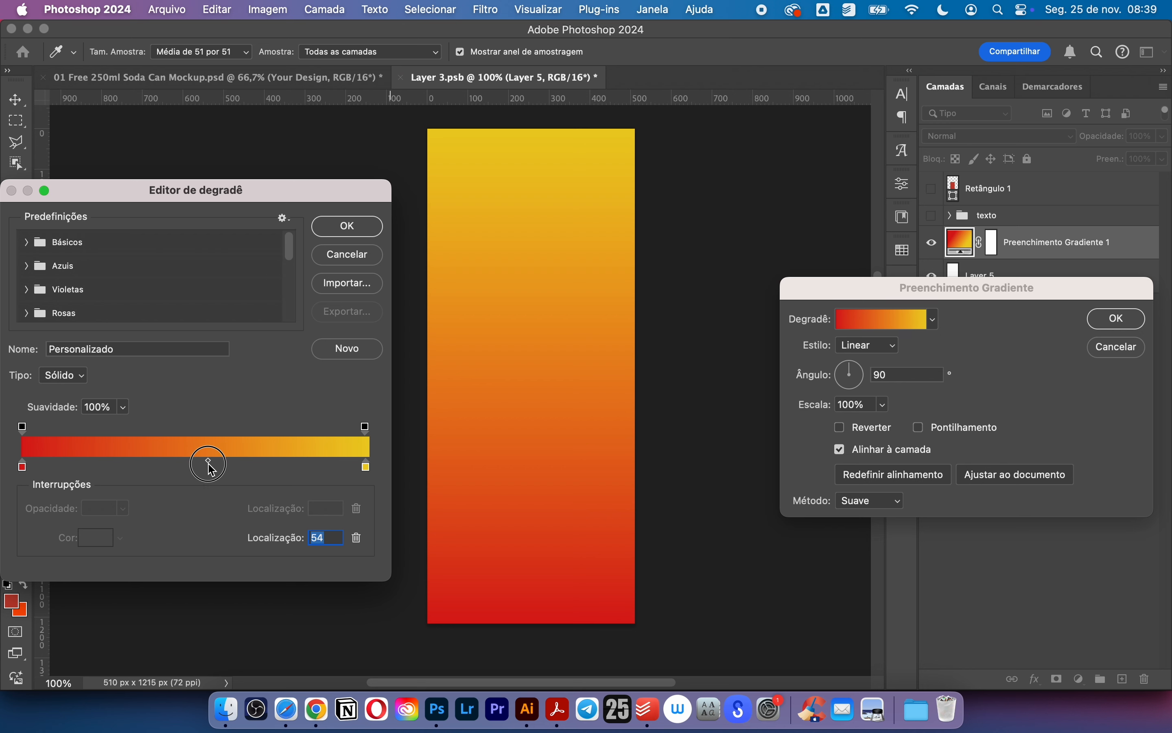
- Move the gradient's colour midpoint to 72% and apply the gradient fill
{"action": "left_click_drag", "start_coordinate": [225, 461], "coordinate": [235, 462]}
{"action": "left_click_drag", "start_coordinate": [236, 464], "coordinate": [272, 465]}
{"action": "left_click", "coordinate": [259, 465]}
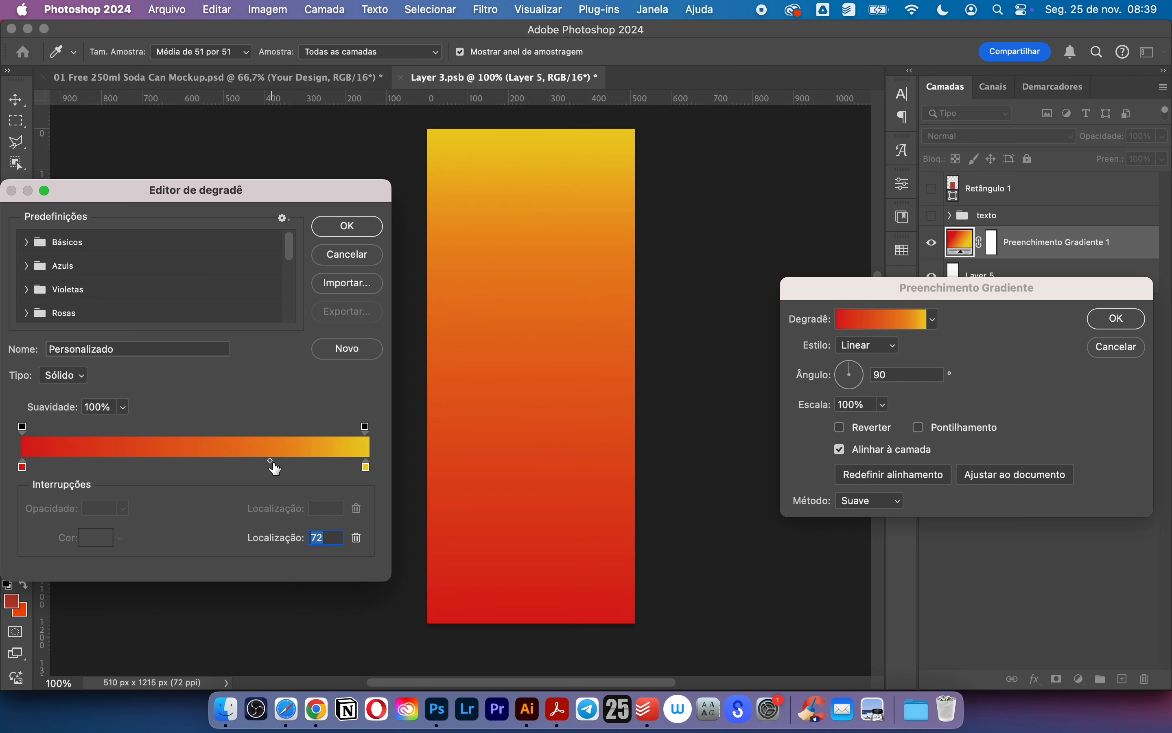
{"action": "left_click", "coordinate": [347, 226]}
{"action": "left_click", "coordinate": [1118, 319]}
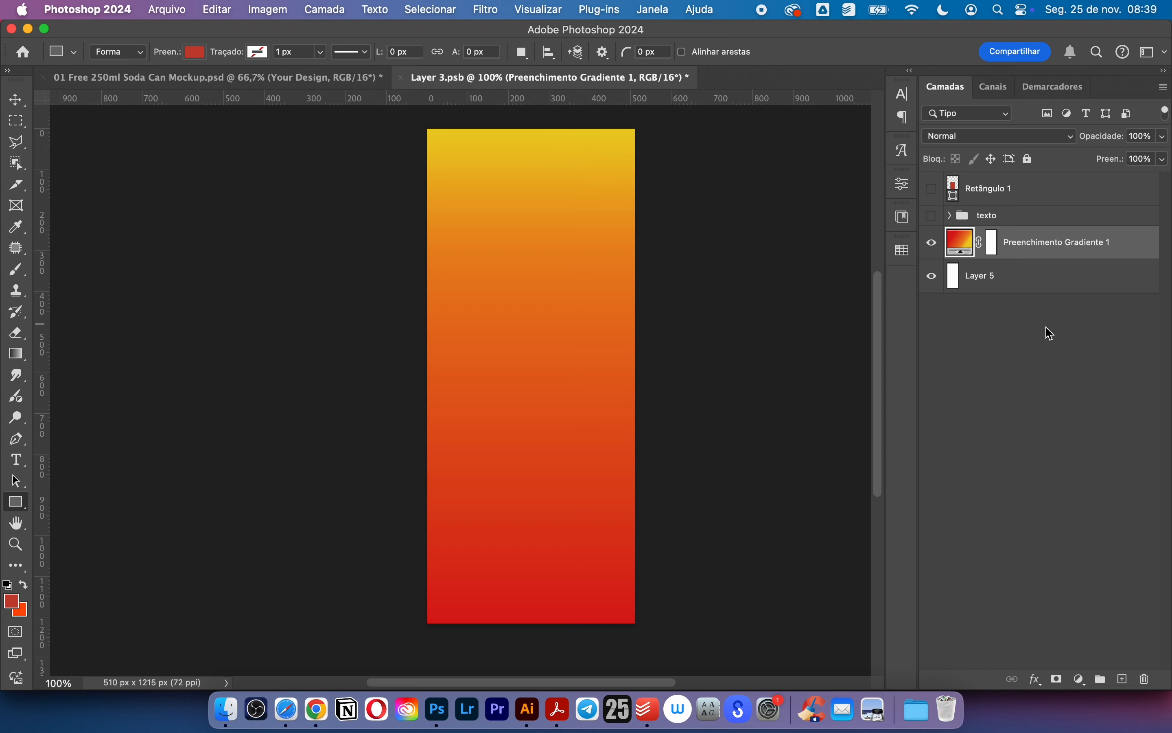
- Delete the white Layer 5, and show the Retângulo 1 shape and centre it horizontally on the gradient label
{"action": "left_click", "coordinate": [983, 275]}
{"action": "key", "text": "Delete"}
{"action": "left_click", "coordinate": [932, 189]}
{"action": "left_click", "coordinate": [999, 189]}
{"action": "key", "text": "v"}
{"action": "left_click_drag", "start_coordinate": [541, 361], "coordinate": [578, 395]}
- Draw a white rectangle about 154 × 61 px inside the lower part of the red rectangle
{"action": "left_click", "coordinate": [15, 499]}
{"action": "left_click", "coordinate": [1026, 216]}
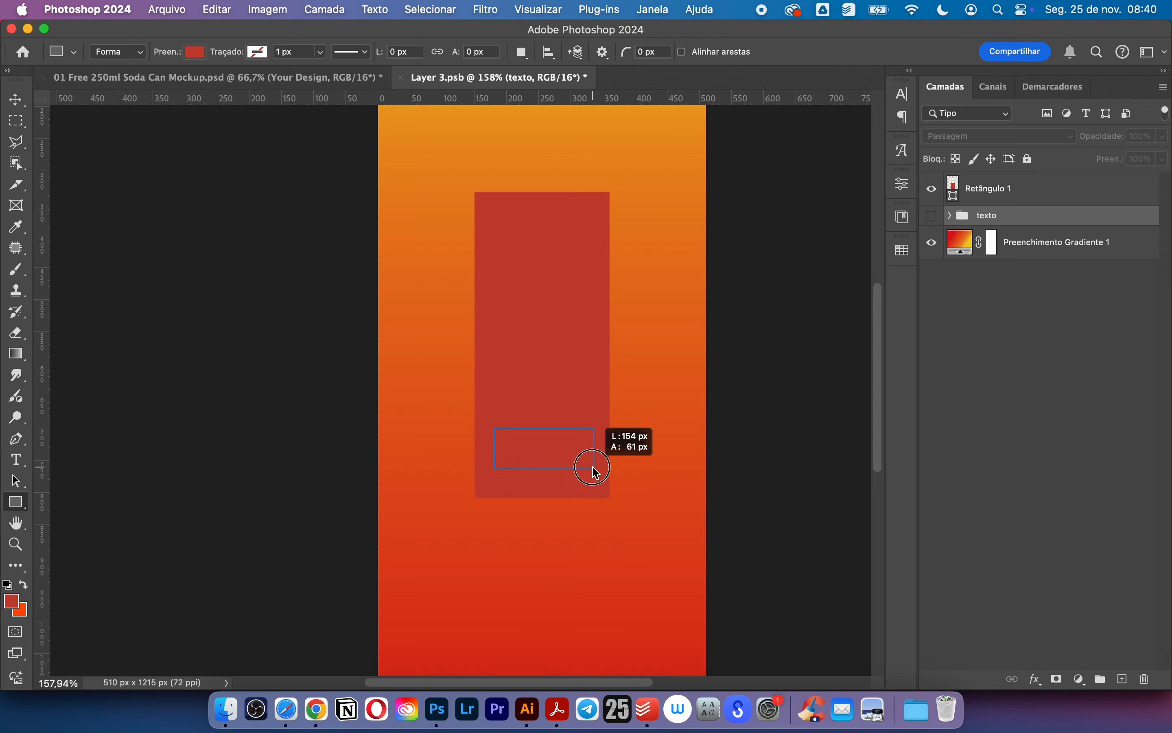
{"action": "left_click_drag", "start_coordinate": [592, 466], "coordinate": [593, 467]}
{"action": "left_click", "coordinate": [760, 344]}
{"action": "left_click", "coordinate": [746, 433]}
{"action": "key", "text": "v"}
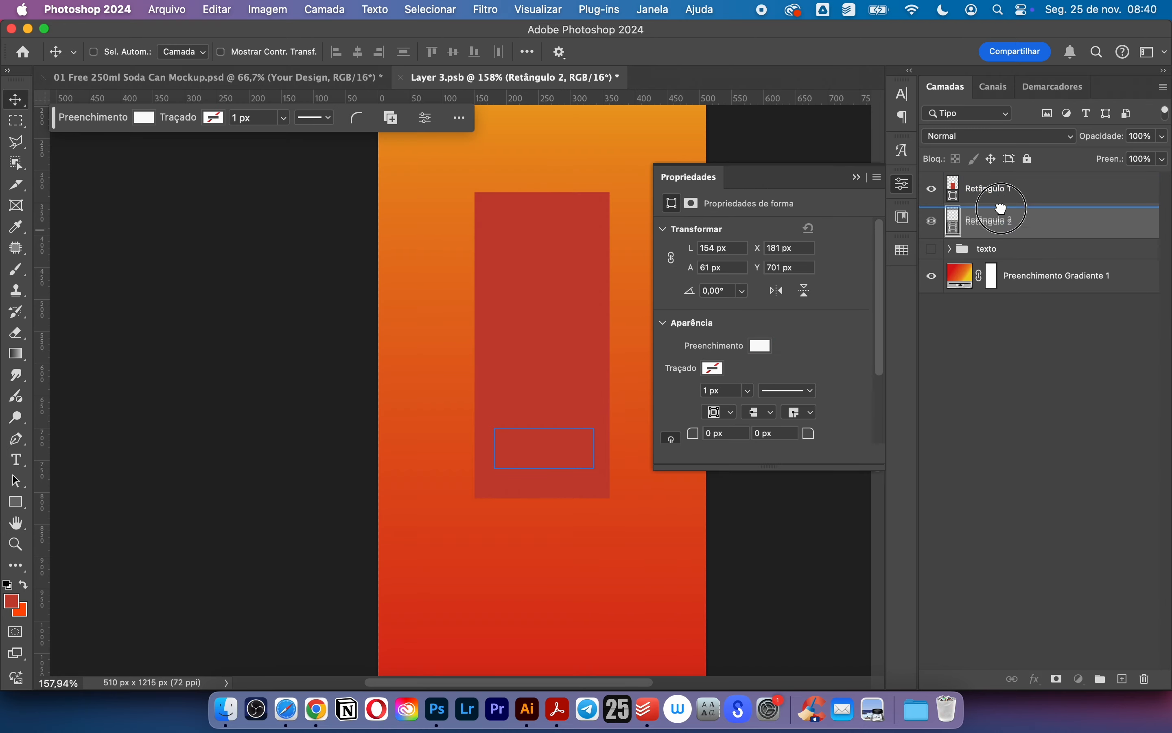
- Move the white Retângulo 2 layer above Retângulo 1 and centre it horizontally on the red rectangle
{"action": "left_click_drag", "start_coordinate": [1001, 208], "coordinate": [1001, 180]}
{"action": "left_click", "coordinate": [993, 232], "text": "shift"}
{"action": "left_click", "coordinate": [358, 52]}
{"action": "left_click", "coordinate": [1032, 221]}
{"action": "left_click", "coordinate": [1033, 189]}
- Duplicate the white bar upward four times over the red rectangle and distribute the five bars with equal vertical spacing
{"action": "left_click_drag", "start_coordinate": [528, 451], "coordinate": [549, 201], "text": "alt"}
{"action": "double_click", "coordinate": [1018, 320]}
{"action": "left_click", "coordinate": [1053, 259]}
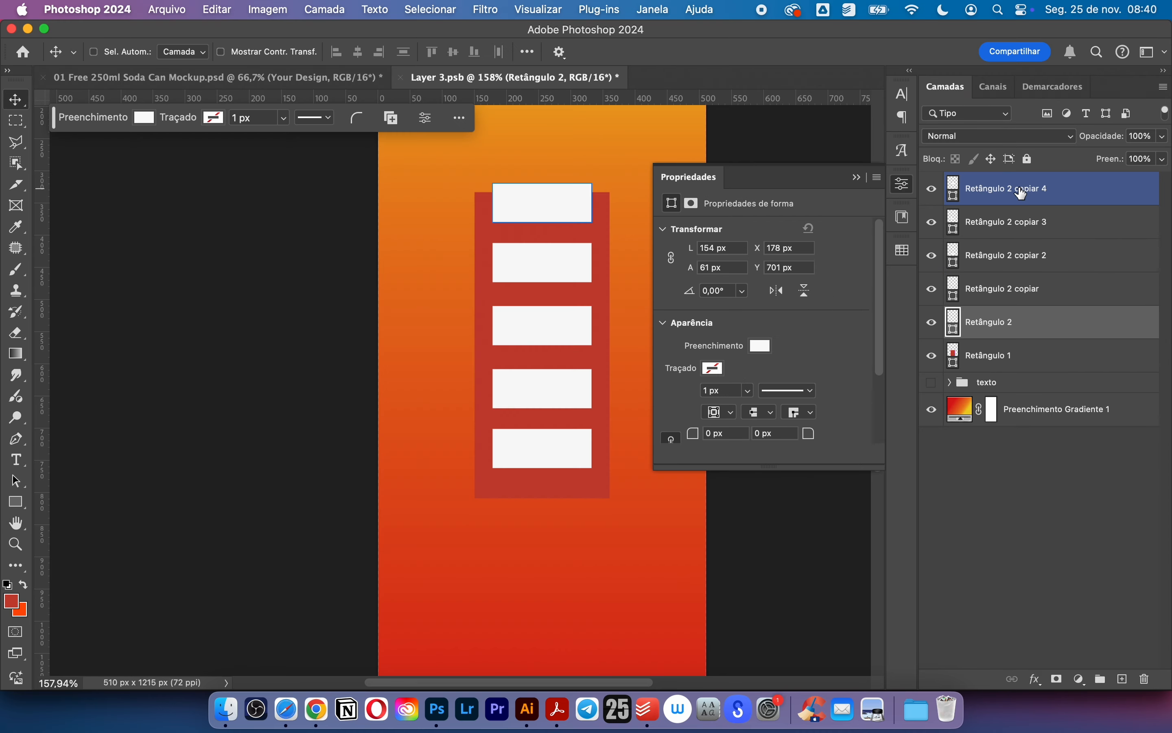
{"action": "left_click", "coordinate": [1023, 193], "text": "shift"}
{"action": "key", "text": "super+t"}
- Squash the five white bars together to about 90% height so they fit inside the red rectangle
{"action": "left_click", "coordinate": [994, 289]}
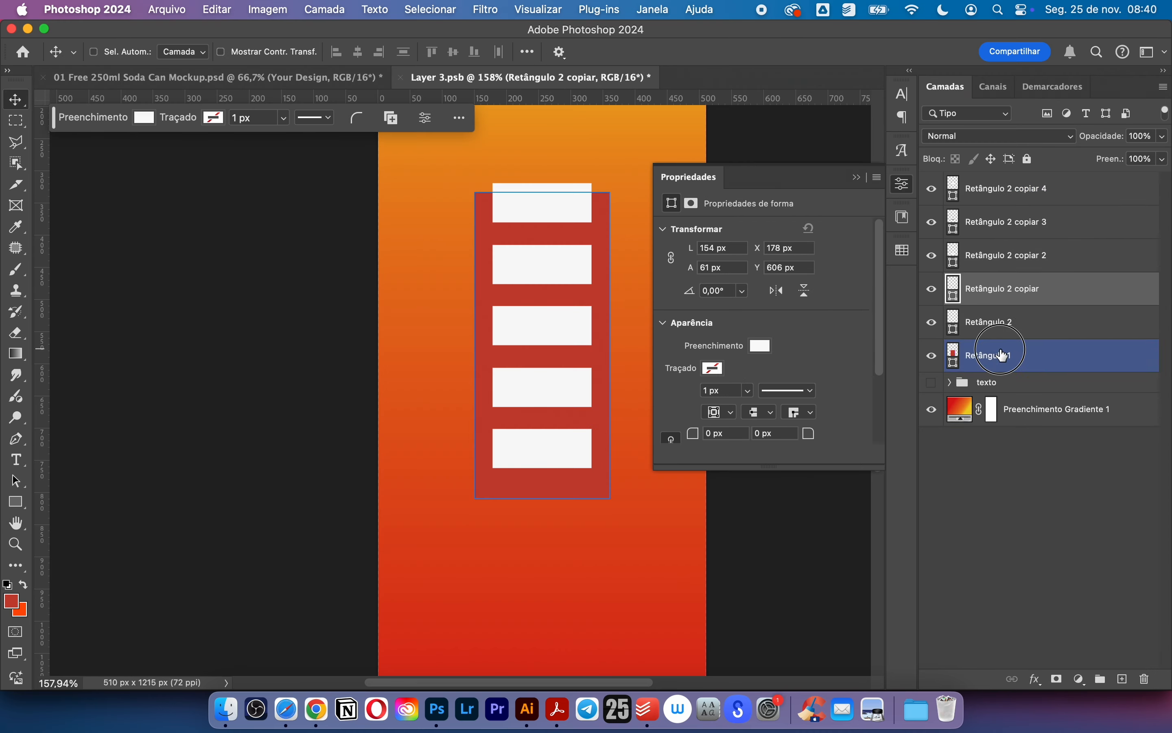
{"action": "left_click", "coordinate": [997, 323]}
{"action": "left_click", "coordinate": [999, 191], "text": "shift"}
{"action": "key", "text": "super+t"}
{"action": "left_click_drag", "start_coordinate": [542, 181], "coordinate": [543, 210]}
{"action": "key", "text": "Return"}
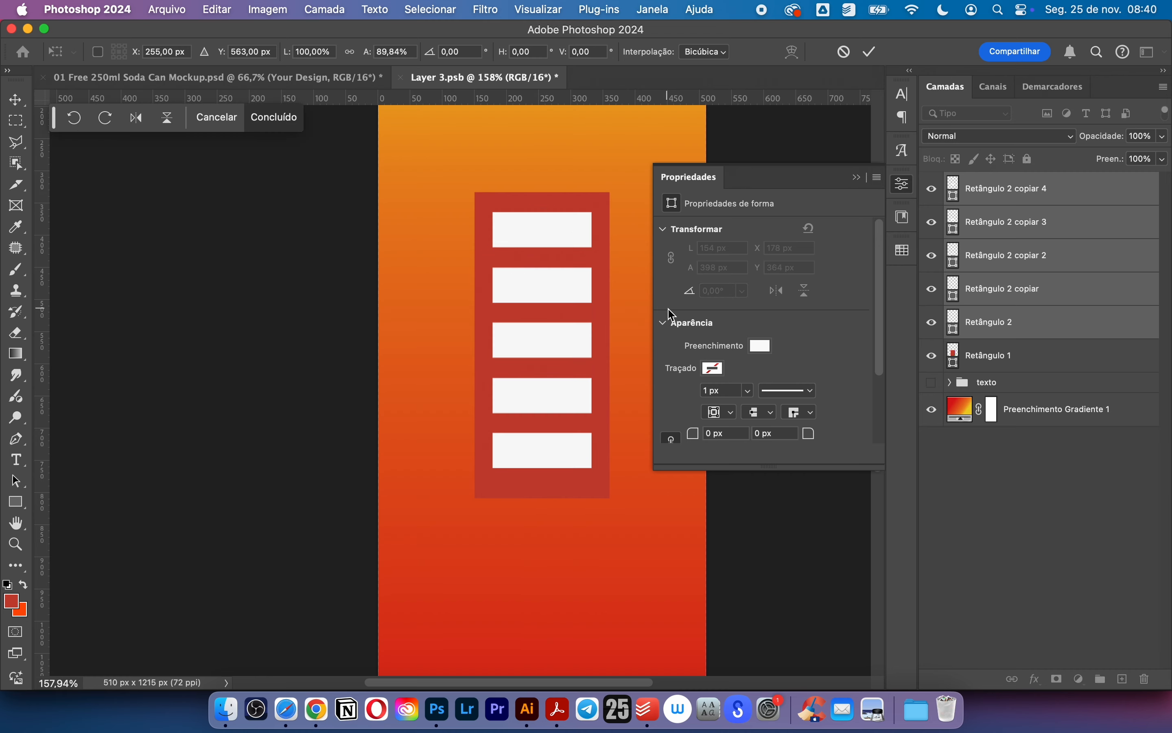
- Round the red rectangle's corners to 40 px and scale the five white bars down, centred inside it
{"action": "mouse_move", "coordinate": [600, 310]}
{"action": "left_mouse_down"}
{"action": "mouse_move", "coordinate": [599, 295]}
{"action": "mouse_move", "coordinate": [591, 315]}
{"action": "left_mouse_up"}
{"action": "left_click", "coordinate": [999, 361]}
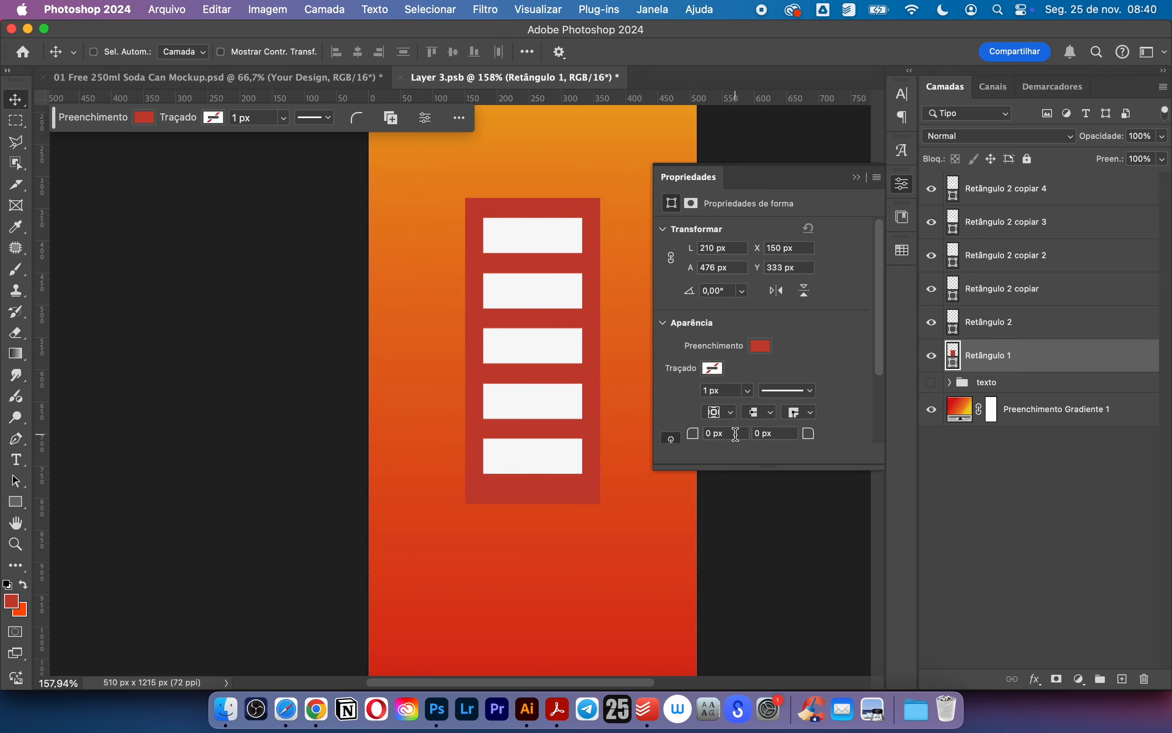
{"action": "left_click", "coordinate": [997, 323]}
{"action": "left_click", "coordinate": [999, 192], "text": "shift"}
{"action": "key", "text": "super+t"}
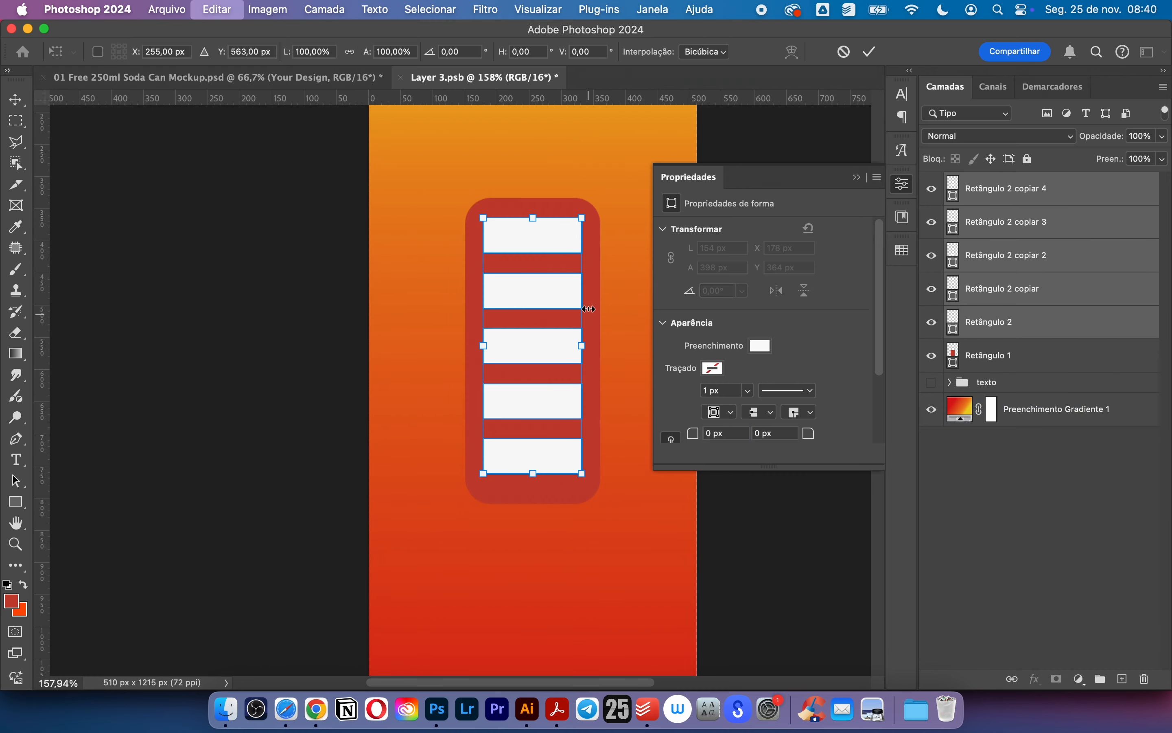
{"action": "left_click_drag", "start_coordinate": [533, 217], "coordinate": [534, 244]}
{"action": "left_click_drag", "start_coordinate": [538, 265], "coordinate": [538, 256]}
{"action": "key", "text": "Return"}
- Group the red rectangle and the five white bars, and name the group "baterias"
{"action": "left_click", "coordinate": [1008, 364]}
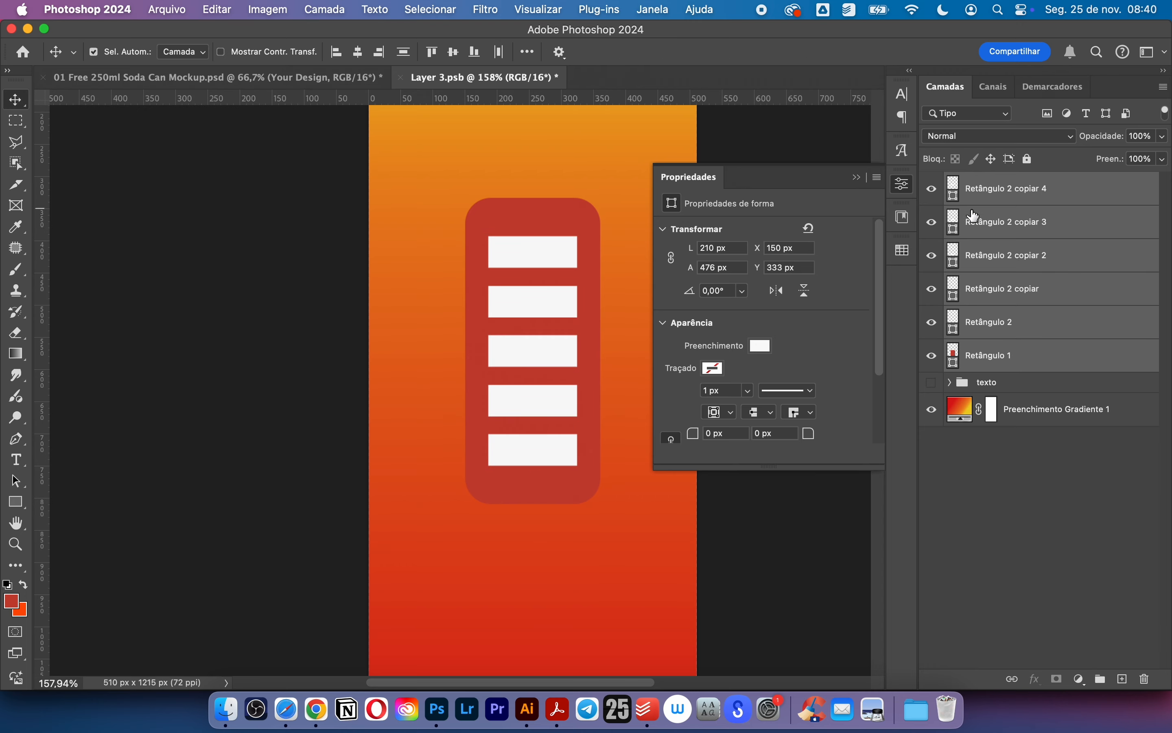
{"action": "key", "text": "super+g"}
{"action": "double_click", "coordinate": [997, 181]}
- Duplicate the red battery body to the top of the group and squash the copy into a 45 px high strip above it
{"action": "scroll", "coordinate": [569, 245], "scroll_direction": "up", "scroll_amount": 2}
{"action": "left_click", "coordinate": [569, 245], "text": "super"}
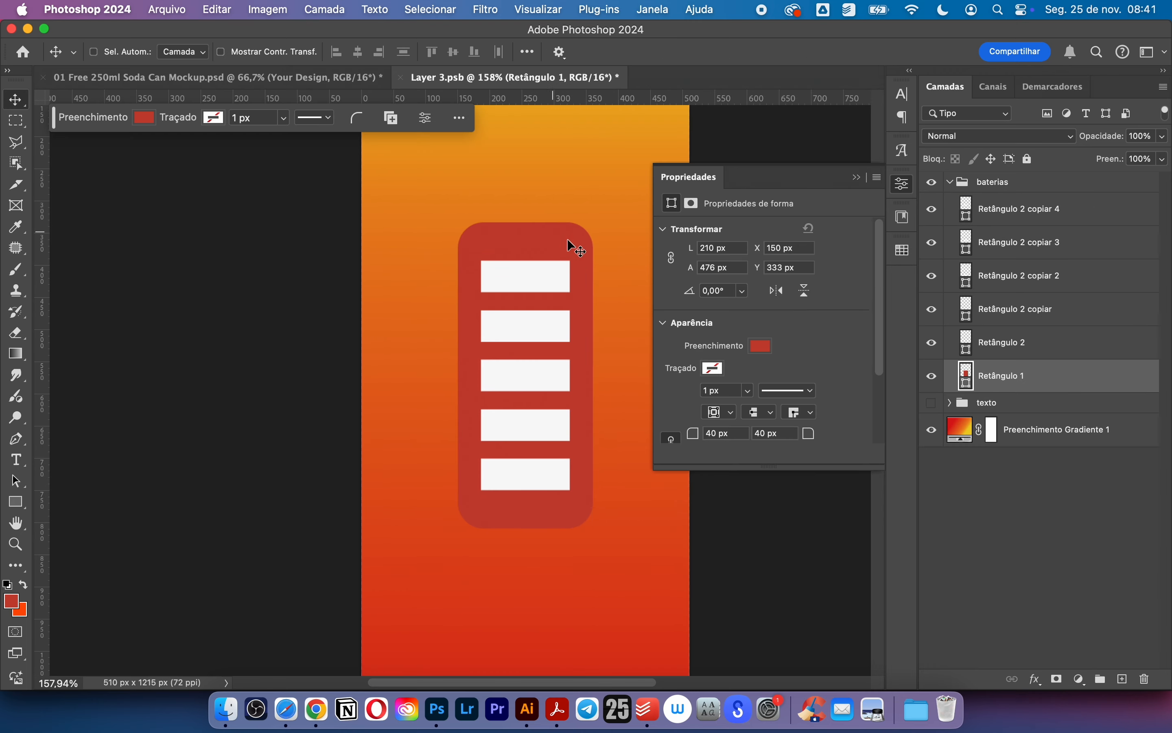
{"action": "left_click_drag", "start_coordinate": [1039, 383], "coordinate": [1033, 194]}
{"action": "key", "text": "super+t"}
{"action": "left_click_drag", "start_coordinate": [519, 529], "coordinate": [535, 211]}
{"action": "key", "text": "Return"}
- Recolour the strip above the battery body to dark grey
{"action": "left_click", "coordinate": [760, 346]}
{"action": "left_click", "coordinate": [876, 378]}
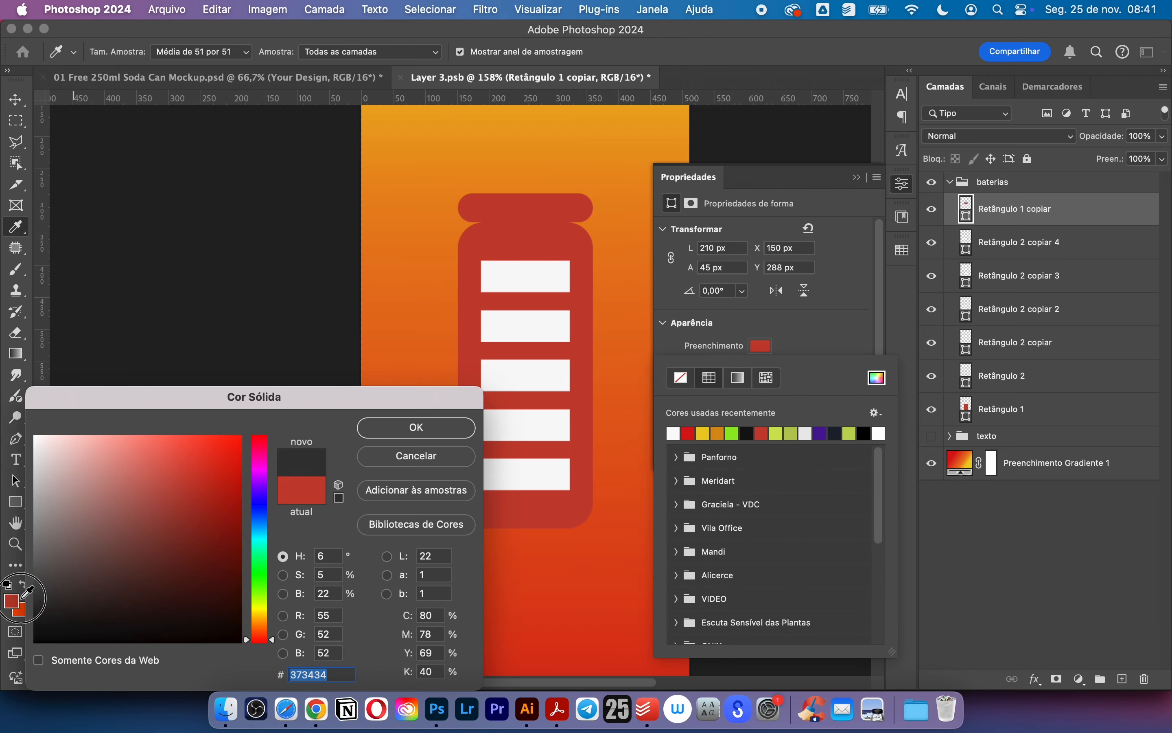
{"action": "left_click_drag", "start_coordinate": [33, 554], "coordinate": [33, 554]}
{"action": "left_click", "coordinate": [416, 427]}
{"action": "left_click", "coordinate": [635, 260]}
- Stretch the grey strip down to a height of 129 px and place its layer behind the red battery body
{"action": "key", "text": "super+t"}
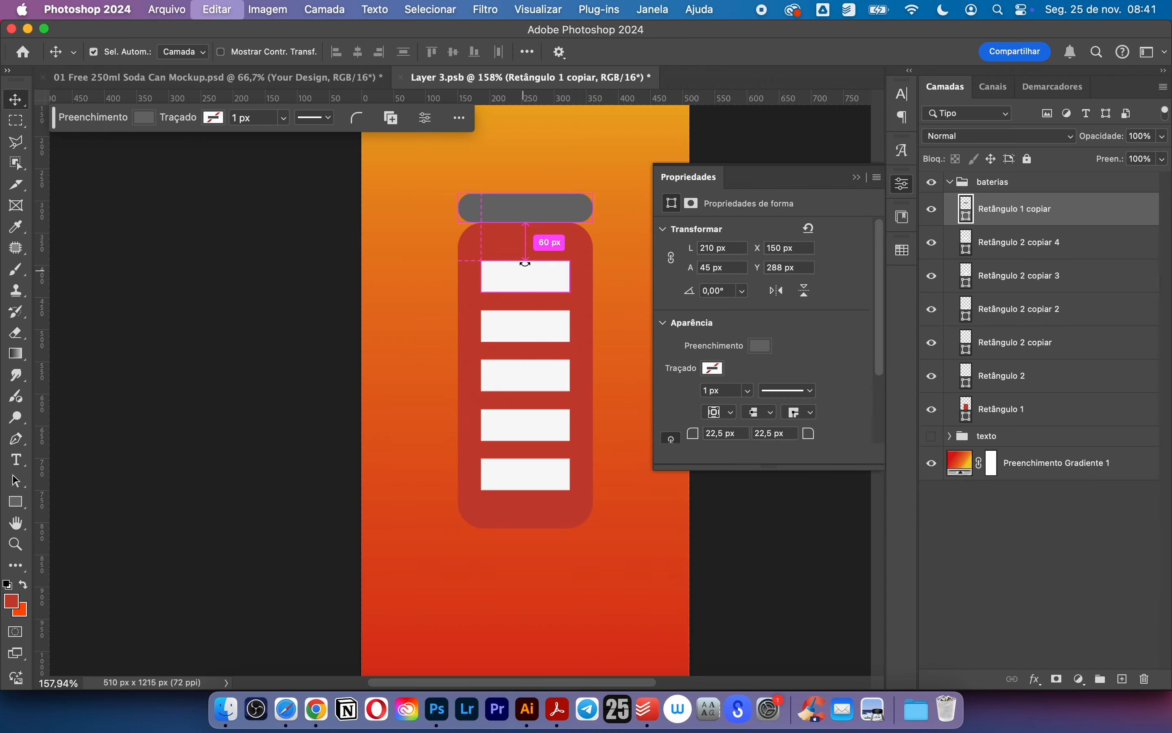
{"action": "left_click_drag", "start_coordinate": [526, 222], "coordinate": [525, 276]}
{"action": "key", "text": "Return"}
{"action": "left_click_drag", "start_coordinate": [1018, 208], "coordinate": [1010, 425]}
- Narrow the grey cap evenly on both sides so it is slimmer than the battery body
{"action": "scroll", "coordinate": [607, 340], "scroll_direction": "up", "scroll_amount": 5}
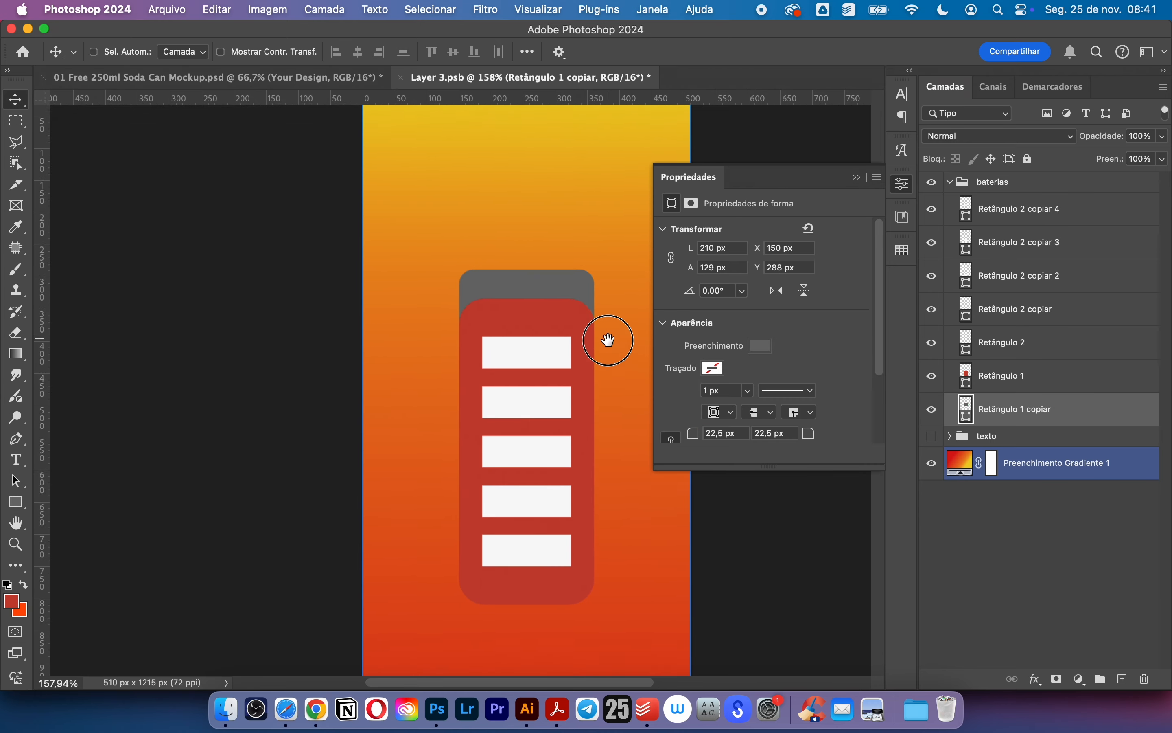
{"action": "key", "text": "super+t"}
{"action": "left_click_drag", "start_coordinate": [595, 338], "coordinate": [543, 297]}
{"action": "key", "text": "Return"}
- Duplicate the grey cap and narrow the copy to 45 px, rising slightly above the cap's centre as the battery terminal
{"action": "left_click", "coordinate": [926, 387]}
{"action": "key", "text": "super+t"}
{"action": "key", "text": "Return"}
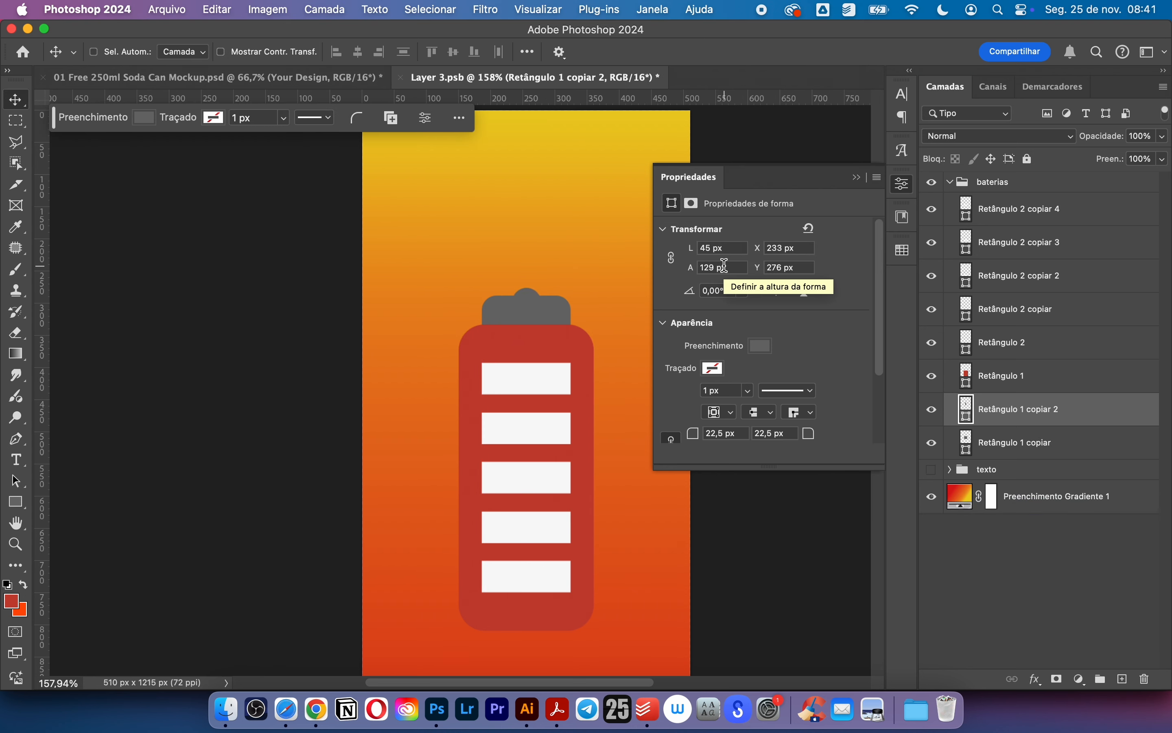
{"action": "left_click_drag", "start_coordinate": [461, 380], "coordinate": [464, 305]}
{"action": "left_click", "coordinate": [992, 182]}
{"action": "key", "text": "super+t"}
{"action": "mouse_move", "coordinate": [545, 200]}
{"action": "left_mouse_down"}
{"action": "mouse_move", "coordinate": [592, 213]}
{"action": "mouse_move", "coordinate": [559, 200]}
{"action": "left_mouse_up"}
{"action": "key", "text": "Escape"}
- Convert the "baterias" group to a smart object, rotate it 15° clockwise and scale it down around its centre
{"action": "key", "text": "super+shift+o"}
{"action": "key", "text": "super+t"}
{"action": "left_click_drag", "start_coordinate": [444, 254], "coordinate": [484, 236]}
{"action": "left_click", "coordinate": [856, 177]}
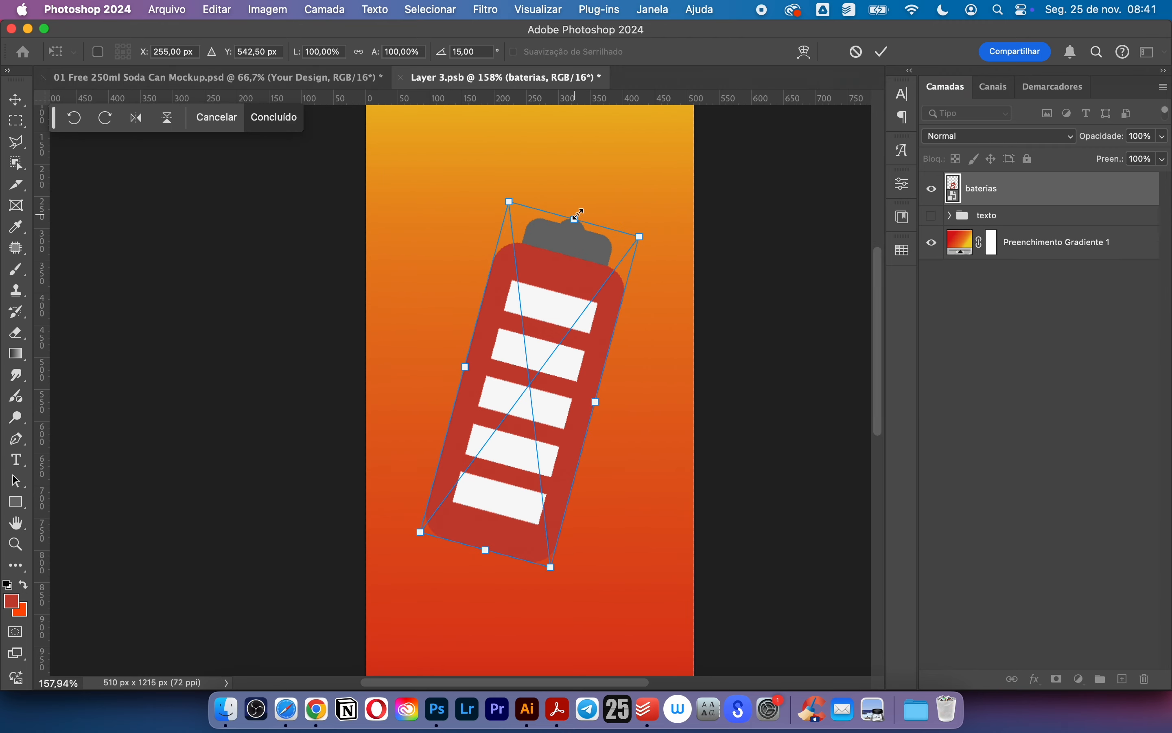
{"action": "left_click_drag", "start_coordinate": [575, 216], "coordinate": [566, 248]}
{"action": "key", "text": "Return"}
{"action": "left_click_drag", "start_coordinate": [632, 363], "coordinate": [599, 359]}
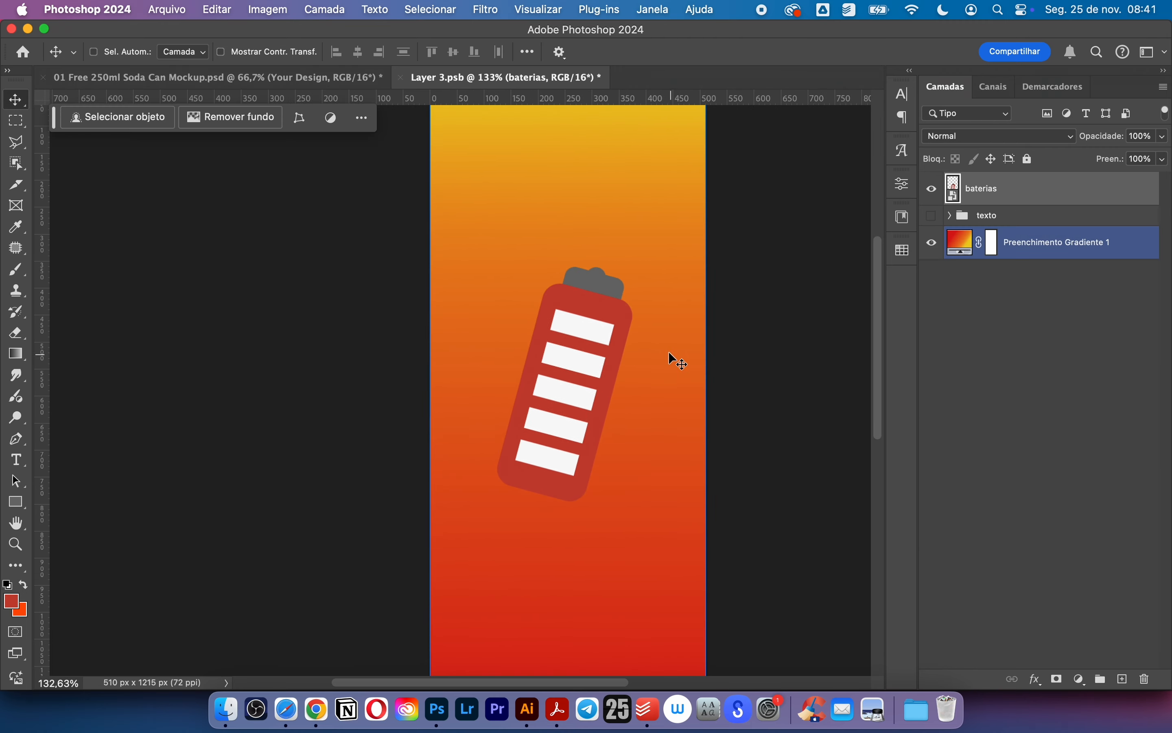
- Draw a closed white lightning bolt shape about 338 × 468 px over the battery with the Pen tool
{"action": "left_click", "coordinate": [15, 502]}
{"action": "left_click", "coordinate": [15, 438]}
{"action": "left_click", "coordinate": [575, 176]}
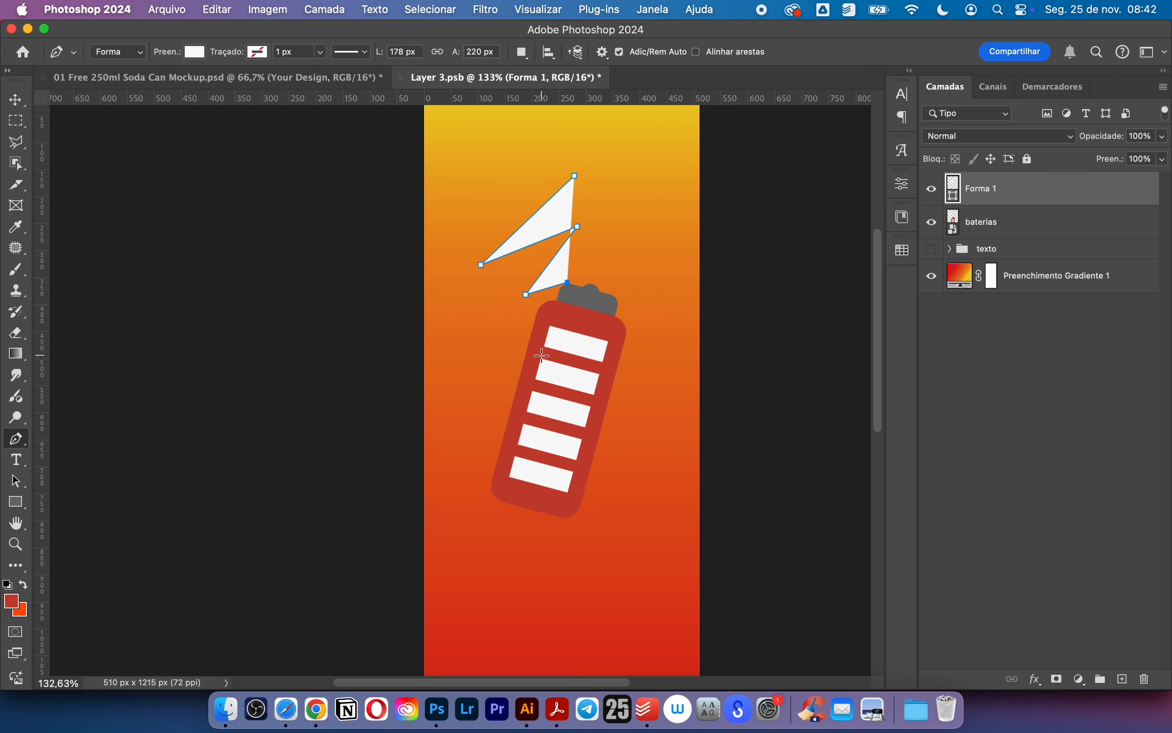
{"action": "left_click", "coordinate": [666, 224]}
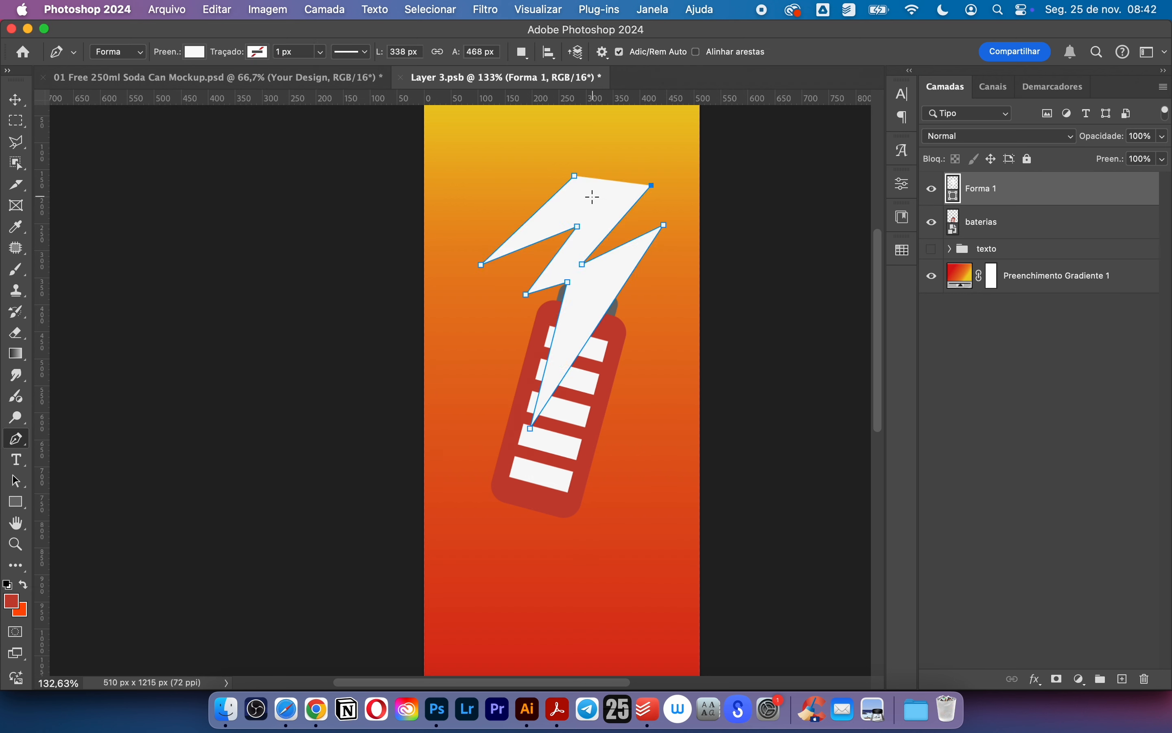
- Place the lightning bolt behind the battery and the "texto" group, and enlarge it to about 185%, centred on the label
{"action": "key", "text": "v"}
{"action": "left_click_drag", "start_coordinate": [600, 294], "coordinate": [586, 425]}
{"action": "left_click_drag", "start_coordinate": [1032, 193], "coordinate": [1030, 259]}
{"action": "key", "text": "super+t"}
{"action": "left_click_drag", "start_coordinate": [558, 306], "coordinate": [558, 199]}
{"action": "left_click_drag", "start_coordinate": [629, 390], "coordinate": [628, 367]}
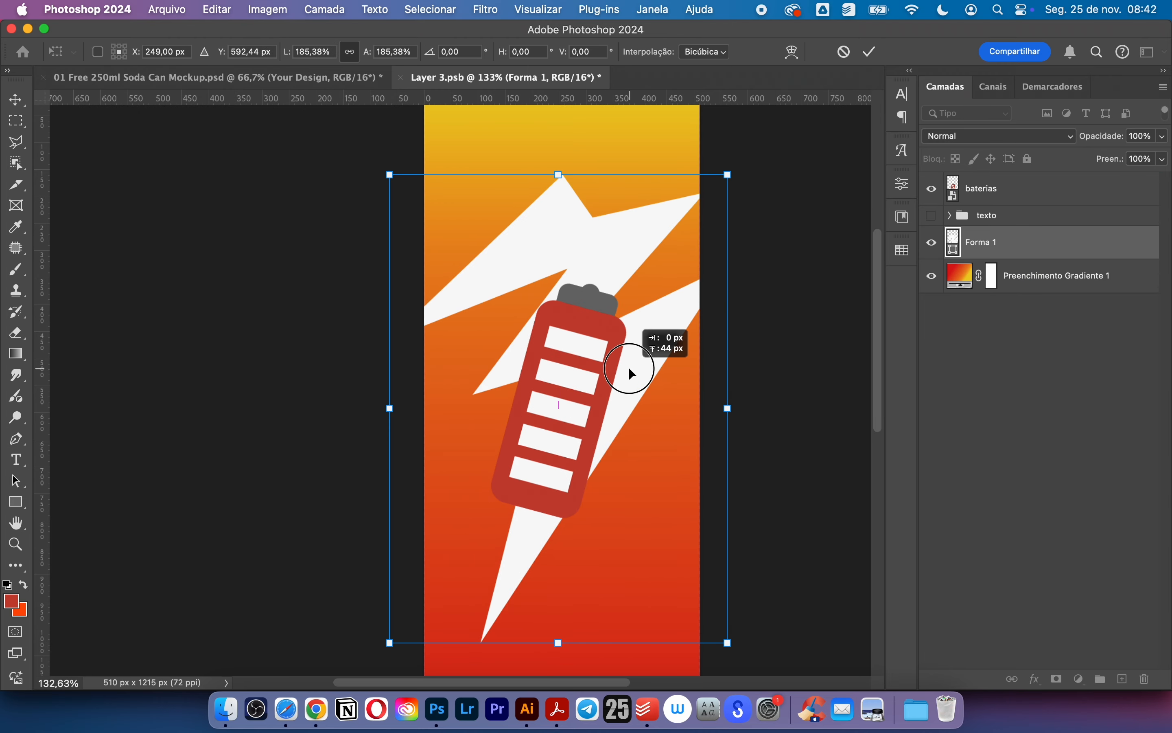
{"action": "key", "text": "Return"}
- Open the "baterias" smart object, recolour the battery body bright green, save it and return to the label document
{"action": "double_click", "coordinate": [954, 189]}
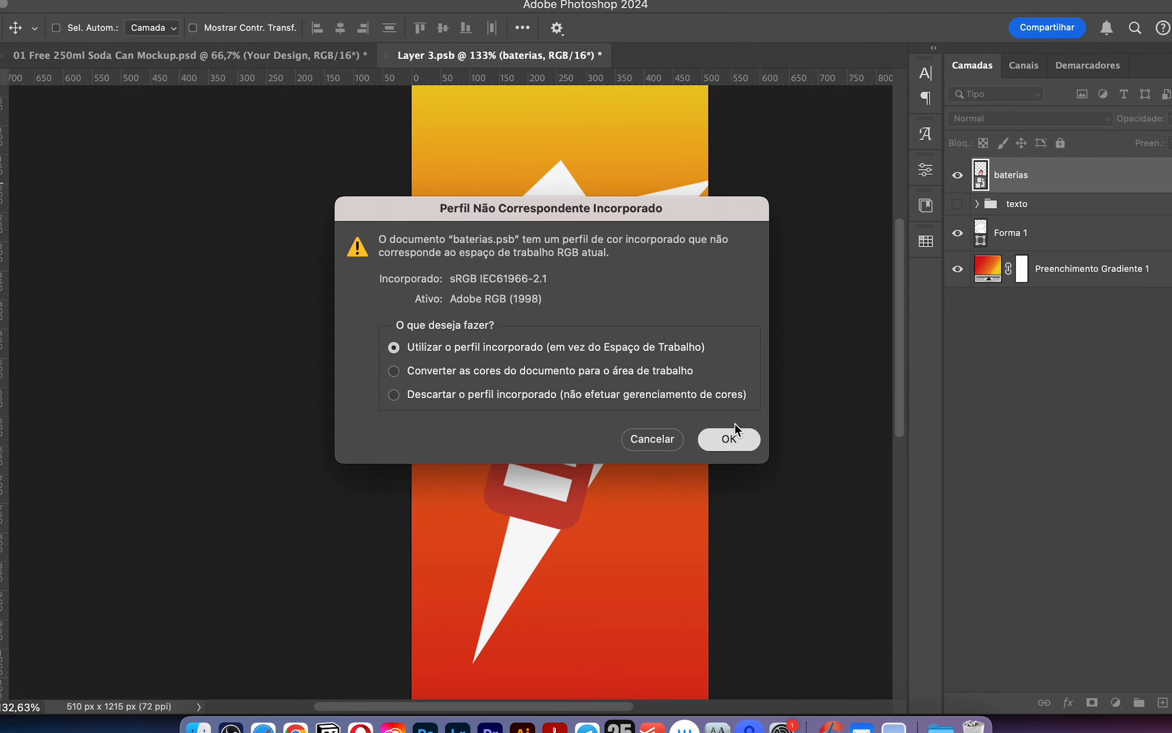
{"action": "left_click", "coordinate": [730, 438]}
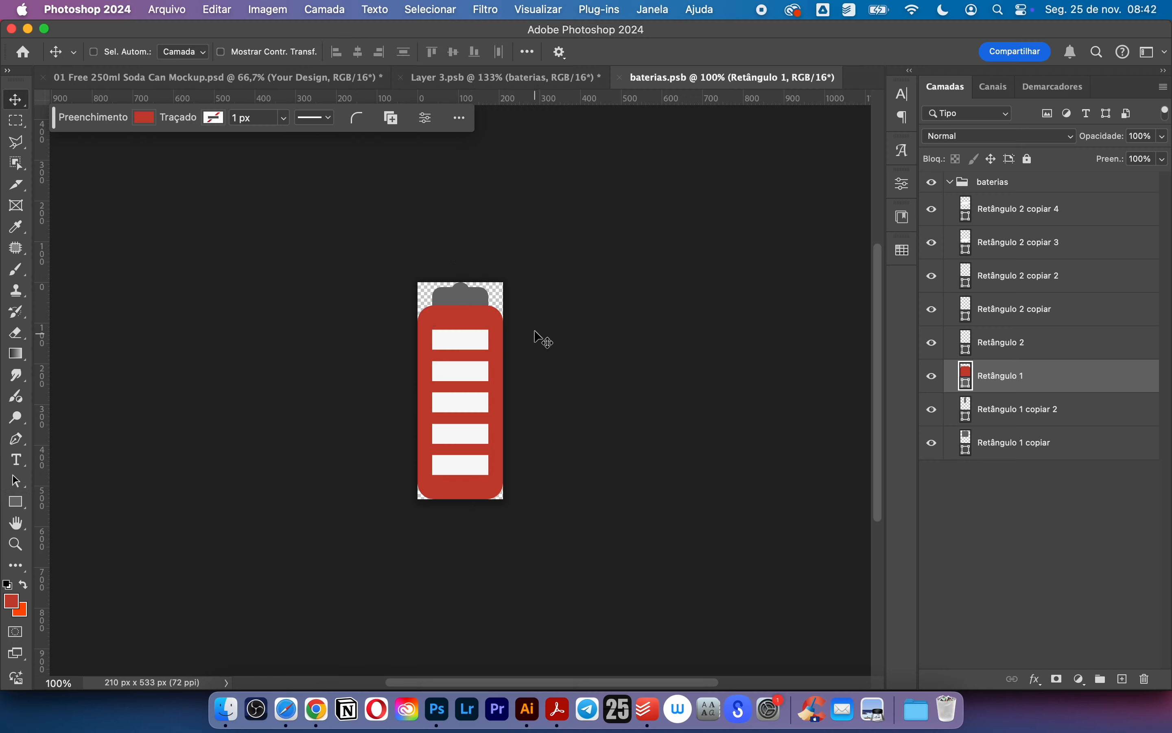
{"action": "key", "text": "u"}
{"action": "left_click", "coordinate": [195, 54]}
{"action": "left_click", "coordinate": [166, 140]}
{"action": "key", "text": "super+s"}
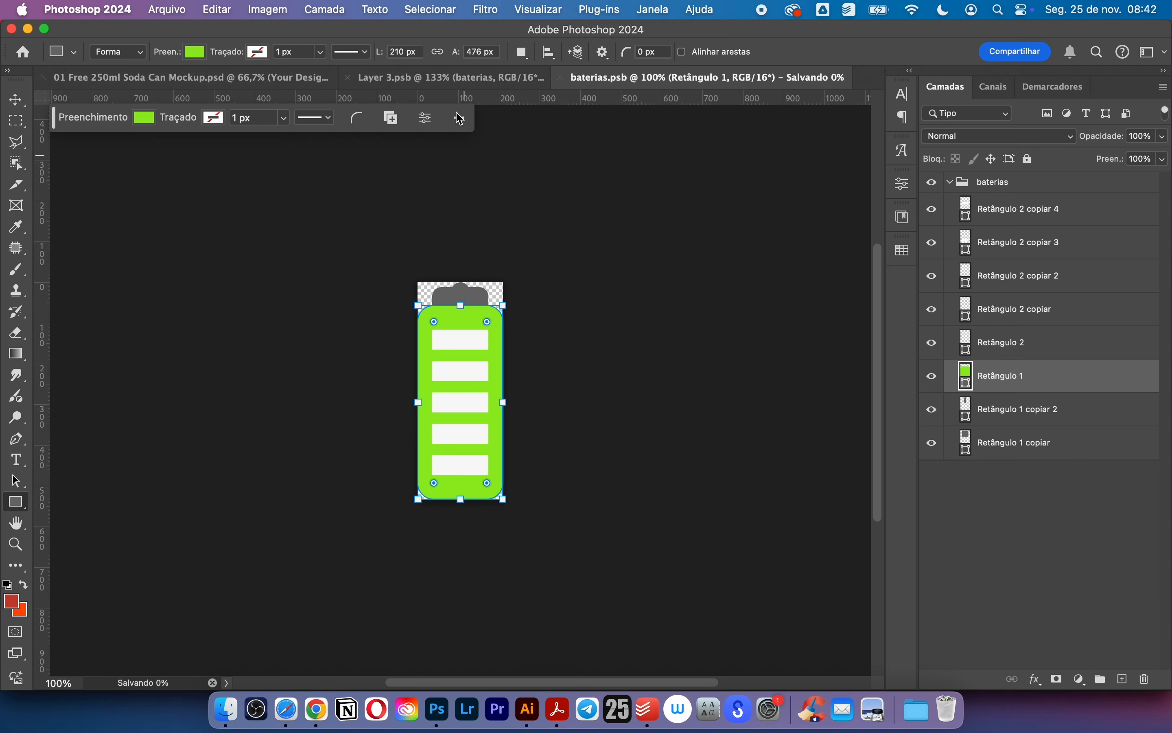
{"action": "left_click", "coordinate": [621, 79]}
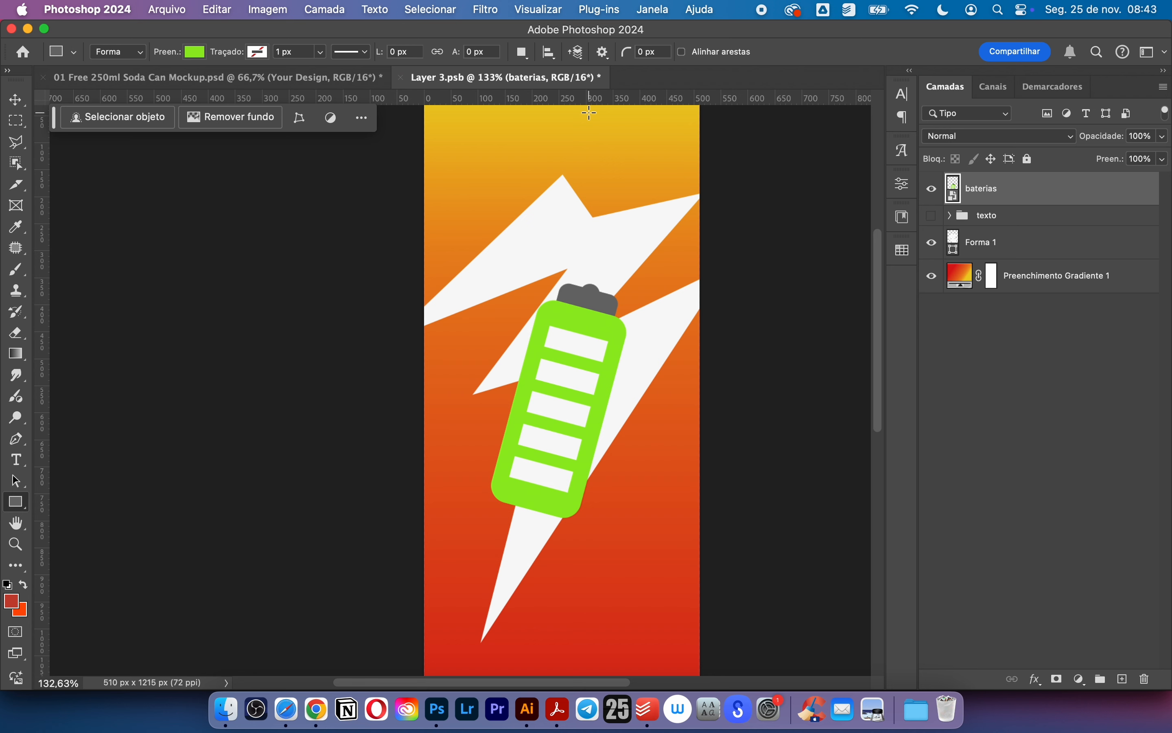
- Delete the Níveis 1 adjustment layer clipped to the "baterias" layer
{"action": "left_click", "coordinate": [1022, 242]}
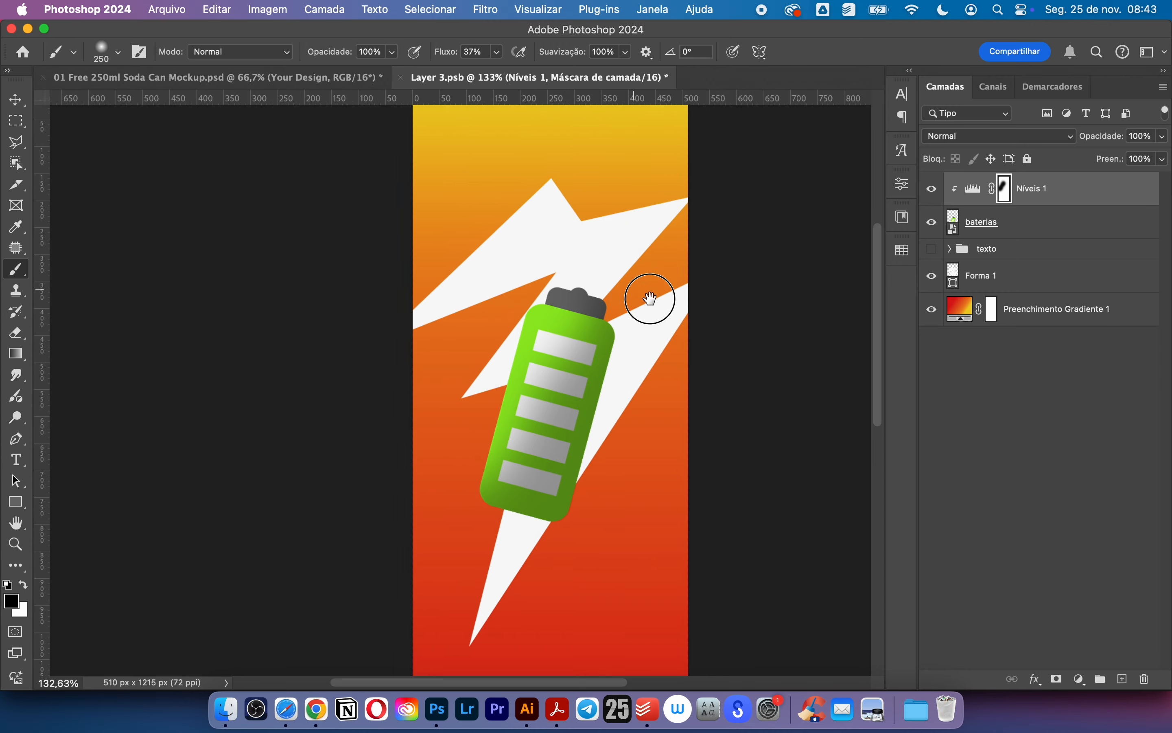
{"action": "scroll", "coordinate": [639, 290], "scroll_direction": "left", "scroll_amount": 2}
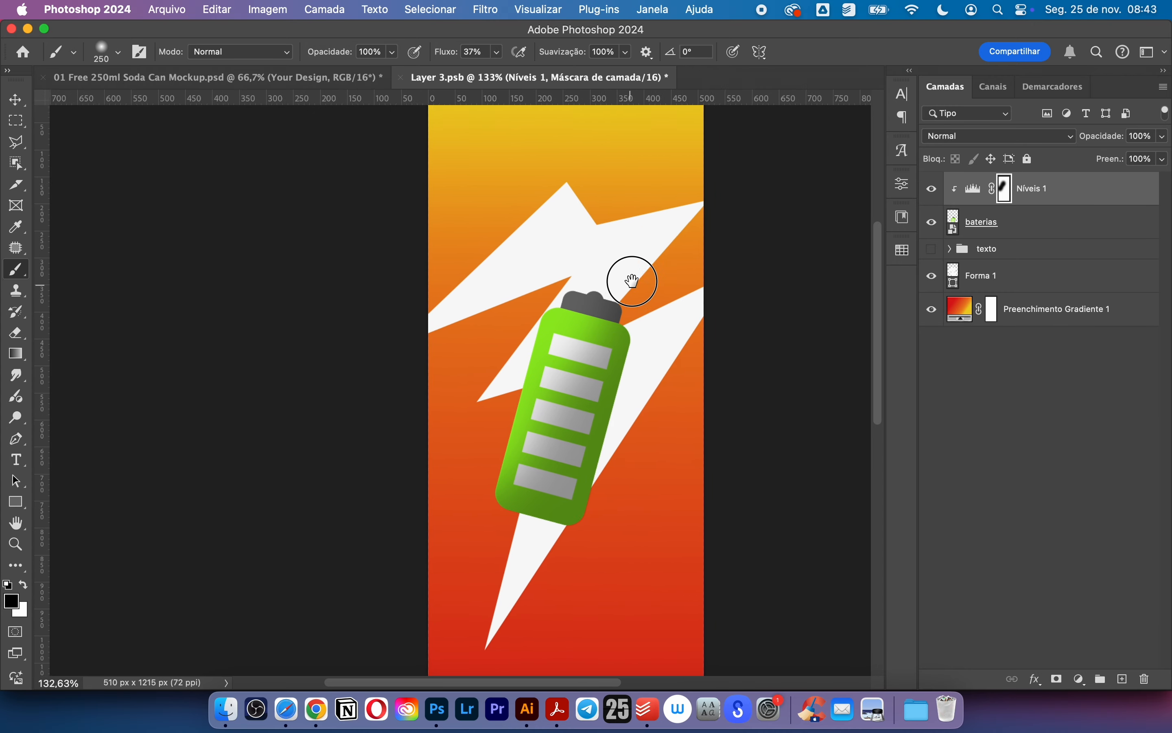
{"action": "key", "text": "Delete"}
{"action": "key", "text": "Delete"}
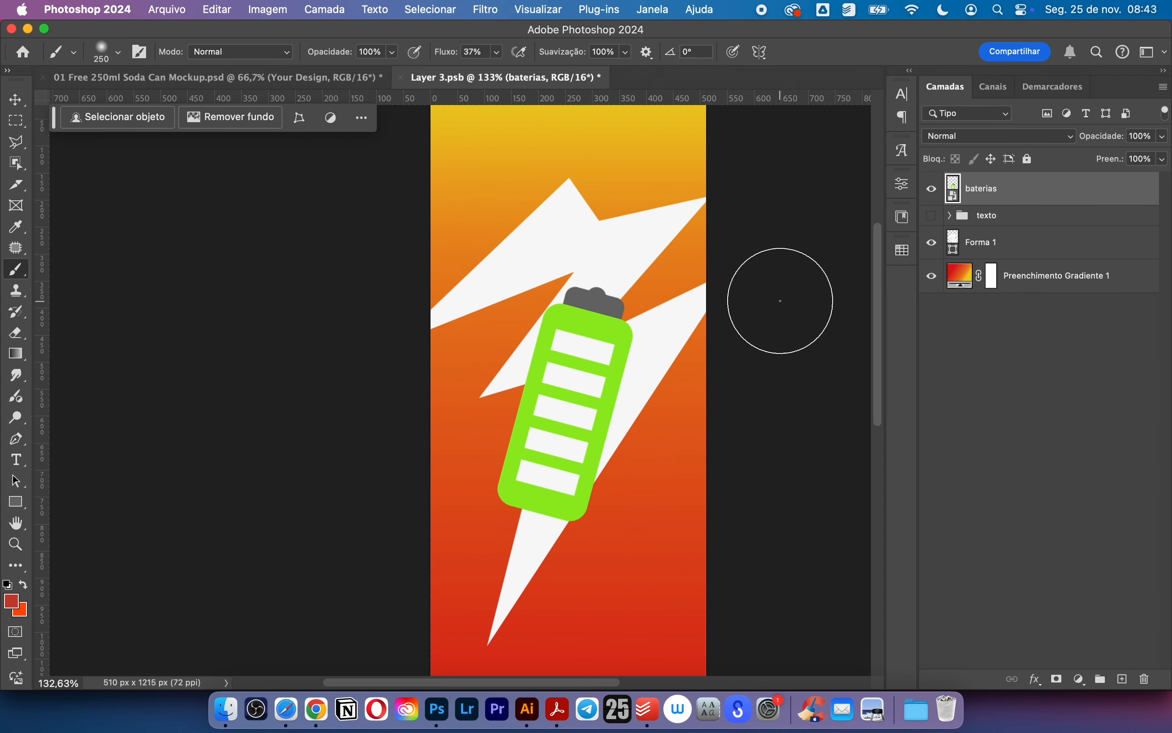
- Show and expand the "texto" group, and move the "fuel" text up above the battery
{"action": "left_click", "coordinate": [1017, 216]}
{"action": "key", "text": "super+comma"}
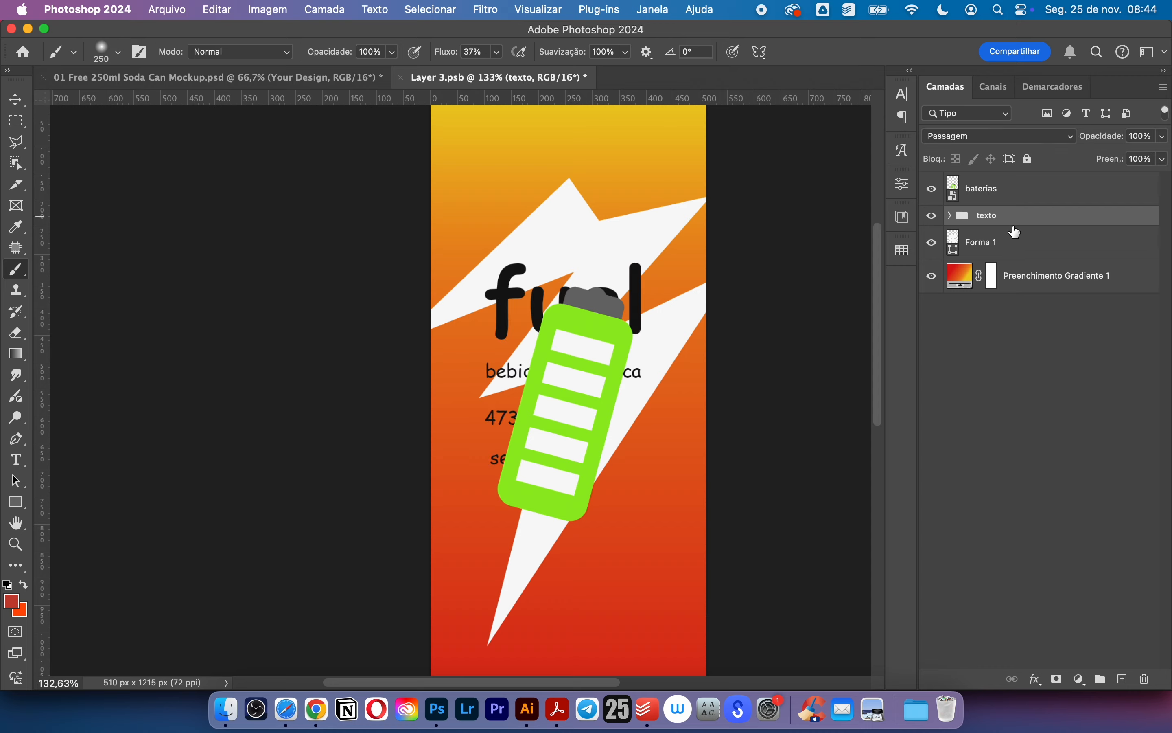
{"action": "left_click", "coordinate": [932, 216]}
{"action": "left_click", "coordinate": [950, 215]}
{"action": "left_click", "coordinate": [1022, 342]}
{"action": "left_click_drag", "start_coordinate": [636, 319], "coordinate": [635, 234]}
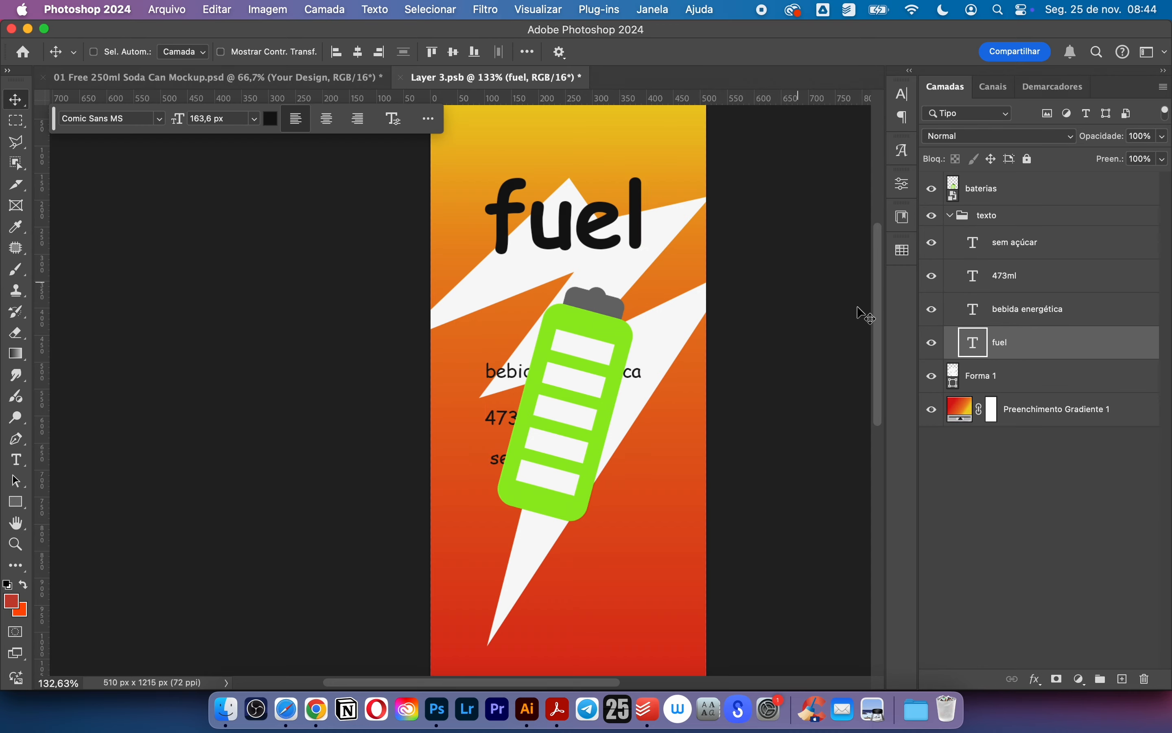
- Move the "bebida energética", "sem açúcar" and "473ml" texts down below the battery
{"action": "left_click", "coordinate": [1029, 310]}
{"action": "left_click_drag", "start_coordinate": [637, 380], "coordinate": [632, 619]}
{"action": "left_click", "coordinate": [976, 244]}
{"action": "left_click", "coordinate": [971, 277], "text": "shift"}
{"action": "left_click_drag", "start_coordinate": [599, 446], "coordinate": [597, 639]}
- Place the "473ml" text on the same line as "sem açúcar", directly after it
{"action": "scroll", "coordinate": [598, 635], "scroll_direction": "down", "scroll_amount": 4}
{"action": "left_click", "coordinate": [1042, 276]}
{"action": "left_click_drag", "start_coordinate": [540, 519], "coordinate": [614, 597]}
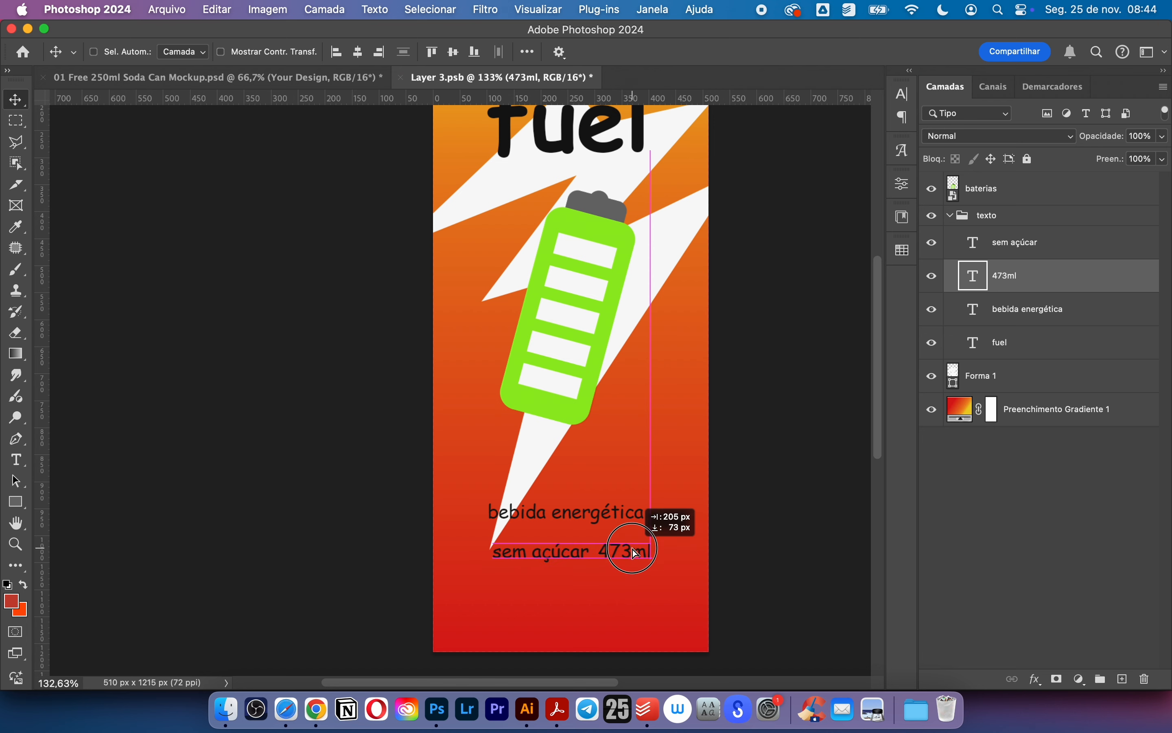
{"action": "left_click_drag", "start_coordinate": [632, 548], "coordinate": [632, 547]}
- Set the "sem açúcar", "473ml" and "bebida energética" texts to all caps
{"action": "left_click", "coordinate": [1033, 343], "text": "shift"}
{"action": "left_click", "coordinate": [1051, 248]}
{"action": "left_click", "coordinate": [1037, 310], "text": "shift"}
{"action": "key", "text": "t"}
{"action": "left_click", "coordinate": [901, 94]}
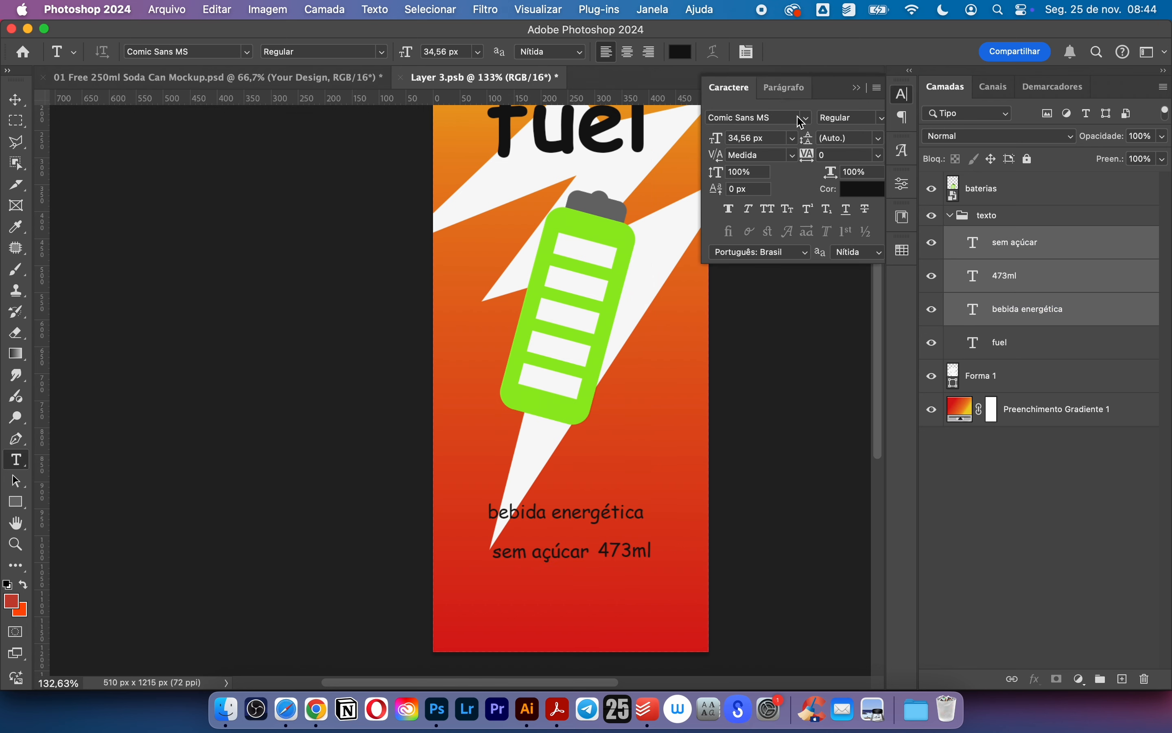
{"action": "left_click", "coordinate": [1071, 251]}
{"action": "left_click", "coordinate": [1049, 302]}
{"action": "left_click", "coordinate": [1041, 251]}
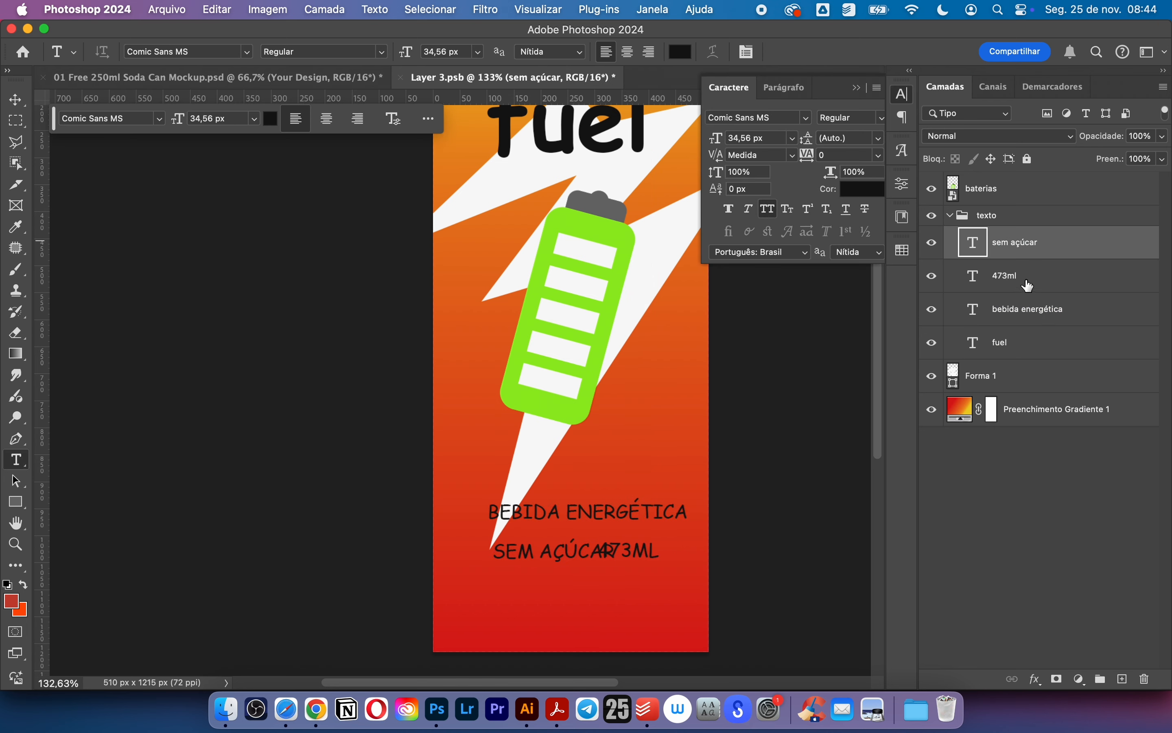
- Move the three small texts down to the centre of the label's base and recolour them white
{"action": "left_click", "coordinate": [1022, 301], "text": "shift"}
{"action": "key", "text": "v"}
{"action": "left_click_drag", "start_coordinate": [594, 511], "coordinate": [576, 571]}
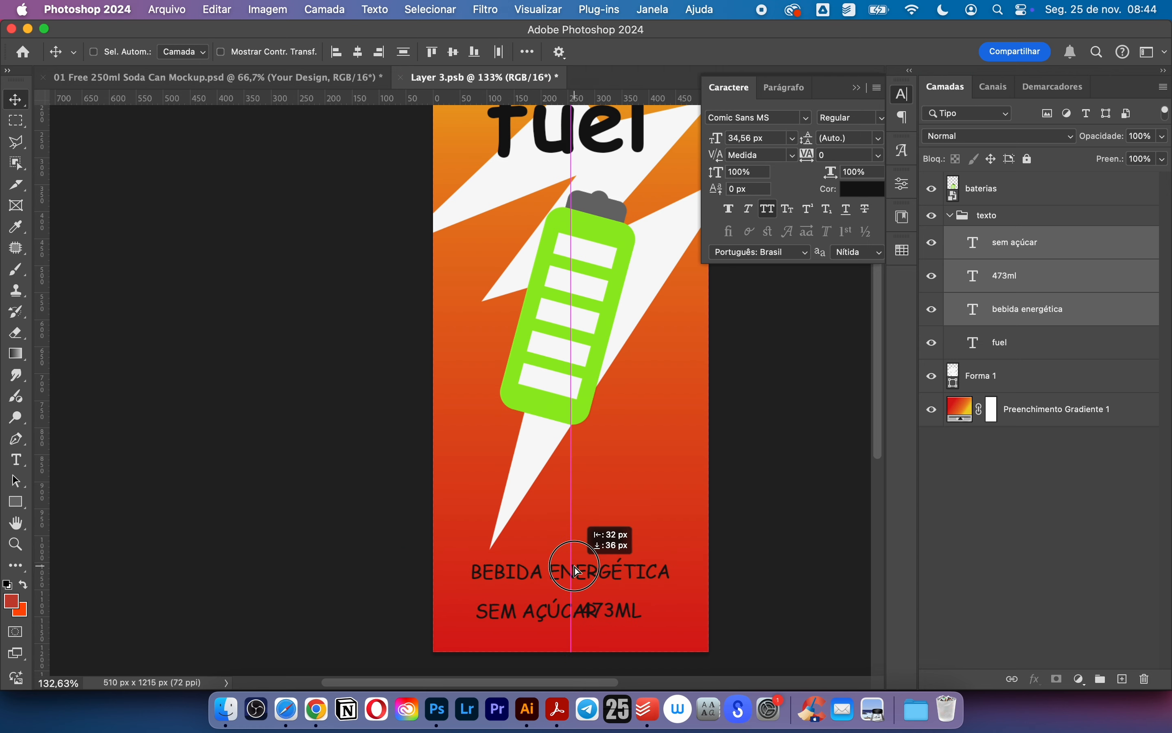
{"action": "left_click", "coordinate": [681, 51]}
{"action": "left_click", "coordinate": [33, 434]}
{"action": "left_click", "coordinate": [383, 424]}
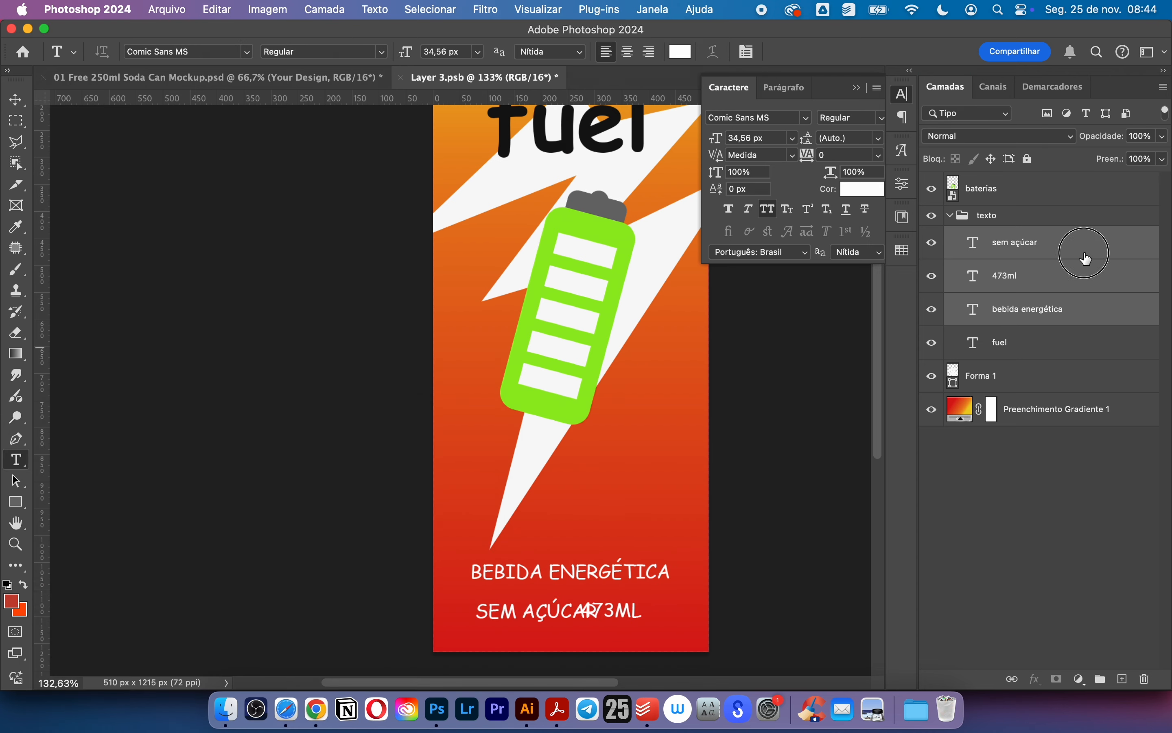
- Scale the "sem açúcar" and "473ml" texts down together to about 22 px
{"action": "left_click", "coordinate": [1031, 276]}
{"action": "left_click", "coordinate": [1027, 250], "text": "shift"}
{"action": "key", "text": "super+t"}
{"action": "left_click_drag", "start_coordinate": [643, 611], "coordinate": [563, 613]}
- Move the "473ml" text so that its end lines up with the end of "BEBIDA ENERGÉTICA"
{"action": "left_click", "coordinate": [1015, 254]}
{"action": "key", "text": "v"}
{"action": "left_click_drag", "start_coordinate": [572, 614], "coordinate": [660, 614]}
{"action": "scroll", "coordinate": [732, 592], "scroll_direction": "left", "scroll_amount": 1}
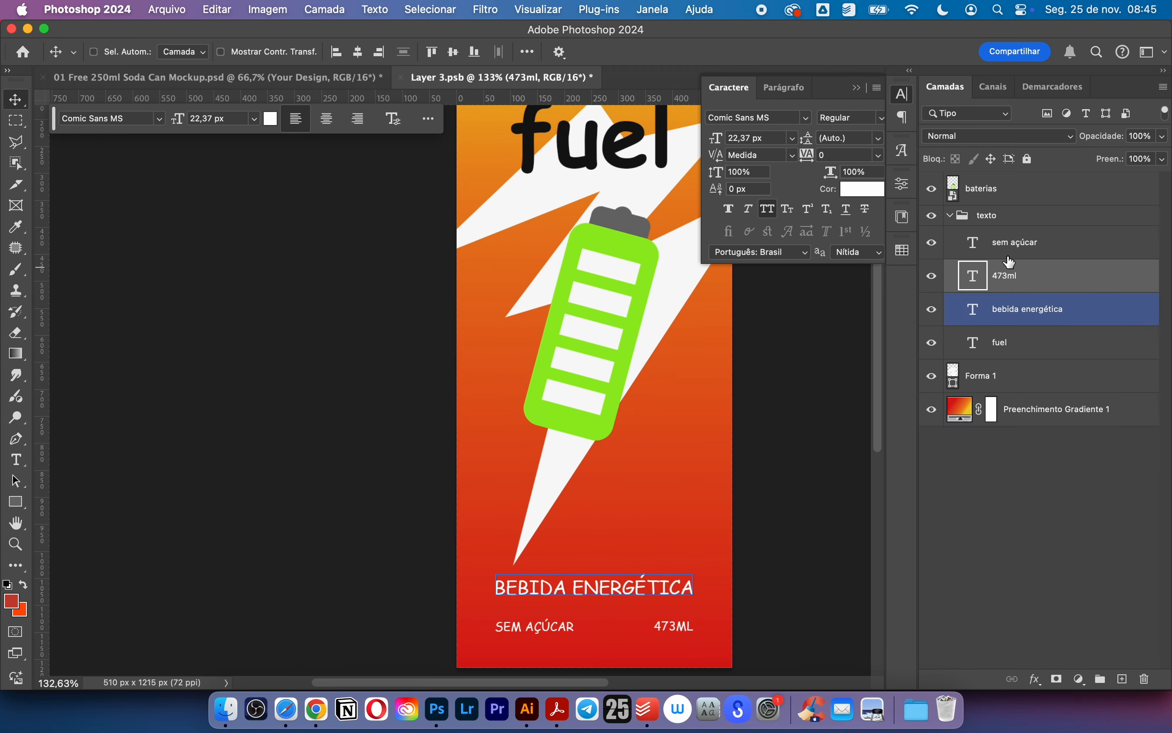
- Group the "sem açúcar", "473ml" and "bebida energética" text layers inside the "texto" group
{"action": "left_click", "coordinate": [1012, 247]}
{"action": "left_click", "coordinate": [1002, 308], "text": "shift"}
{"action": "key", "text": "super+g"}
- Give the "fuel" text a near-white (f9f9f9) colour overlay and a 4 px red stroke
{"action": "left_click_drag", "start_coordinate": [671, 395], "coordinate": [702, 545]}
{"action": "left_click", "coordinate": [661, 289], "text": "super"}
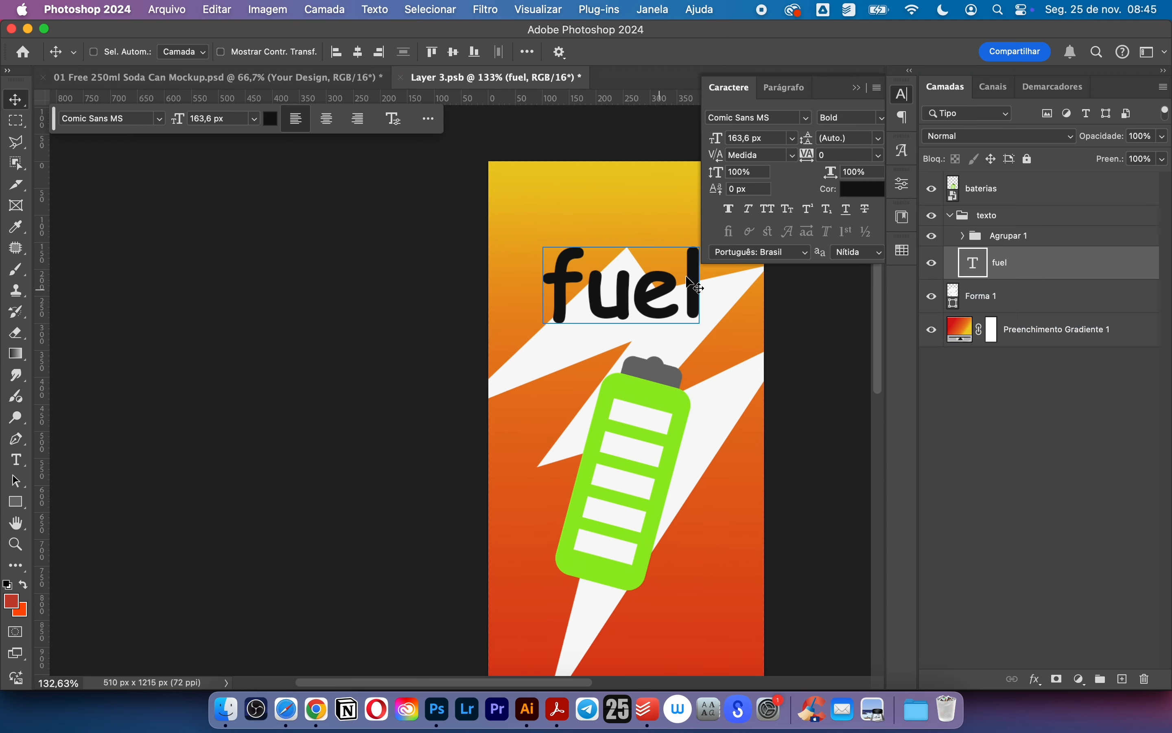
{"action": "left_click_drag", "start_coordinate": [678, 326], "coordinate": [624, 370]}
{"action": "double_click", "coordinate": [1076, 269]}
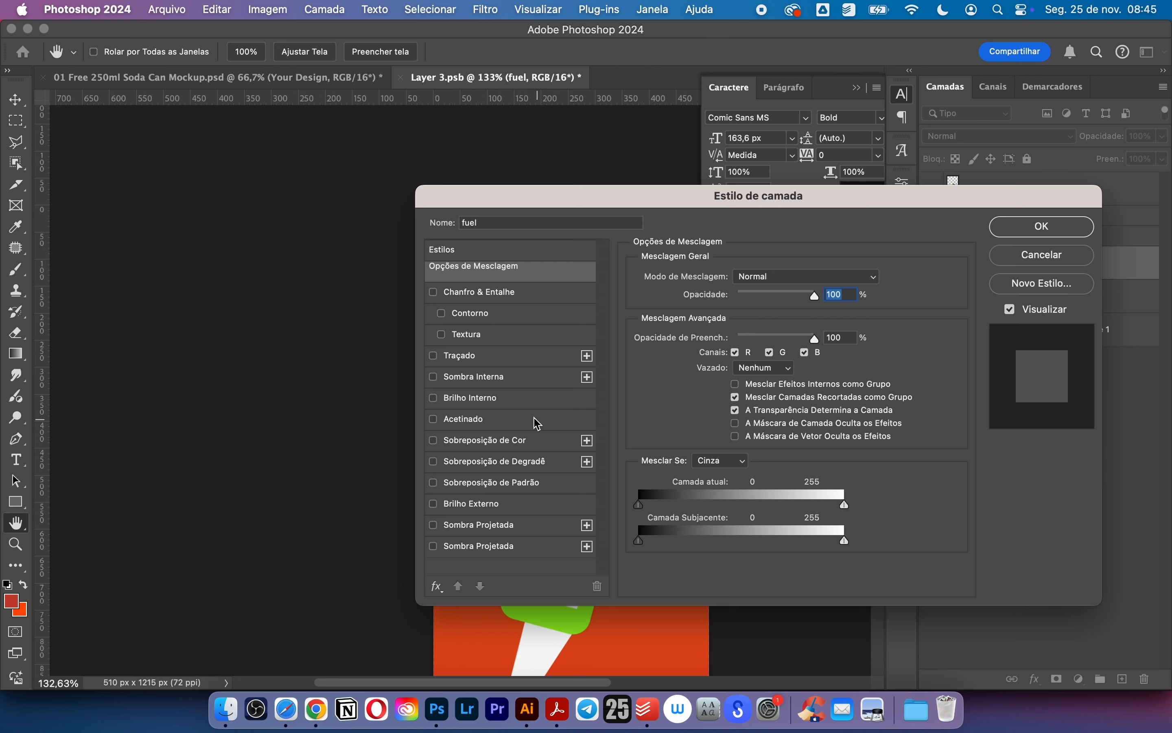
{"action": "left_click", "coordinate": [511, 445]}
{"action": "mouse_move", "coordinate": [710, 196]}
{"action": "left_mouse_down"}
{"action": "mouse_move", "coordinate": [947, 163]}
{"action": "mouse_move", "coordinate": [897, 165]}
{"action": "left_mouse_up"}
{"action": "left_click", "coordinate": [649, 325]}
{"action": "left_click", "coordinate": [855, 365]}
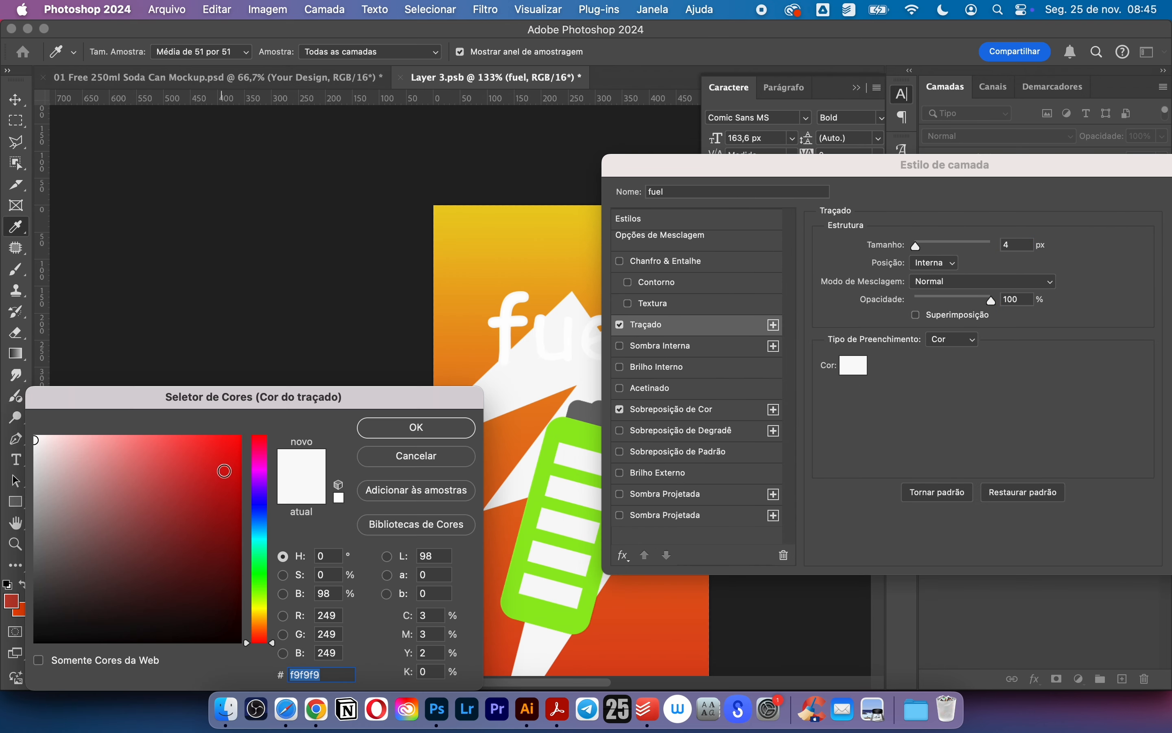
{"action": "left_click", "coordinate": [416, 427]}
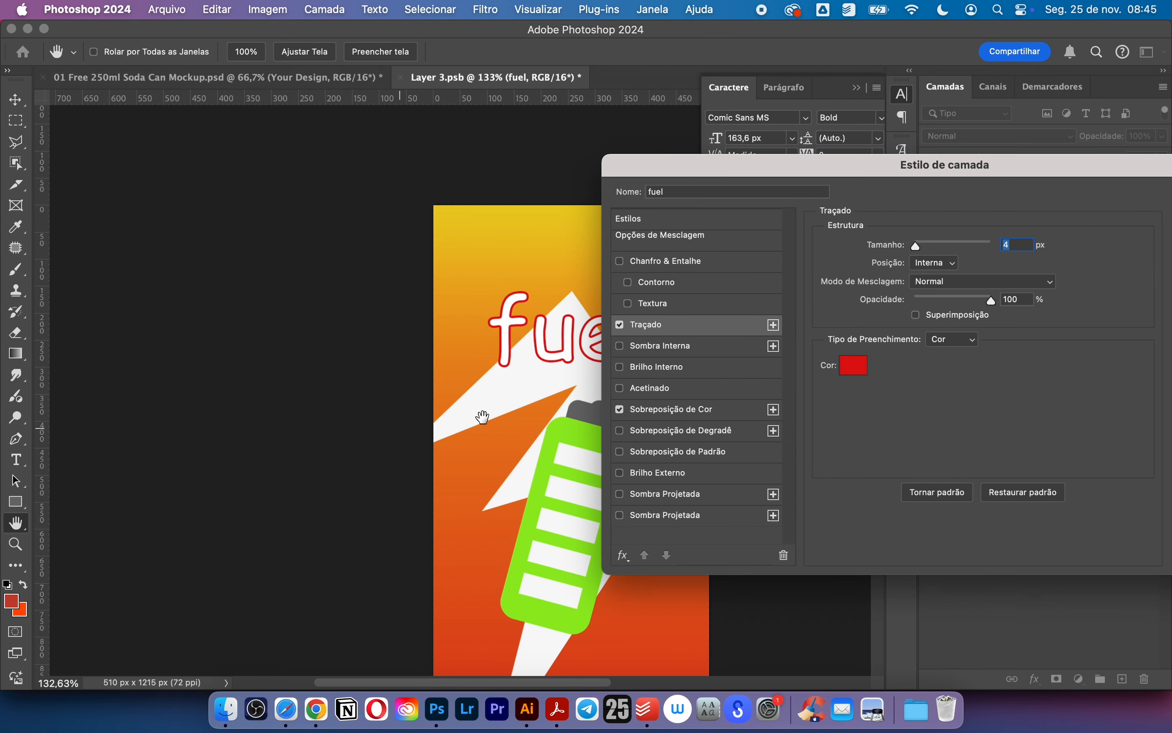
- Add a hard black drop shadow at 9 px distance and 0 px size to "fuel", and set its stroke position to outside
{"action": "left_click", "coordinate": [733, 499]}
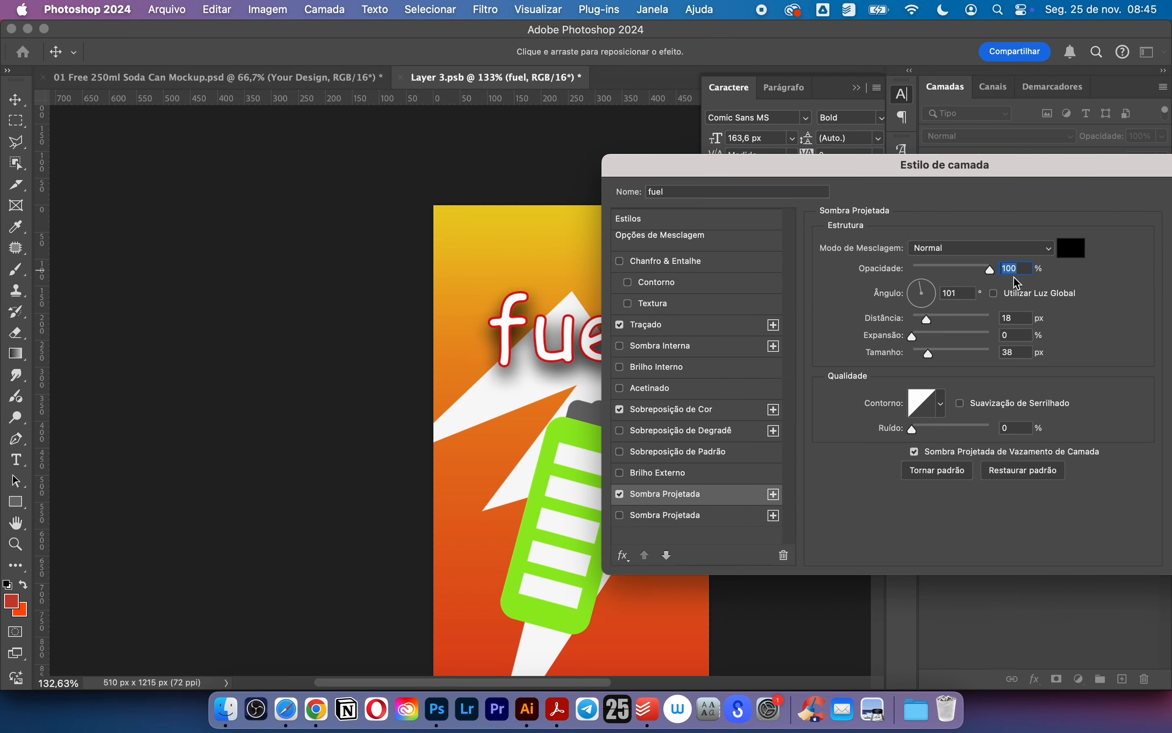
{"action": "left_click", "coordinate": [924, 324]}
{"action": "left_click_drag", "start_coordinate": [923, 177], "coordinate": [1051, 217]}
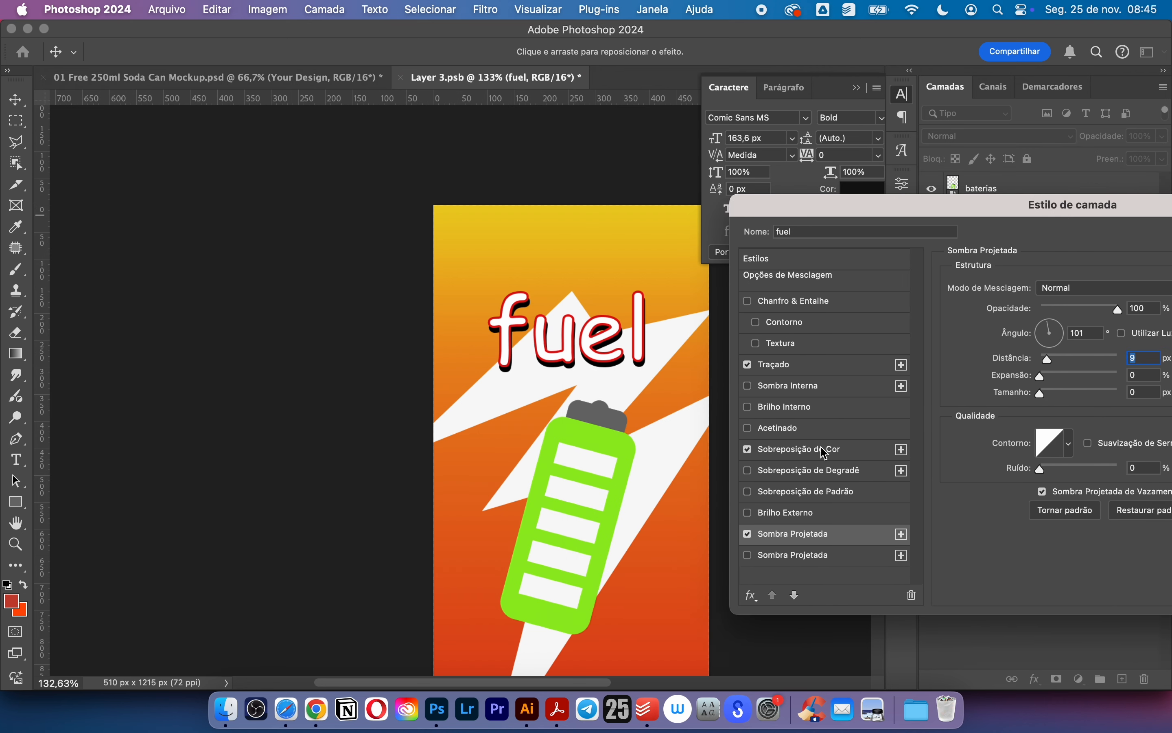
{"action": "left_click", "coordinate": [797, 364]}
{"action": "left_click", "coordinate": [1072, 304]}
{"action": "left_click", "coordinate": [1069, 287]}
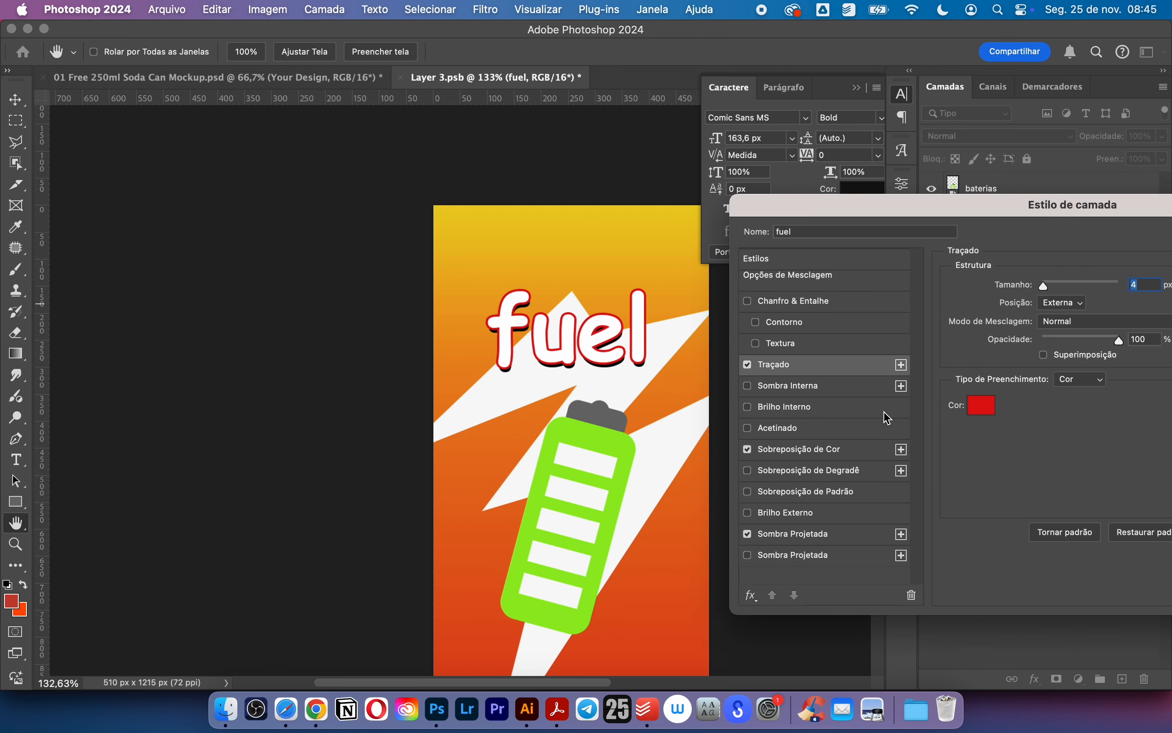
- Readjust the first drop shadow's angle and distance, and add a second hard-edged black drop shadow to the "fuel" text
{"action": "left_click", "coordinate": [834, 535]}
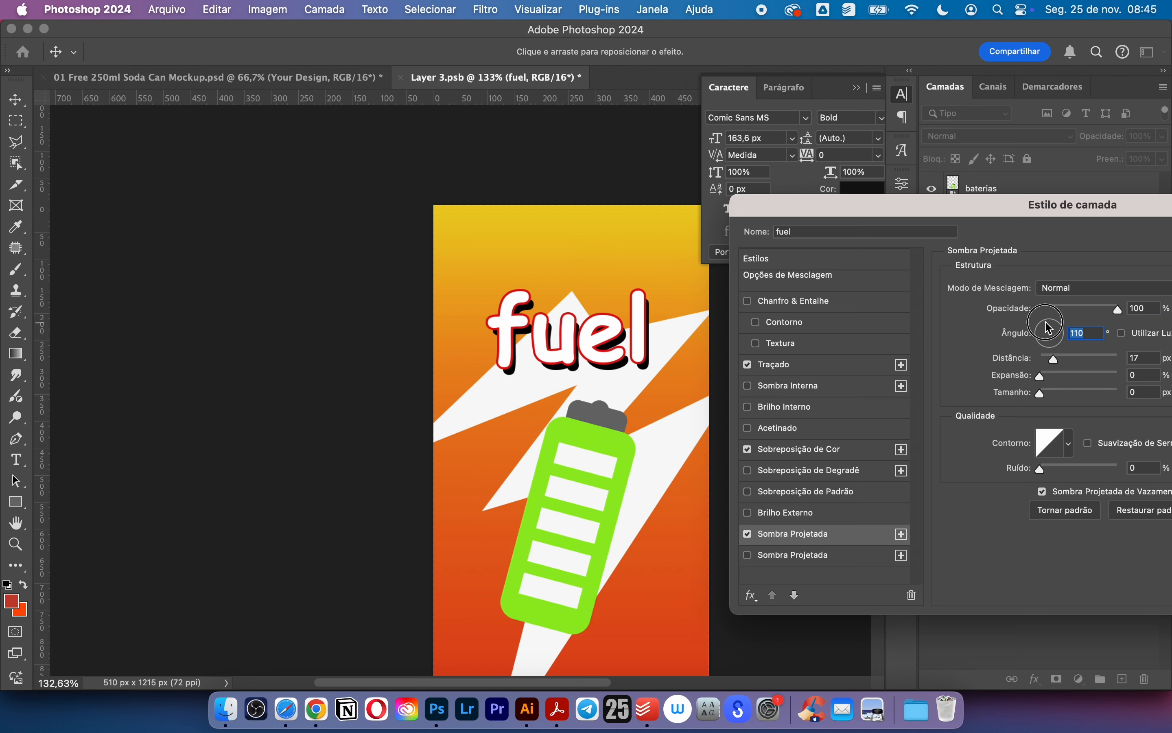
{"action": "left_click", "coordinate": [849, 557]}
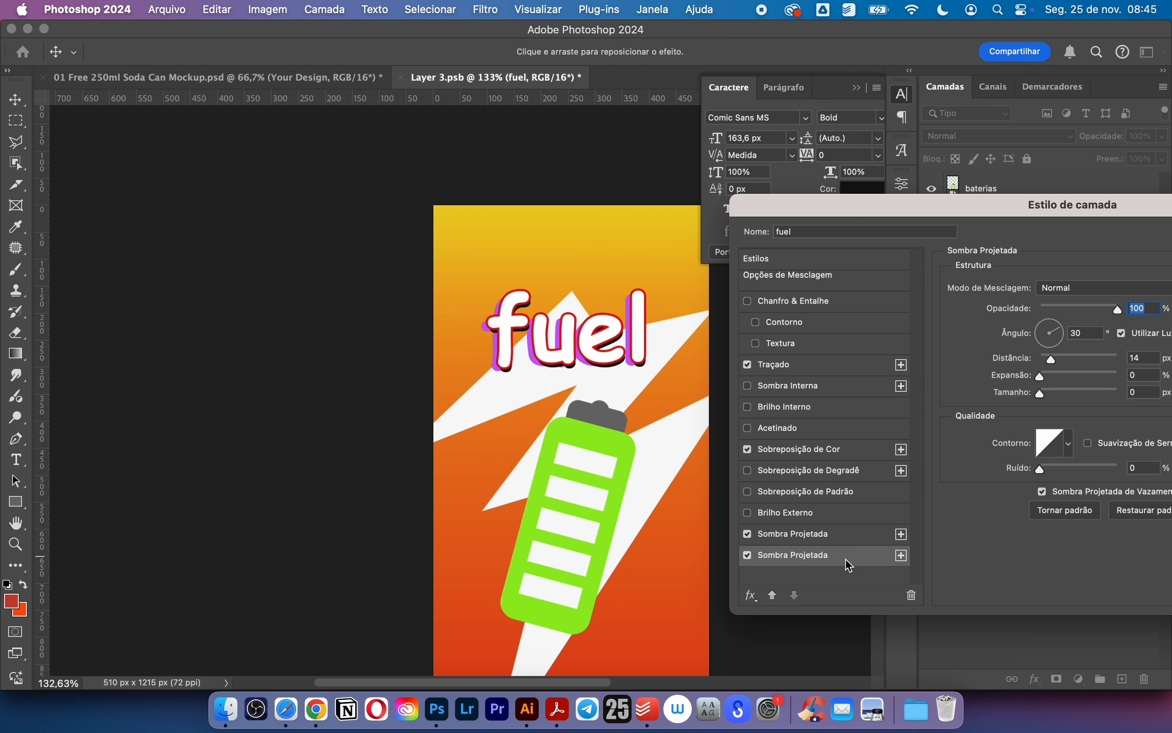
{"action": "left_click", "coordinate": [1123, 292]}
{"action": "left_click", "coordinate": [400, 428]}
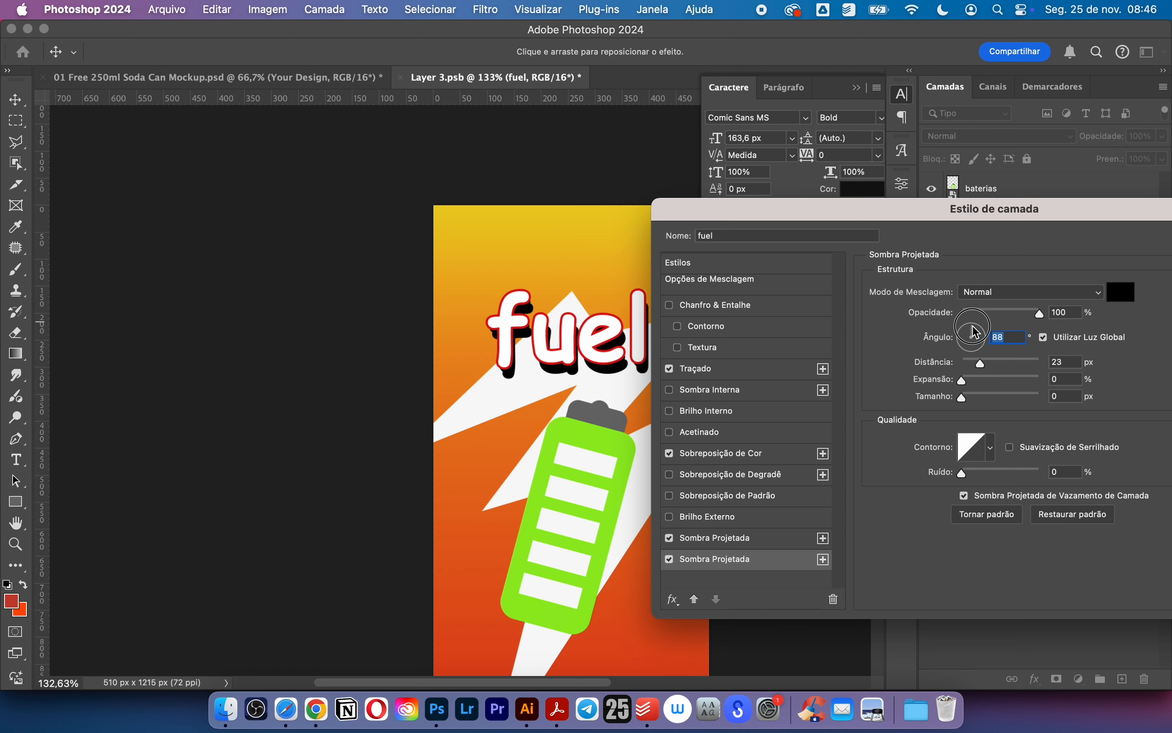
- Try the battery's green as the colour overlay of the "fuel" text while keeping the stroke red
{"action": "left_click", "coordinate": [721, 453]}
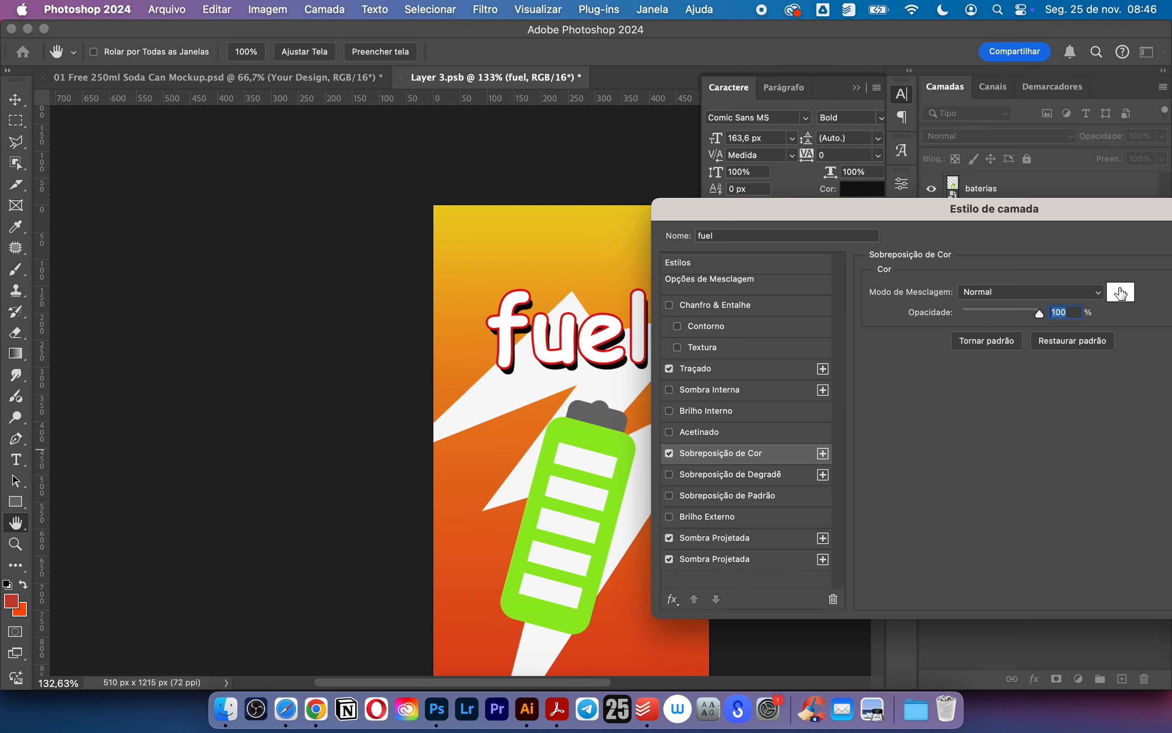
{"action": "left_click", "coordinate": [1122, 292]}
{"action": "left_click", "coordinate": [408, 436]}
{"action": "left_click", "coordinate": [698, 368]}
{"action": "left_click", "coordinate": [903, 408]}
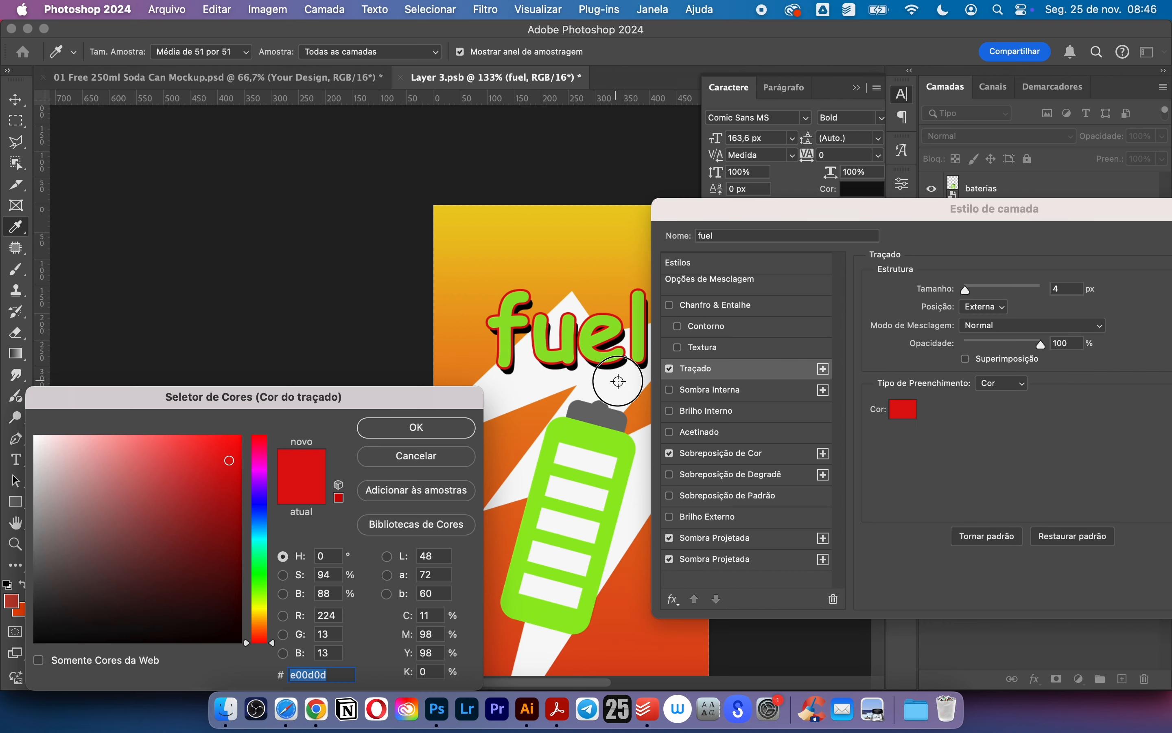
{"action": "left_click", "coordinate": [594, 256]}
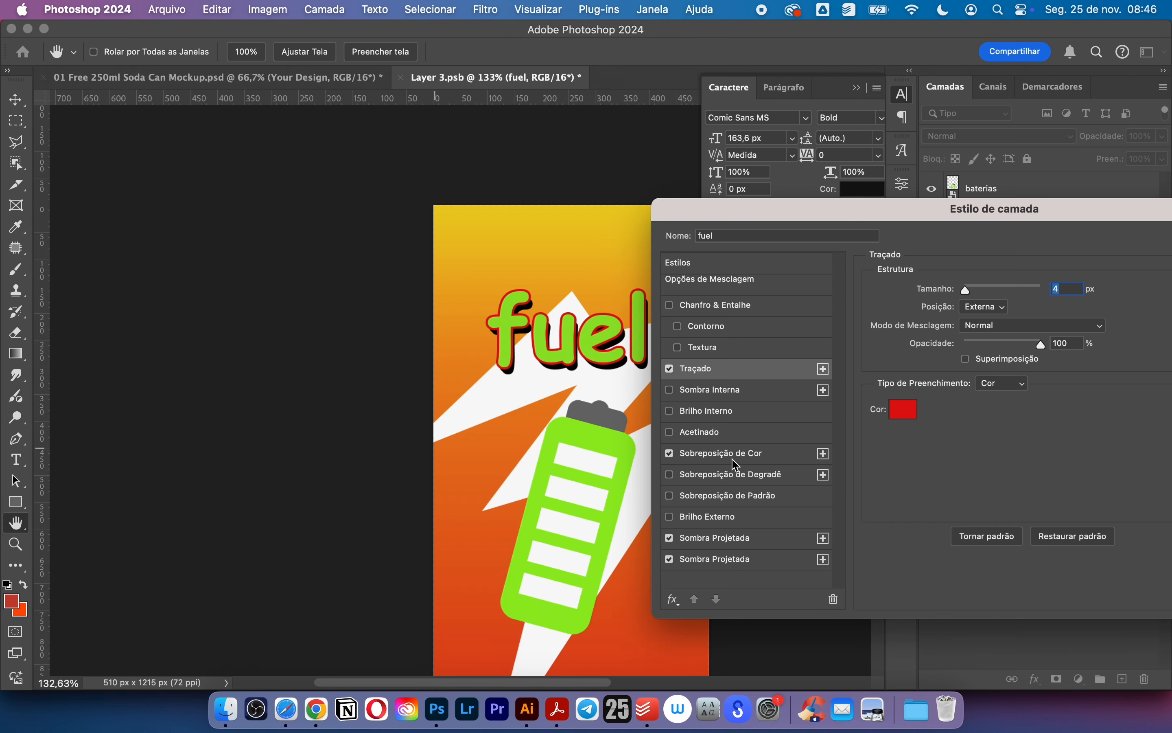
- Change the "fuel" text's colour overlay to the yellow of the label's gradient and apply the layer style
{"action": "left_click", "coordinate": [734, 460]}
{"action": "left_click", "coordinate": [1123, 291]}
{"action": "left_click", "coordinate": [389, 437]}
{"action": "key", "text": "Return"}
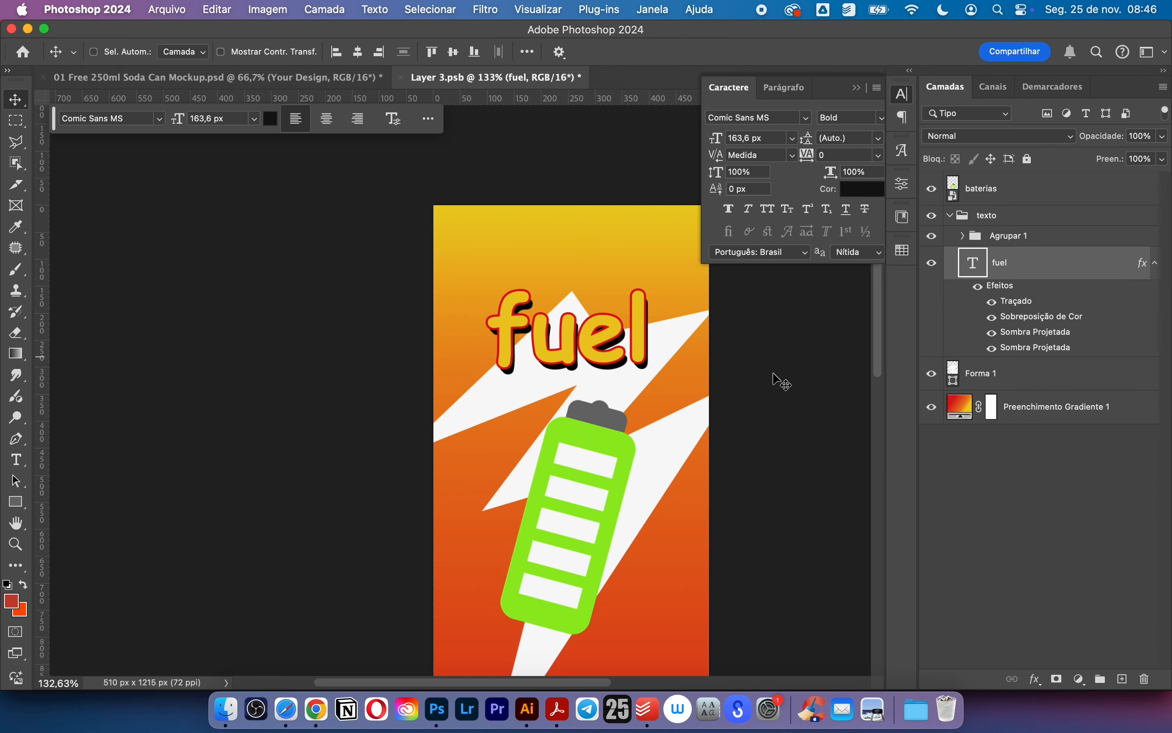
- Enlarge the "fuel" text to about 227 px and set it in all caps
{"action": "left_click_drag", "start_coordinate": [656, 337], "coordinate": [688, 337]}
{"action": "key", "text": "Return"}
{"action": "double_click", "coordinate": [974, 264]}
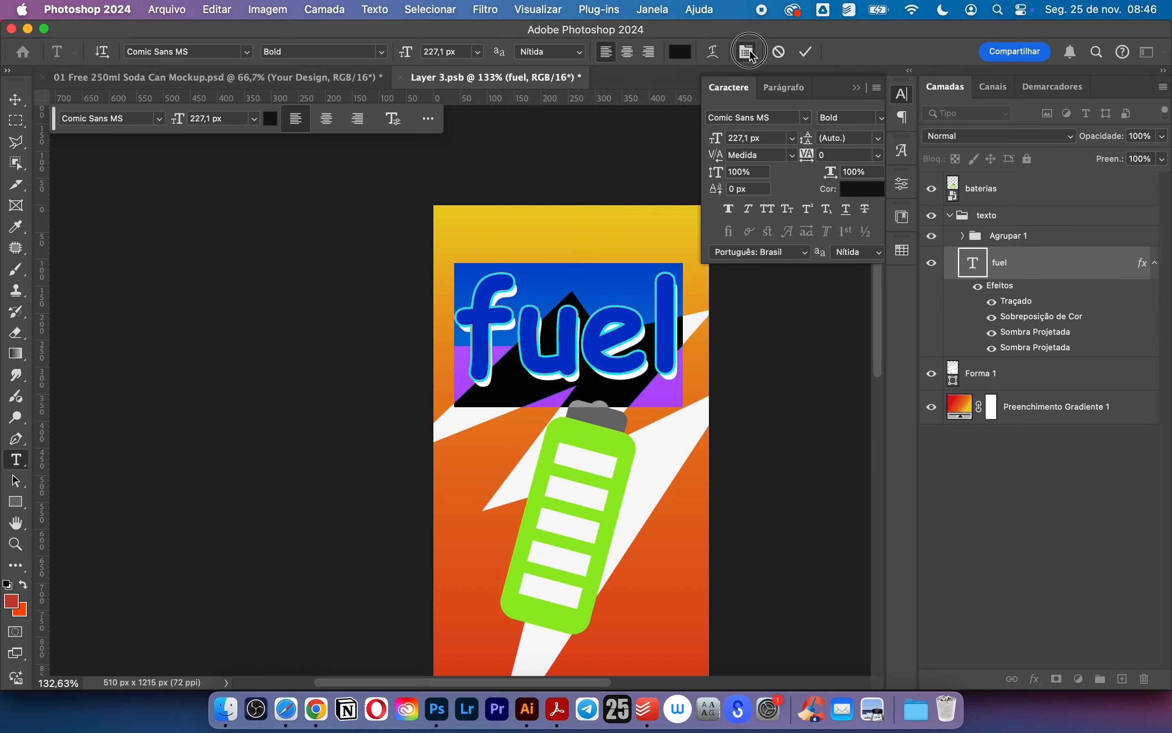
{"action": "left_click", "coordinate": [747, 52]}
{"action": "left_click", "coordinate": [748, 52]}
{"action": "left_click", "coordinate": [768, 209]}
{"action": "key", "text": "Escape"}
- Scale the capitalised "FUEL" text down to about 168 px and centre it above the battery
{"action": "key", "text": "super+t"}
{"action": "left_click_drag", "start_coordinate": [764, 347], "coordinate": [617, 273]}
{"action": "key", "text": "Return"}
{"action": "left_click_drag", "start_coordinate": [647, 314], "coordinate": [662, 343]}
{"action": "mouse_move", "coordinate": [638, 287]}
{"action": "left_mouse_down"}
{"action": "mouse_move", "coordinate": [651, 287]}
{"action": "mouse_move", "coordinate": [640, 287]}
{"action": "left_mouse_up"}
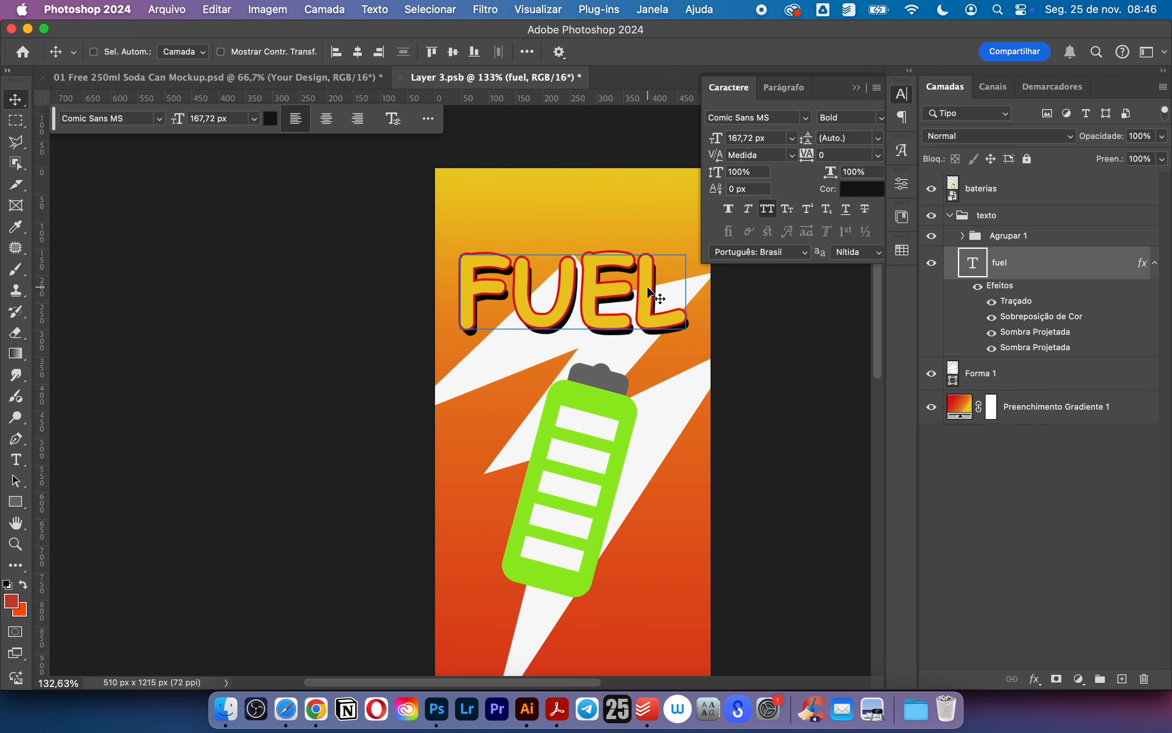
- Collapse the "fuel" layer's effects, save the label file and check it in the can mockup document
{"action": "left_click", "coordinate": [1022, 270]}
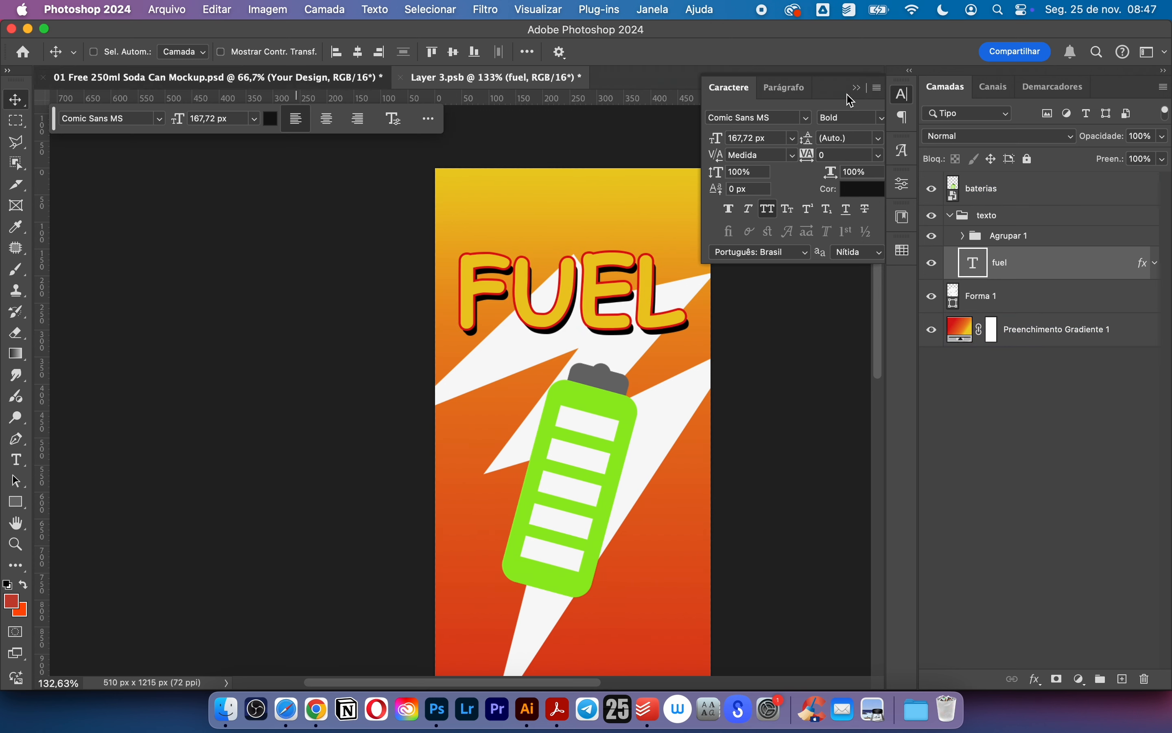
{"action": "key", "text": "ctrl+Tab"}
{"action": "left_click", "coordinate": [865, 95]}
{"action": "left_click", "coordinate": [479, 80]}
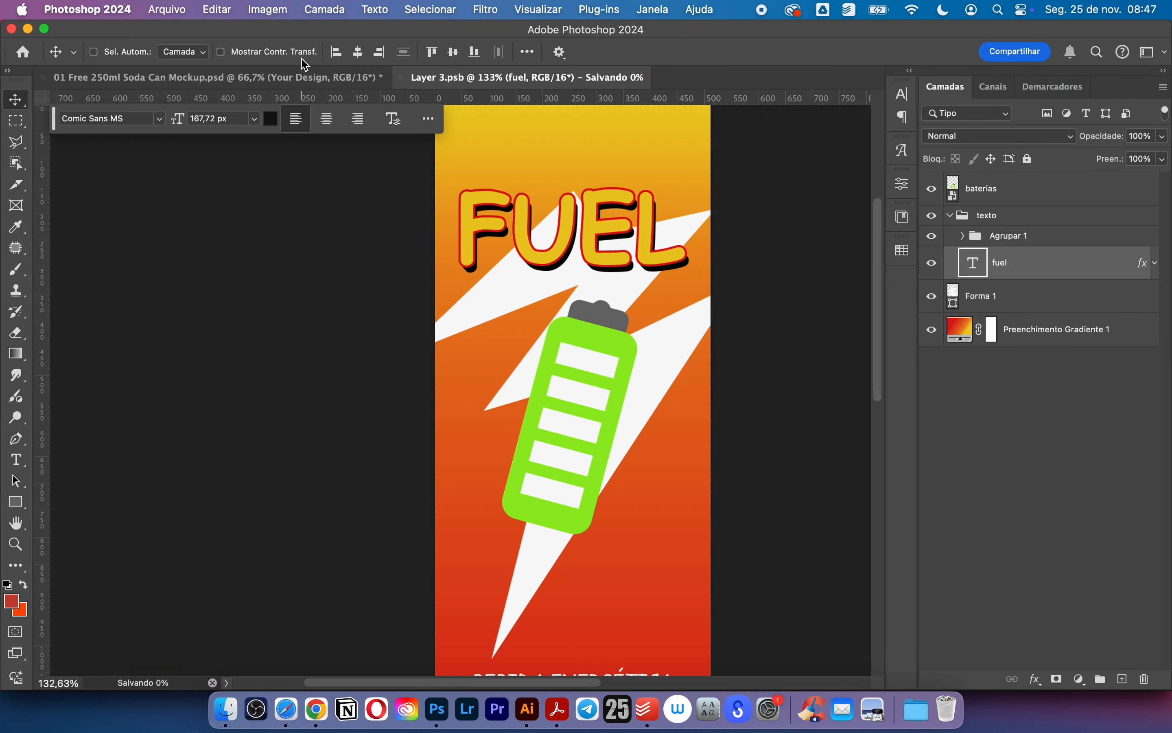
{"action": "left_click", "coordinate": [305, 77]}
{"action": "left_click", "coordinate": [532, 80]}
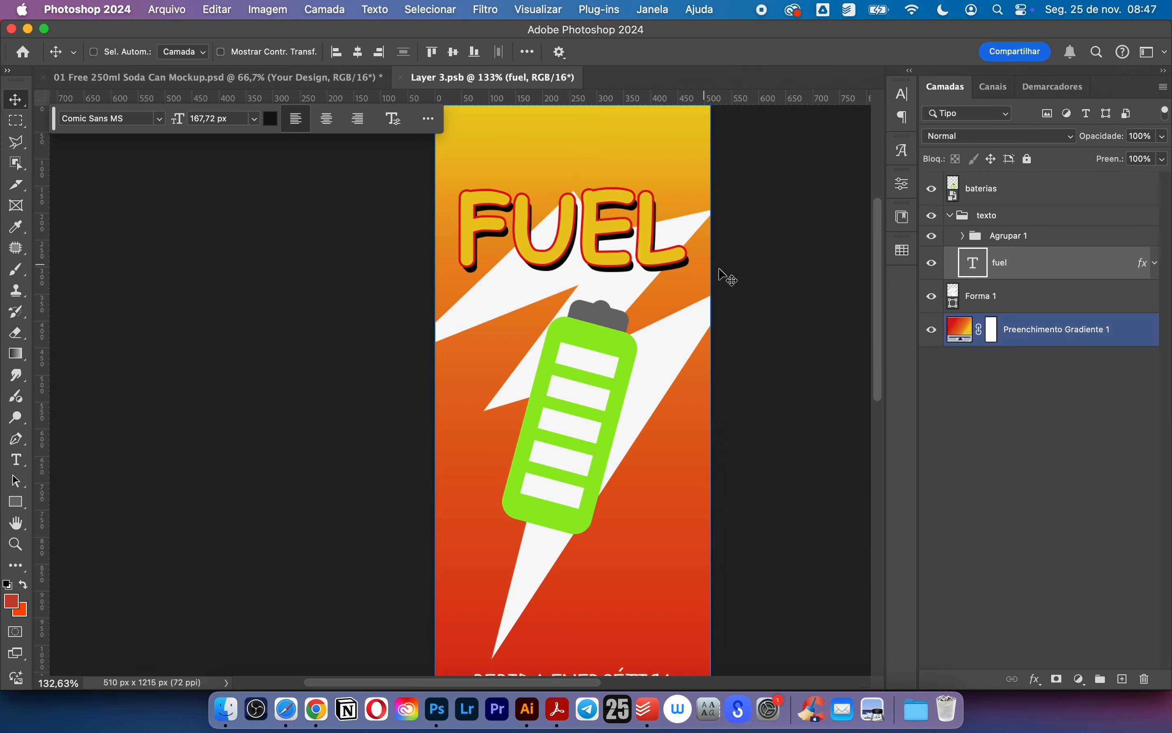
- Try the Color Halftone filter with a maximum radius of 8 pixels on the "baterias" layer and undo it
{"action": "left_click_drag", "start_coordinate": [605, 277], "coordinate": [615, 268]}
{"action": "left_click", "coordinate": [557, 402], "text": "super"}
{"action": "left_click_drag", "start_coordinate": [528, 461], "coordinate": [492, 432]}
{"action": "left_click", "coordinate": [486, 10]}
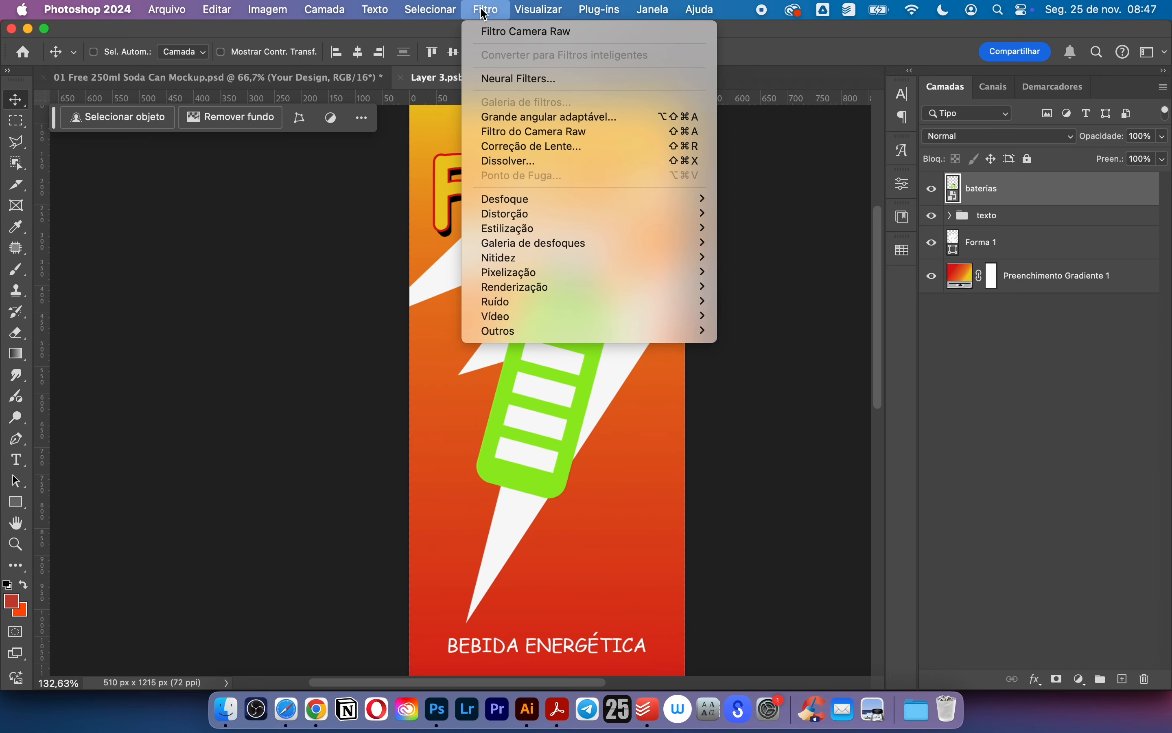
{"action": "mouse_move", "coordinate": [533, 305]}
{"action": "mouse_move", "coordinate": [533, 275]}
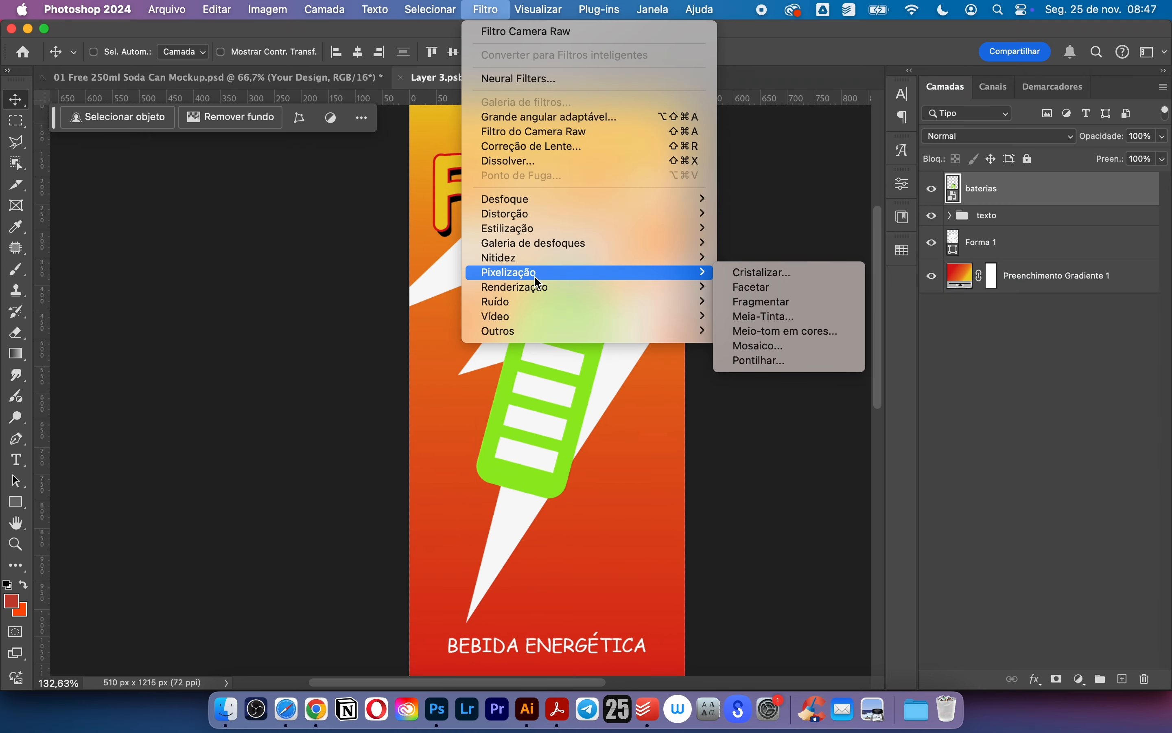
{"action": "left_click", "coordinate": [791, 333]}
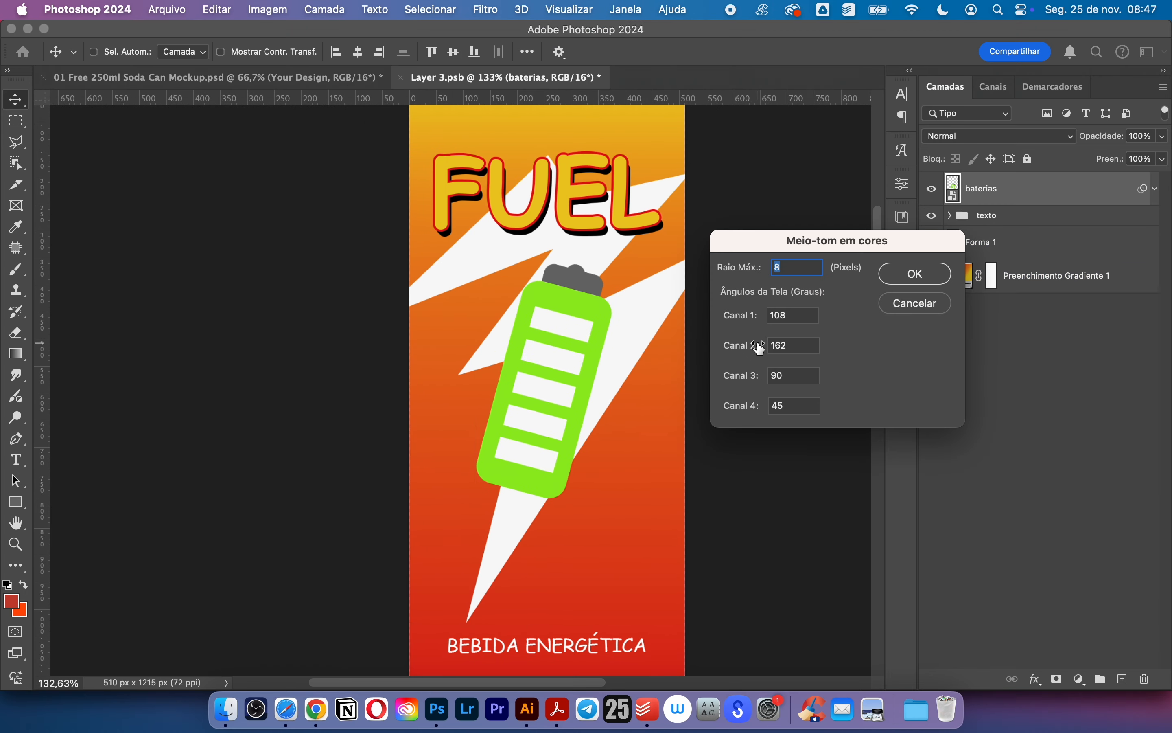
{"action": "left_click", "coordinate": [917, 275]}
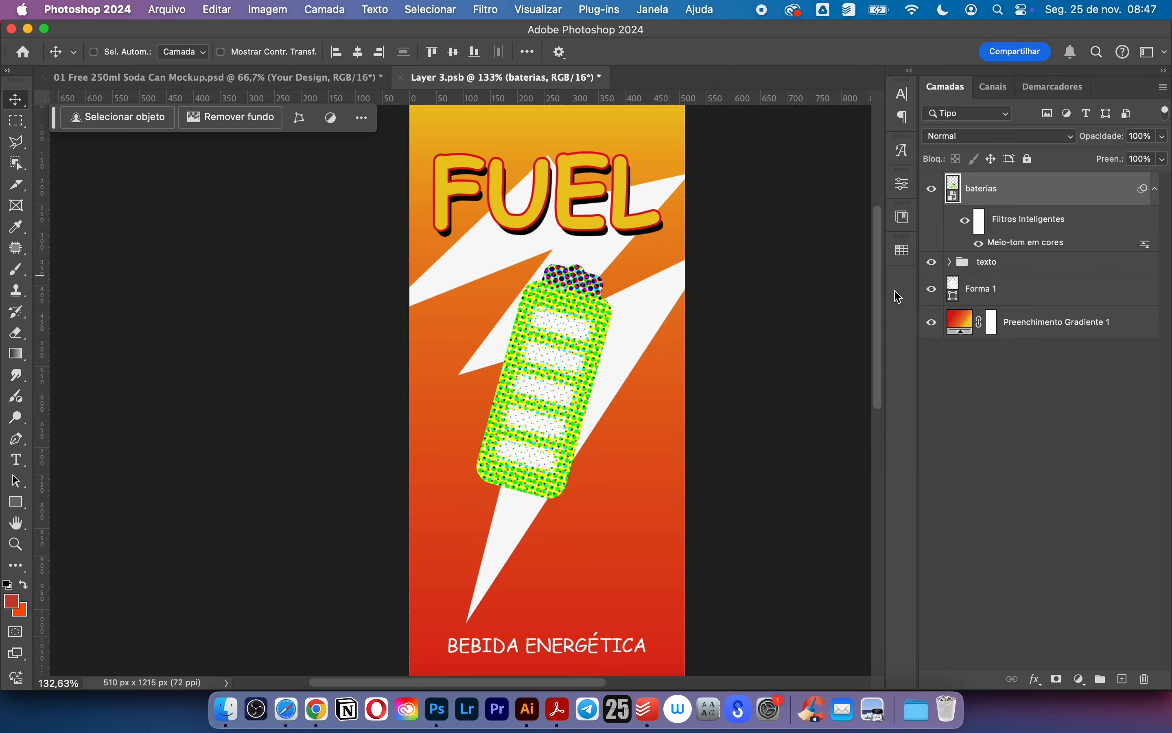
{"action": "key", "text": "super+z"}
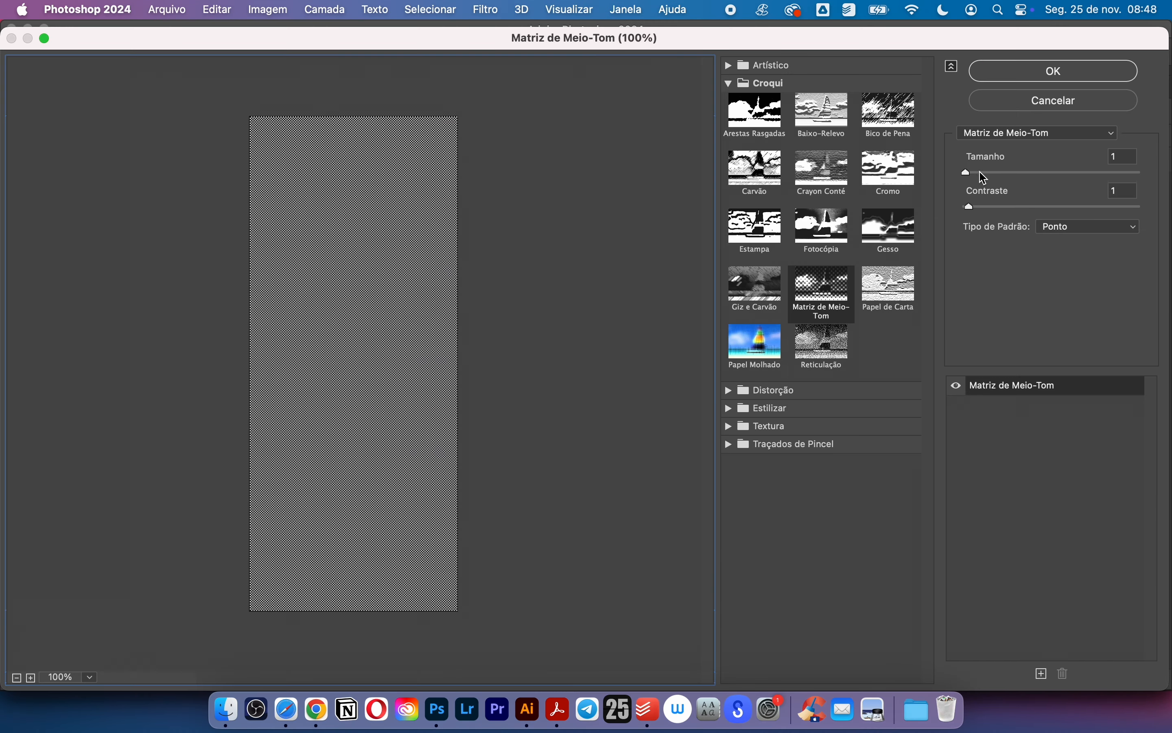
- Try a larger dot Halftone Pattern filter on a new layer covering the label, and delete that layer
{"action": "left_click_drag", "start_coordinate": [984, 176], "coordinate": [1023, 173]}
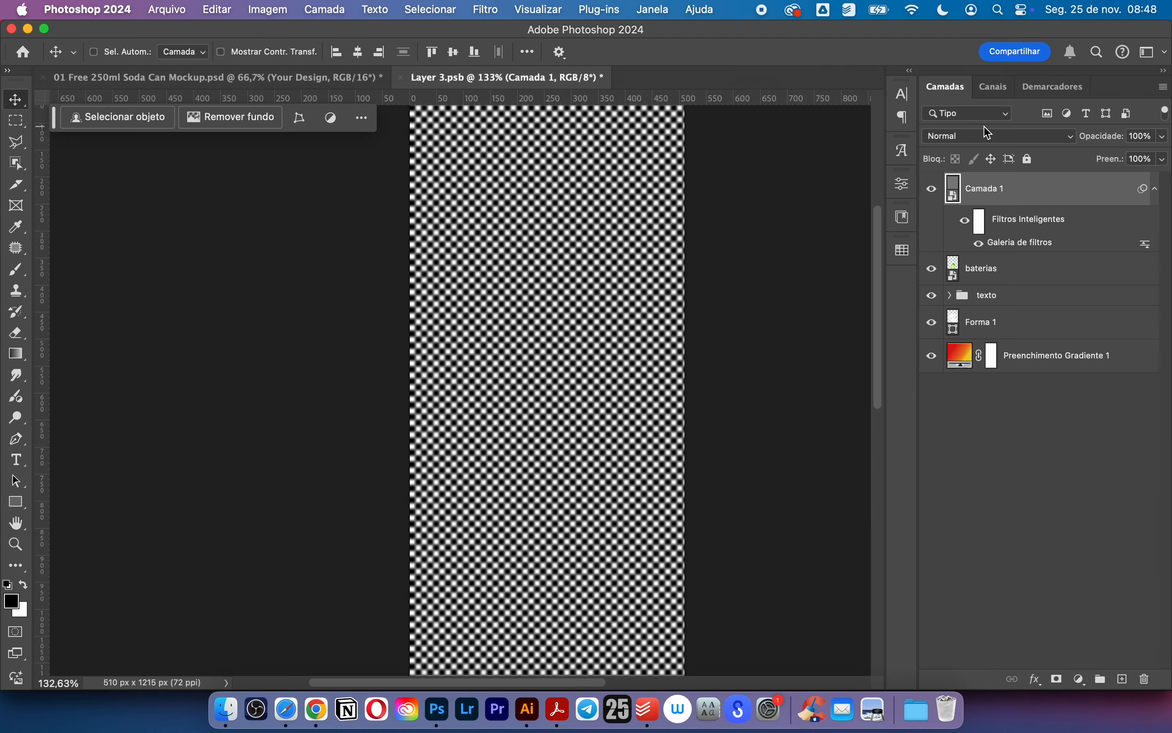
{"action": "left_click", "coordinate": [986, 135]}
{"action": "left_click", "coordinate": [848, 238]}
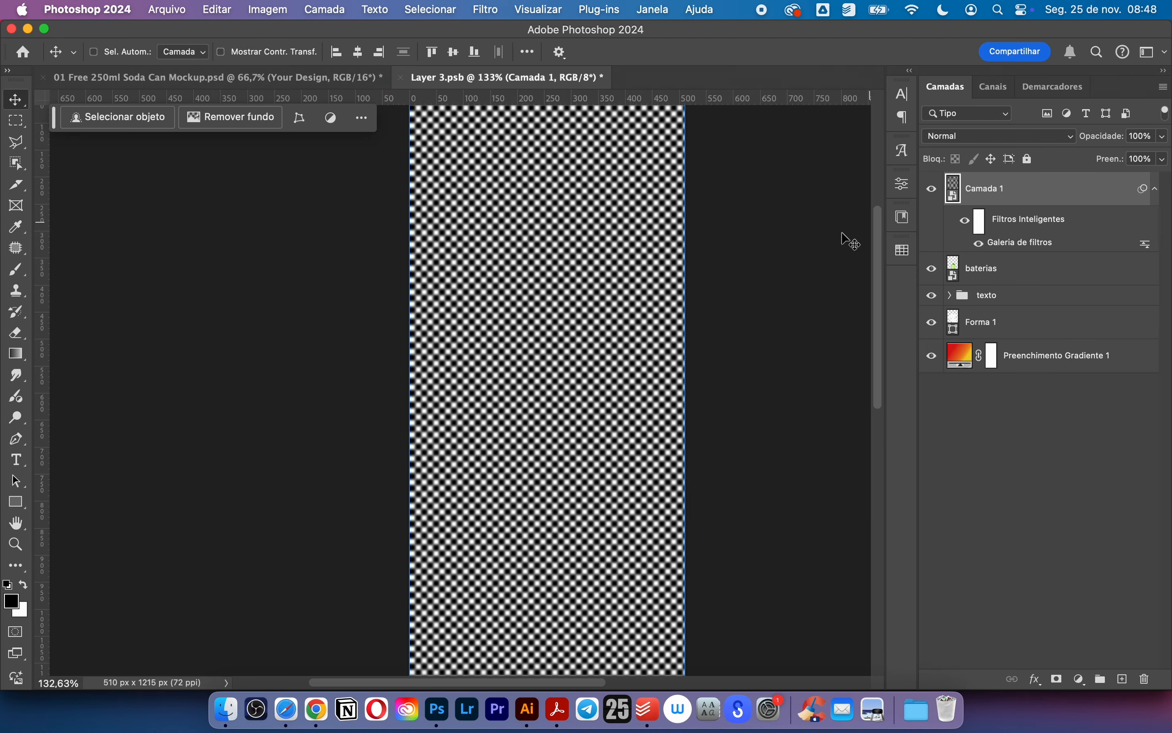
{"action": "key", "text": "Delete"}
- Switch to Chrome and search Google Images for "halft tone"
{"action": "left_click", "coordinate": [316, 709]}
{"action": "left_click", "coordinate": [757, 45]}
{"action": "double_click", "coordinate": [443, 112]}
{"action": "key", "text": "super+a"}
{"action": "type", "text": "ha"}
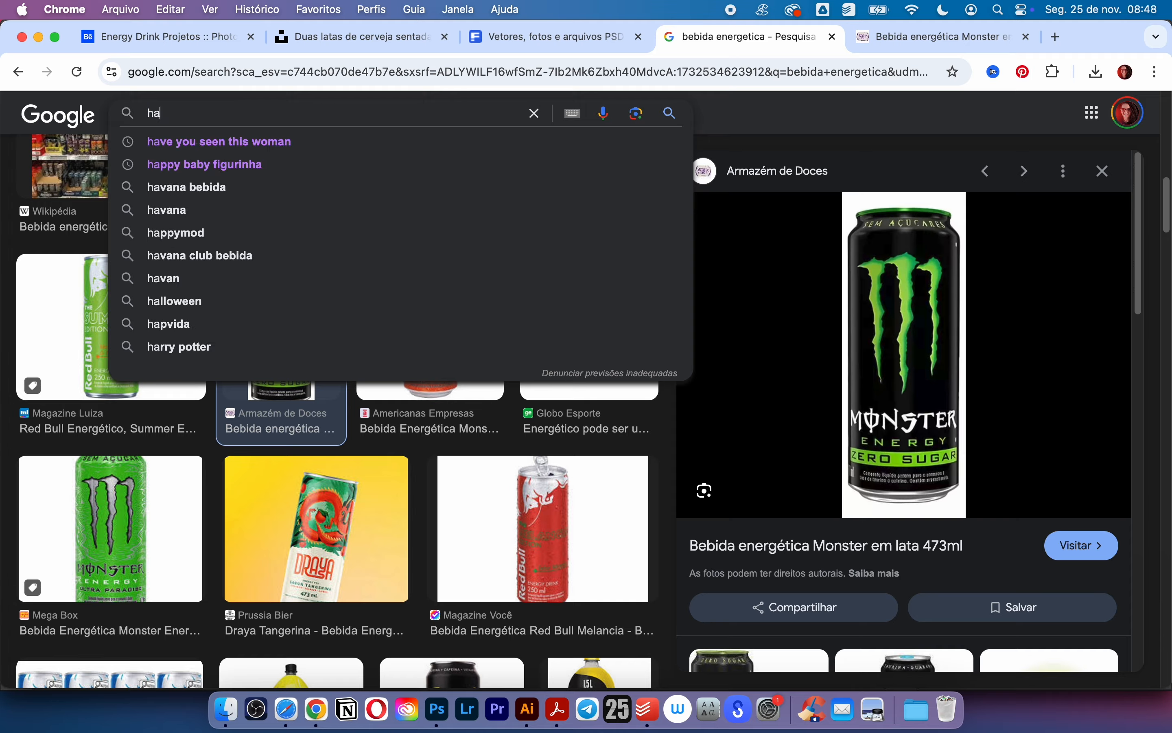
{"action": "type", "text": "lft tone"}
{"action": "key", "text": "Return"}
- Browse the halftone image results for a suitable dot texture, previewing the circular Dreamstime pattern
{"action": "scroll", "coordinate": [600, 156], "scroll_direction": "down", "scroll_amount": 3}
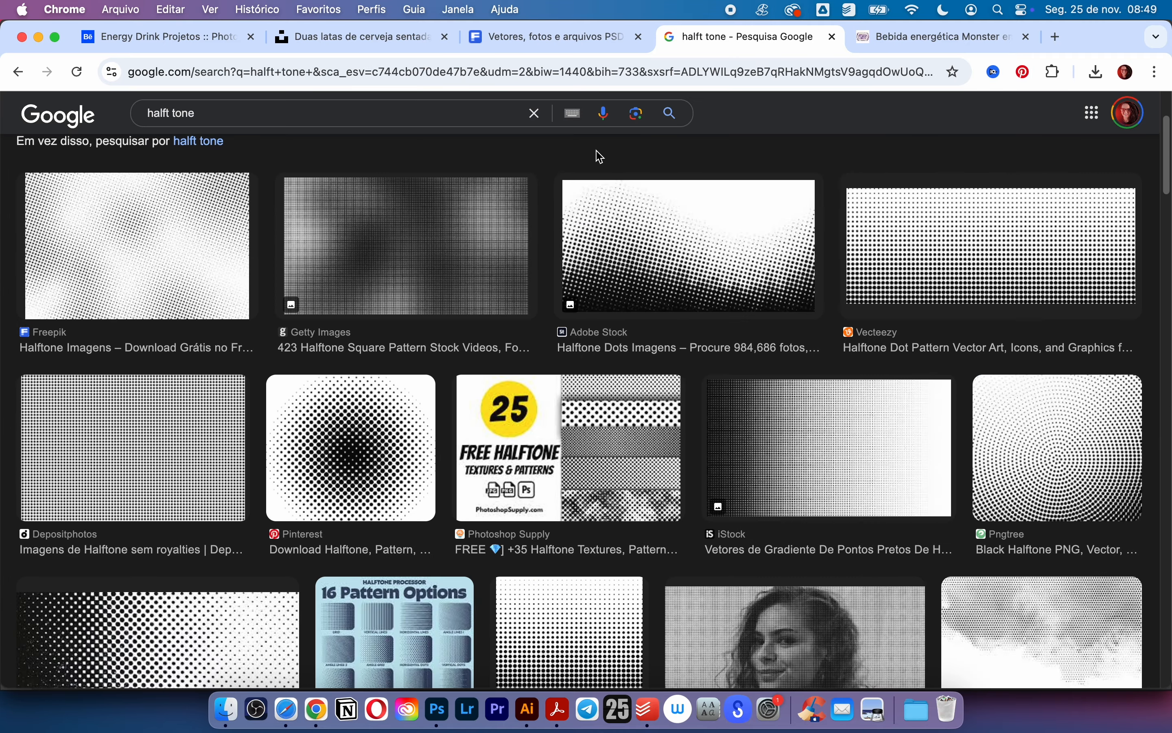
{"action": "scroll", "coordinate": [628, 114], "scroll_direction": "down", "scroll_amount": 3}
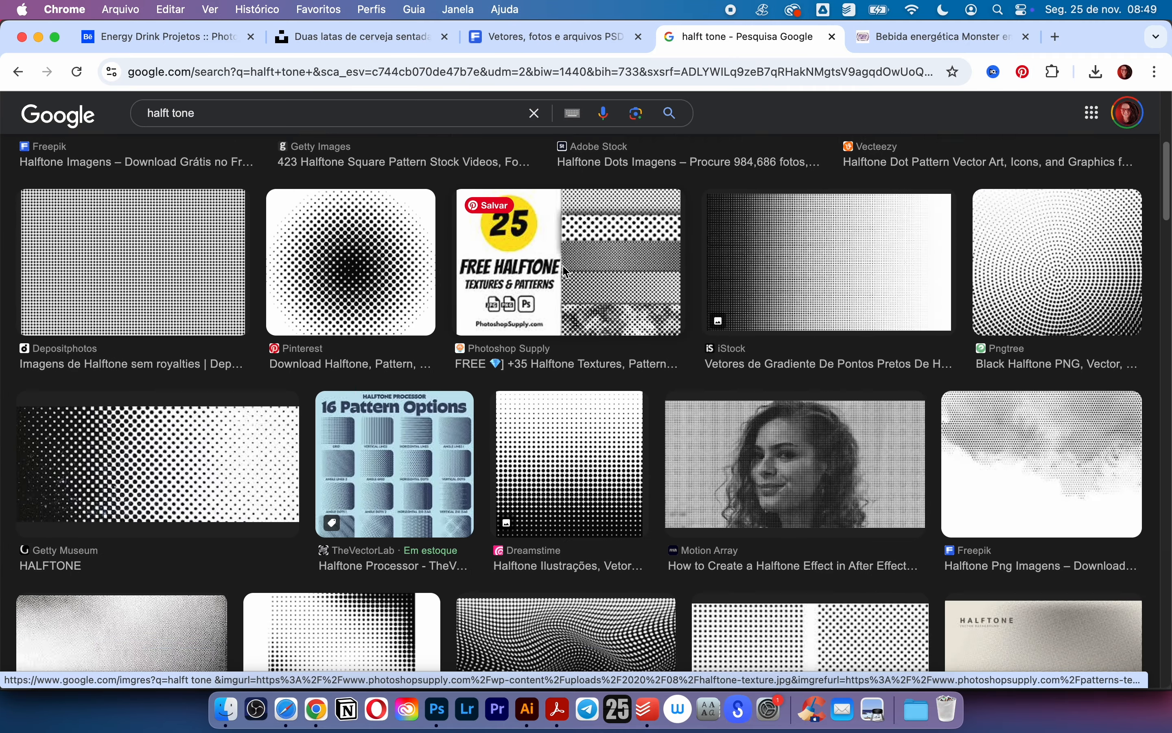
{"action": "scroll", "coordinate": [570, 261], "scroll_direction": "down", "scroll_amount": 12}
{"action": "scroll", "coordinate": [608, 299], "scroll_direction": "up", "scroll_amount": 1}
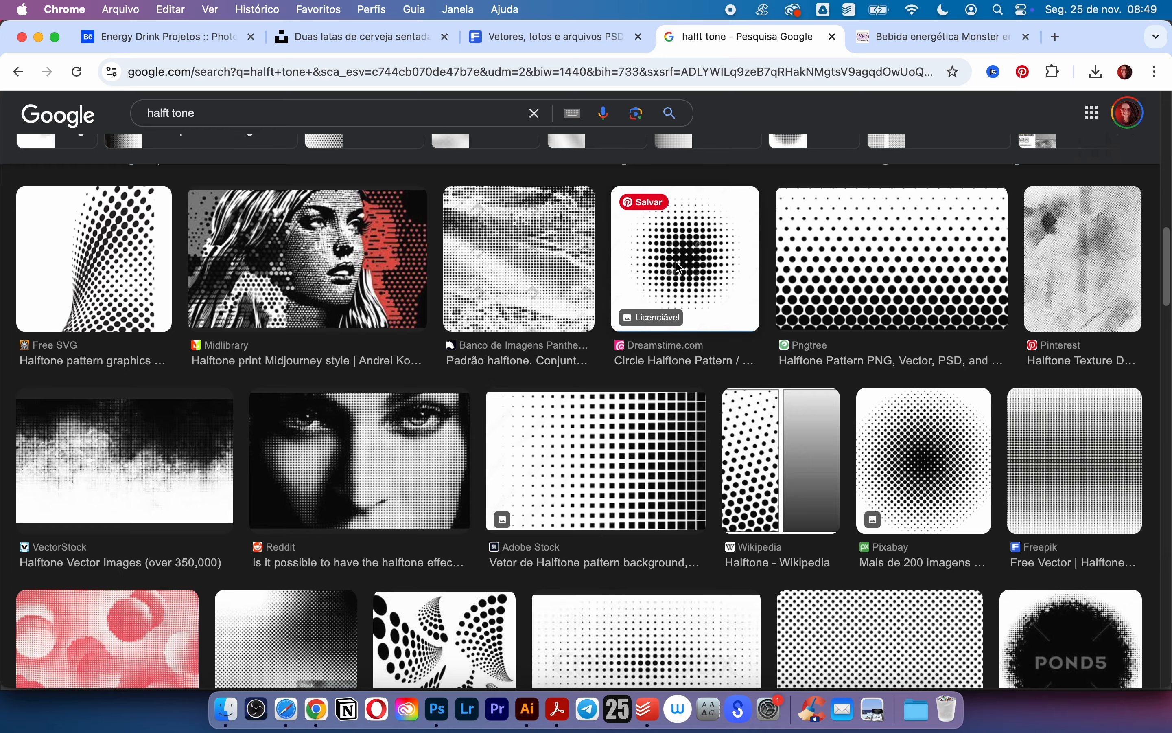
{"action": "left_click", "coordinate": [615, 291]}
{"action": "scroll", "coordinate": [610, 275], "scroll_direction": "down", "scroll_amount": 15}
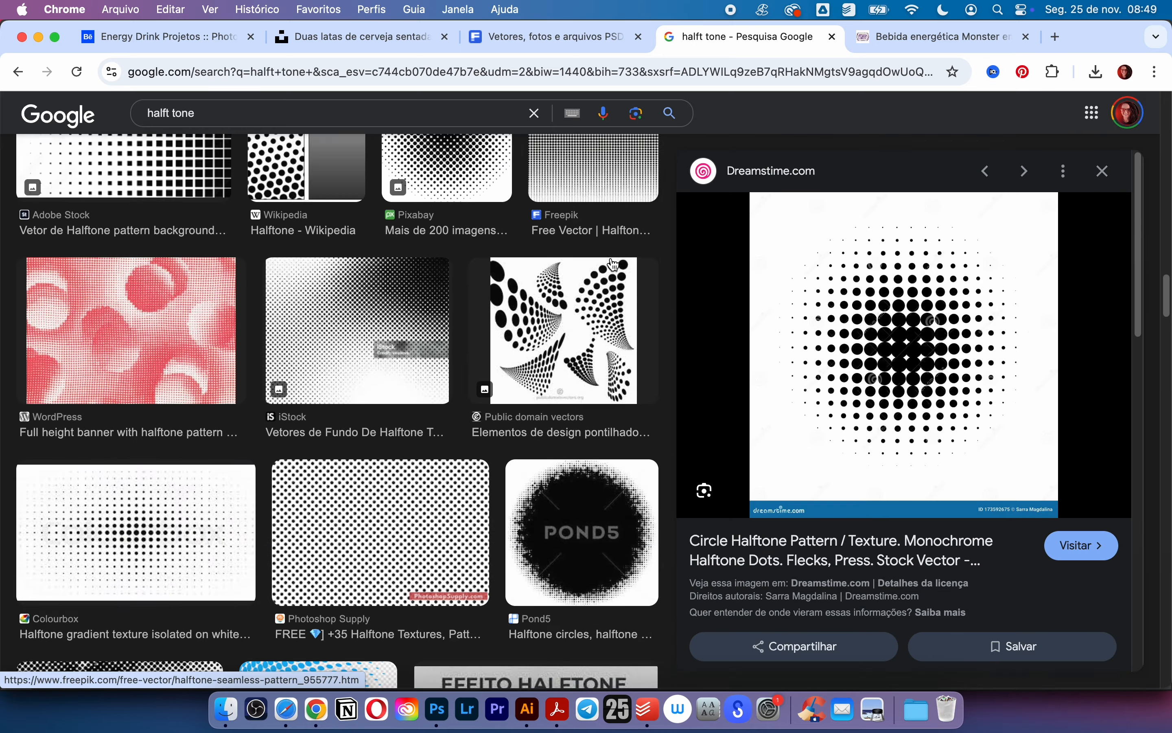
{"action": "scroll", "coordinate": [609, 241], "scroll_direction": "up", "scroll_amount": 15}
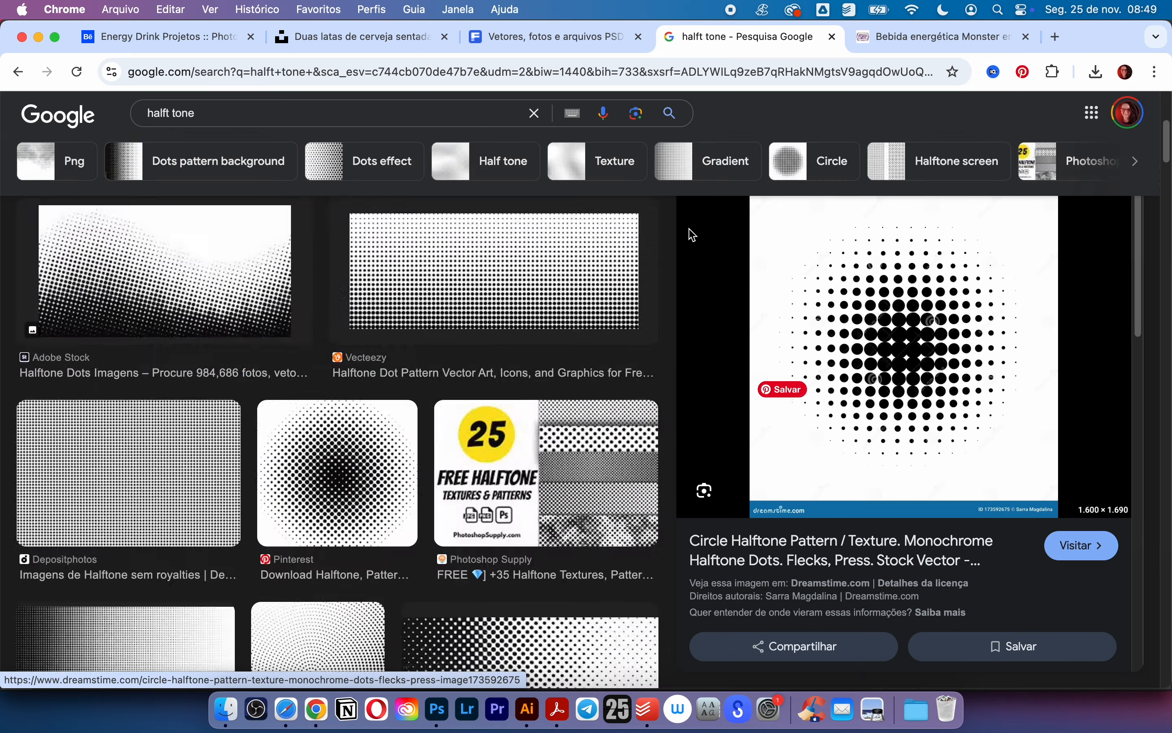
{"action": "left_click", "coordinate": [1104, 203]}
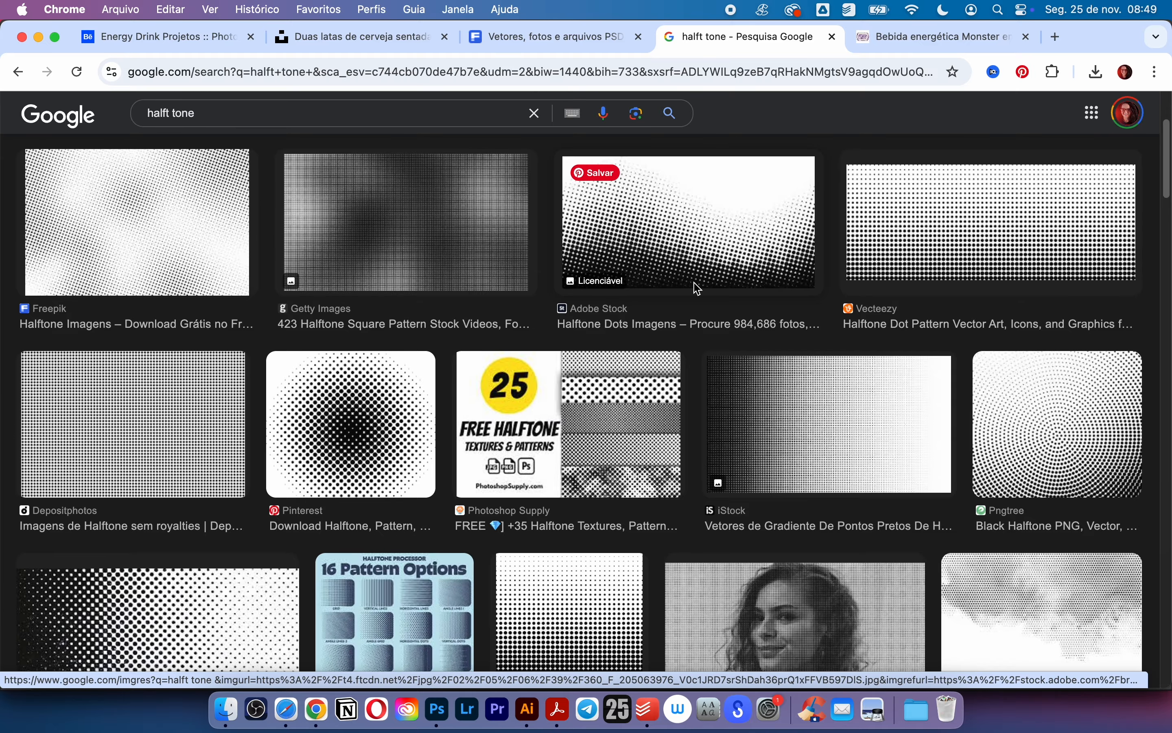
{"action": "scroll", "coordinate": [700, 290], "scroll_direction": "down", "scroll_amount": 1}
- Copy the wavy Adobe Stock halftone dots image and paste it into the label in Photoshop
{"action": "left_click", "coordinate": [695, 289]}
{"action": "right_click", "coordinate": [773, 263]}
{"action": "left_click", "coordinate": [819, 443]}
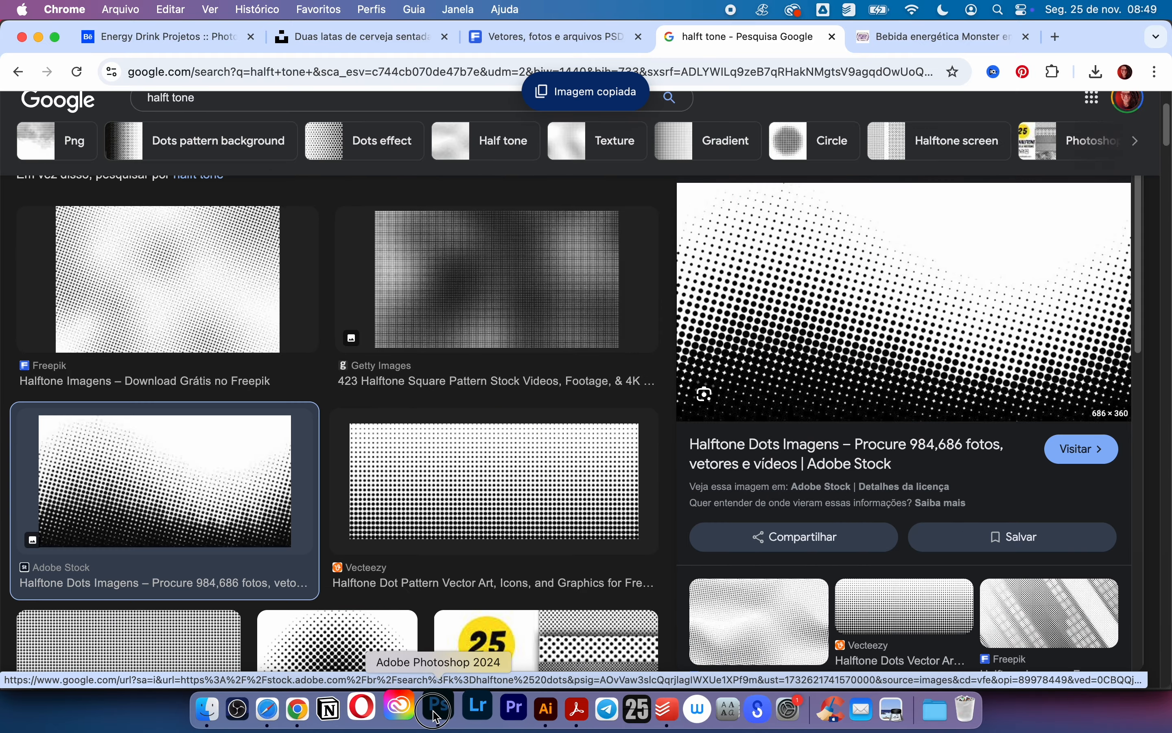
{"action": "left_click", "coordinate": [437, 709]}
{"action": "key", "text": "super+v"}
- Scale and position the pasted halftone image so that it covers the full width of the label's lower part
{"action": "left_click_drag", "start_coordinate": [538, 335], "coordinate": [522, 601]}
{"action": "left_click_drag", "start_coordinate": [517, 489], "coordinate": [534, 419]}
{"action": "left_click_drag", "start_coordinate": [520, 571], "coordinate": [547, 605]}
{"action": "scroll", "coordinate": [547, 605], "scroll_direction": "down", "scroll_amount": 5}
{"action": "key", "text": "Return"}
- Set the halftone image layer's blend mode to Cor Mais Escura (Darker Color)
{"action": "left_click", "coordinate": [978, 136]}
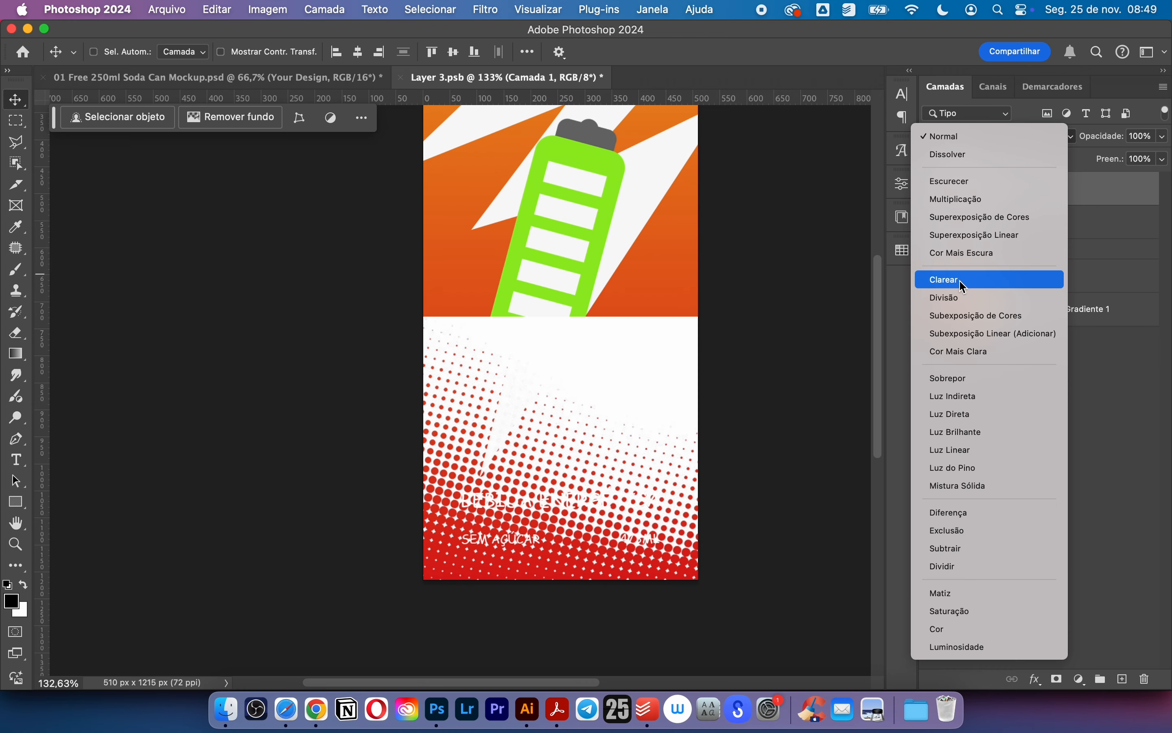
{"action": "left_click", "coordinate": [968, 279]}
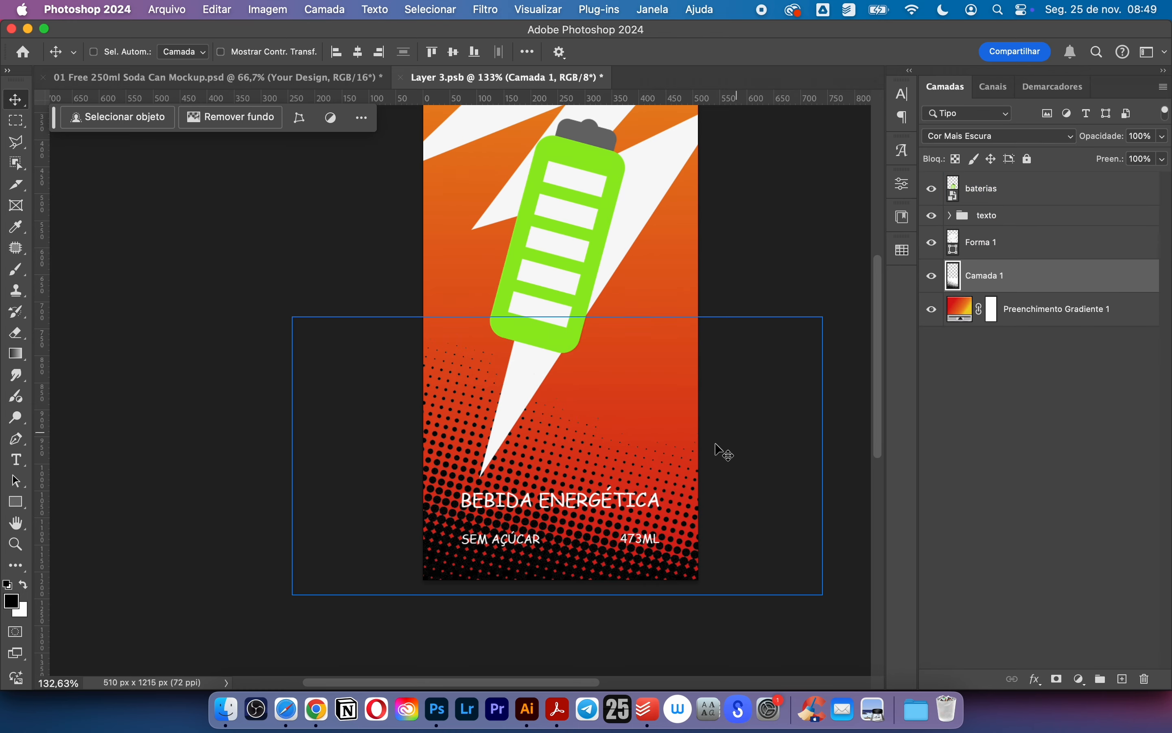
- Apply the Matriz de Meio-Tom (Halftone Pattern) filter to the gray Camada 1 layer with size 3 and the Ponto pattern type
{"action": "left_click", "coordinate": [487, 10]}
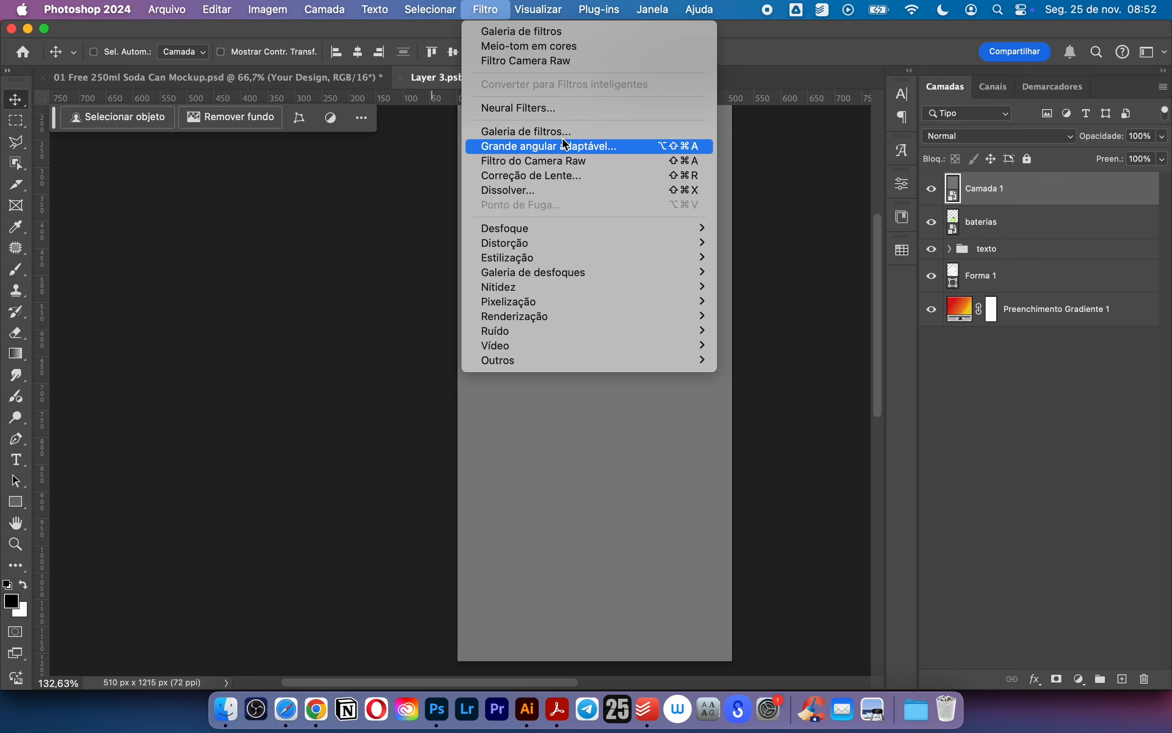
{"action": "left_click", "coordinate": [562, 131]}
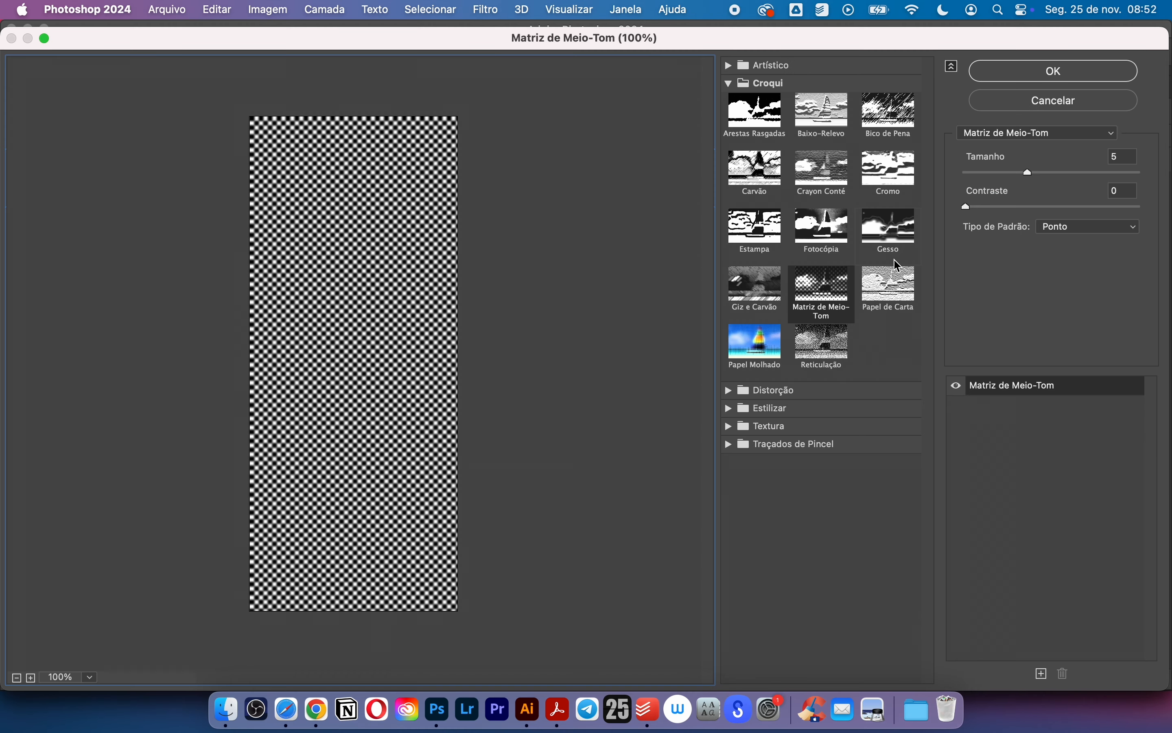
{"action": "left_click_drag", "start_coordinate": [1023, 179], "coordinate": [999, 190]}
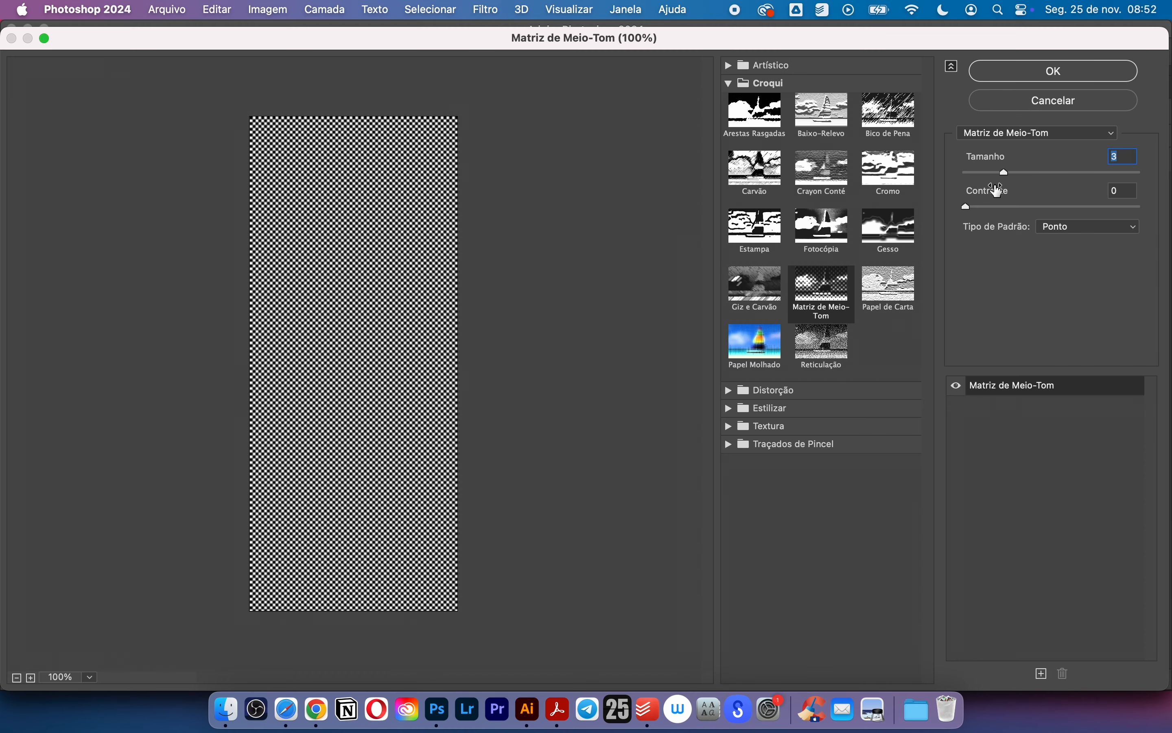
{"action": "left_click", "coordinate": [1032, 75]}
- Apply a light Gaussian Blur (Desfoque Gaussiano) smart filter to the dot pattern on Camada 1
{"action": "key", "text": "z"}
{"action": "left_click_drag", "start_coordinate": [565, 335], "coordinate": [695, 310]}
{"action": "left_click", "coordinate": [486, 10]}
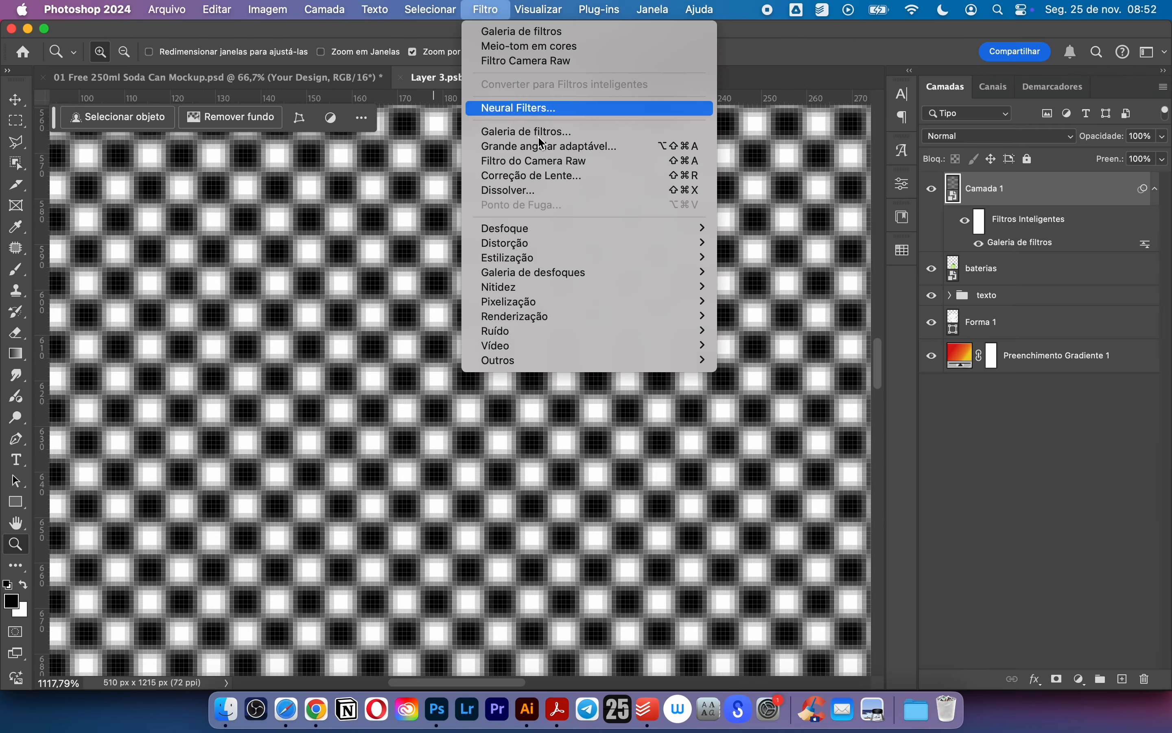
{"action": "mouse_move", "coordinate": [506, 229]}
{"action": "left_click", "coordinate": [758, 314]}
{"action": "left_click_drag", "start_coordinate": [736, 382], "coordinate": [753, 386]}
{"action": "left_click", "coordinate": [943, 164]}
- Edit the Halftone Pattern smart filter on Camada 1, increasing both its size and its contrast
{"action": "double_click", "coordinate": [1018, 258]}
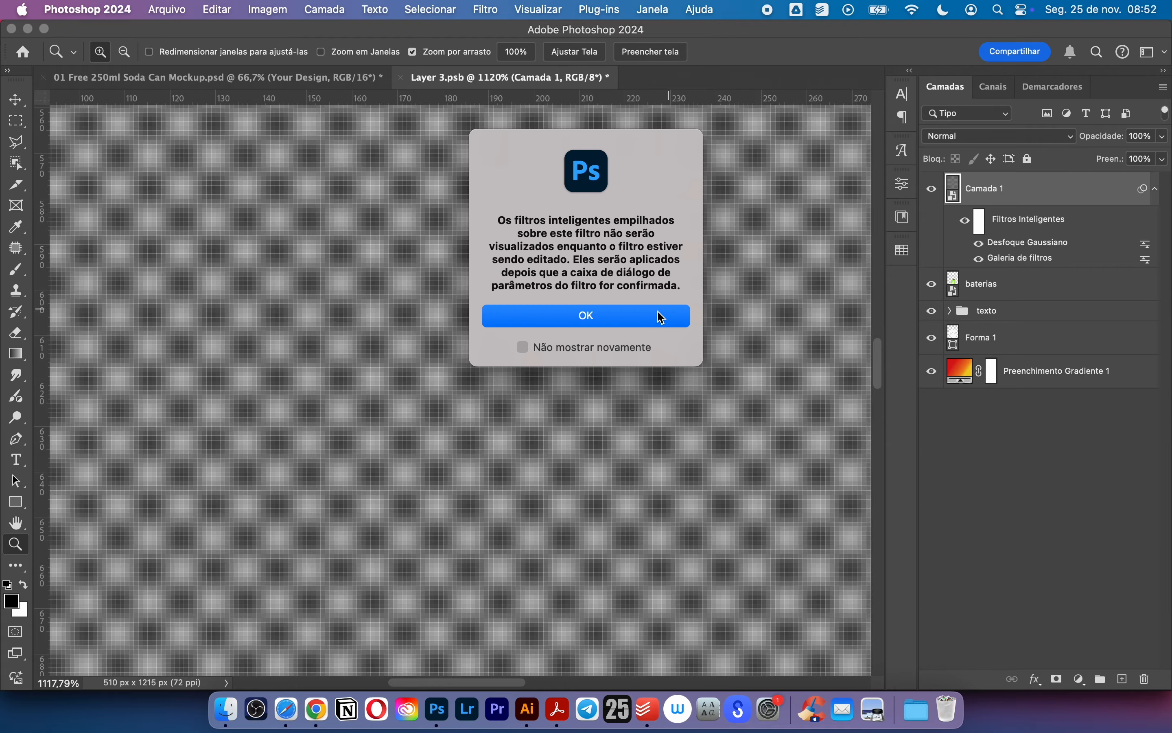
{"action": "left_click", "coordinate": [657, 311]}
{"action": "left_click_drag", "start_coordinate": [998, 174], "coordinate": [1014, 175]}
{"action": "left_click_drag", "start_coordinate": [966, 206], "coordinate": [1004, 208]}
{"action": "left_click", "coordinate": [1057, 75]}
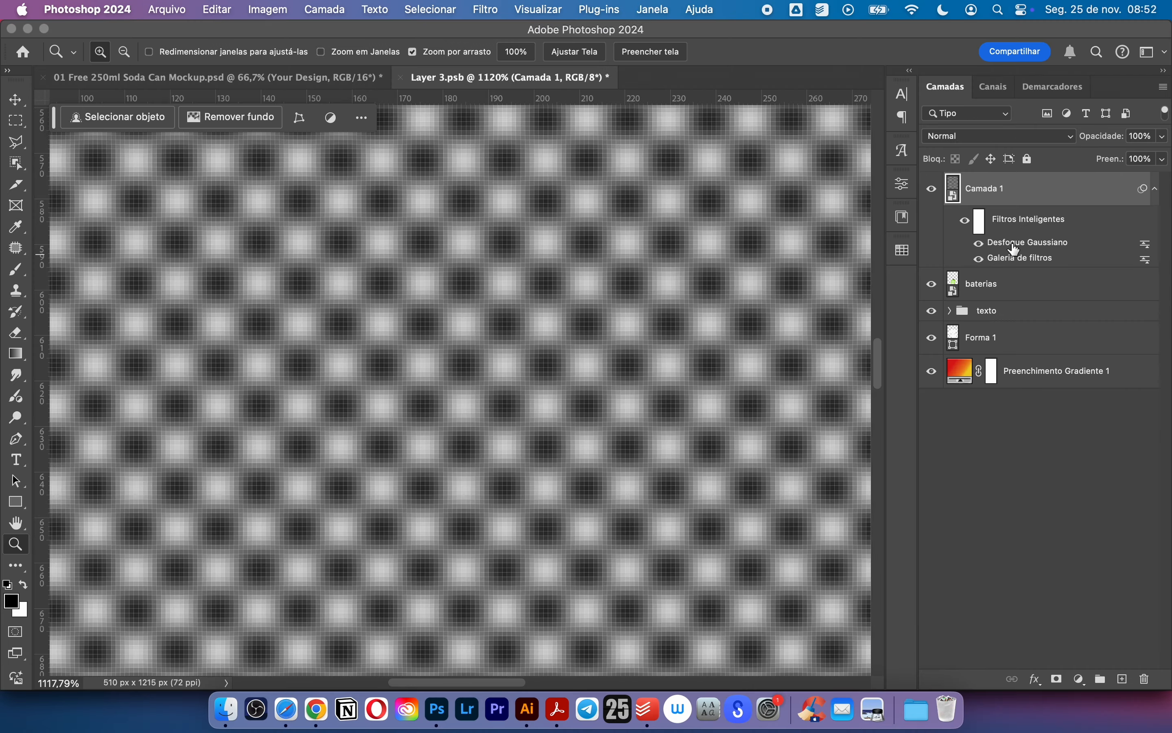
- Readjust the Gaussian Blur on Camada 1 and set the layer's blend mode to Mistura Sólida (Hard Mix)
{"action": "double_click", "coordinate": [1016, 249]}
{"action": "left_click_drag", "start_coordinate": [751, 382], "coordinate": [756, 385]}
{"action": "left_click", "coordinate": [940, 164]}
{"action": "left_click", "coordinate": [1000, 137]}
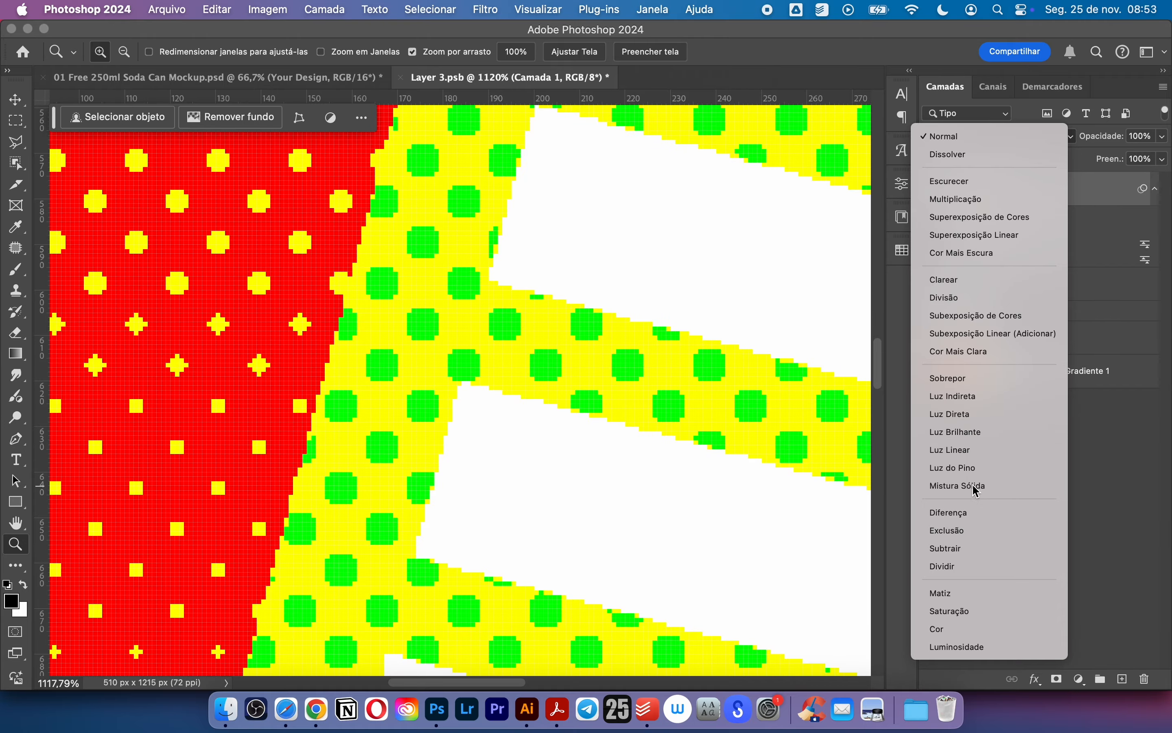
{"action": "left_click", "coordinate": [969, 486]}
{"action": "left_click", "coordinate": [688, 442], "text": "alt"}
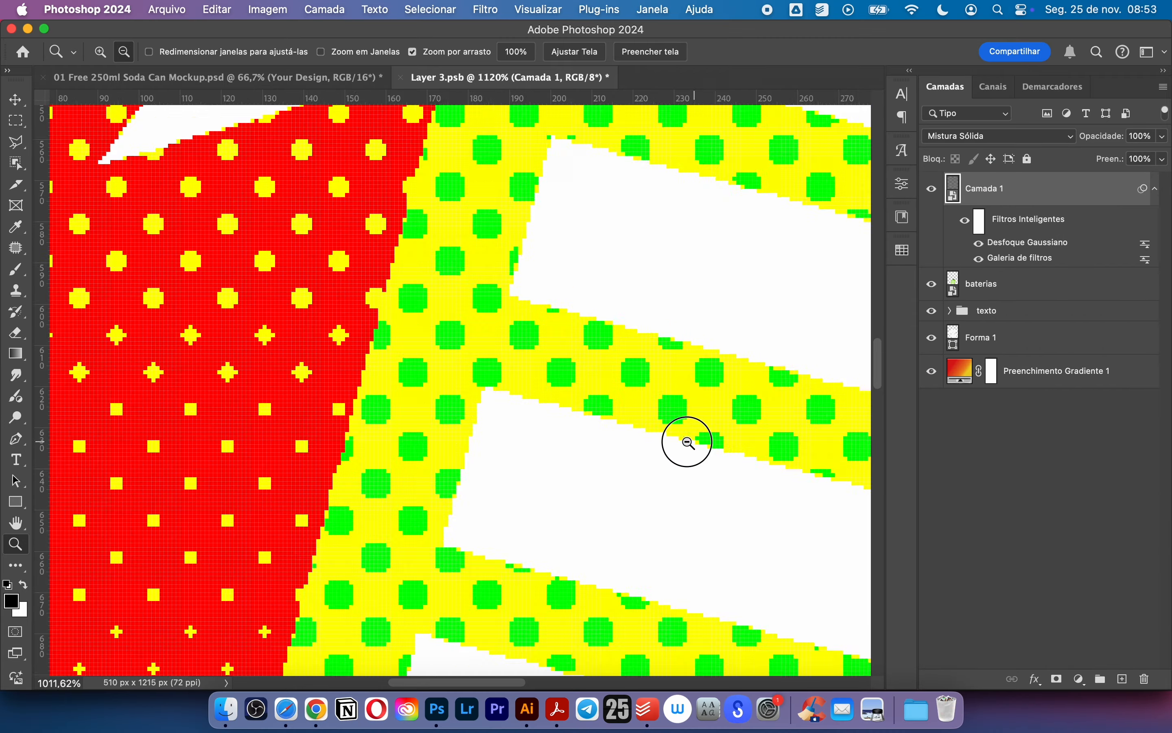
{"action": "left_click_drag", "start_coordinate": [687, 442], "coordinate": [640, 438]}
{"action": "left_click_drag", "start_coordinate": [716, 421], "coordinate": [622, 438]}
- Center the dot pattern layer on the label canvas and slightly increase its Gaussian Blur radius
{"action": "left_click_drag", "start_coordinate": [668, 385], "coordinate": [677, 328]}
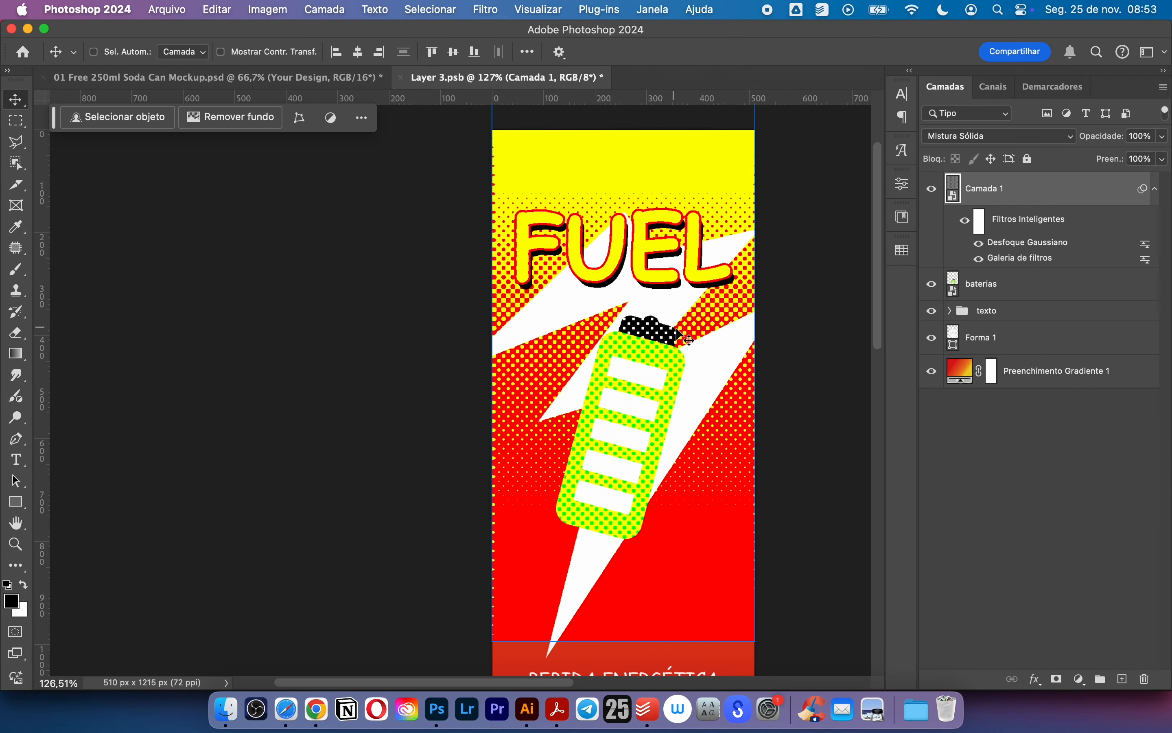
{"action": "key", "text": "super+a"}
{"action": "scroll", "coordinate": [741, 344], "scroll_direction": "down", "scroll_amount": 4}
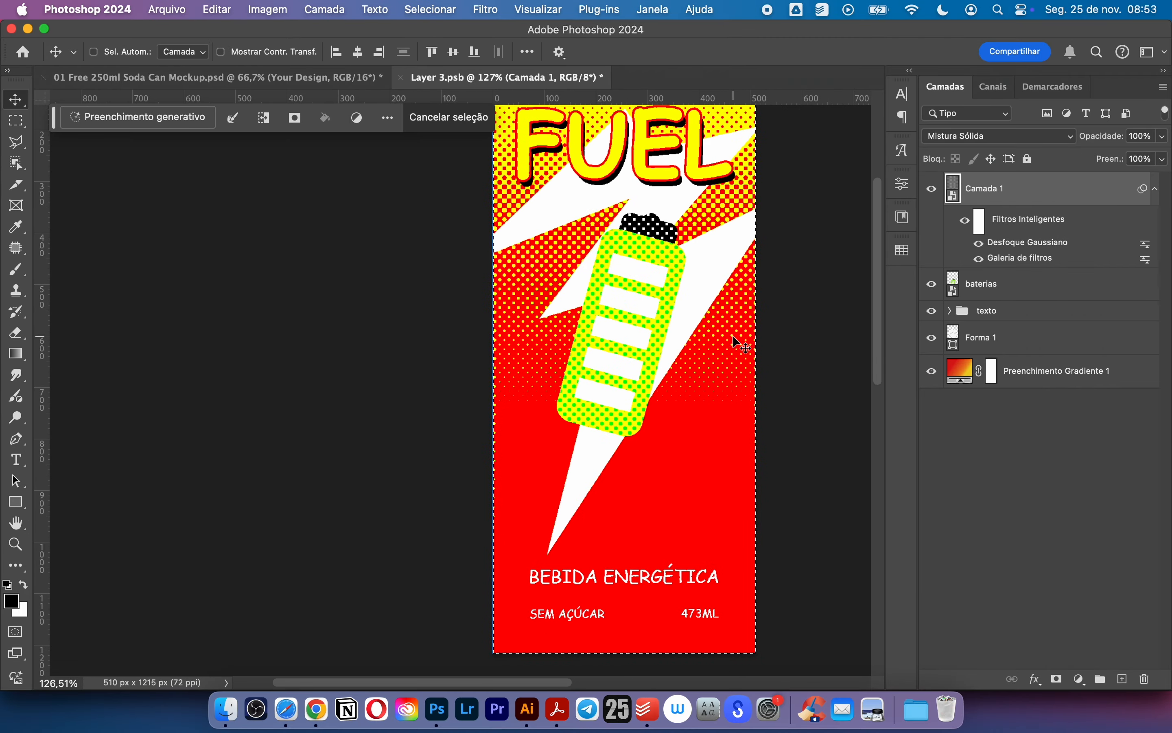
{"action": "left_click", "coordinate": [358, 51]}
{"action": "left_click_drag", "start_coordinate": [637, 313], "coordinate": [618, 367]}
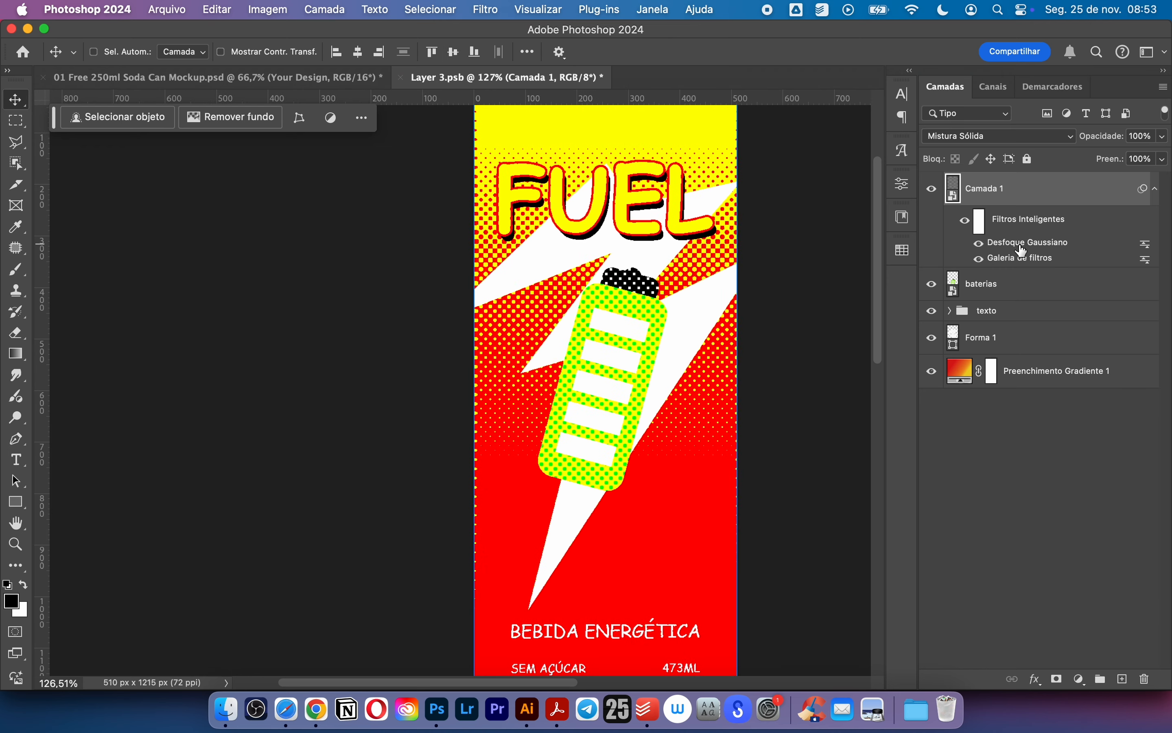
{"action": "double_click", "coordinate": [1025, 245]}
{"action": "left_click_drag", "start_coordinate": [754, 382], "coordinate": [754, 387]}
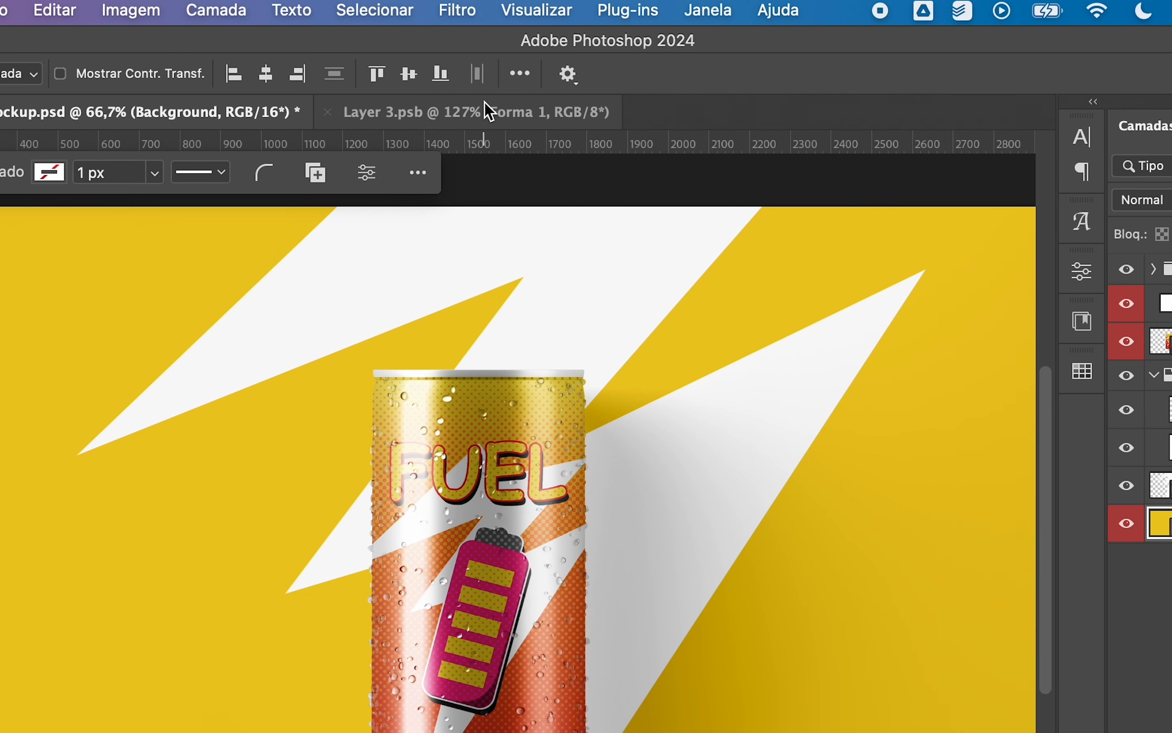
- In Layer 3.psb, expand the texto group and reduce the lowest FUEL text layer to the letter F
{"action": "left_click", "coordinate": [484, 112]}
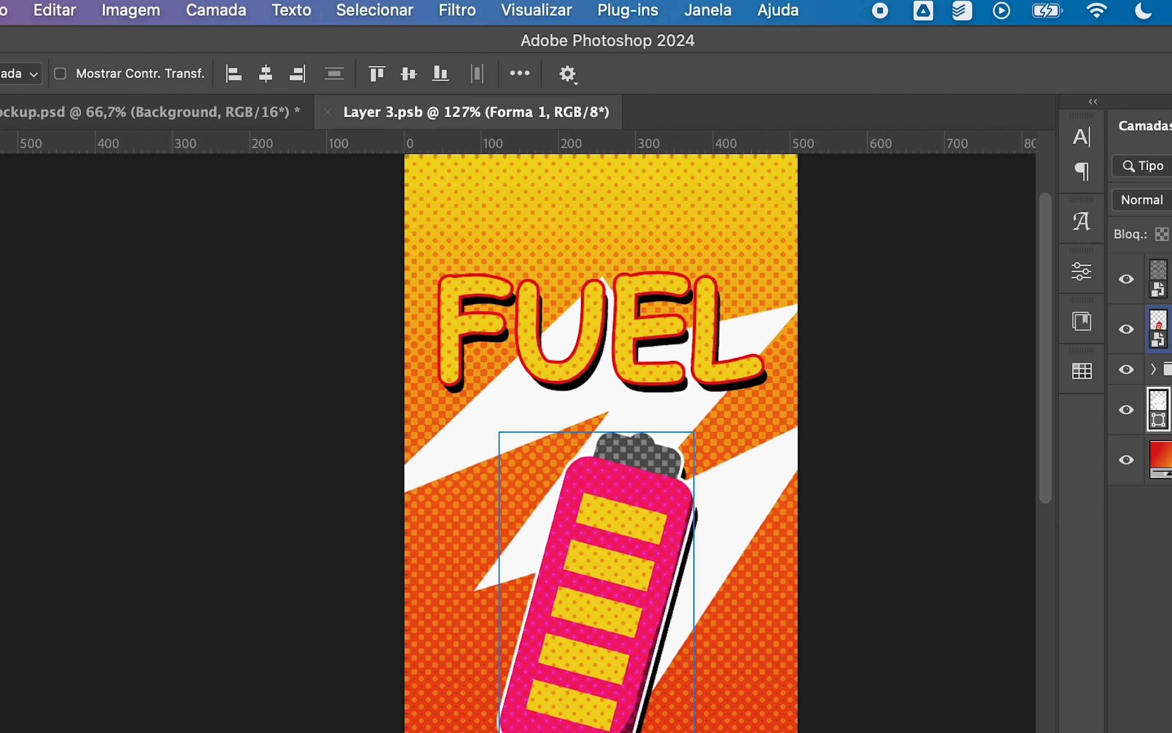
{"action": "left_click", "coordinate": [1142, 379]}
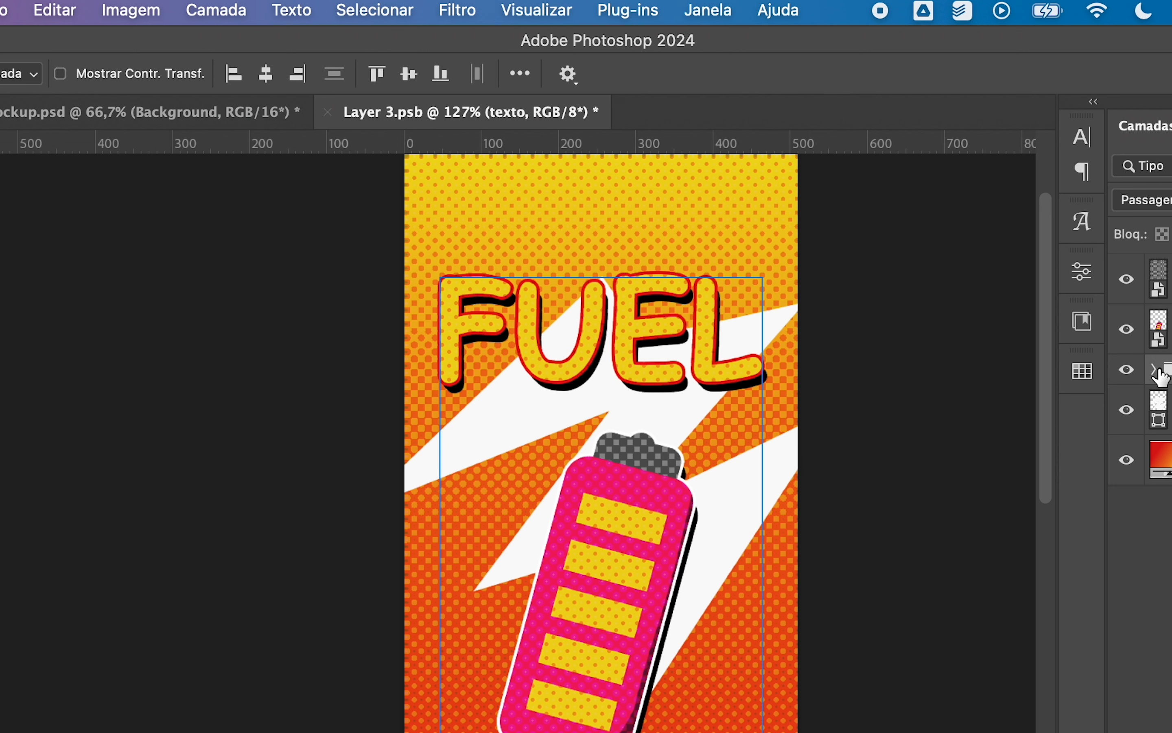
{"action": "left_click", "coordinate": [1155, 369]}
{"action": "left_click", "coordinate": [1160, 439]}
{"action": "double_click", "coordinate": [1169, 591]}
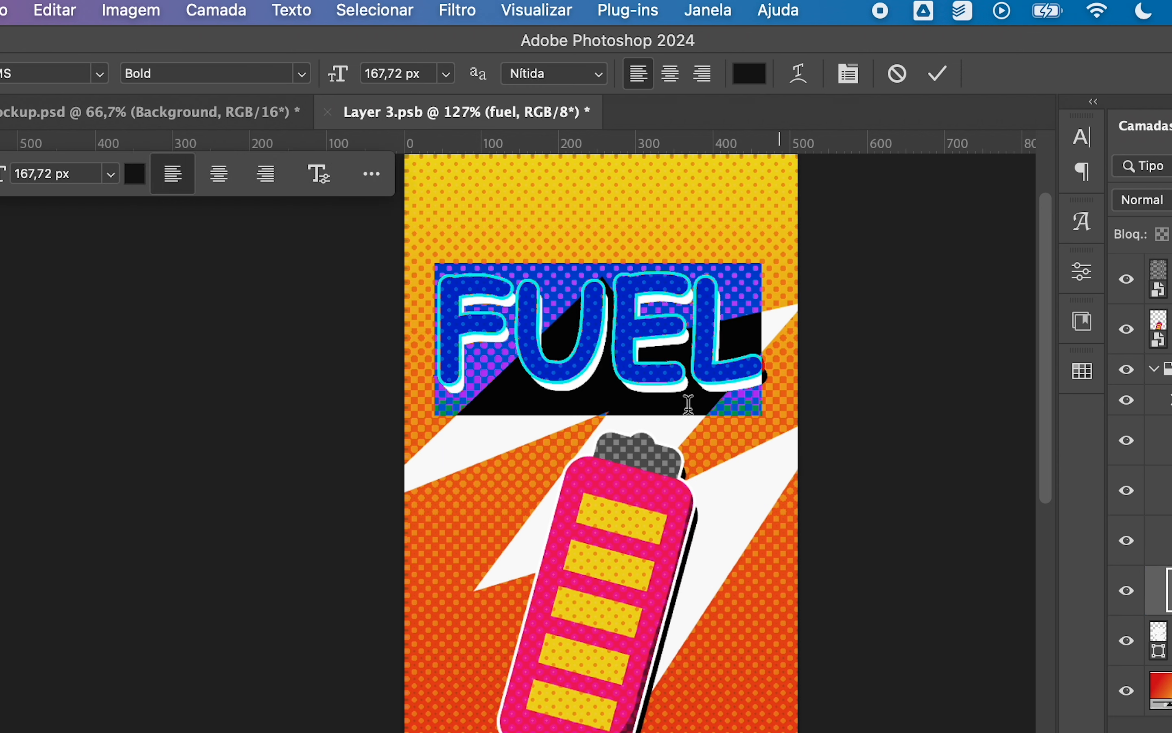
{"action": "left_click_drag", "start_coordinate": [515, 354], "coordinate": [795, 388]}
{"action": "key", "text": "BackSpace"}
- Reduce the first copy of the FUEL text to the letter U
{"action": "double_click", "coordinate": [1169, 540]}
{"action": "left_click_drag", "start_coordinate": [629, 352], "coordinate": [763, 356]}
{"action": "key", "text": "BackSpace"}
{"action": "left_click_drag", "start_coordinate": [517, 334], "coordinate": [441, 327]}
{"action": "key", "text": "BackSpace"}
{"action": "key", "text": "super+Return"}
- Reduce the remaining two FUEL text copies to the single letters E and L
{"action": "double_click", "coordinate": [1158, 491]}
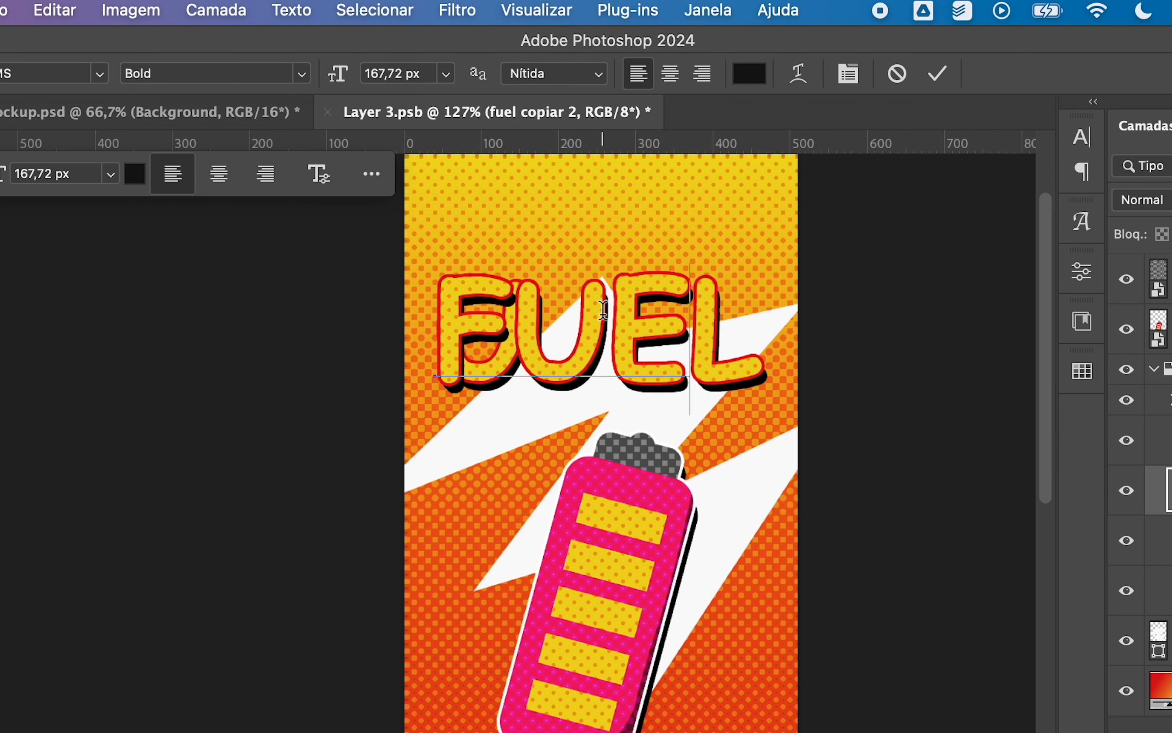
{"action": "key", "text": "super+a"}
{"action": "type", "text": "l"}
{"action": "key", "text": "super+Return"}
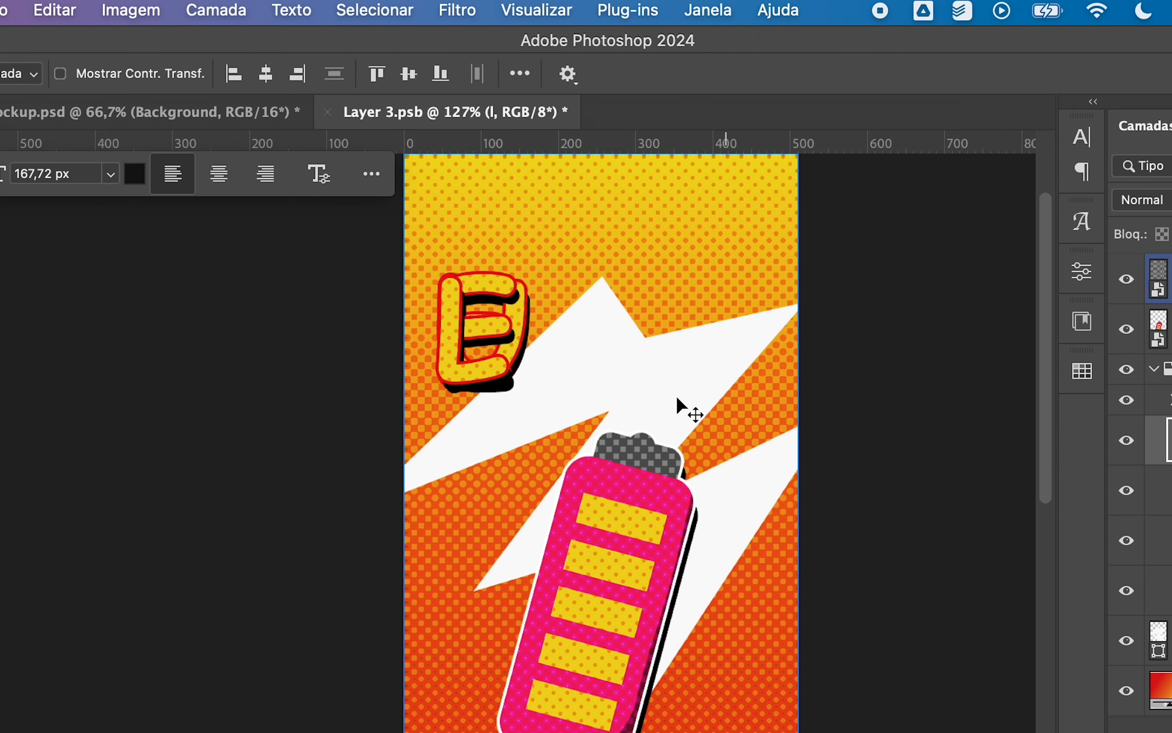
- Spread the four overlapping letters out side by side to form the word FUEL again
{"action": "left_click_drag", "start_coordinate": [504, 354], "coordinate": [711, 369]}
{"action": "left_click_drag", "start_coordinate": [454, 324], "coordinate": [546, 259]}
{"action": "left_click_drag", "start_coordinate": [506, 337], "coordinate": [518, 426]}
{"action": "left_click", "coordinate": [458, 330]}
{"action": "left_click_drag", "start_coordinate": [458, 331], "coordinate": [571, 395]}
{"action": "left_click_drag", "start_coordinate": [513, 336], "coordinate": [663, 363]}
{"action": "left_click", "coordinate": [1167, 590], "text": "shift"}
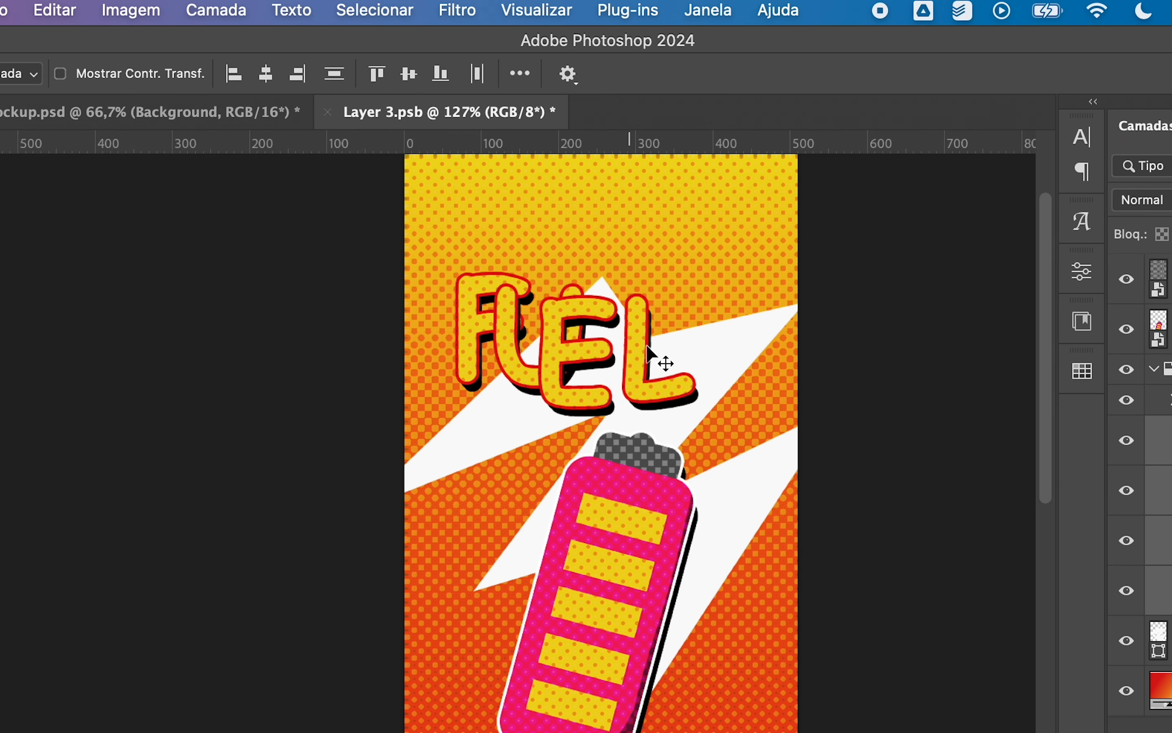
- Bring the F layer in front of the other letters and reposition it at the start of the word
{"action": "left_click", "coordinate": [472, 325]}
{"action": "key", "text": "super+space"}
{"action": "left_click_drag", "start_coordinate": [587, 363], "coordinate": [632, 362]}
{"action": "left_click_drag", "start_coordinate": [1166, 591], "coordinate": [1167, 423]}
{"action": "mouse_move", "coordinate": [454, 307]}
{"action": "left_mouse_down"}
{"action": "mouse_move", "coordinate": [432, 334]}
{"action": "mouse_move", "coordinate": [441, 325]}
{"action": "left_mouse_up"}
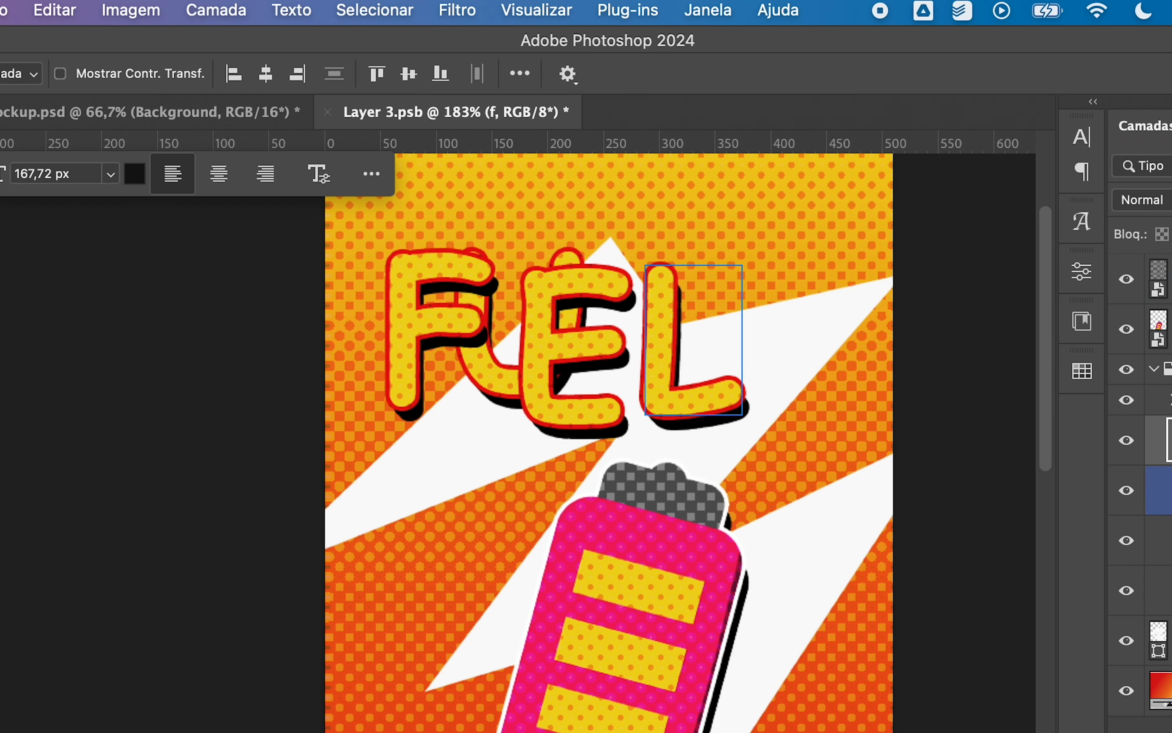
- Arrange the U, E and L tightly beside the F, with the L tucked behind the E
{"action": "left_click_drag", "start_coordinate": [489, 376], "coordinate": [494, 376]}
{"action": "left_click", "coordinate": [1159, 536]}
{"action": "left_click_drag", "start_coordinate": [562, 403], "coordinate": [602, 383]}
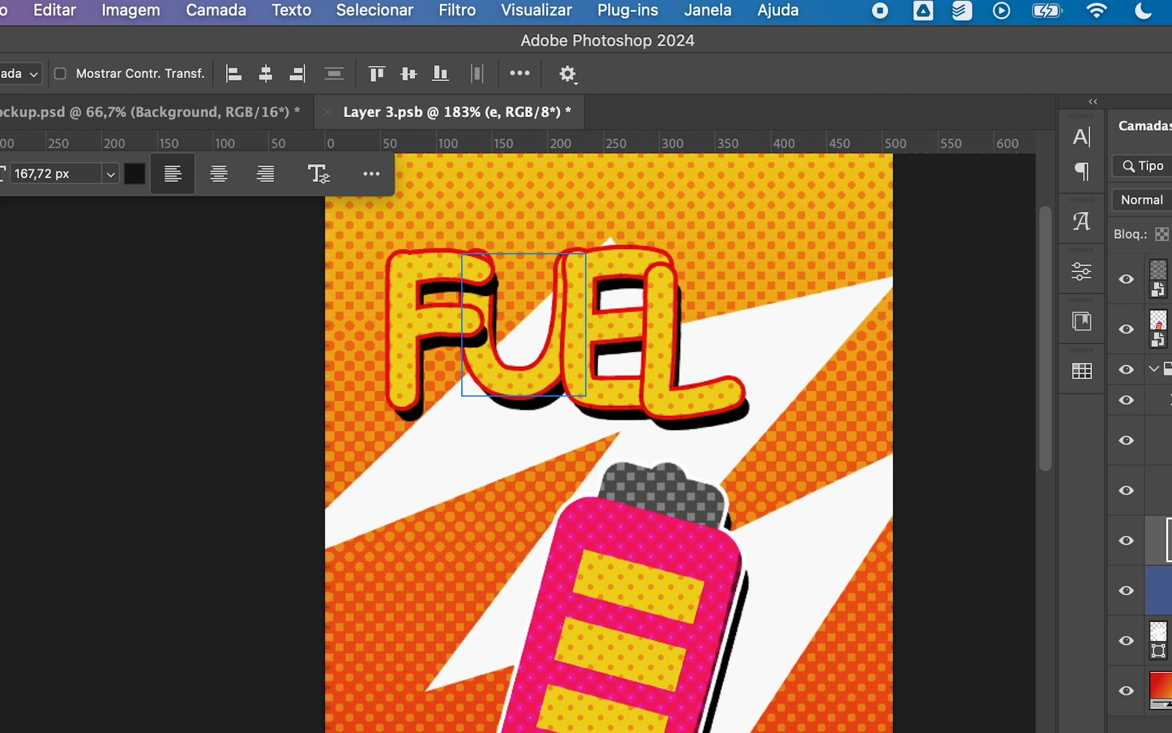
{"action": "left_click", "coordinate": [1160, 492]}
{"action": "left_click_drag", "start_coordinate": [688, 403], "coordinate": [724, 399]}
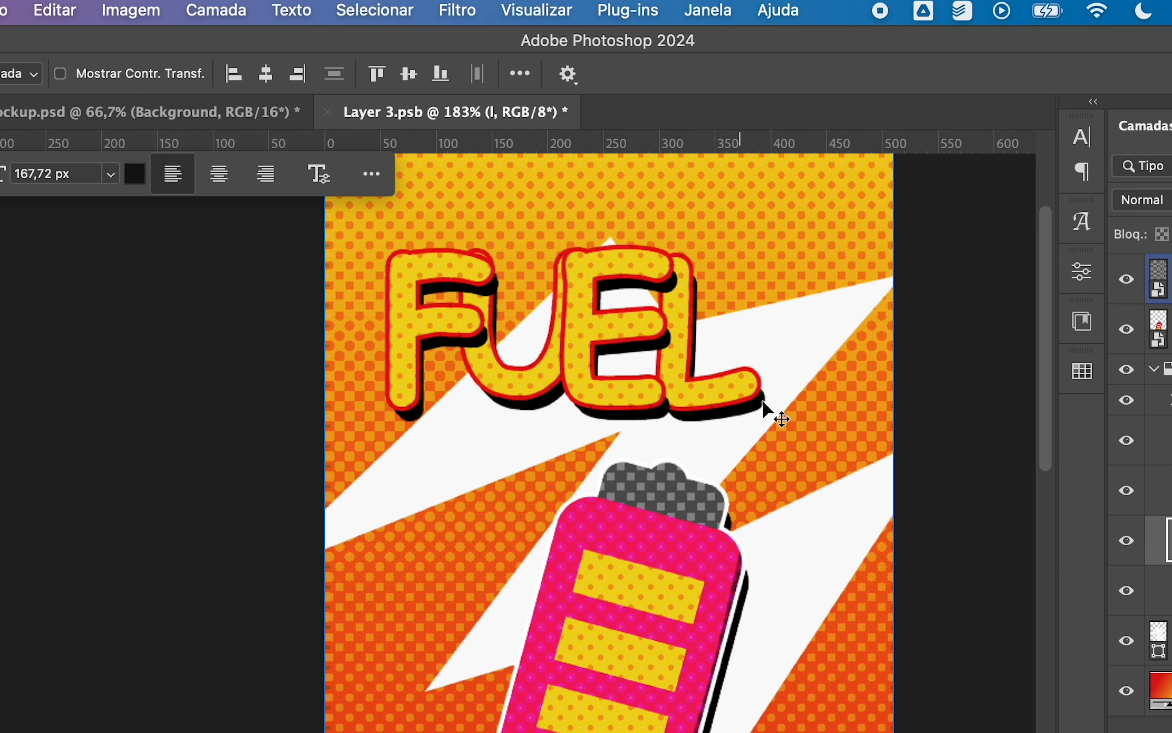
- Tilt the F counterclockwise and rotate the U slightly
{"action": "left_click", "coordinate": [1164, 440]}
{"action": "key", "text": "super+t"}
{"action": "left_click_drag", "start_coordinate": [624, 299], "coordinate": [614, 266]}
{"action": "key", "text": "Return"}
{"action": "left_click", "coordinate": [1164, 591]}
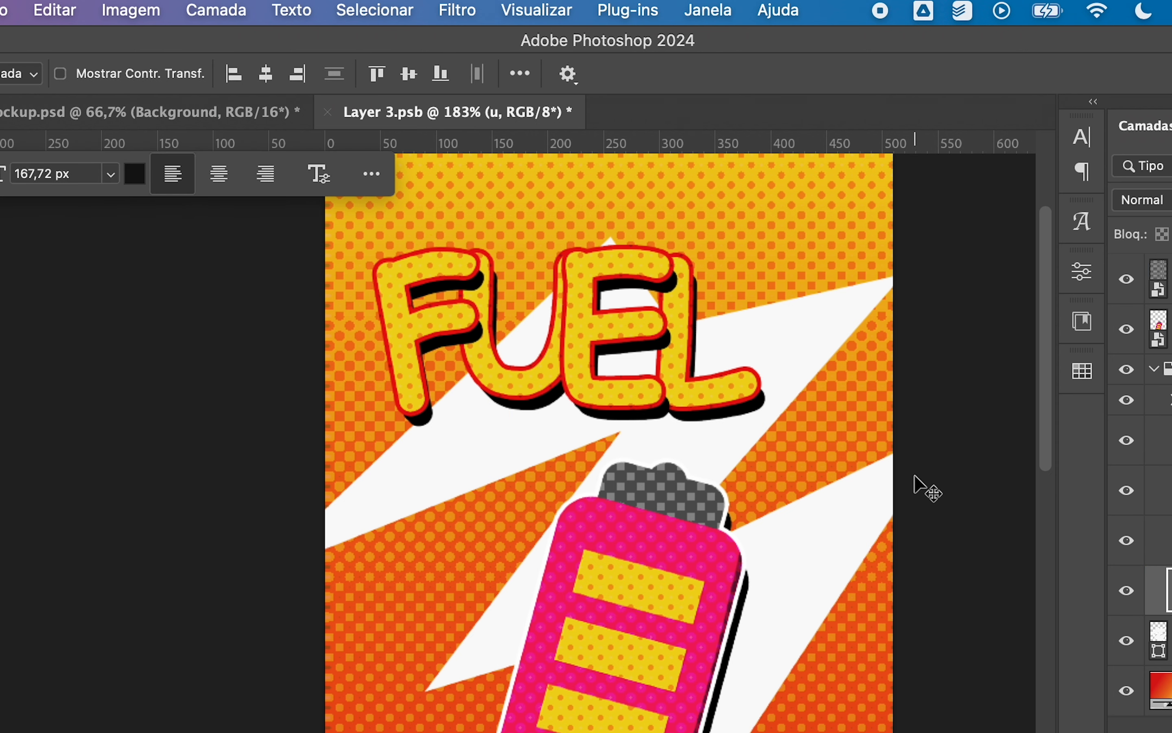
{"action": "key", "text": "super+t"}
{"action": "left_click_drag", "start_coordinate": [770, 364], "coordinate": [770, 374]}
{"action": "key", "text": "Return"}
- Rotate the E and the L slightly for a playful, uneven word
{"action": "left_click", "coordinate": [625, 323]}
{"action": "key", "text": "super+t"}
{"action": "left_click_drag", "start_coordinate": [770, 426], "coordinate": [769, 415]}
{"action": "key", "text": "Return"}
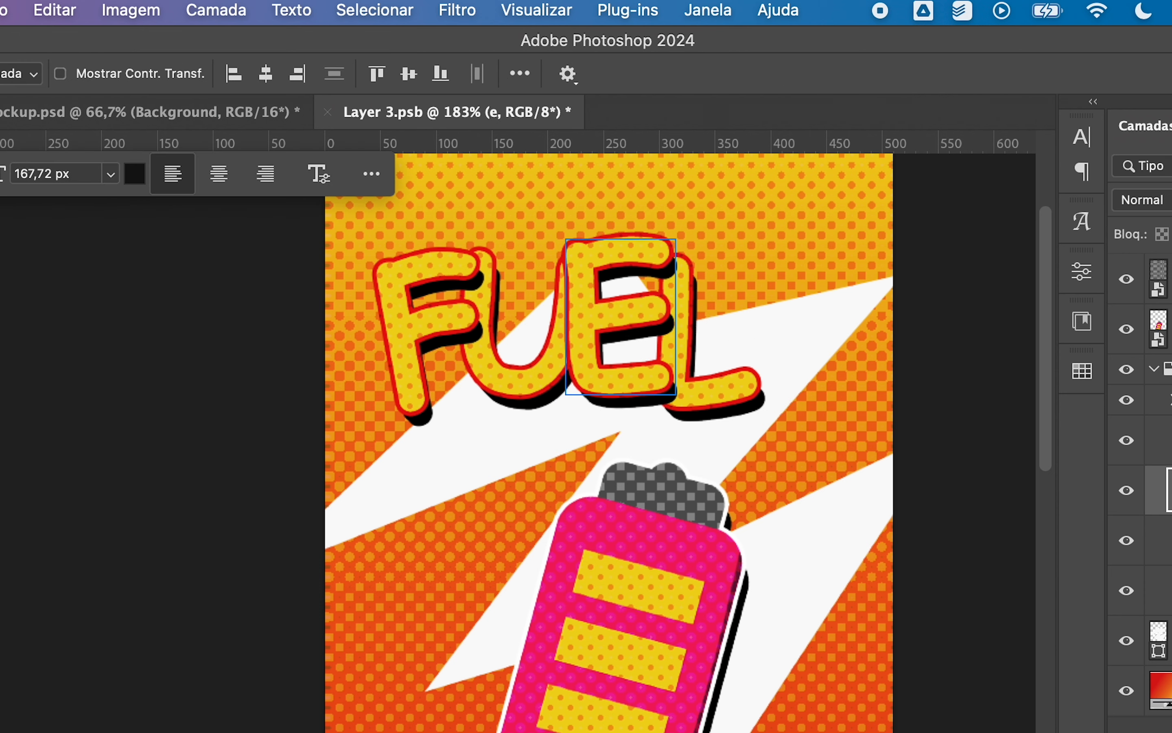
{"action": "left_click", "coordinate": [736, 388]}
{"action": "key", "text": "super+t"}
{"action": "left_click_drag", "start_coordinate": [864, 451], "coordinate": [881, 468]}
{"action": "key", "text": "Return"}
- Group the four letter layers as fuel and enlarge the group to nearly the full label width
{"action": "left_click", "coordinate": [1165, 440]}
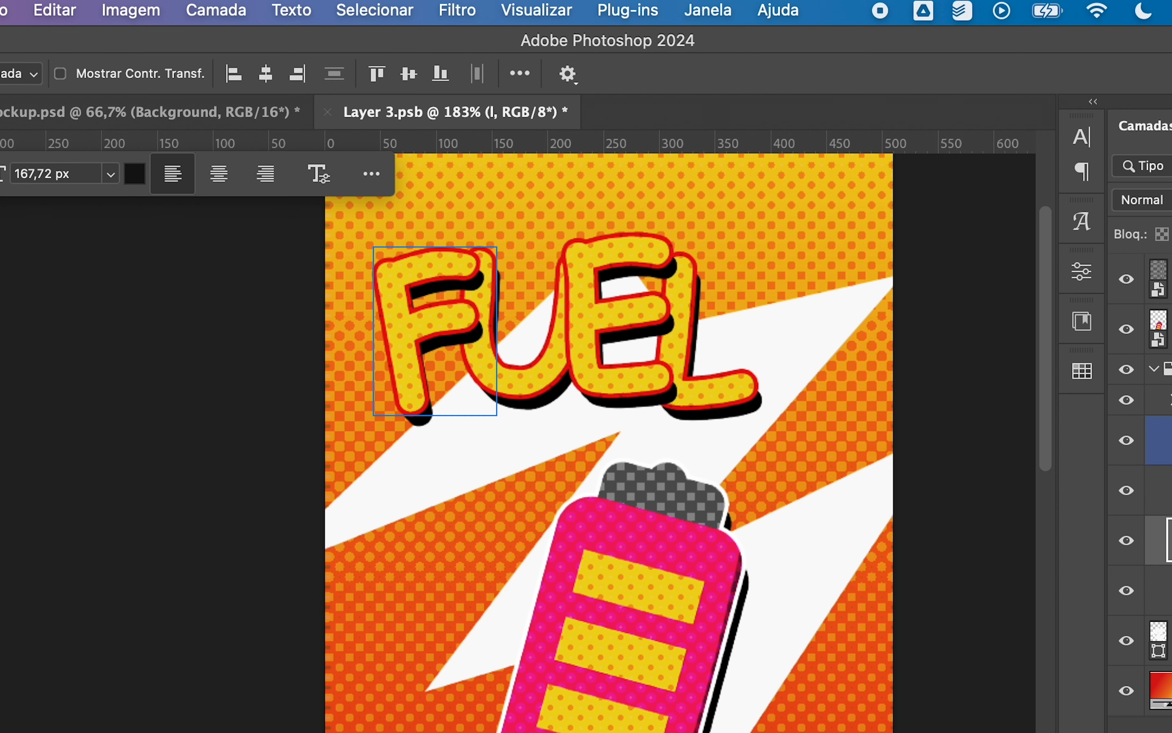
{"action": "left_click", "coordinate": [1164, 590], "text": "shift"}
{"action": "key", "text": "super+g"}
{"action": "key", "text": "super+t"}
{"action": "left_click_drag", "start_coordinate": [763, 327], "coordinate": [838, 340]}
{"action": "left_click_drag", "start_coordinate": [688, 344], "coordinate": [694, 345]}
{"action": "key", "text": "Return"}
- Draw a spiky yellow starburst shape, about 583 by 416 px, around the word FUEL
{"action": "key", "text": "u"}
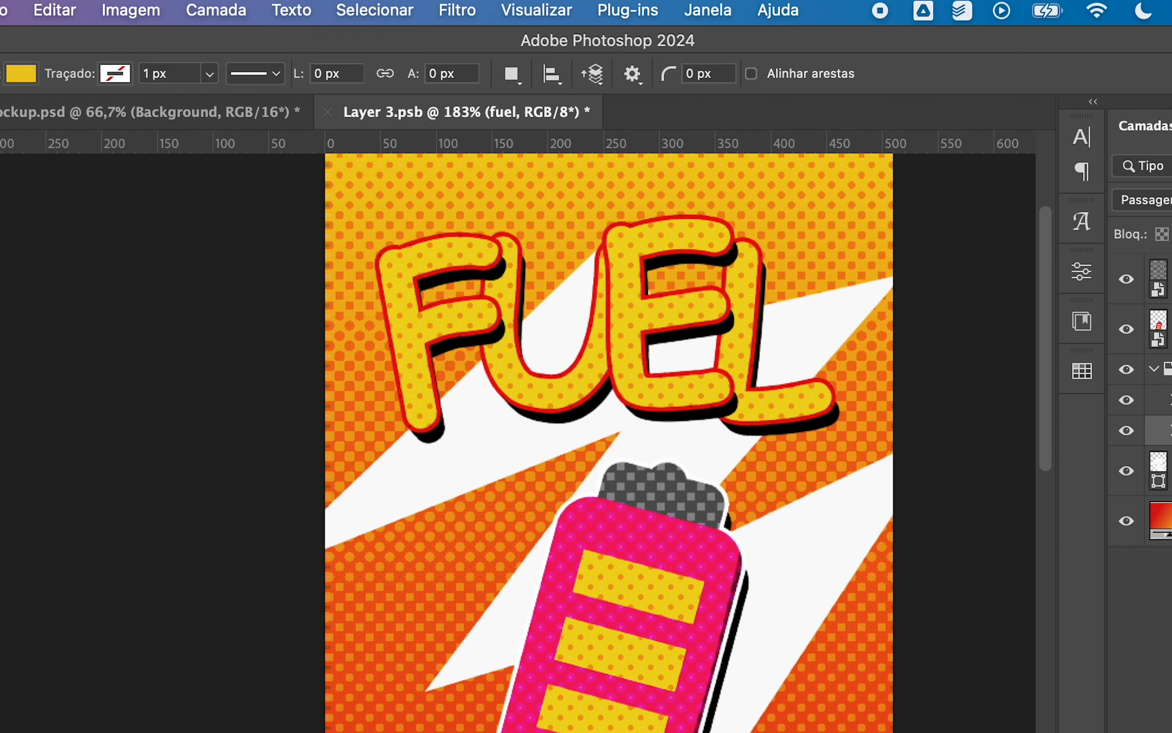
{"action": "left_click", "coordinate": [368, 333]}
{"action": "left_click", "coordinate": [341, 468]}
{"action": "left_click", "coordinate": [448, 439]}
{"action": "left_click", "coordinate": [423, 572]}
{"action": "left_click", "coordinate": [506, 457]}
{"action": "left_click", "coordinate": [606, 551]}
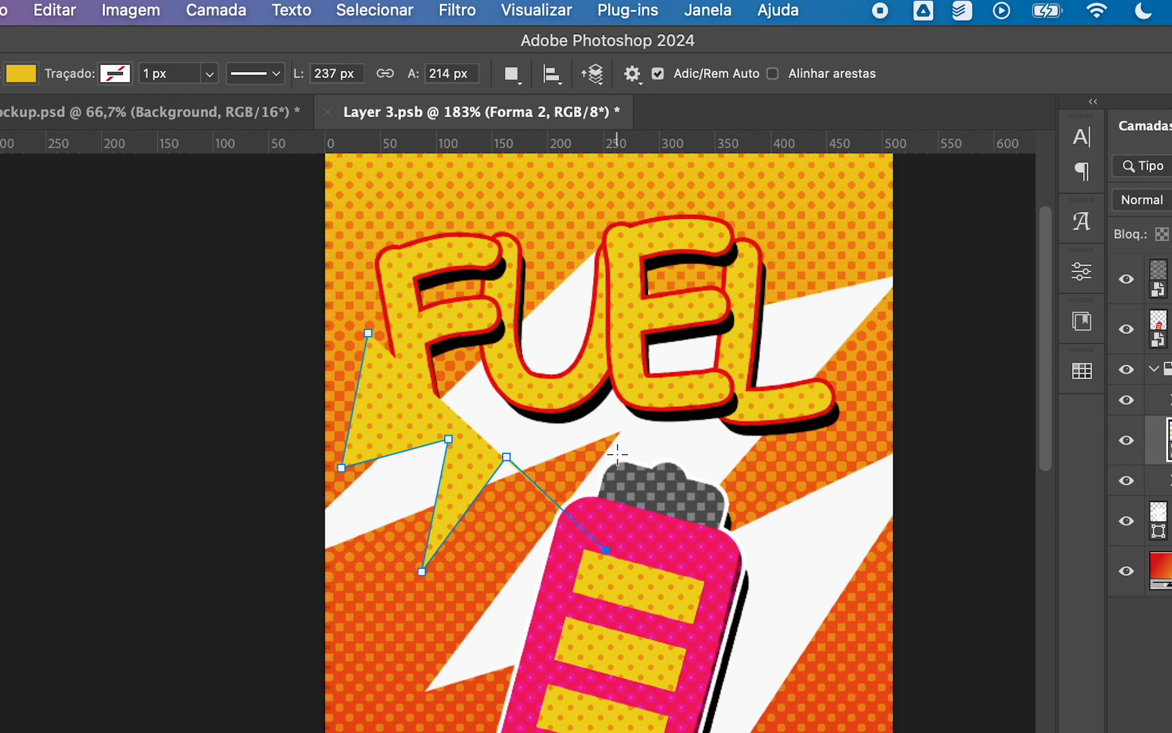
{"action": "left_click", "coordinate": [617, 454]}
{"action": "left_click", "coordinate": [756, 533]}
{"action": "left_click", "coordinate": [762, 457]}
{"action": "left_click", "coordinate": [867, 497]}
{"action": "left_click", "coordinate": [824, 442]}
{"action": "left_click", "coordinate": [954, 434]}
{"action": "left_click", "coordinate": [865, 362]}
{"action": "left_click", "coordinate": [944, 280]}
{"action": "left_click", "coordinate": [843, 269]}
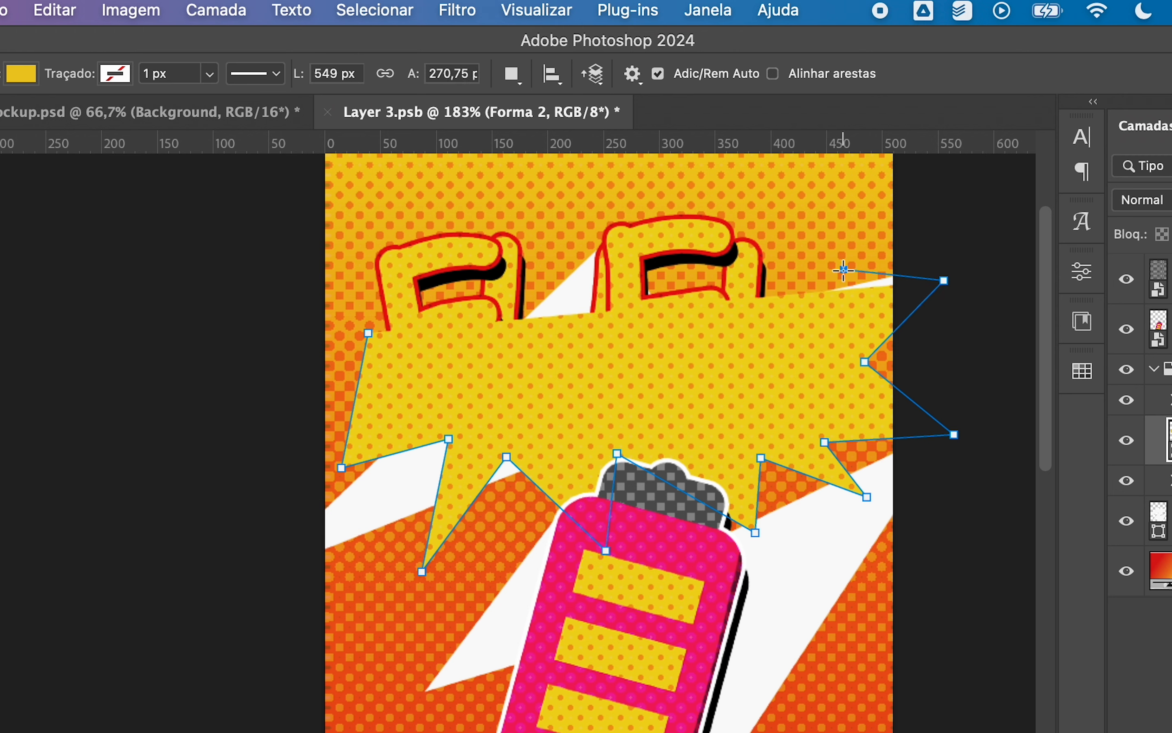
{"action": "left_click", "coordinate": [887, 203]}
{"action": "left_click", "coordinate": [780, 211]}
{"action": "scroll", "coordinate": [727, 242], "scroll_direction": "up", "scroll_amount": 5}
{"action": "left_click", "coordinate": [779, 280]}
{"action": "left_click", "coordinate": [715, 329]}
{"action": "left_click", "coordinate": [634, 269]}
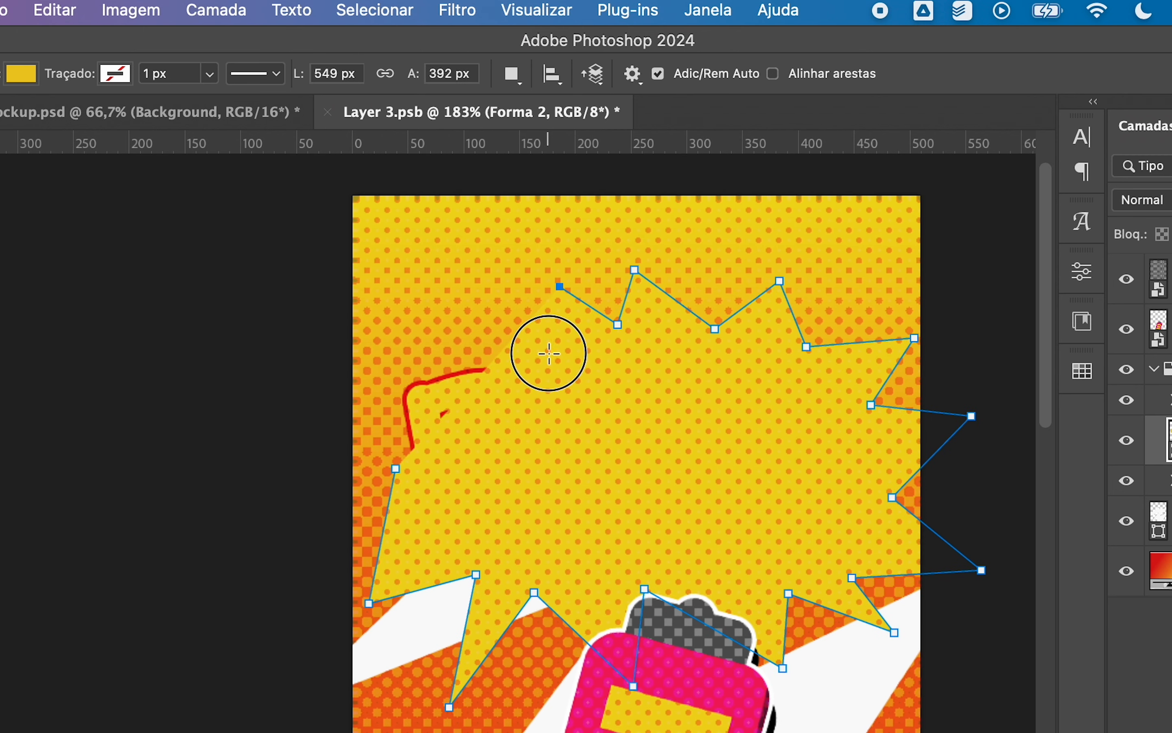
- Place the starburst shape behind the fuel letter group and shift it slightly to fit around the word
{"action": "left_click_drag", "start_coordinate": [1168, 440], "coordinate": [1168, 495]}
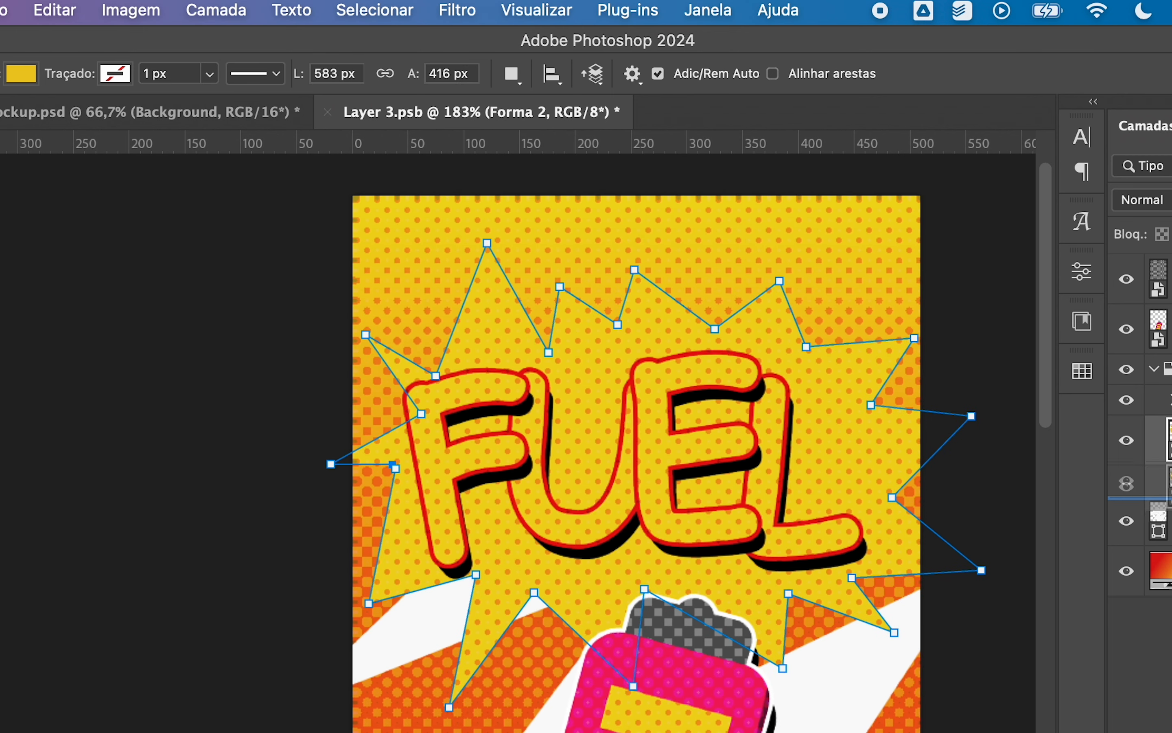
{"action": "key", "text": "v"}
{"action": "left_click_drag", "start_coordinate": [670, 317], "coordinate": [652, 317]}
{"action": "scroll", "coordinate": [630, 412], "scroll_direction": "down", "scroll_amount": 3}
- Change the starburst's fill to the same pink as the battery
{"action": "key", "text": "u"}
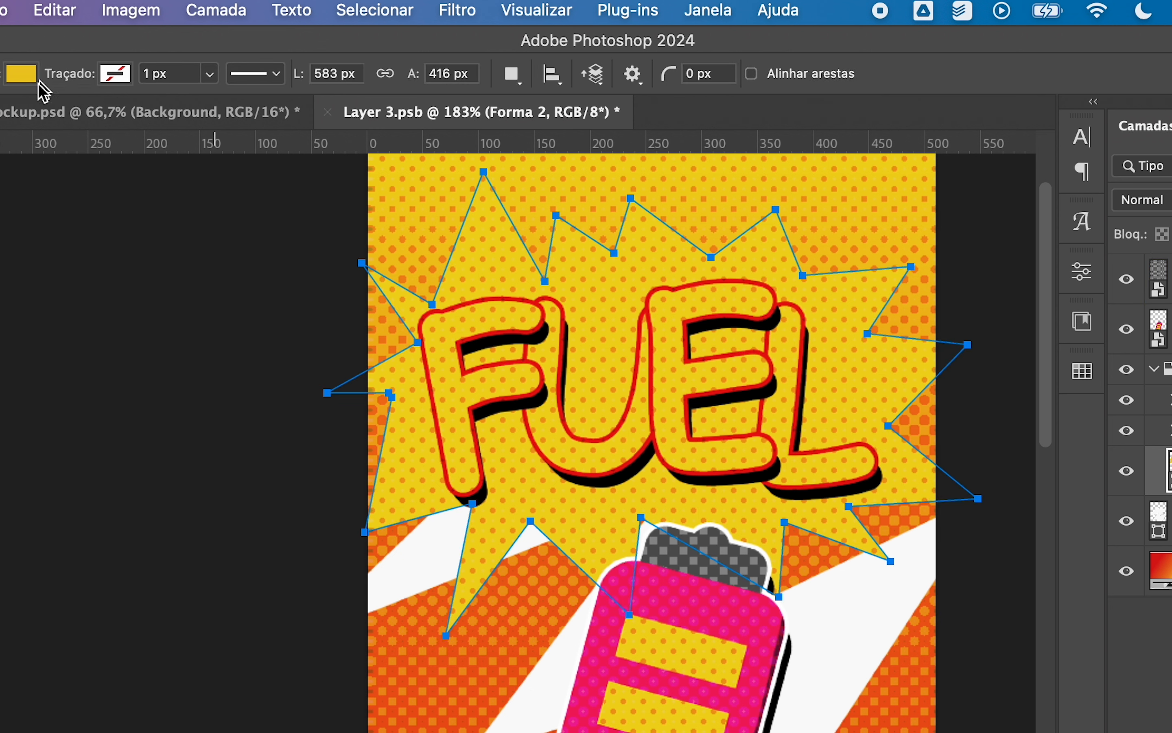
{"action": "left_click", "coordinate": [30, 76]}
{"action": "left_click", "coordinate": [0, 205]}
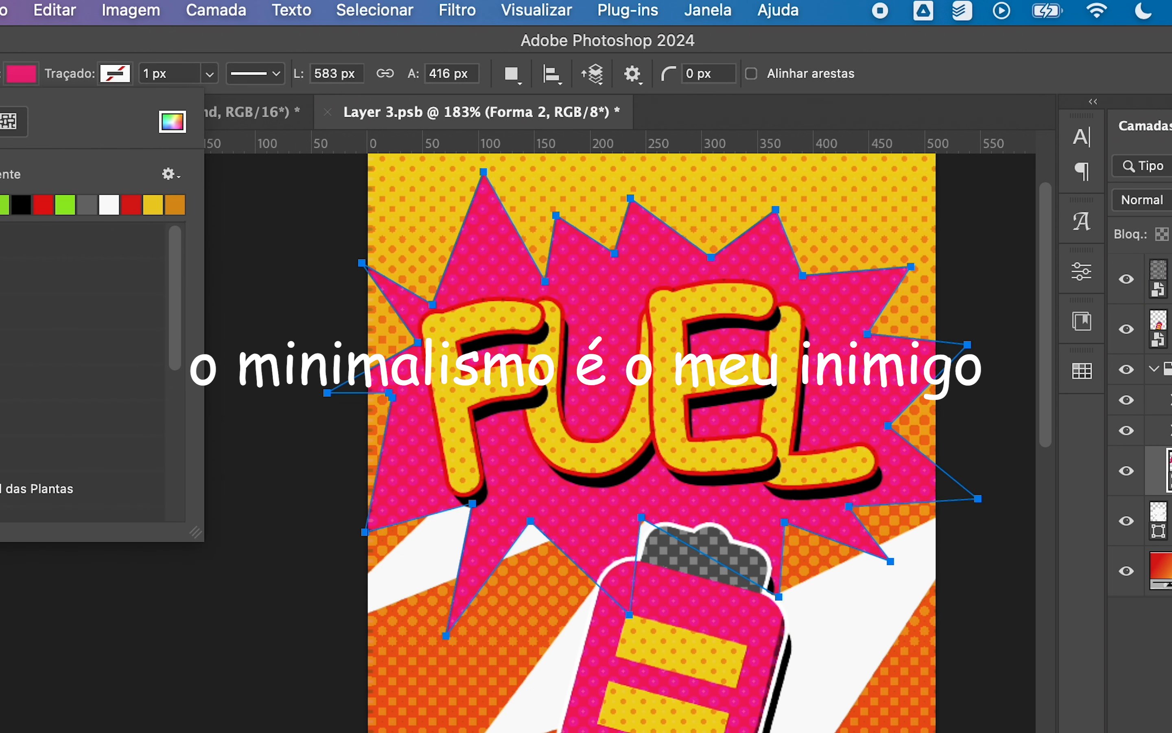
- Select all four letter layers in the fuel group and set their text color to white
{"action": "left_click", "coordinate": [1171, 430]}
{"action": "left_click", "coordinate": [1168, 471]}
{"action": "left_click", "coordinate": [1167, 621], "text": "shift"}
{"action": "key", "text": "t"}
{"action": "left_click", "coordinate": [749, 74]}
{"action": "left_click", "coordinate": [0, 651]}
{"action": "left_click", "coordinate": [353, 637]}
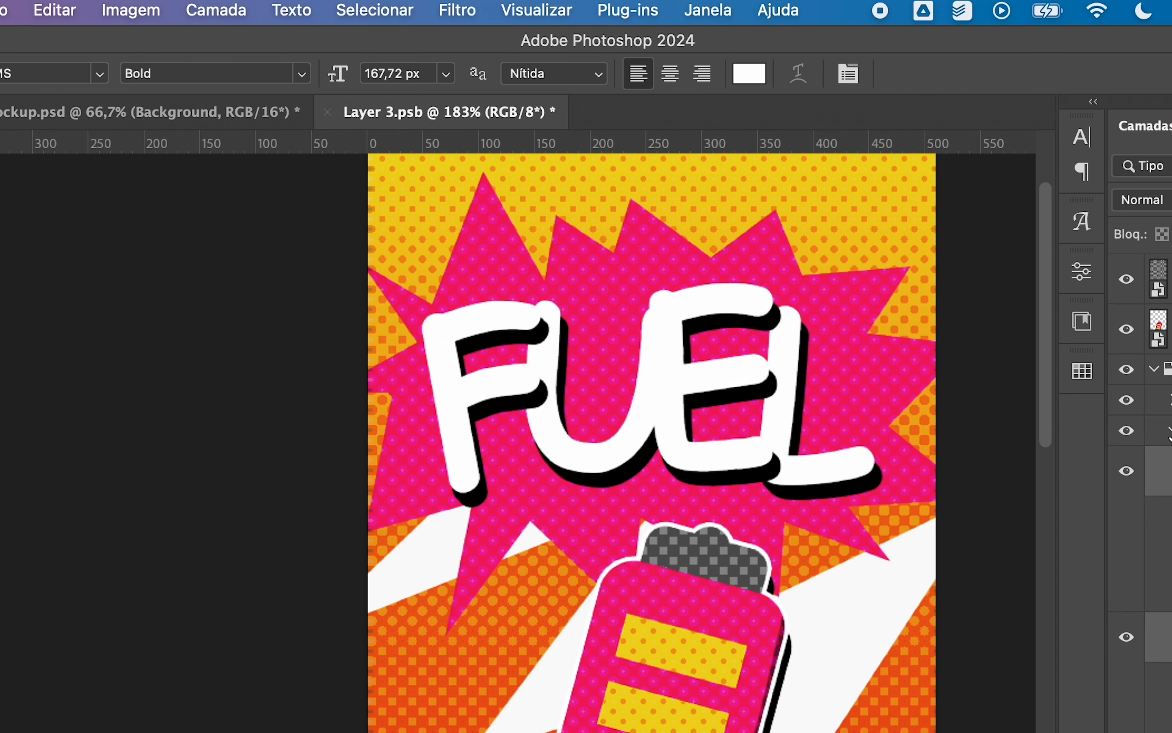
{"action": "double_click", "coordinate": [1170, 435]}
{"action": "left_click", "coordinate": [526, 664]}
{"action": "left_click", "coordinate": [726, 721]}
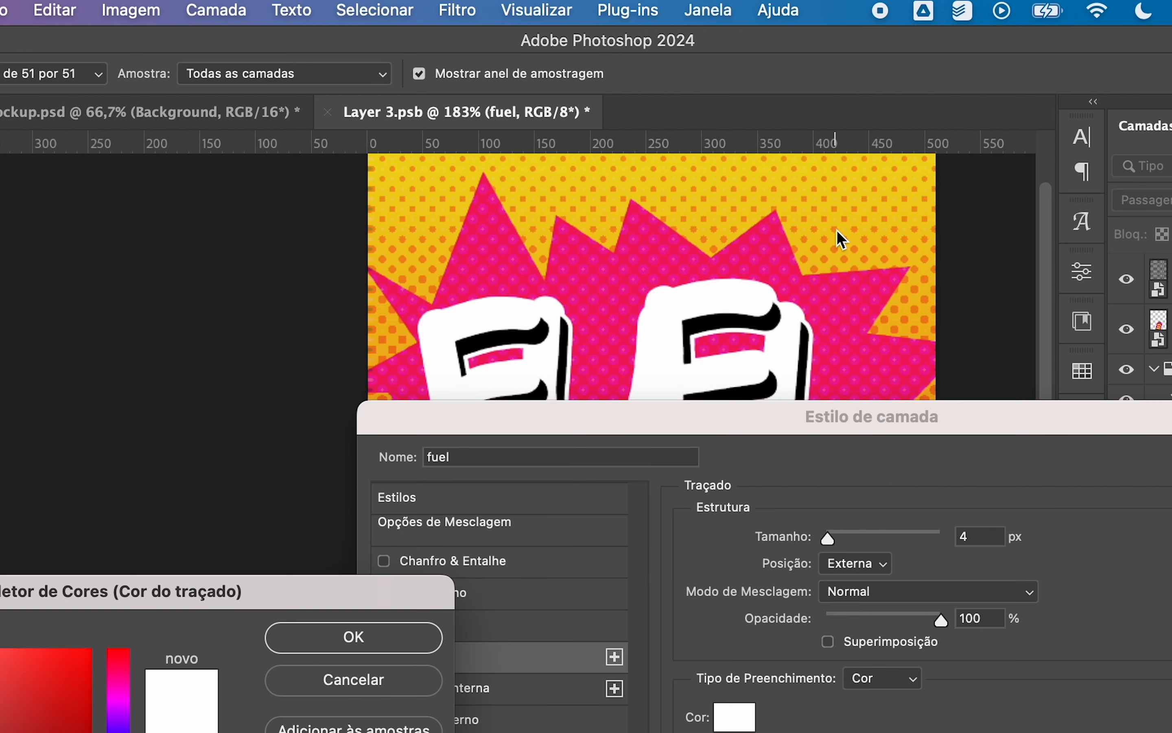
{"action": "left_click", "coordinate": [838, 238]}
{"action": "left_click", "coordinate": [347, 641]}
{"action": "mouse_move", "coordinate": [622, 410]}
{"action": "left_mouse_down"}
{"action": "mouse_move", "coordinate": [756, 732]}
{"action": "mouse_move", "coordinate": [805, 681]}
{"action": "left_mouse_up"}
{"action": "key", "text": "Escape"}
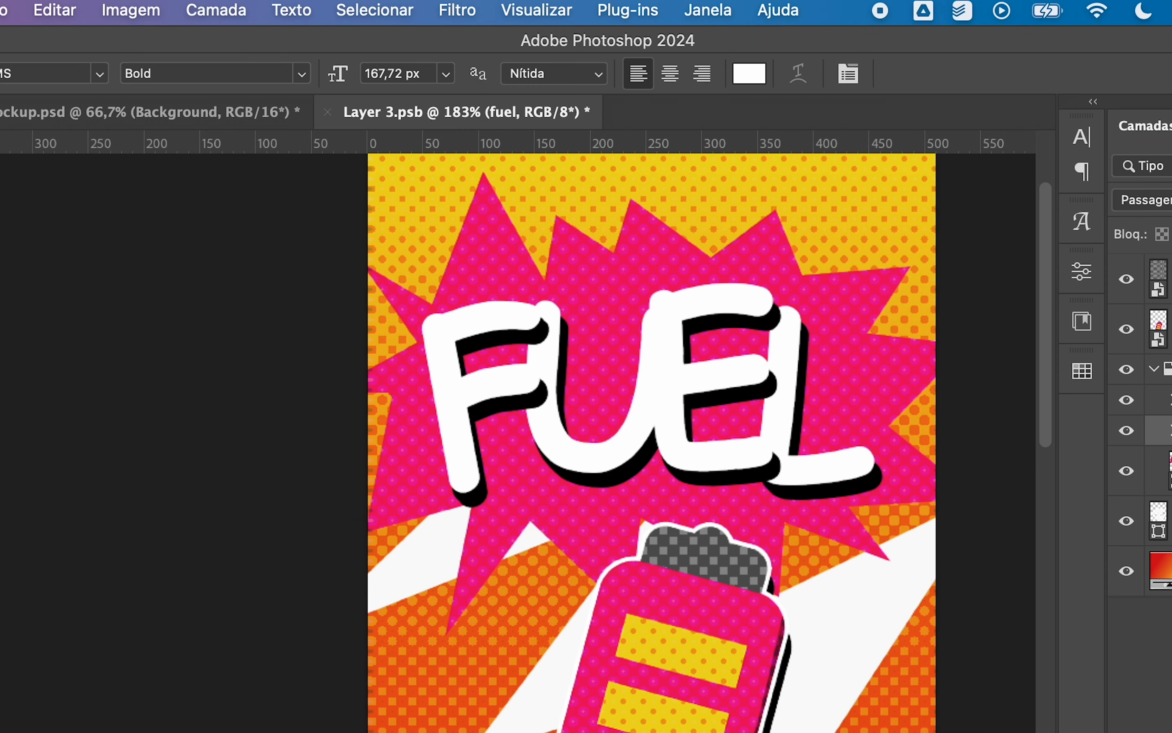
- Give the letters F, E and L each a black 4 px outside stroke
{"action": "scroll", "coordinate": [870, 468], "scroll_direction": "up", "scroll_amount": 2}
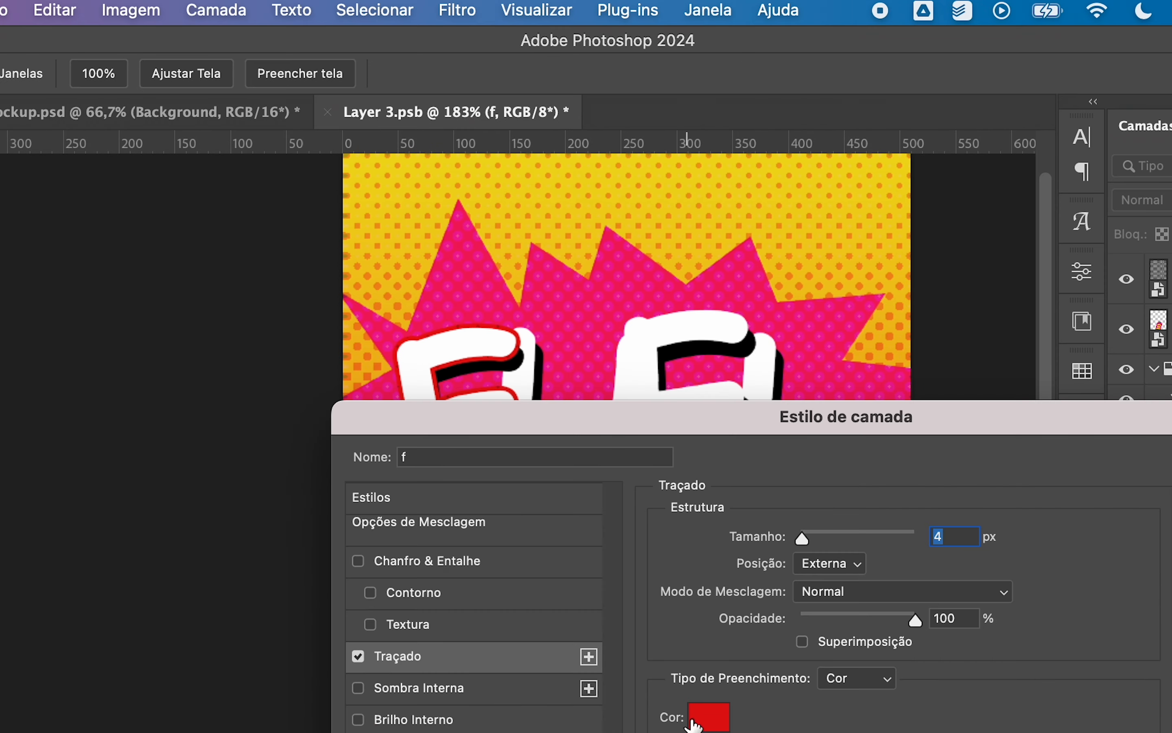
{"action": "left_click", "coordinate": [709, 717]}
{"action": "left_click", "coordinate": [314, 634]}
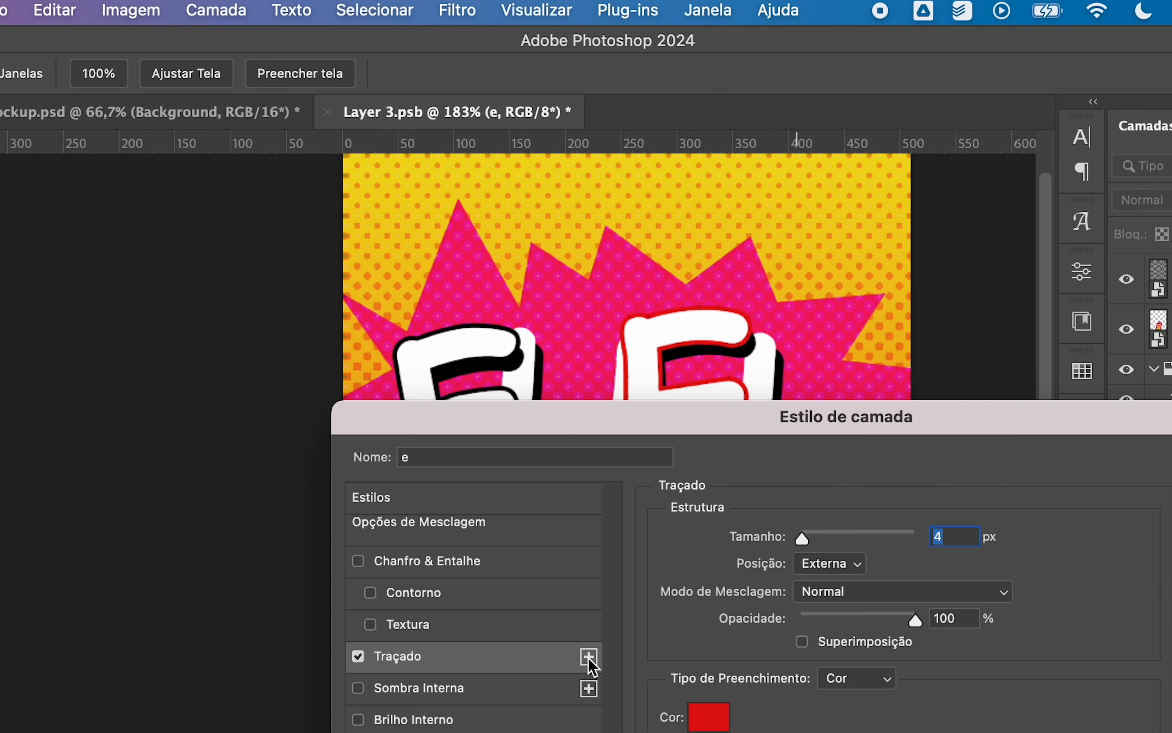
{"action": "left_click", "coordinate": [712, 717]}
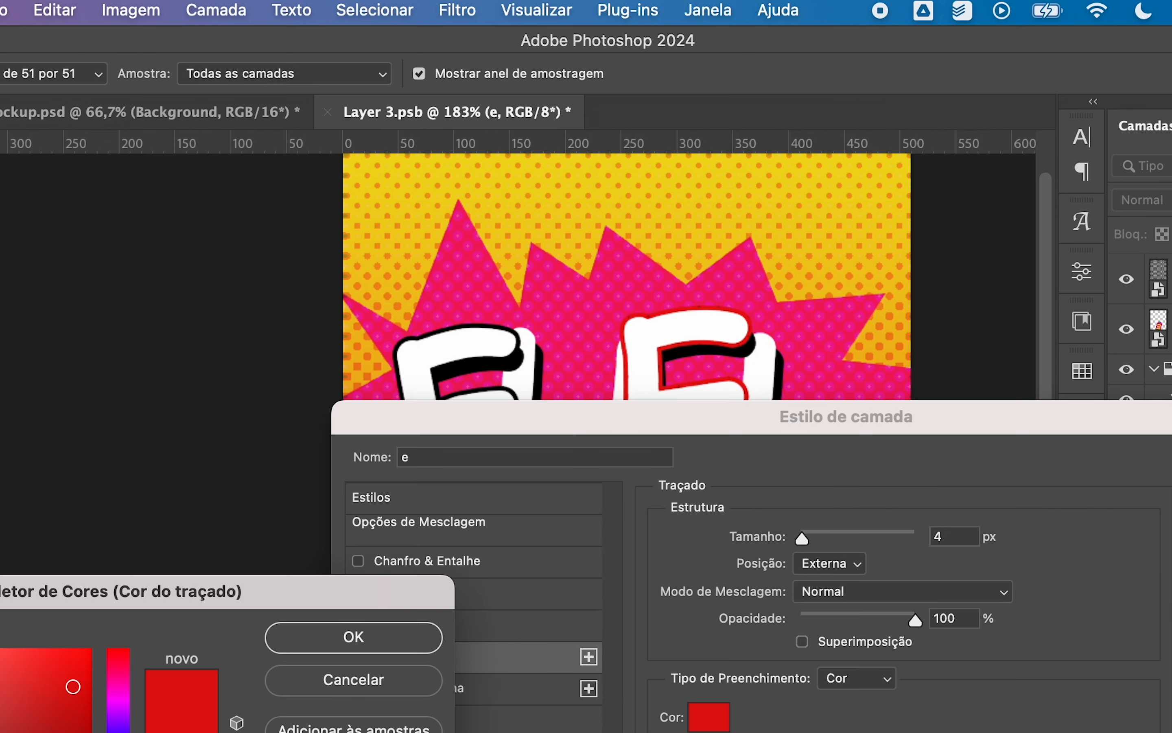
{"action": "left_click", "coordinate": [19, 727]}
{"action": "left_click", "coordinate": [354, 636]}
{"action": "key", "text": "Return"}
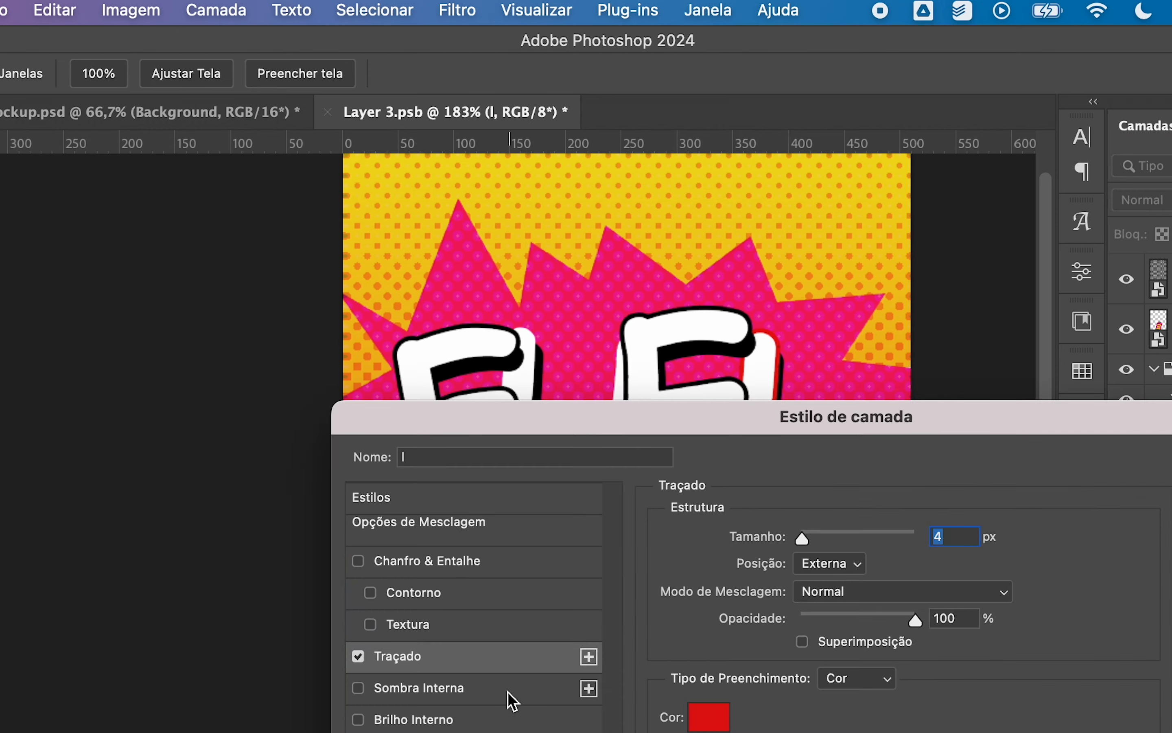
{"action": "left_click_drag", "start_coordinate": [1060, 421], "coordinate": [1022, 380]}
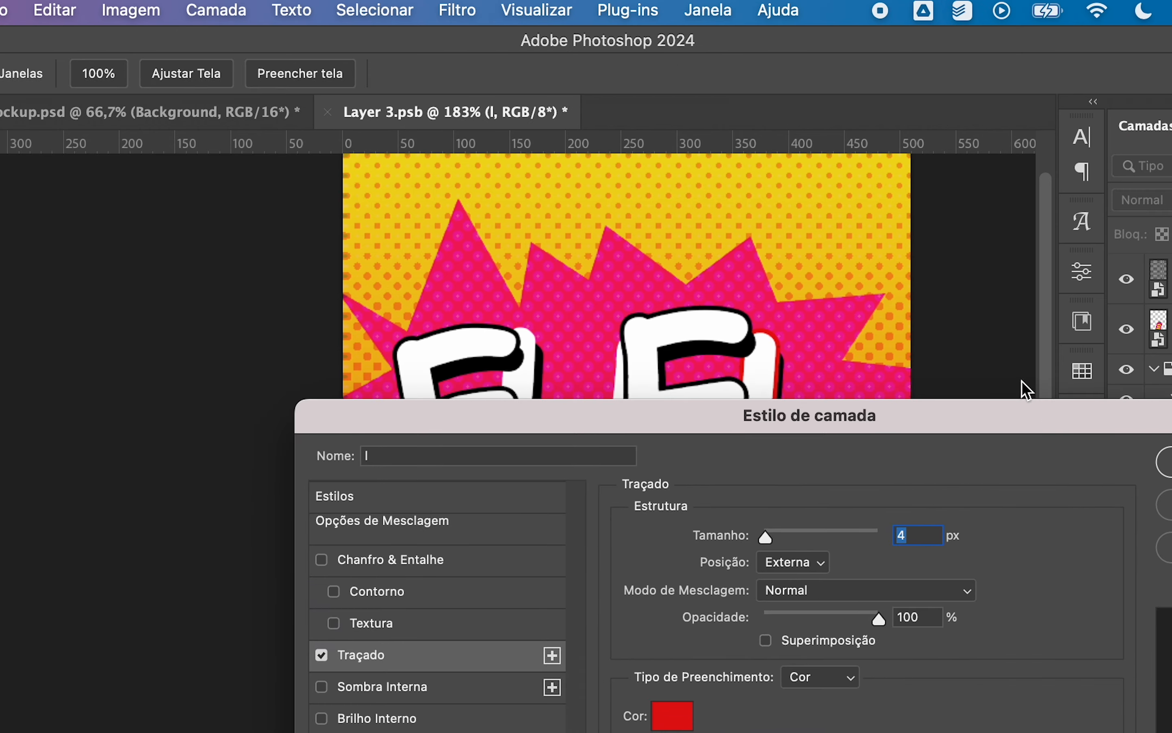
{"action": "left_click", "coordinate": [674, 717]}
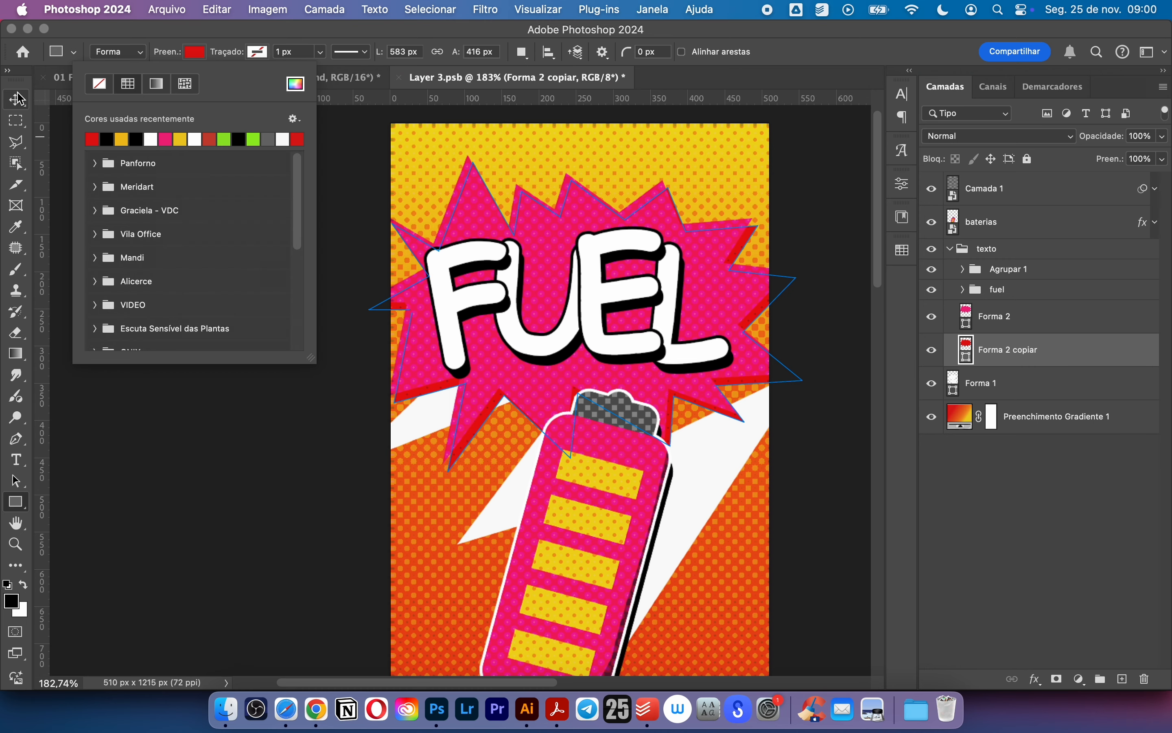
- Outline the front starburst with a 6 px white stroke and offset the red copy behind it down and to the right
{"action": "left_click", "coordinate": [996, 315]}
{"action": "left_click", "coordinate": [196, 51]}
{"action": "left_click", "coordinate": [152, 53]}
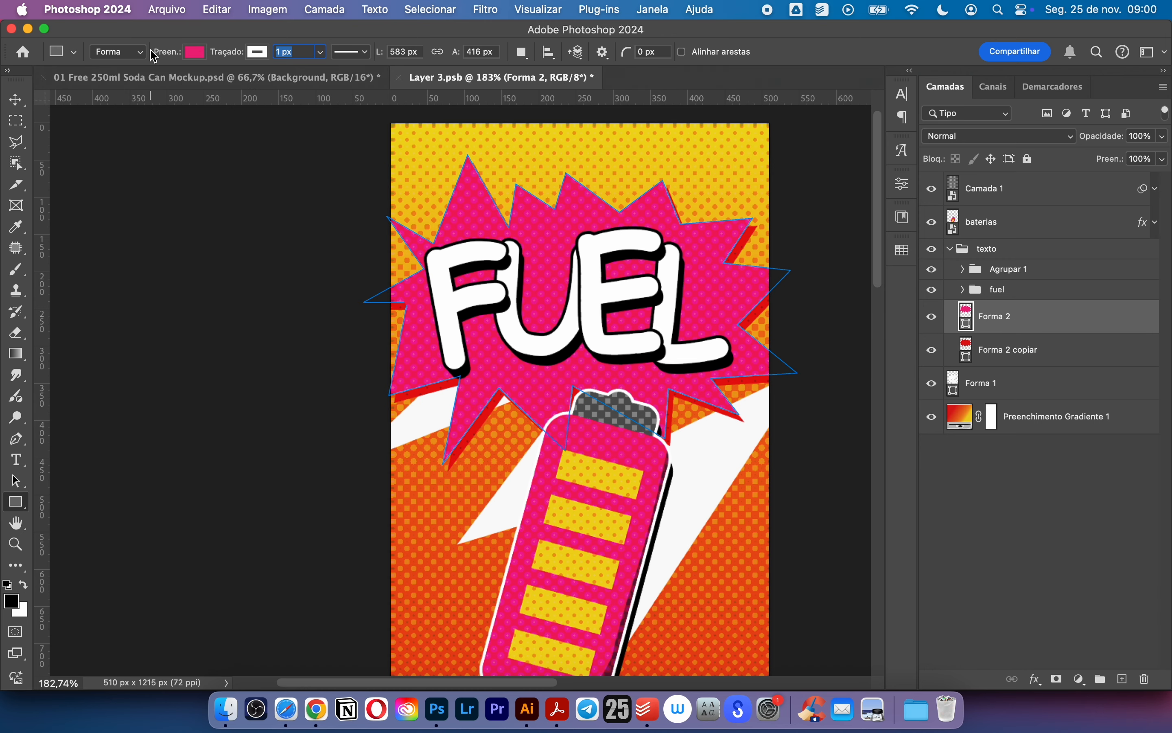
{"action": "key", "text": "v"}
{"action": "left_click", "coordinate": [1008, 348]}
{"action": "left_click_drag", "start_coordinate": [713, 408], "coordinate": [713, 410]}
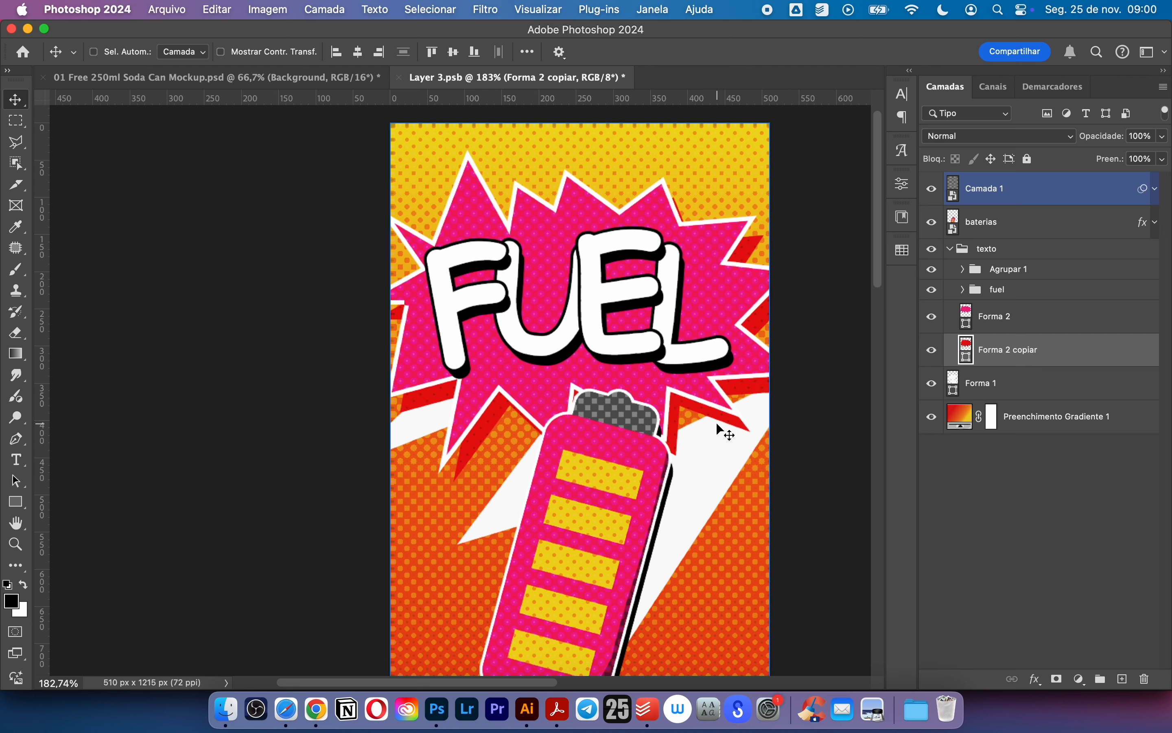
- Change the front starburst's fill to red
{"action": "scroll", "coordinate": [719, 425], "scroll_direction": "down", "scroll_amount": 2}
{"action": "left_click", "coordinate": [996, 315]}
{"action": "key", "text": "u"}
{"action": "left_click", "coordinate": [196, 51]}
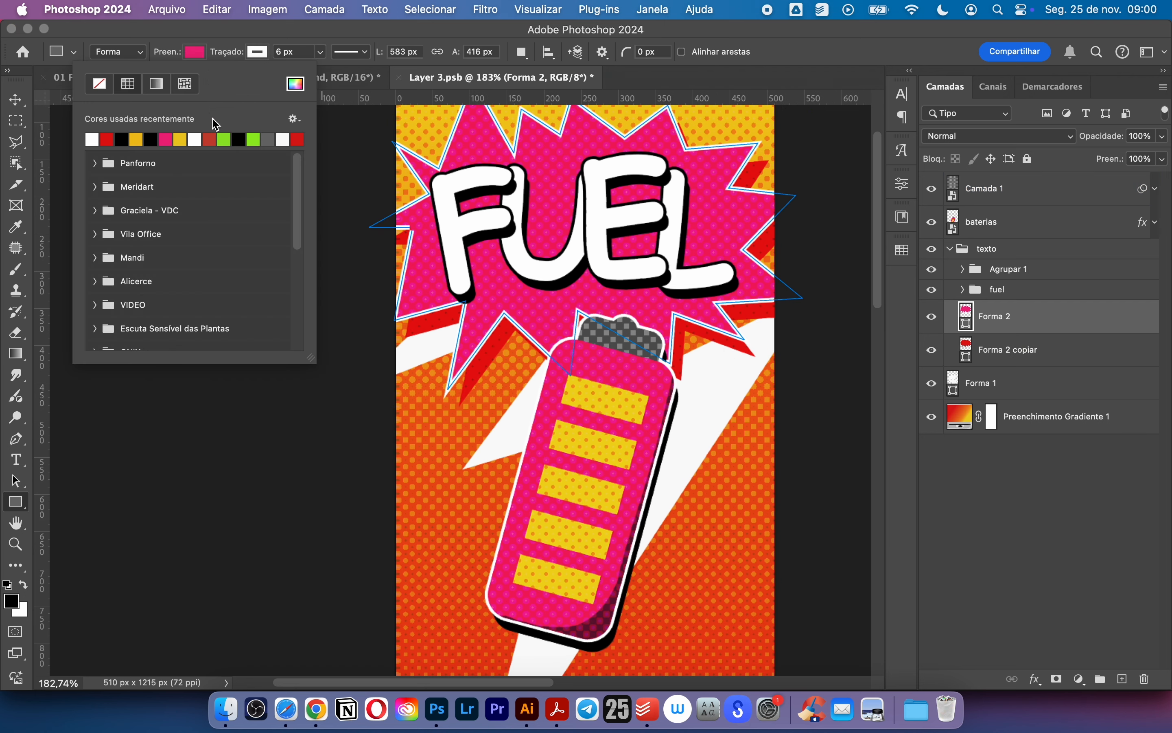
{"action": "left_click", "coordinate": [295, 84]}
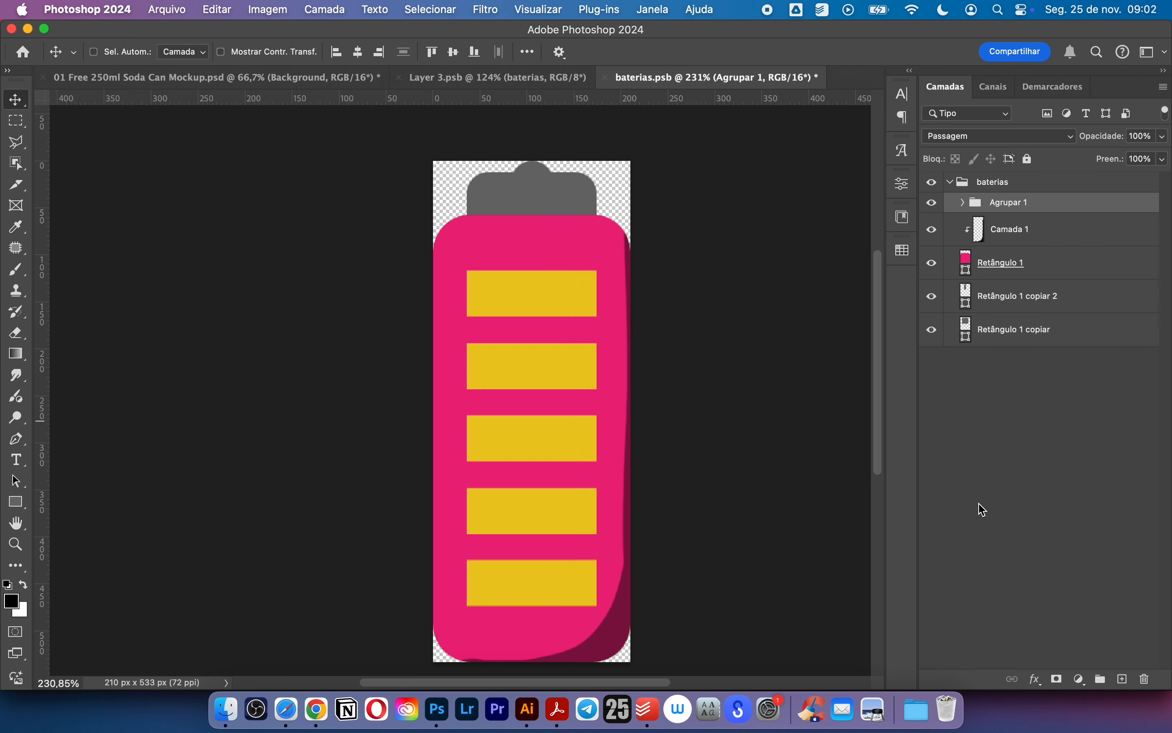
- Add a layer mask to the yellow bars group and set up a soft 500 px brush with 8% flow
{"action": "left_click", "coordinate": [117, 51]}
{"action": "double_click", "coordinate": [129, 305]}
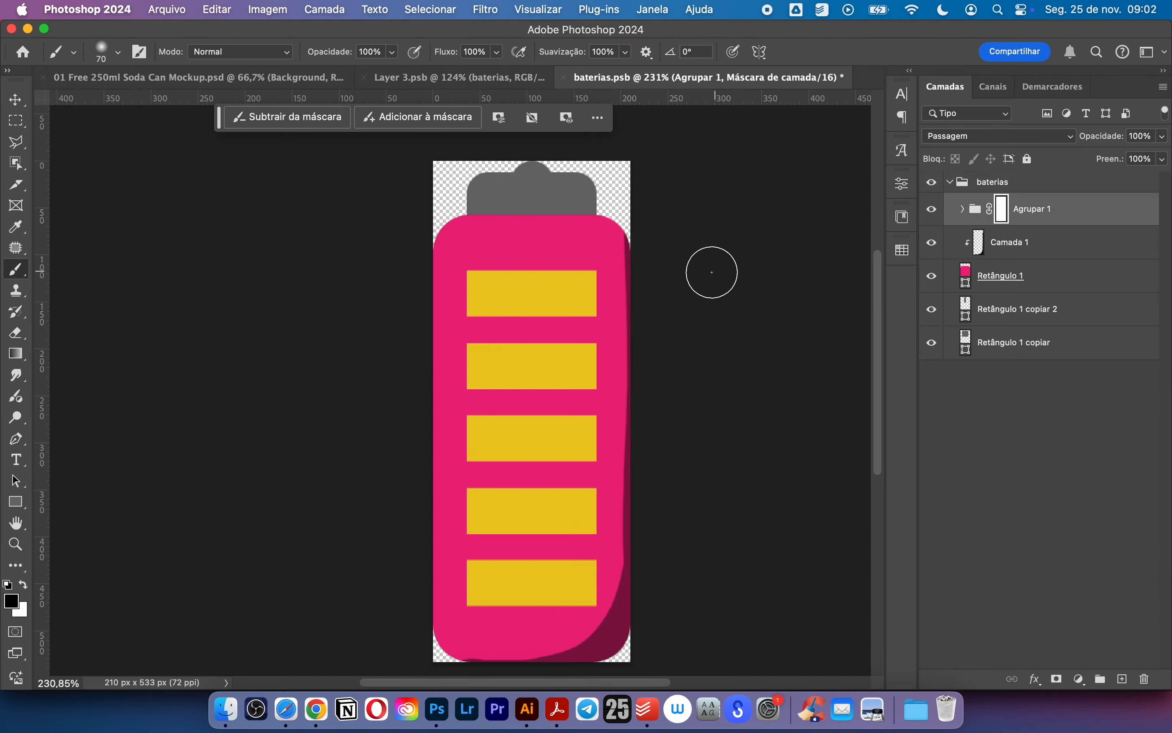
{"action": "key", "text": "bracketright"}
{"action": "key", "text": "bracketright"}
{"action": "key", "text": "bracketright"}
{"action": "left_click_drag", "start_coordinate": [471, 270], "coordinate": [678, 249]}
{"action": "left_click", "coordinate": [499, 118]}
{"action": "left_click", "coordinate": [497, 52]}
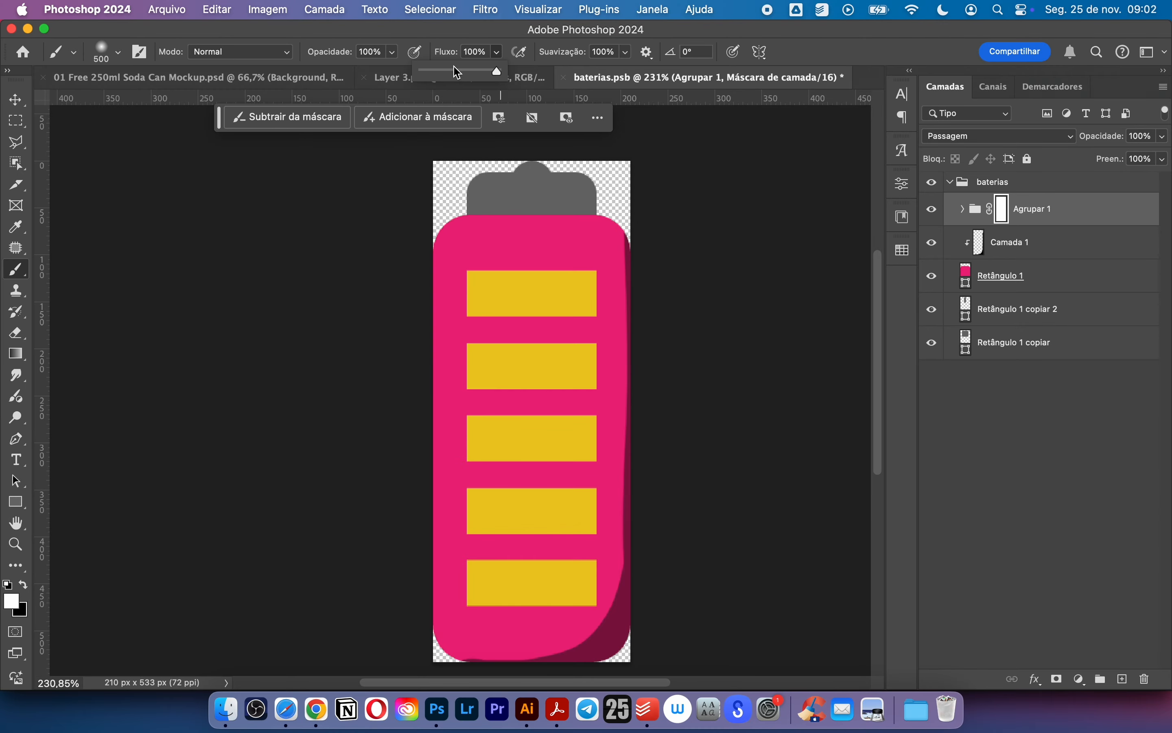
- Paint on the group's mask so the battery's yellow bars fade gradually toward the top
{"action": "left_click_drag", "start_coordinate": [449, 245], "coordinate": [709, 379]}
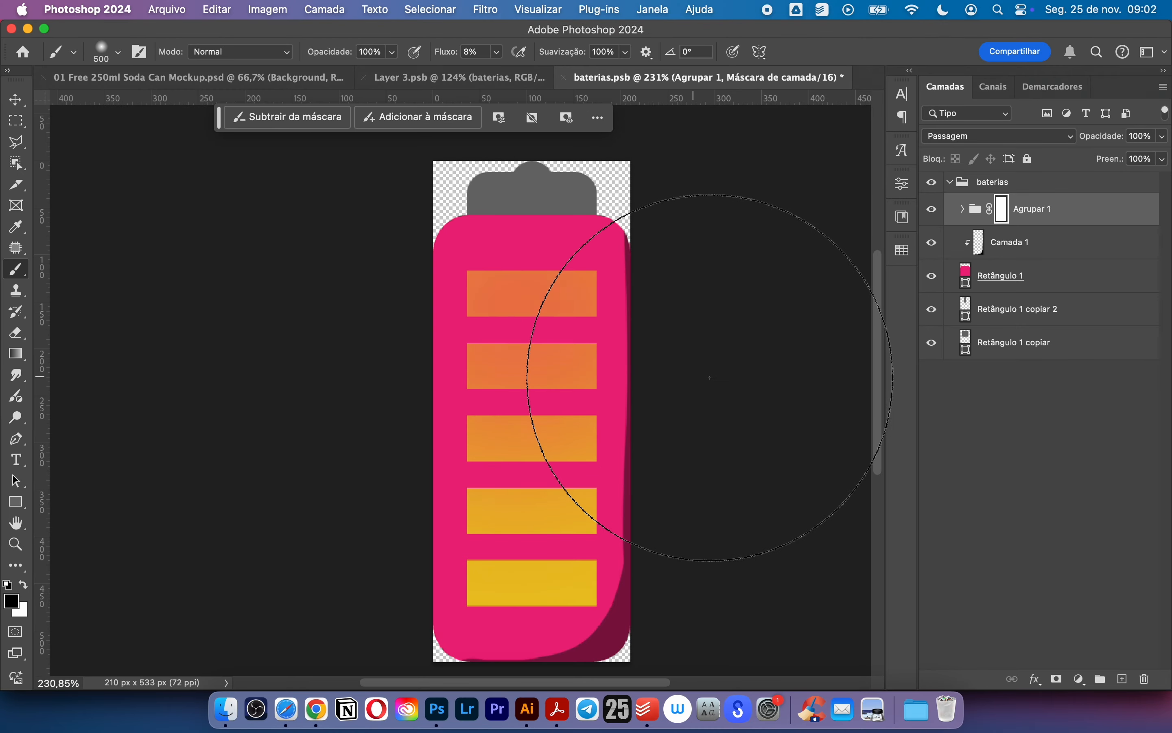
{"action": "key", "text": "super+z"}
{"action": "left_click_drag", "start_coordinate": [447, 541], "coordinate": [438, 571]}
{"action": "mouse_move", "coordinate": [561, 342]}
{"action": "left_mouse_down"}
{"action": "mouse_move", "coordinate": [325, 385]}
{"action": "mouse_move", "coordinate": [479, 478]}
{"action": "left_mouse_up"}
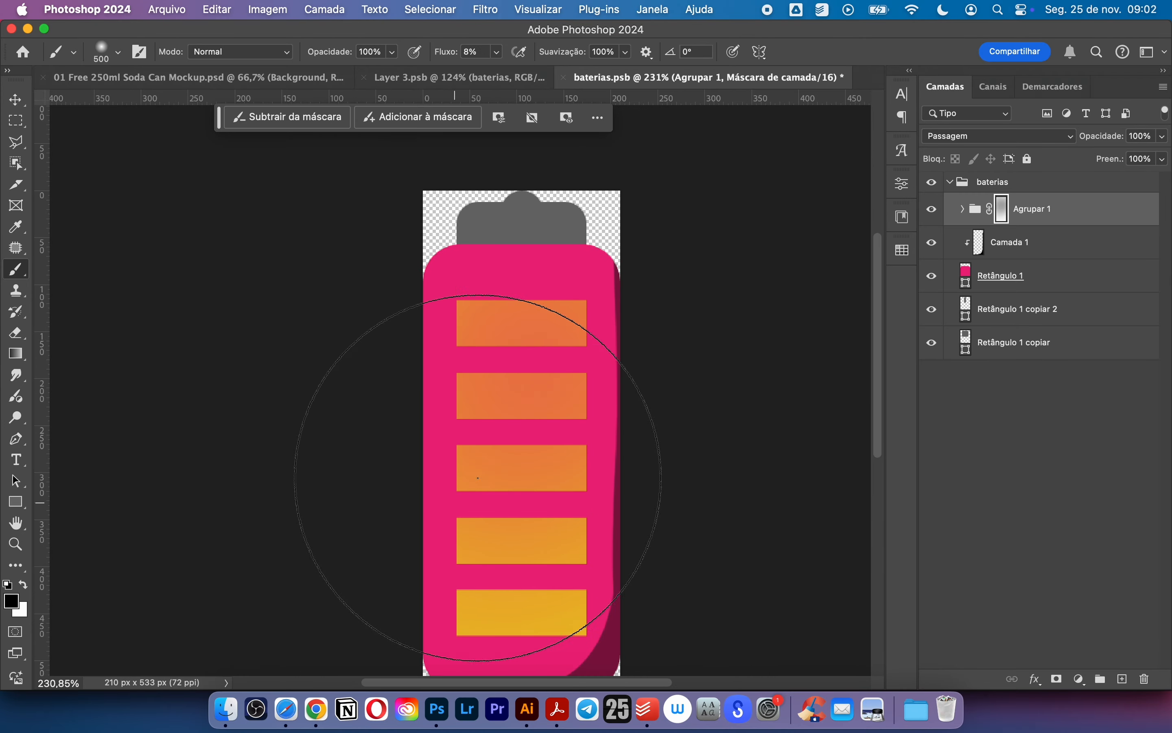
{"action": "left_click_drag", "start_coordinate": [558, 499], "coordinate": [556, 364]}
{"action": "key", "text": "x"}
{"action": "left_click_drag", "start_coordinate": [691, 307], "coordinate": [700, 366]}
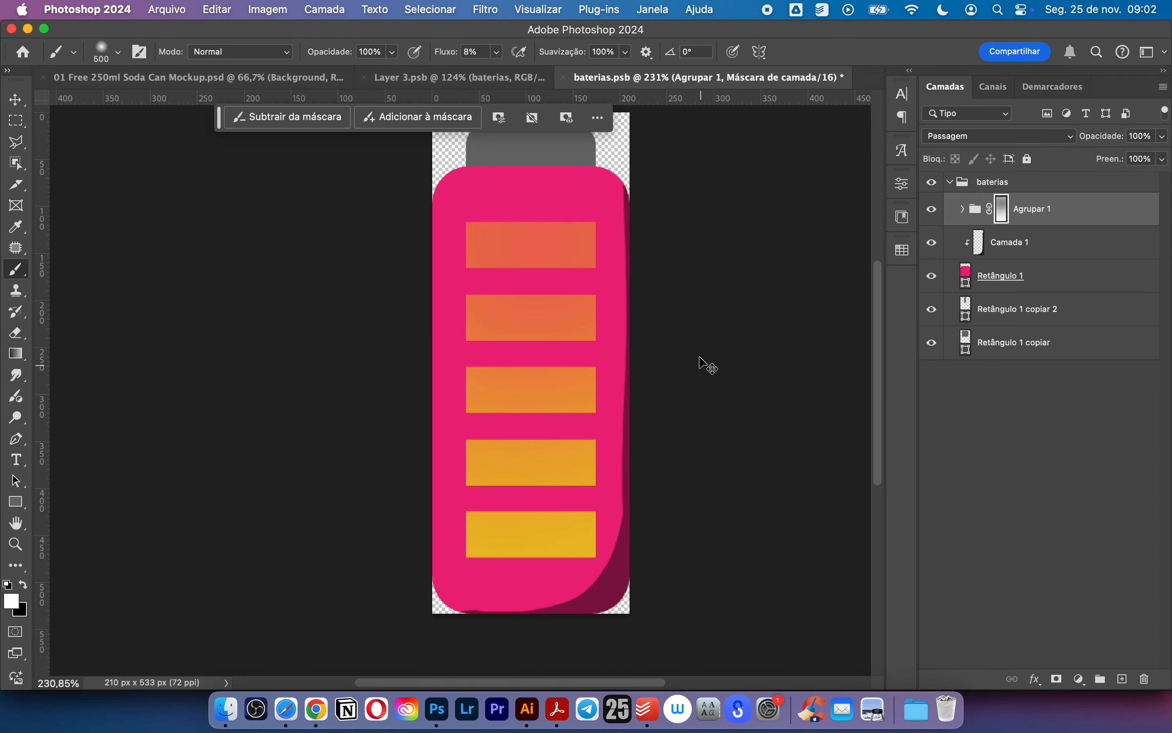
- In the Layer 3 label, scale up the battery and place it just below the word FUEL
{"action": "left_click", "coordinate": [452, 80]}
{"action": "left_click_drag", "start_coordinate": [759, 180], "coordinate": [721, 179]}
{"action": "left_click", "coordinate": [804, 78]}
{"action": "left_click", "coordinate": [528, 78]}
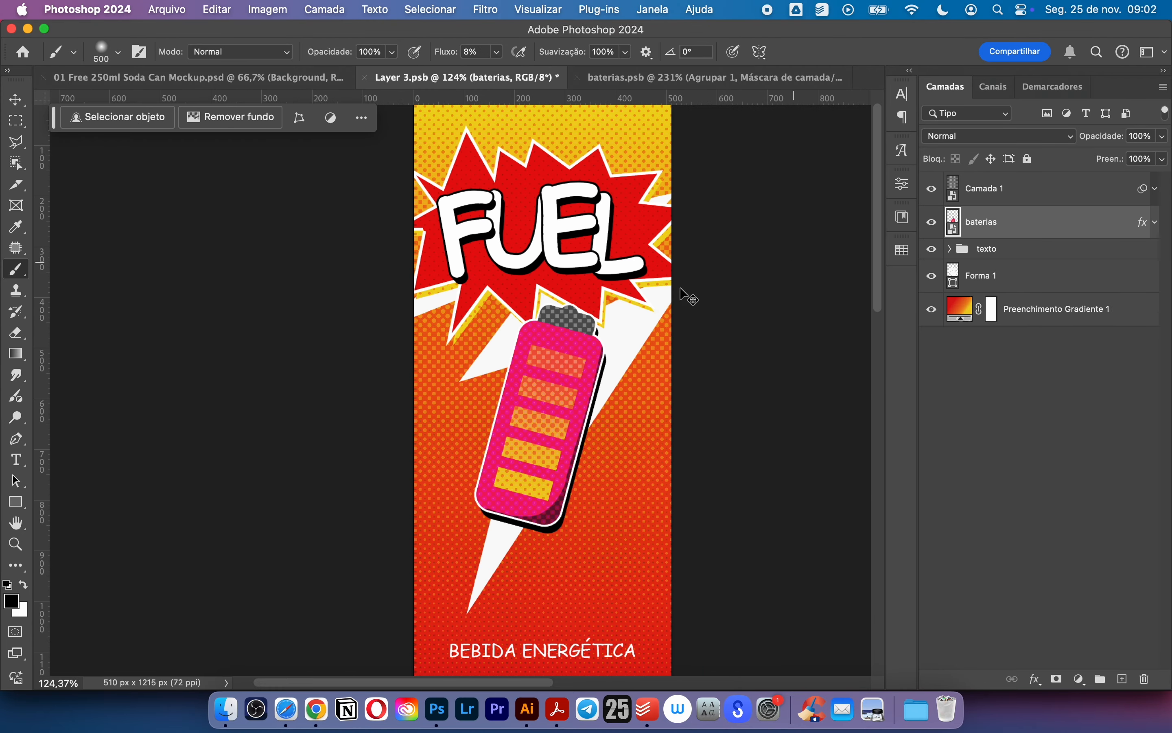
{"action": "key", "text": "super+t"}
{"action": "left_click_drag", "start_coordinate": [610, 323], "coordinate": [607, 268]}
{"action": "key", "text": "Return"}
{"action": "left_click_drag", "start_coordinate": [559, 385], "coordinate": [587, 387]}
- Reduce the corner radius of the pink battery body in the baterias document
{"action": "left_click", "coordinate": [698, 79]}
{"action": "left_click", "coordinate": [1022, 344]}
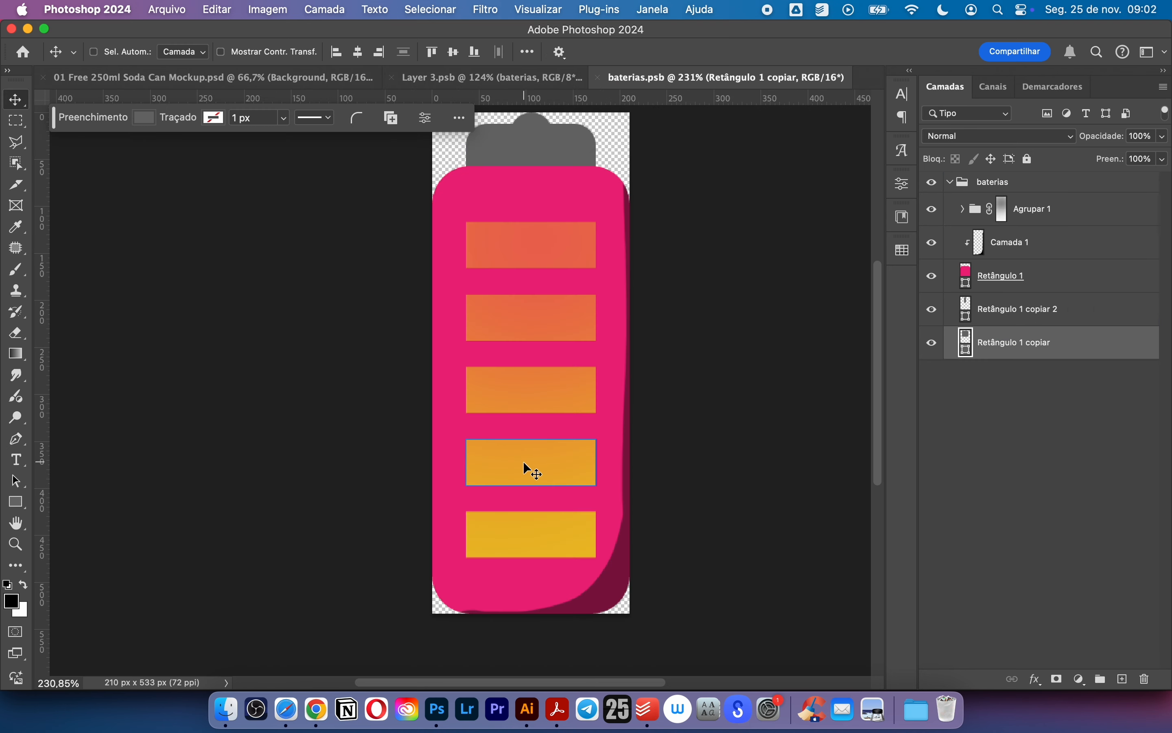
{"action": "left_click", "coordinate": [1041, 276]}
{"action": "left_click_drag", "start_coordinate": [469, 204], "coordinate": [446, 178]}
{"action": "key", "text": "ctrl+shift+Tab"}
{"action": "key", "text": "ctrl+Tab"}
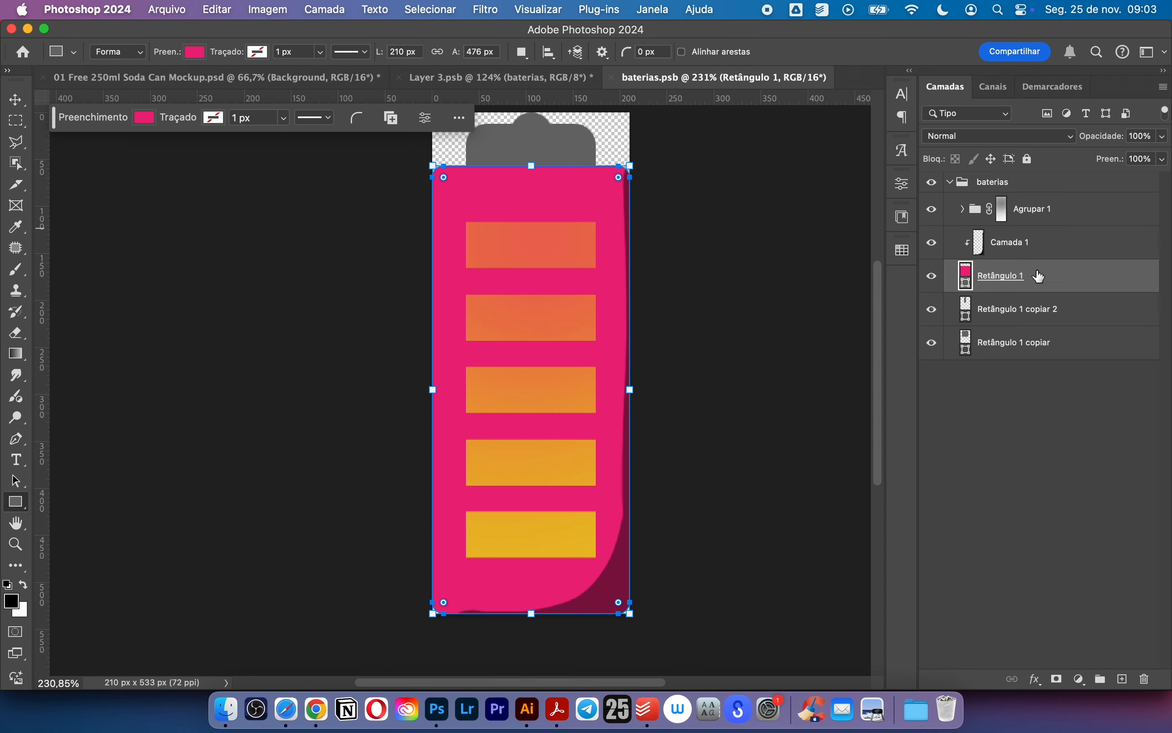
- Change the battery body's fill to black and check it up close in the Layer 3 label
{"action": "left_click", "coordinate": [143, 117]}
{"action": "left_click", "coordinate": [97, 140]}
{"action": "key", "text": "Return"}
{"action": "key", "text": "ctrl+shift+Tab"}
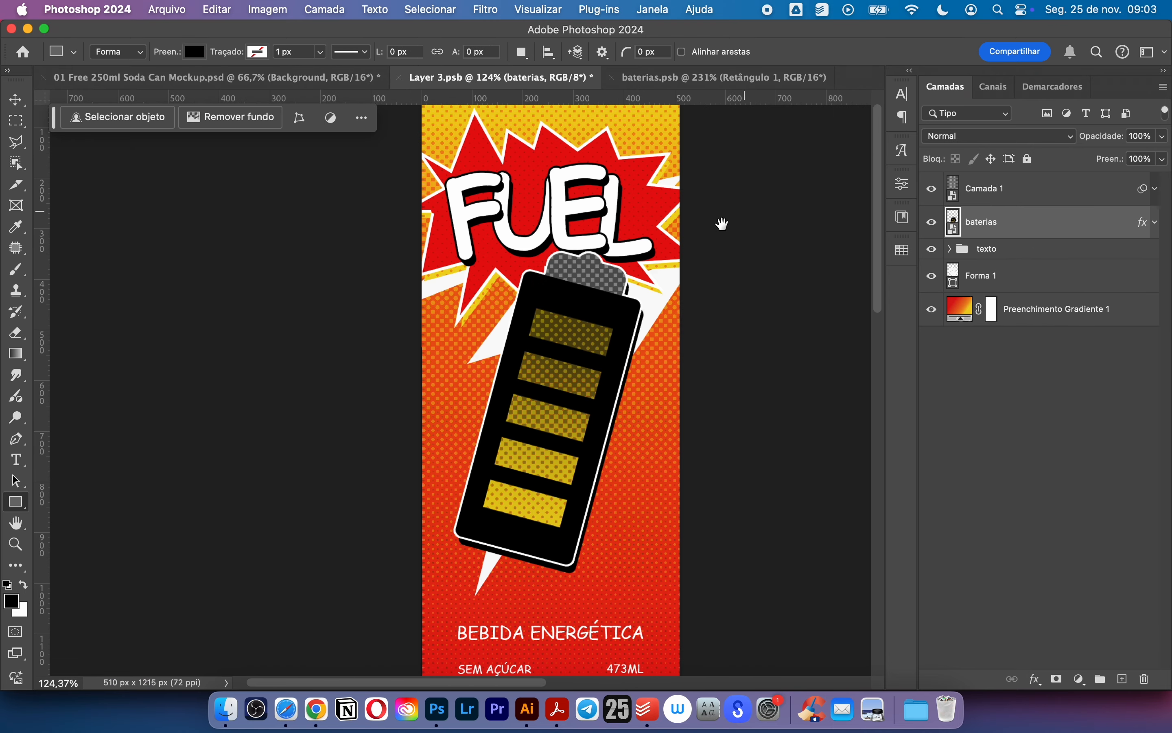
{"action": "left_click_drag", "start_coordinate": [683, 254], "coordinate": [608, 239]}
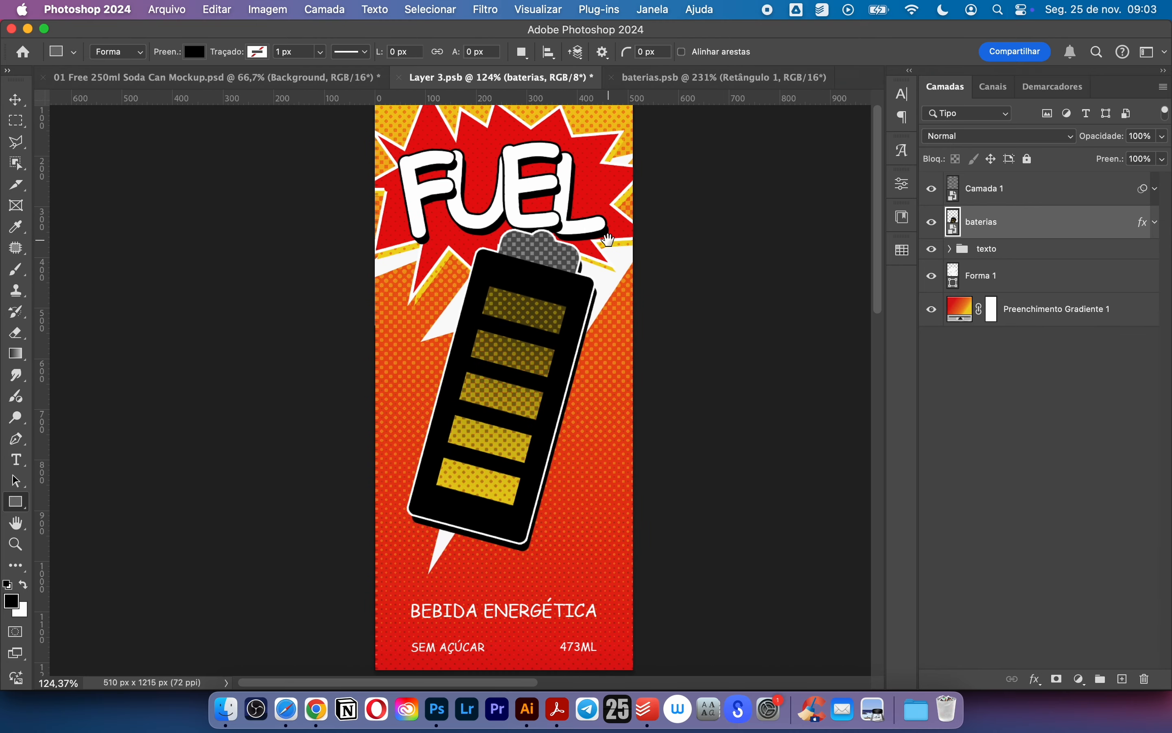
{"action": "key", "text": "z"}
{"action": "left_click_drag", "start_coordinate": [560, 229], "coordinate": [597, 229]}
{"action": "left_click_drag", "start_coordinate": [597, 229], "coordinate": [593, 357]}
- Extend the baterias canvas upward to 210 by 819 px with the Crop tool, making room above the battery cap
{"action": "left_click", "coordinate": [717, 77]}
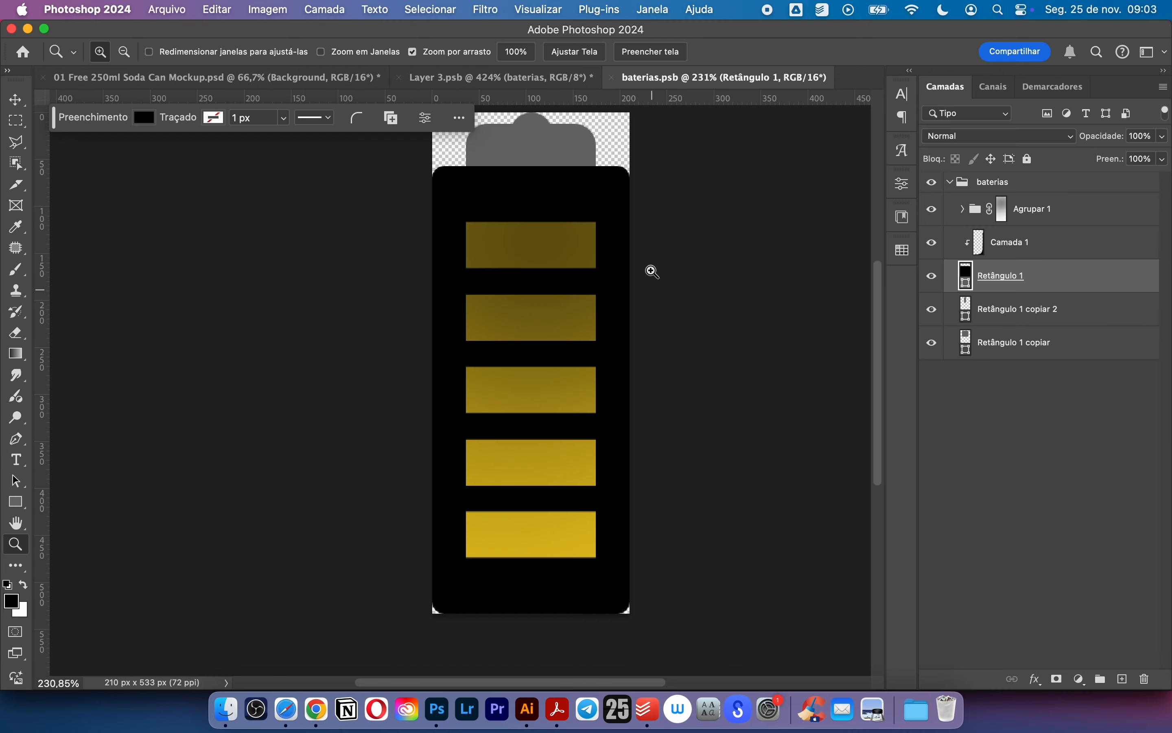
{"action": "scroll", "coordinate": [653, 272], "scroll_direction": "up", "scroll_amount": 5}
{"action": "left_click", "coordinate": [17, 168]}
{"action": "left_click", "coordinate": [15, 190]}
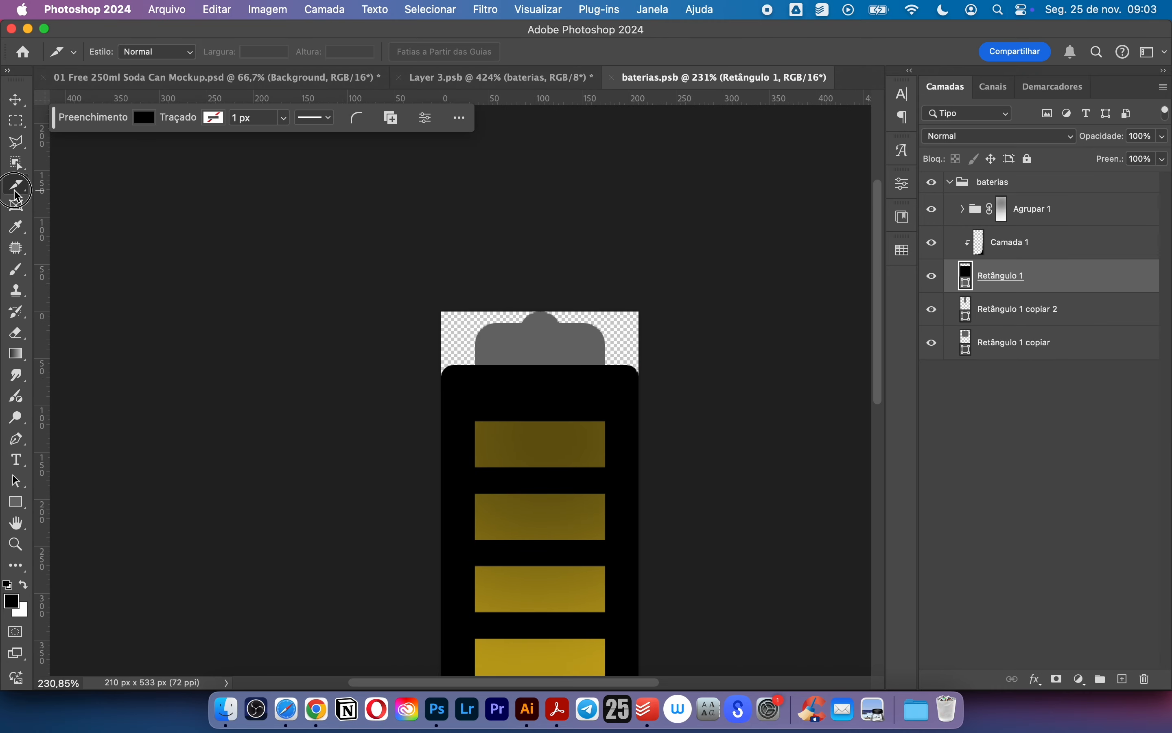
{"action": "left_click_drag", "start_coordinate": [547, 315], "coordinate": [539, 178]}
{"action": "key", "text": "Return"}
- Draw a curved line about 24 by 168 px rising from the battery cap, with no fill and a black stroke of about 6 px
{"action": "key", "text": "p"}
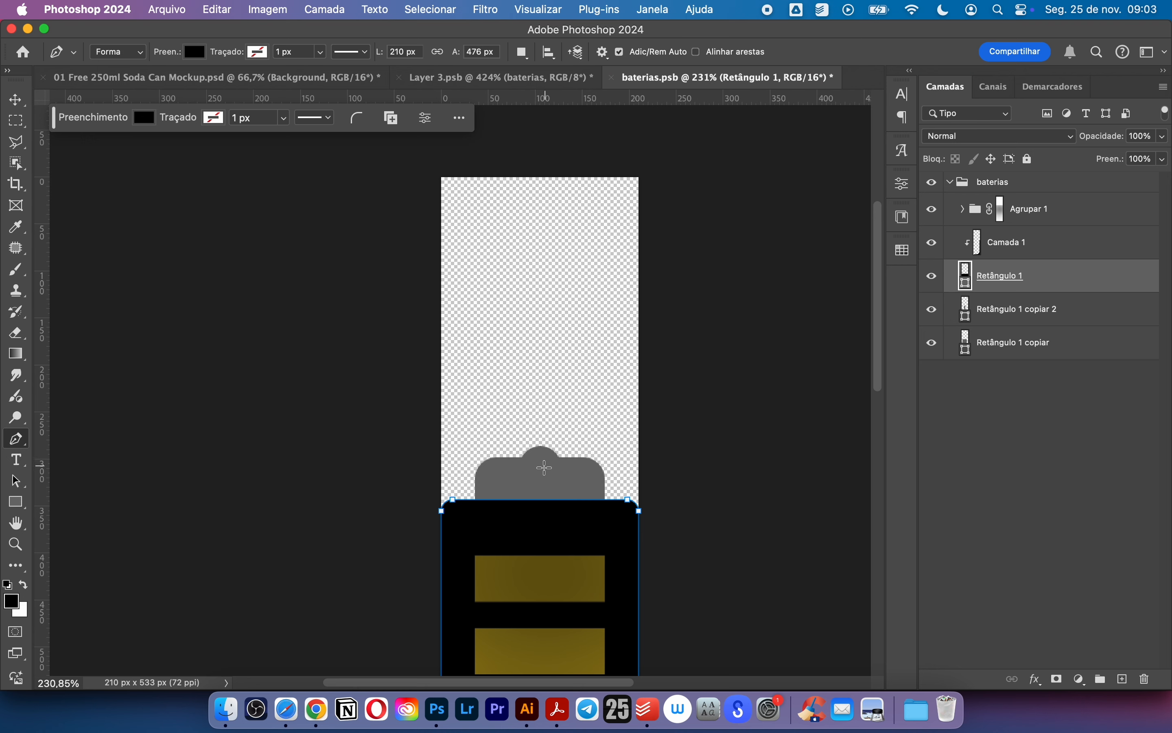
{"action": "left_click", "coordinate": [543, 472]}
{"action": "left_click", "coordinate": [257, 52]}
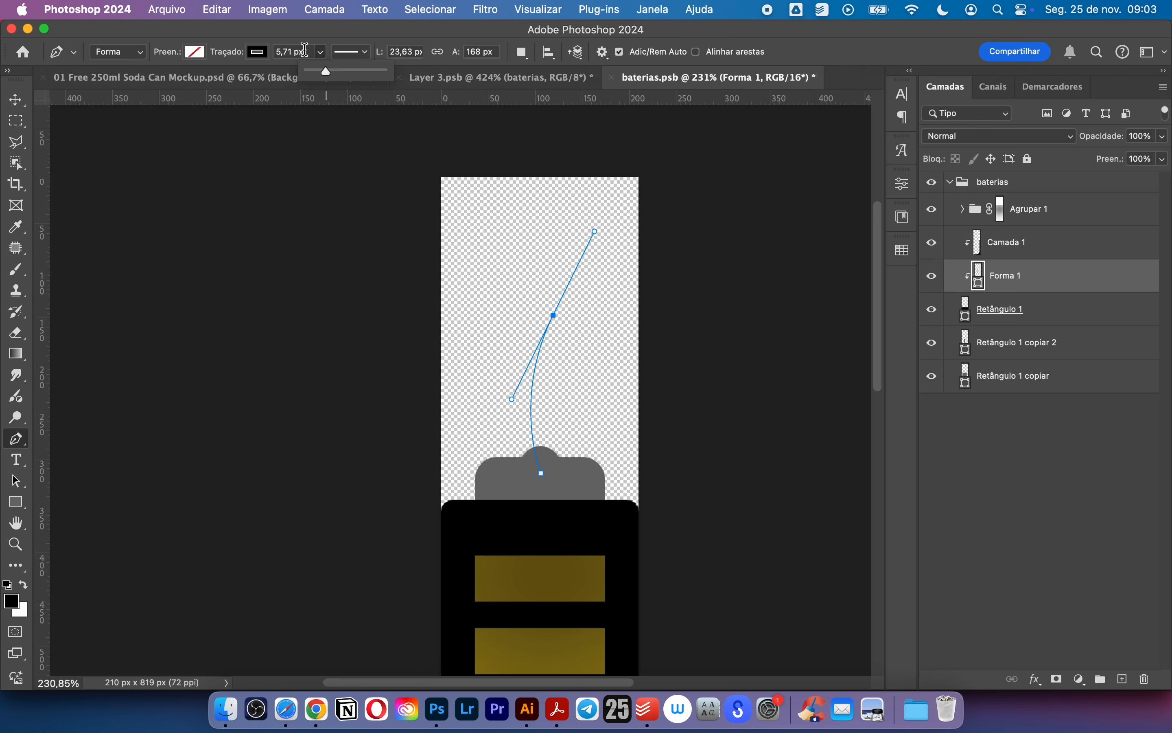
- Release the curved line from the clipping mask, order it below Retângulo 1 copiar 2 and align it with the center of the battery cap
{"action": "key", "text": "v"}
{"action": "left_click_drag", "start_coordinate": [1019, 276], "coordinate": [1019, 229]}
{"action": "left_click_drag", "start_coordinate": [530, 410], "coordinate": [539, 410]}
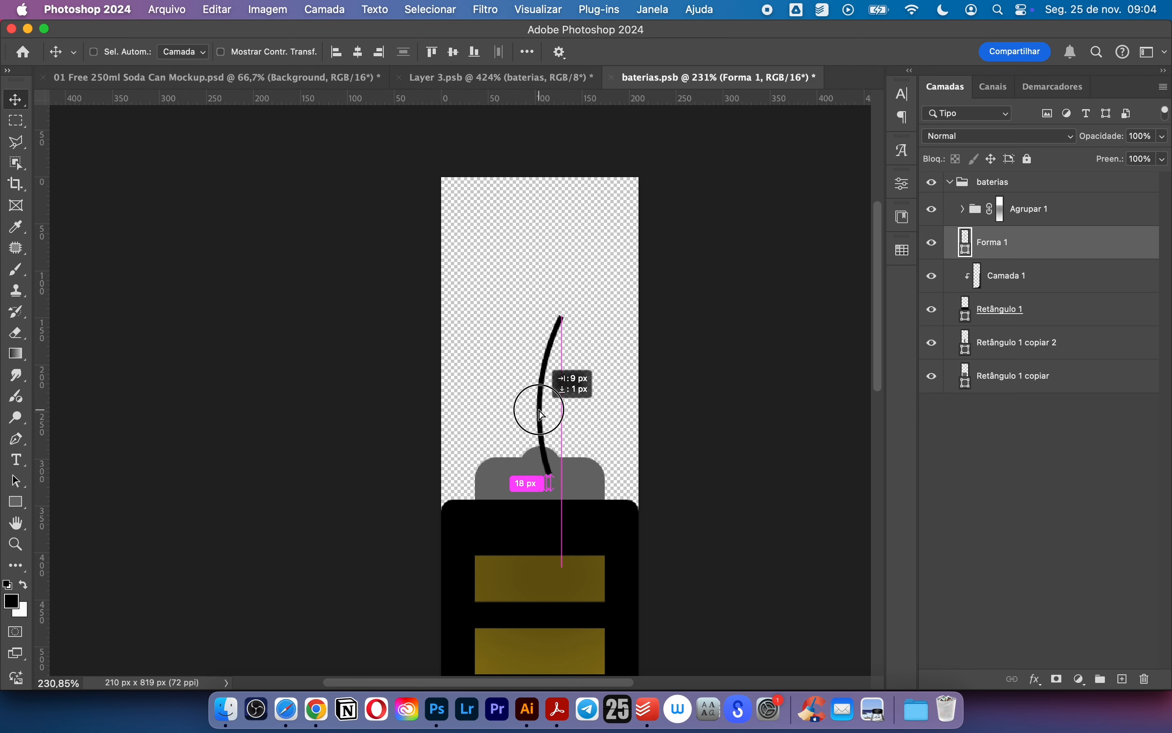
{"action": "left_click_drag", "start_coordinate": [1055, 243], "coordinate": [1044, 357]}
{"action": "mouse_move", "coordinate": [576, 389]}
{"action": "left_mouse_down"}
{"action": "mouse_move", "coordinate": [566, 389]}
{"action": "mouse_move", "coordinate": [592, 407]}
{"action": "left_mouse_up"}
{"action": "key", "text": "z"}
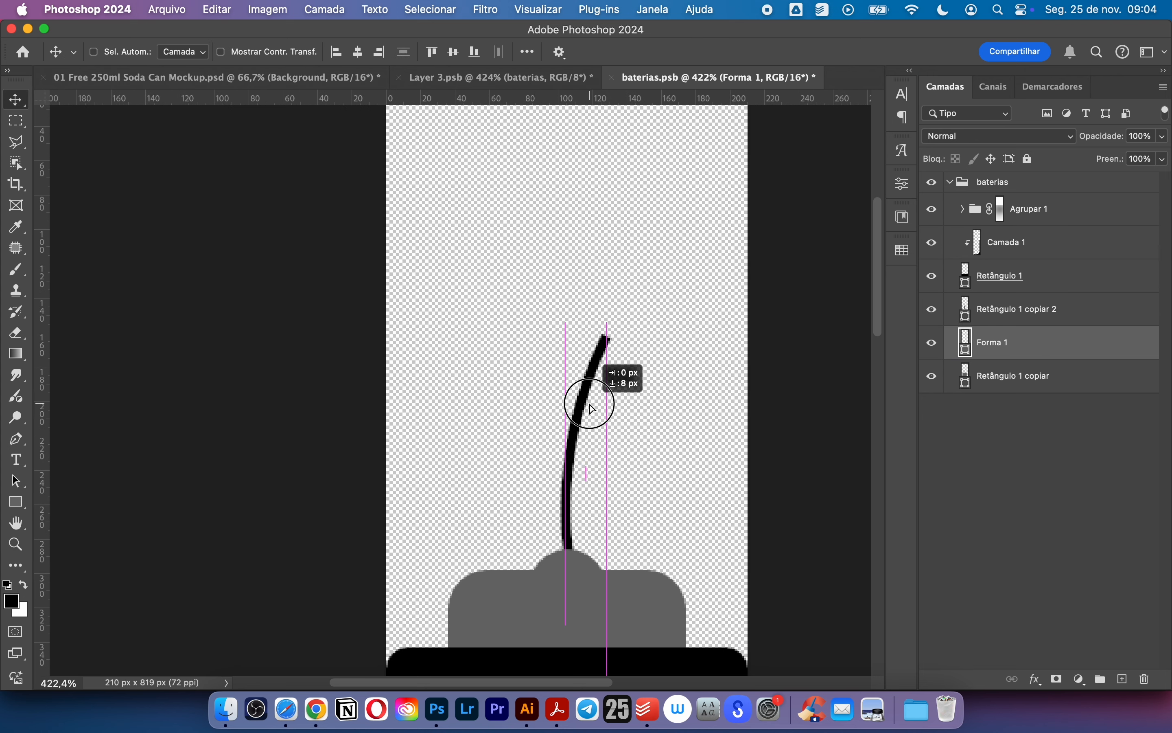
- Draw a spiky gray spark shape about 43 by 43 px with the Pen tool and place it on the fuse's tip
{"action": "key", "text": "p"}
{"action": "key", "text": "alt+bracketleft"}
{"action": "left_click", "coordinate": [486, 234]}
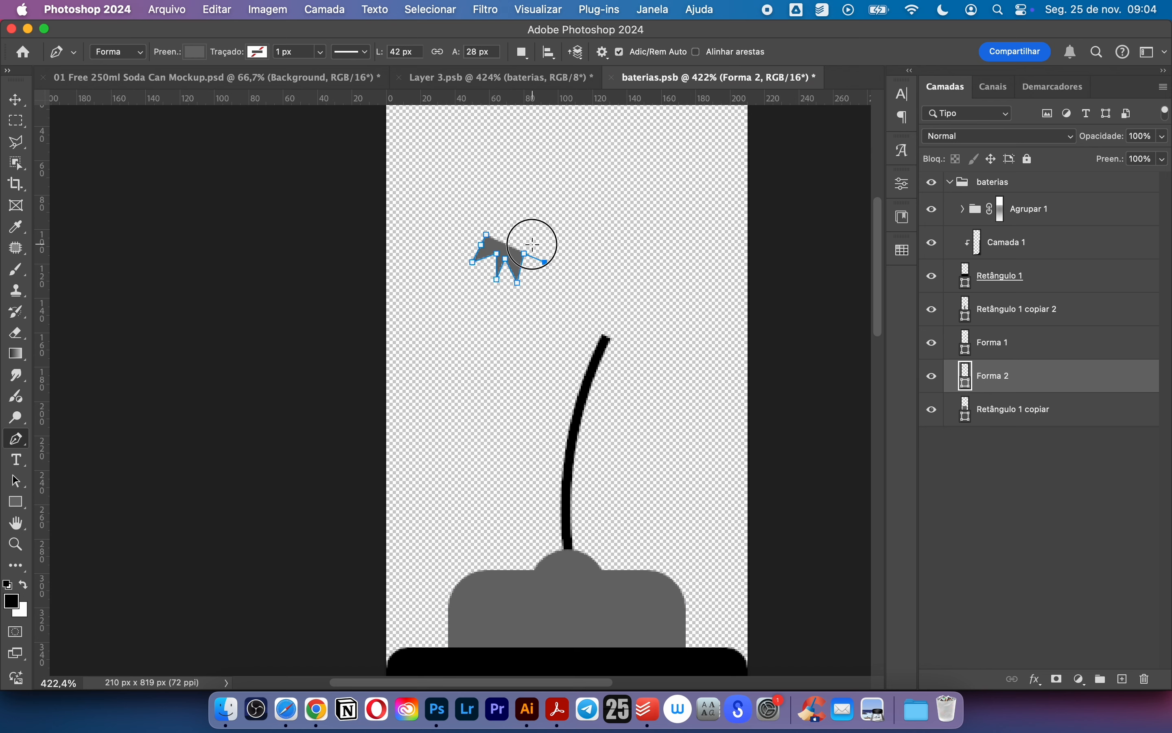
{"action": "key", "text": "v"}
{"action": "left_click_drag", "start_coordinate": [496, 226], "coordinate": [610, 334]}
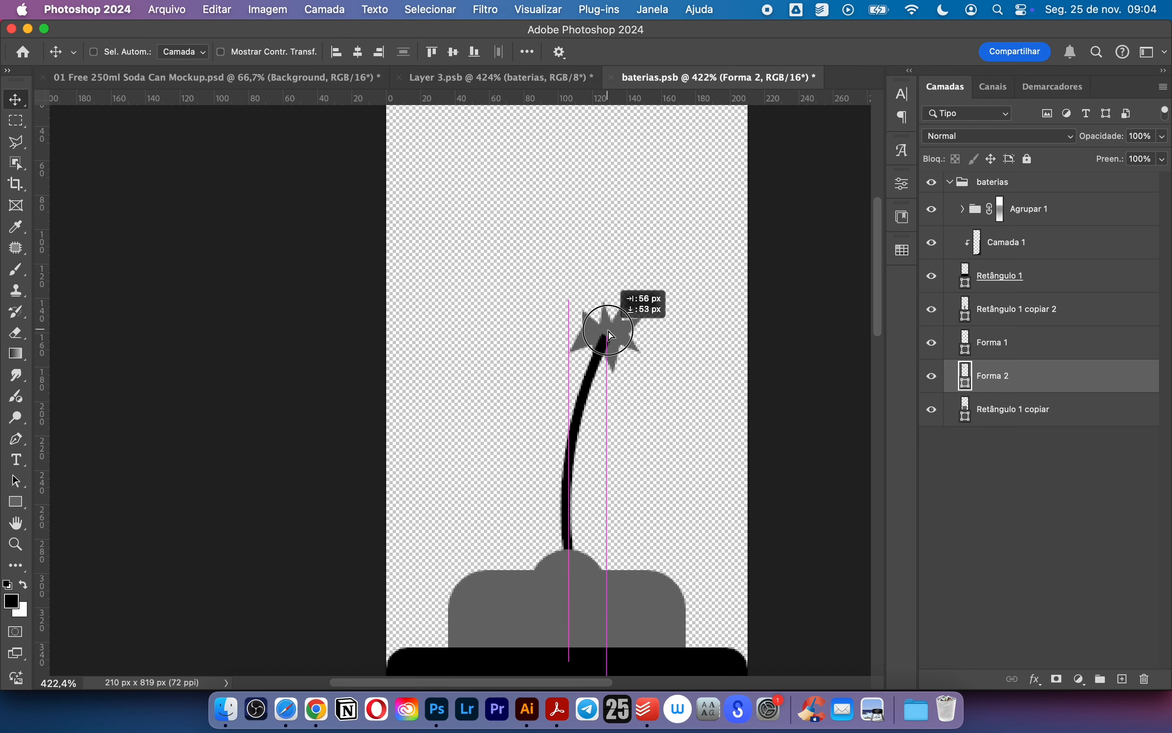
- Bring the spark in front of the fuse line and clean up the uneven anchor points on its left edge
{"action": "left_click_drag", "start_coordinate": [1028, 378], "coordinate": [1014, 338]}
{"action": "key", "text": "super+space"}
{"action": "left_click_drag", "start_coordinate": [620, 328], "coordinate": [645, 345]}
{"action": "key", "text": "p"}
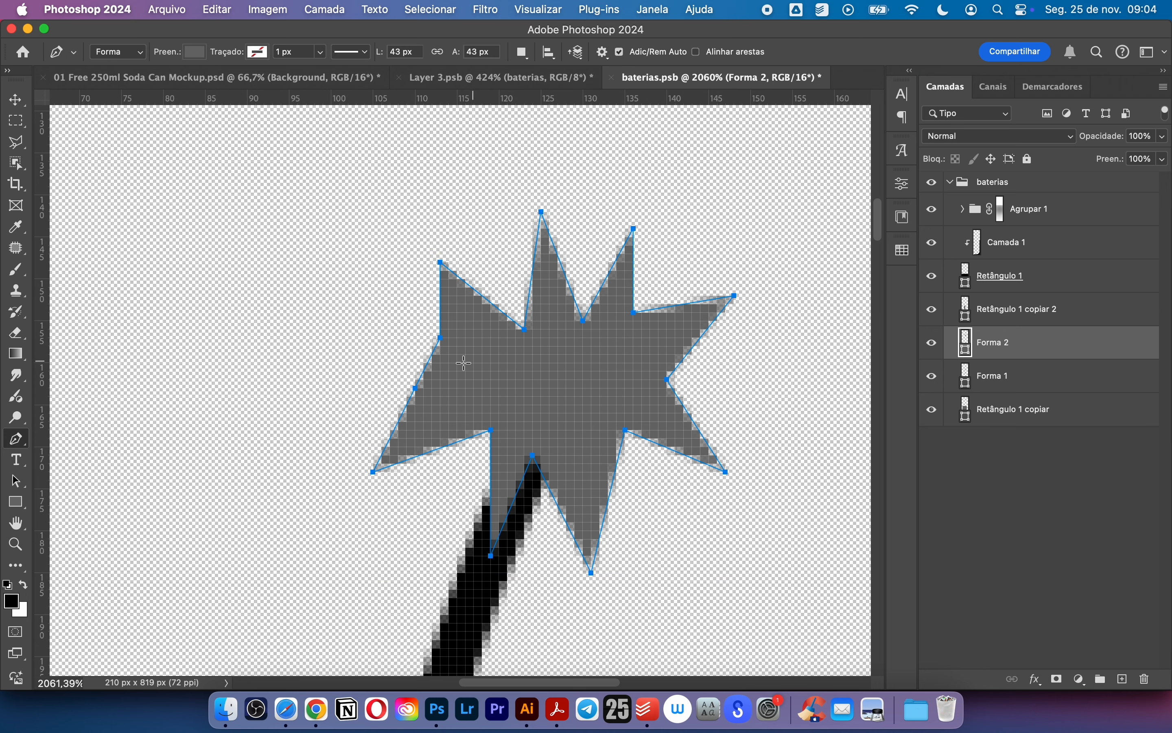
{"action": "left_click", "coordinate": [415, 388]}
{"action": "left_click", "coordinate": [440, 338]}
{"action": "key", "text": "super+space"}
{"action": "left_click_drag", "start_coordinate": [752, 390], "coordinate": [578, 395]}
{"action": "key", "text": "super+space"}
- Fill the spark with red and enlarge it over the fuse's tip
{"action": "key", "text": "v"}
{"action": "left_click_drag", "start_coordinate": [674, 373], "coordinate": [739, 412]}
{"action": "key", "text": "u"}
{"action": "left_click", "coordinate": [196, 54]}
{"action": "key", "text": "v"}
{"action": "key", "text": "super+t"}
{"action": "key", "text": "Return"}
{"action": "key", "text": "super+j"}
{"action": "key", "text": "super+t"}
{"action": "key", "text": "Escape"}
{"action": "left_click", "coordinate": [1022, 365]}
{"action": "left_click", "coordinate": [1022, 354]}
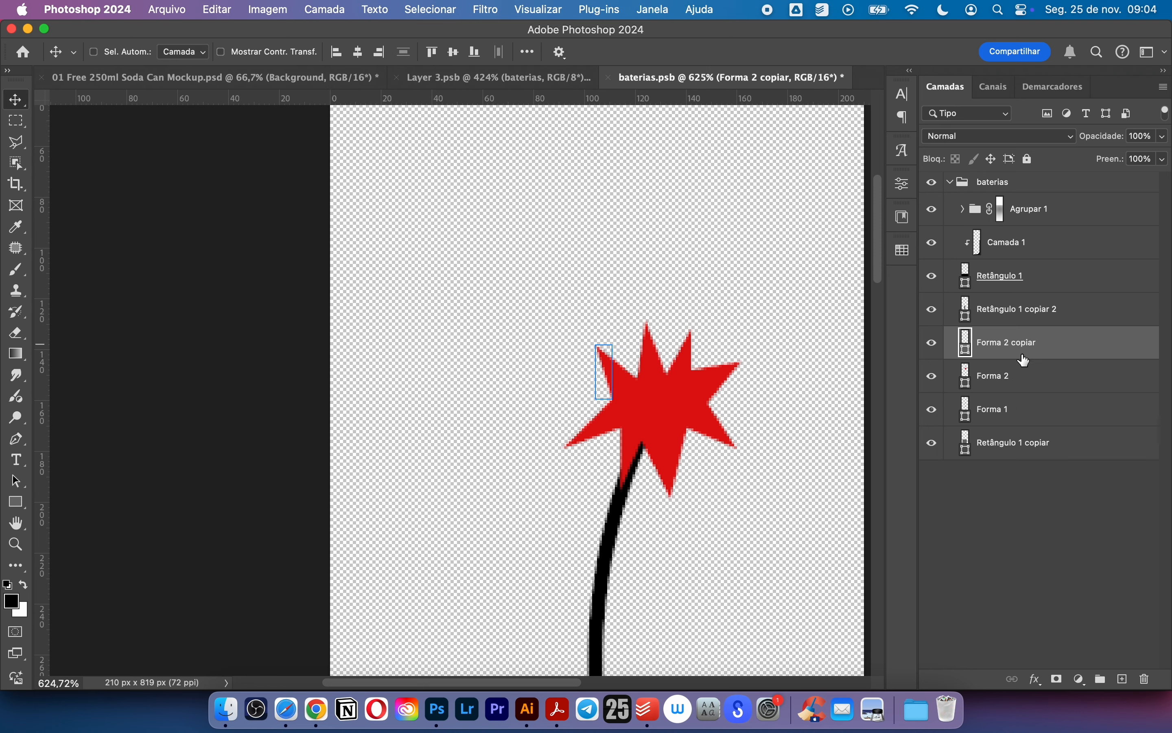
{"action": "key", "text": "Delete"}
- Duplicate the red spark, then shrink and rotate the copy to about 20 by 20 px in the original's center
{"action": "key", "text": "super+j"}
{"action": "key", "text": "super+t"}
{"action": "left_click_drag", "start_coordinate": [741, 409], "coordinate": [762, 362]}
{"action": "key", "text": "super+z"}
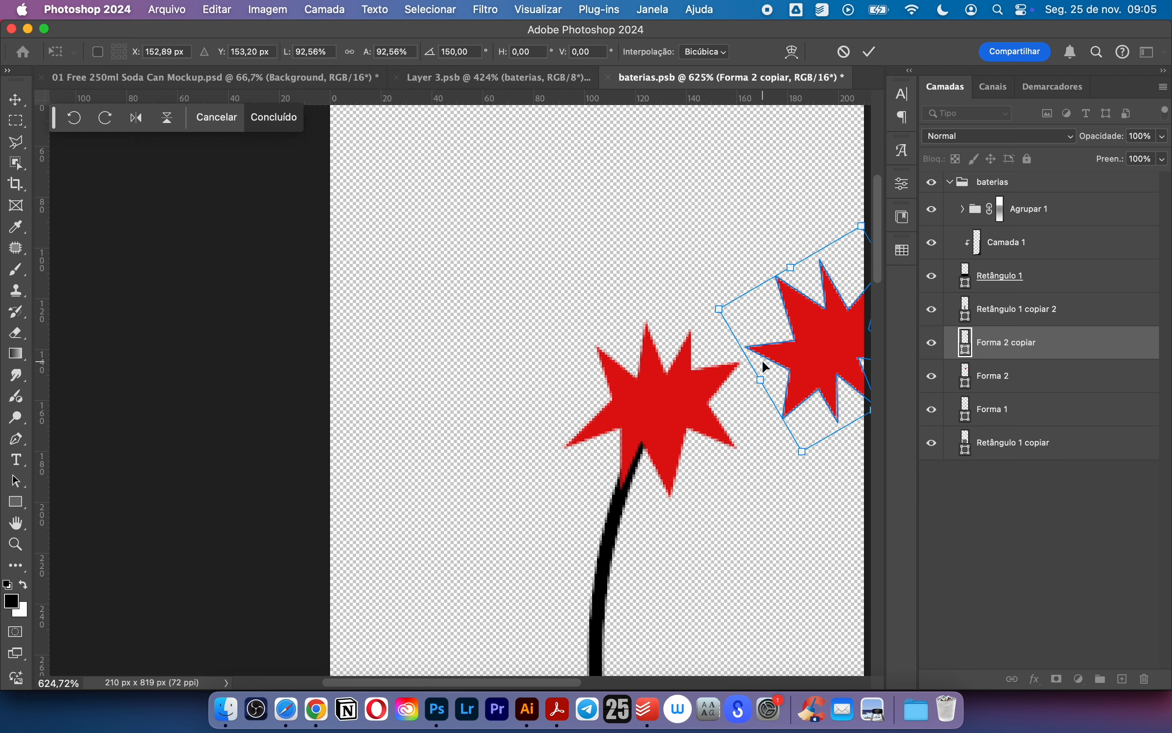
{"action": "key", "text": "super+z"}
{"action": "left_click_drag", "start_coordinate": [627, 367], "coordinate": [633, 377]}
{"action": "left_click_drag", "start_coordinate": [663, 422], "coordinate": [665, 397]}
{"action": "key", "text": "Return"}
- Change the inner spark's fill to yellow and fine-tune its size and position within the red spark
{"action": "left_click", "coordinate": [195, 51]}
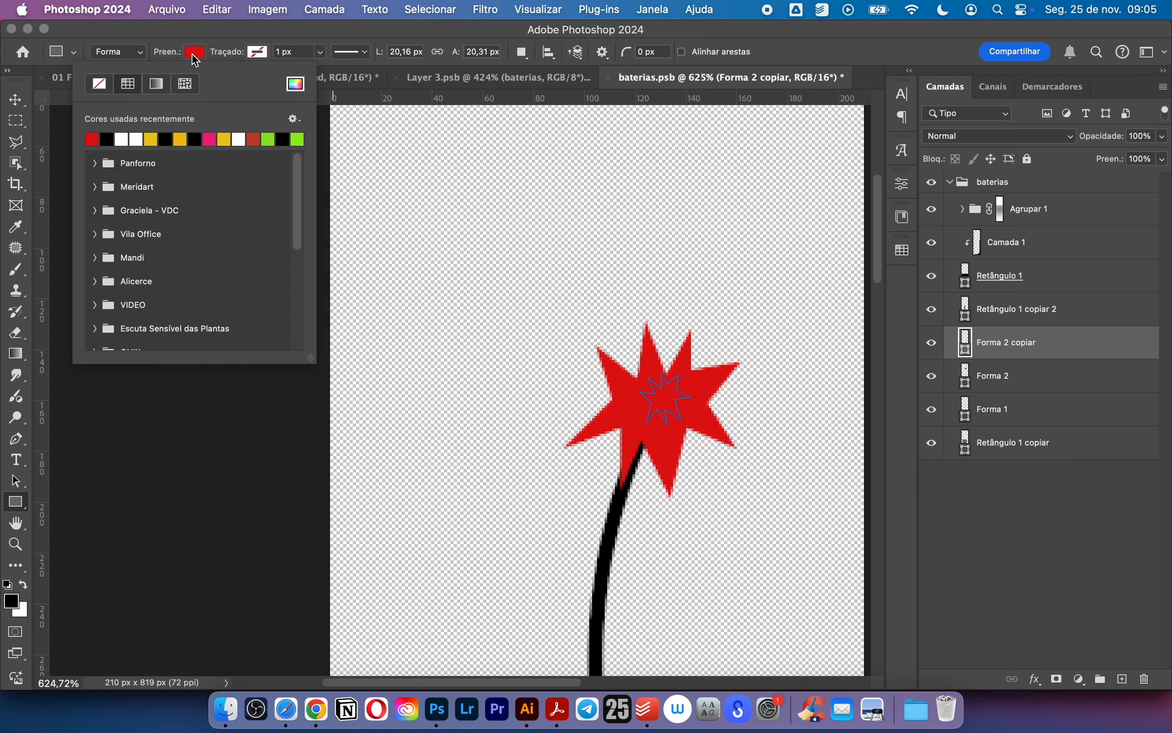
{"action": "key", "text": "Escape"}
{"action": "key", "text": "super+t"}
{"action": "mouse_move", "coordinate": [705, 438]}
{"action": "left_mouse_down"}
{"action": "mouse_move", "coordinate": [712, 424]}
{"action": "mouse_move", "coordinate": [717, 432]}
{"action": "left_mouse_up"}
{"action": "key", "text": "Return"}
{"action": "key", "text": "v"}
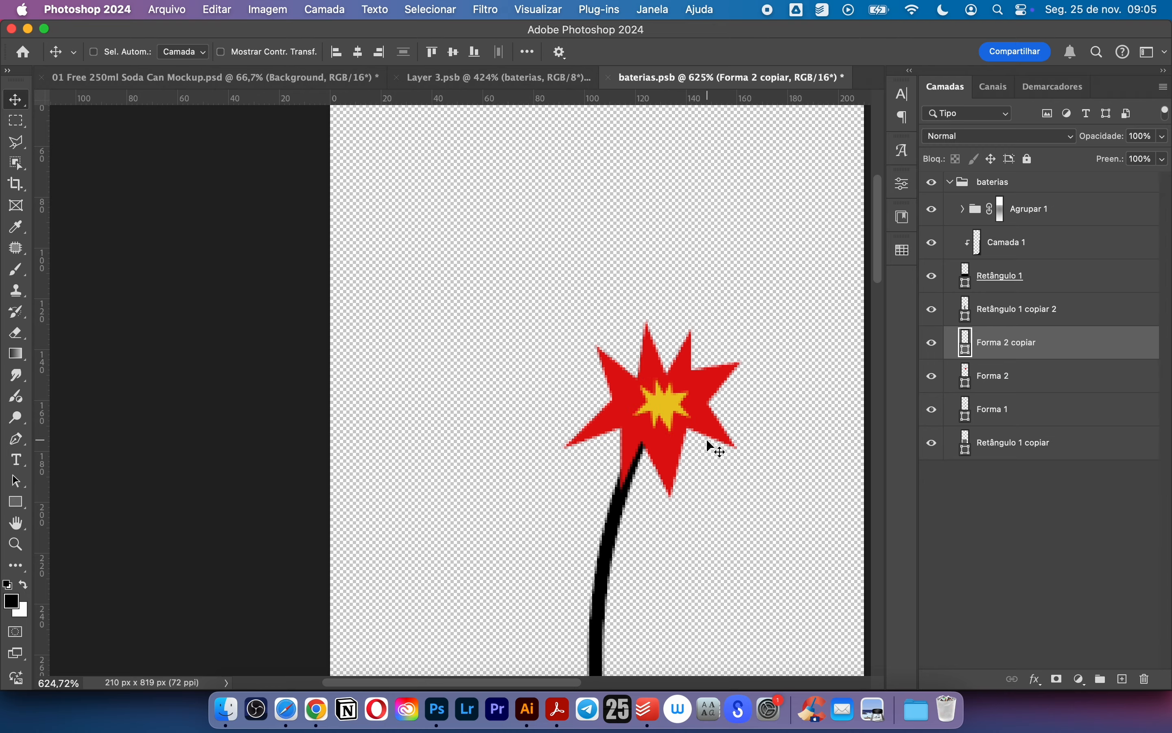
- Save the battery artwork, check it on the label and close the battery file
{"action": "key", "text": "super+s"}
{"action": "left_click", "coordinate": [451, 78]}
{"action": "left_click_drag", "start_coordinate": [749, 320], "coordinate": [725, 346]}
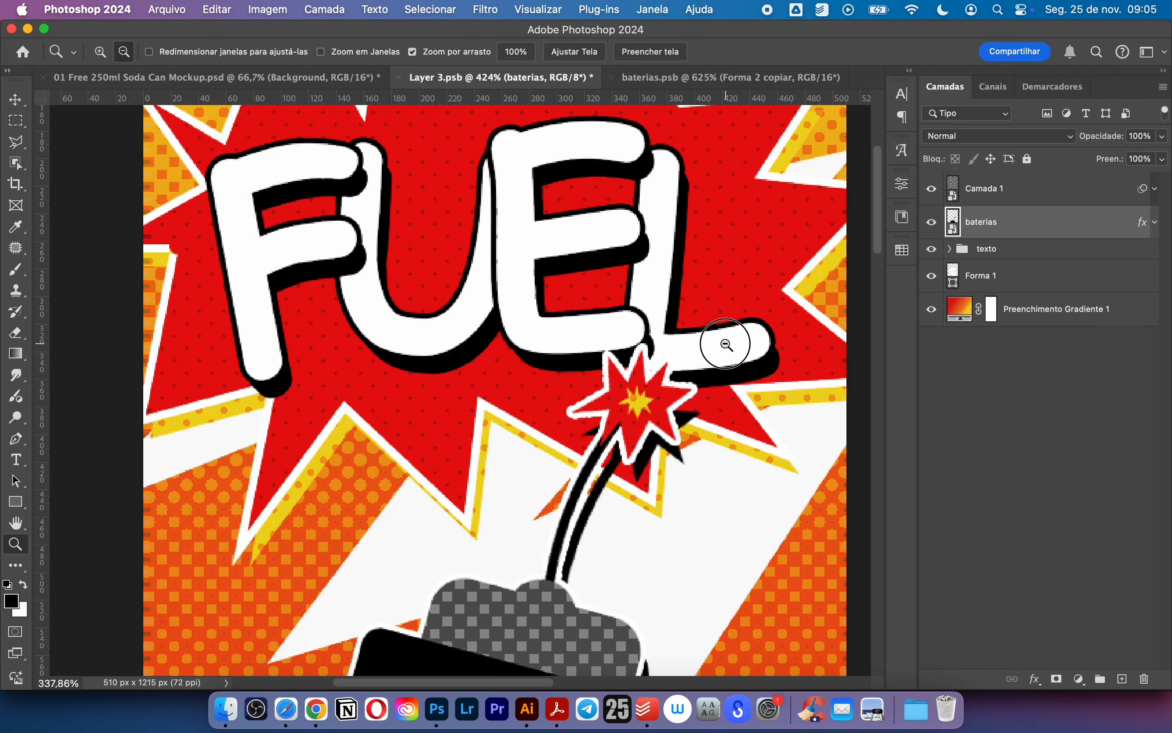
{"action": "left_click_drag", "start_coordinate": [722, 272], "coordinate": [737, 245]}
{"action": "left_click", "coordinate": [574, 51]}
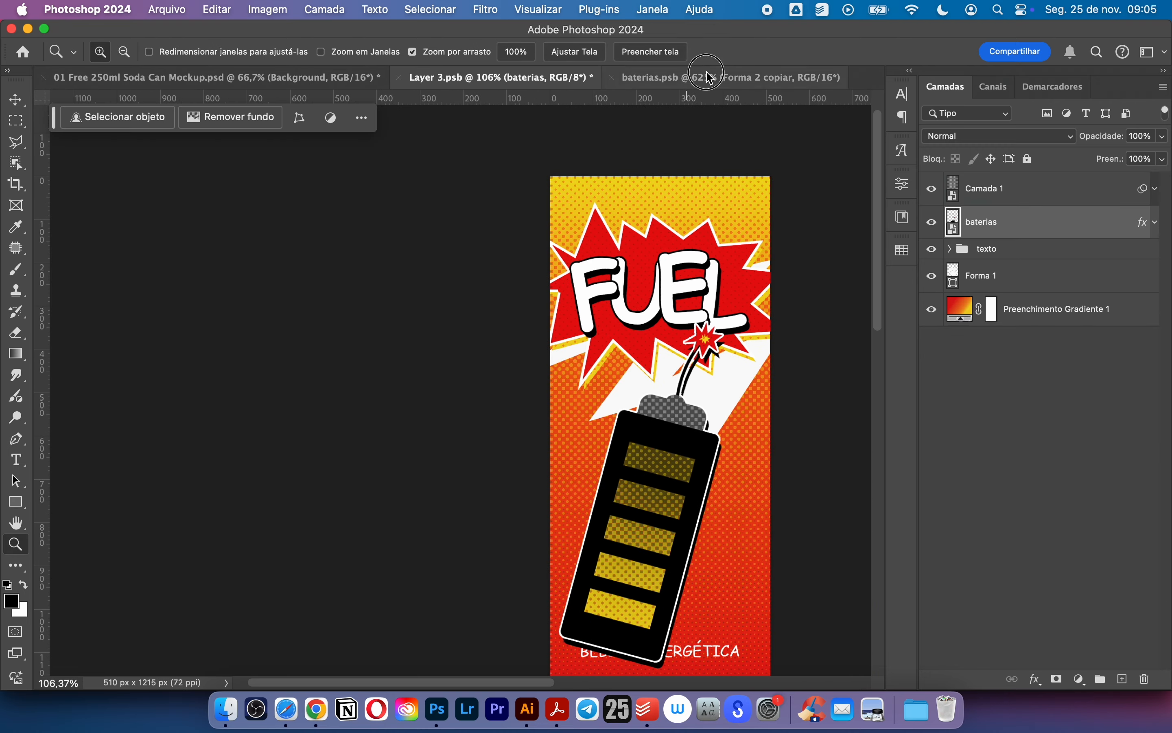
{"action": "left_click", "coordinate": [629, 82]}
{"action": "key", "text": "super+w"}
- Scale the battery down and reposition it between the FUEL lettering and the BEBIDA ENERGÉTICA text
{"action": "key", "text": "super+t"}
{"action": "left_click_drag", "start_coordinate": [611, 623], "coordinate": [626, 565]}
{"action": "left_click_drag", "start_coordinate": [756, 474], "coordinate": [754, 481]}
{"action": "key", "text": "Return"}
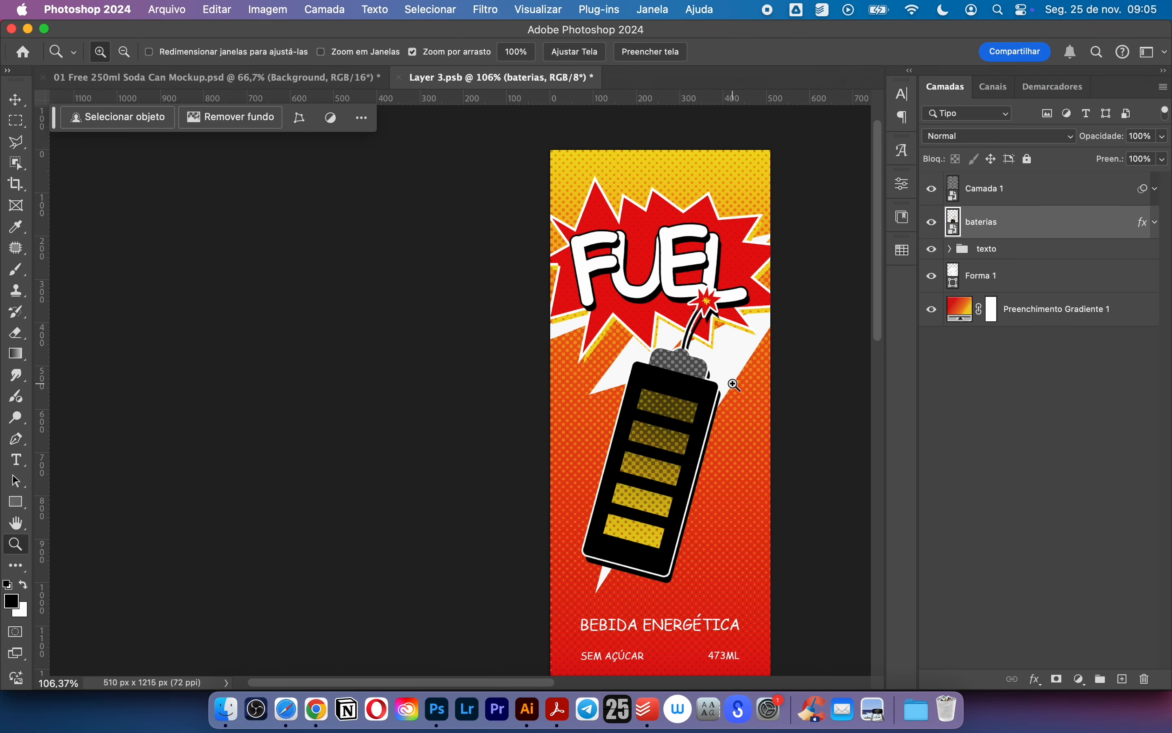
{"action": "key", "text": "v"}
{"action": "left_click_drag", "start_coordinate": [654, 474], "coordinate": [660, 461]}
- Set the distance of the battery layer's drop shadow to 14 px
{"action": "left_click", "coordinate": [1155, 222]}
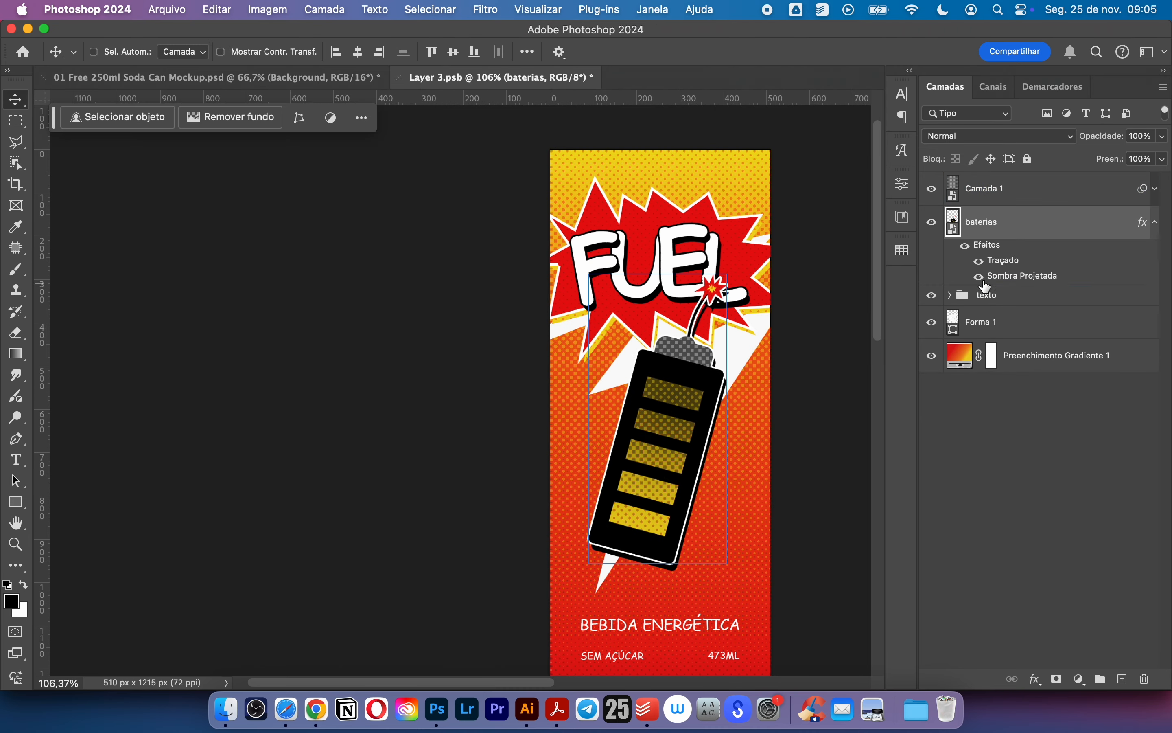
{"action": "left_click", "coordinate": [978, 277]}
{"action": "double_click", "coordinate": [1020, 275]}
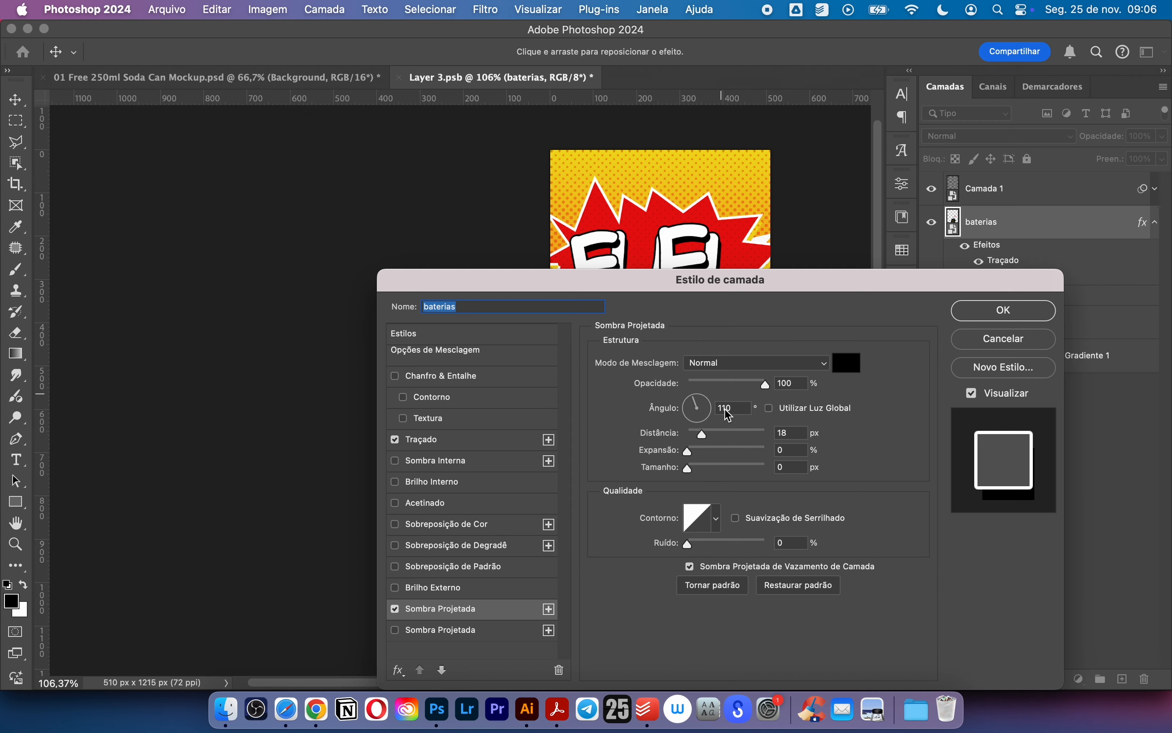
{"action": "left_click_drag", "start_coordinate": [749, 287], "coordinate": [715, 369]}
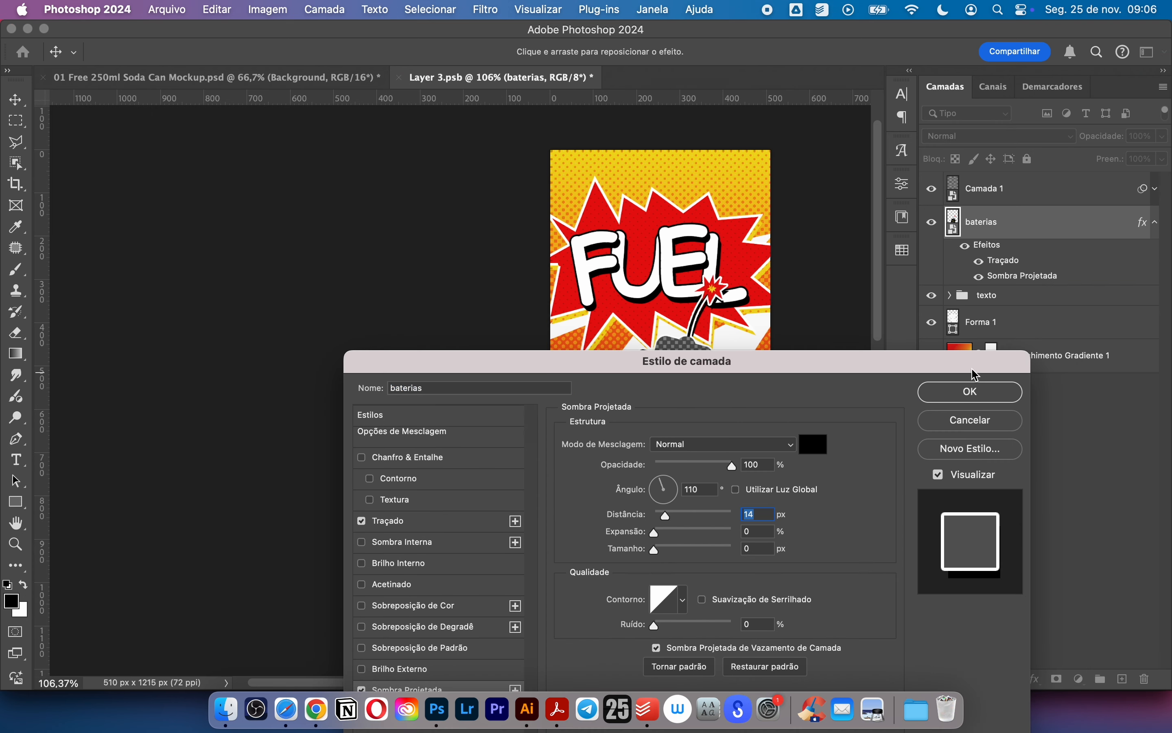
{"action": "left_click", "coordinate": [972, 391]}
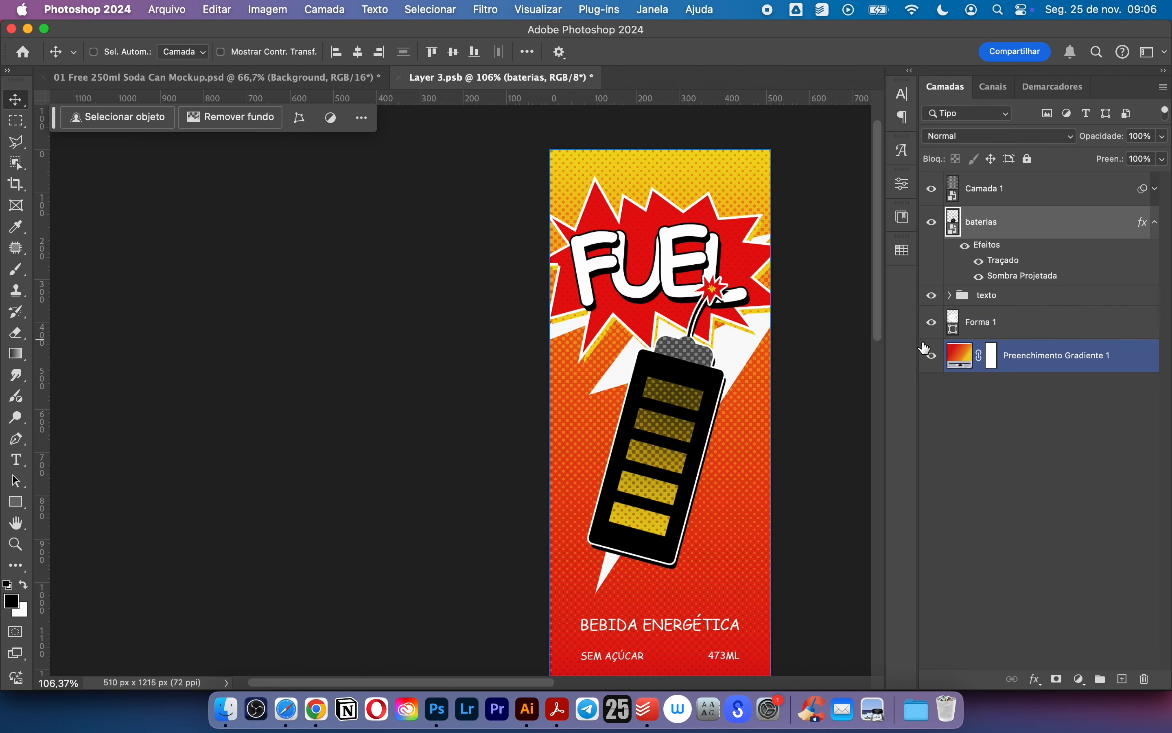
- Enlarge the white lightning bolt behind the battery to about 932 by 1291 px, extending past the label's edges
{"action": "left_click", "coordinate": [964, 323]}
{"action": "key", "text": "super+t"}
{"action": "scroll", "coordinate": [678, 535], "scroll_direction": "down", "scroll_amount": 2}
{"action": "left_click_drag", "start_coordinate": [667, 542], "coordinate": [665, 569]}
{"action": "scroll", "coordinate": [666, 557], "scroll_direction": "up", "scroll_amount": 5}
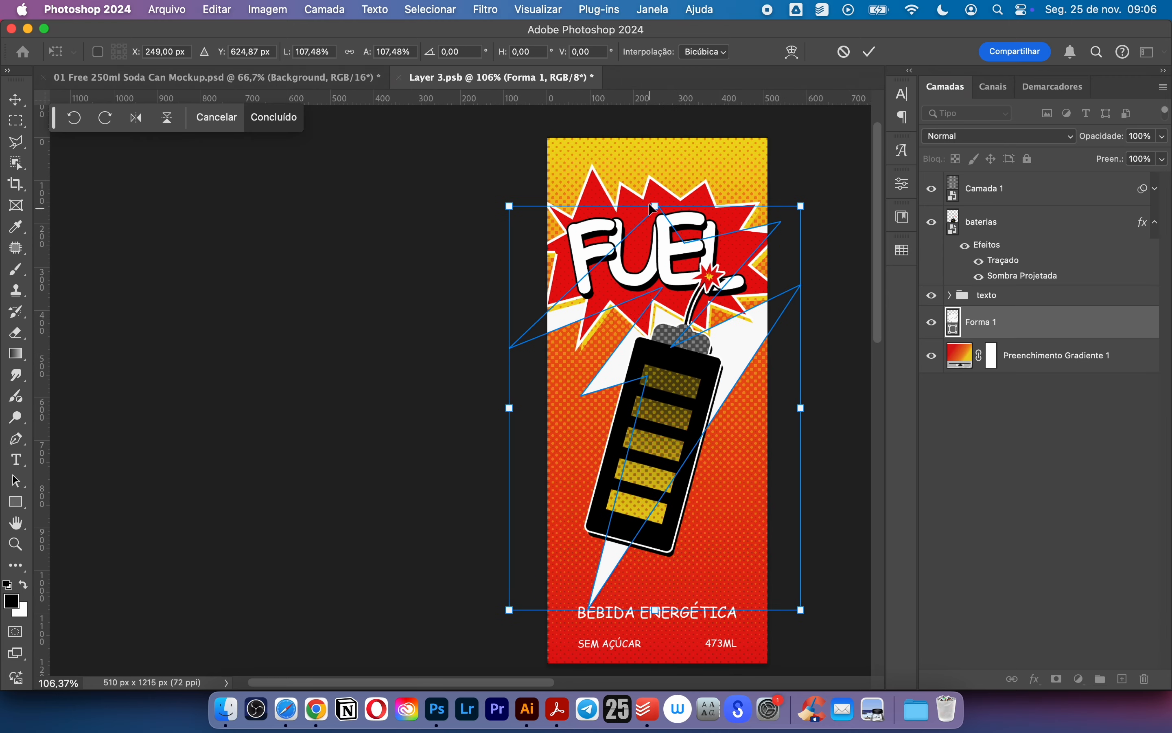
{"action": "left_click_drag", "start_coordinate": [671, 425], "coordinate": [673, 294]}
{"action": "scroll", "coordinate": [676, 295], "scroll_direction": "down", "scroll_amount": 4}
{"action": "left_click_drag", "start_coordinate": [741, 327], "coordinate": [739, 380]}
{"action": "key", "text": "Return"}
{"action": "scroll", "coordinate": [742, 411], "scroll_direction": "down", "scroll_amount": 3}
{"action": "scroll", "coordinate": [750, 374], "scroll_direction": "up", "scroll_amount": 2}
- Fill the lightning bolt shape with yellow
{"action": "key", "text": "u"}
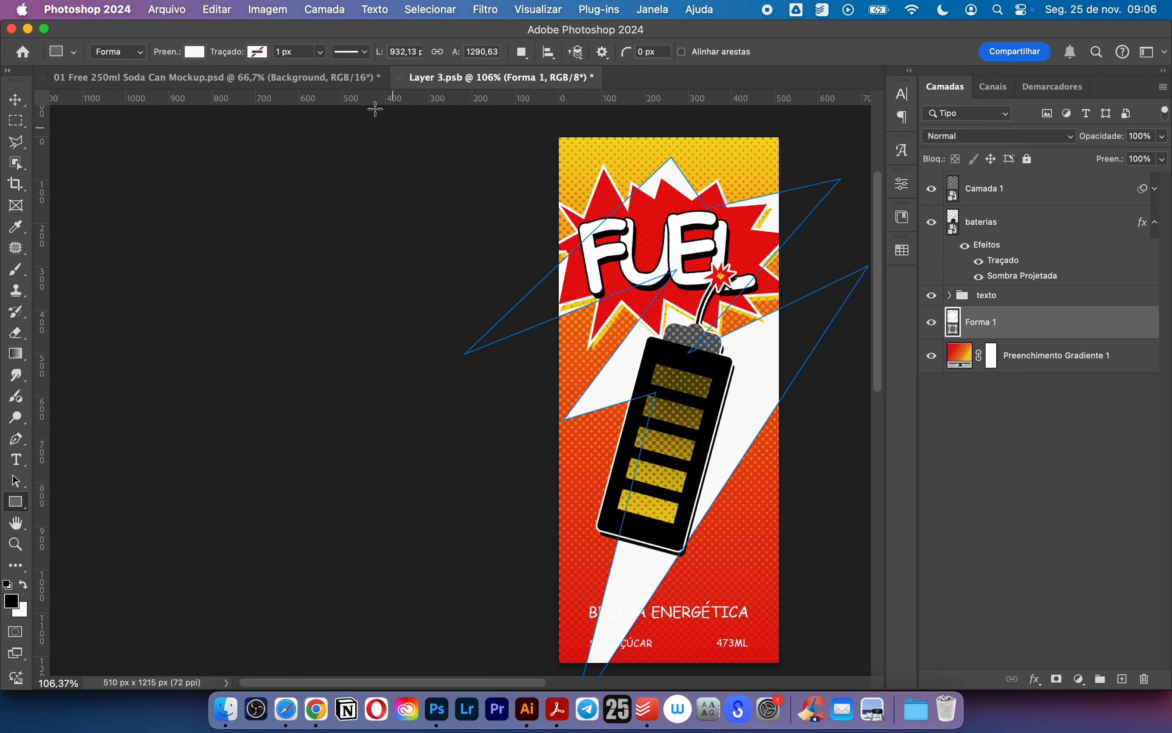
{"action": "left_click", "coordinate": [197, 54]}
{"action": "left_click", "coordinate": [189, 139]}
{"action": "left_click", "coordinate": [1032, 322]}
{"action": "key", "text": "v"}
{"action": "left_click_drag", "start_coordinate": [722, 425], "coordinate": [731, 387]}
{"action": "left_click_drag", "start_coordinate": [683, 473], "coordinate": [758, 463]}
{"action": "left_click_drag", "start_coordinate": [758, 463], "coordinate": [767, 375]}
- Lock the halftone layer and move the SEM AÇÚCAR and 473ML texts up closer to BEBIDA ENERGÉTICA
{"action": "left_click", "coordinate": [1005, 188]}
{"action": "left_click", "coordinate": [1027, 159]}
{"action": "left_click", "coordinate": [669, 545], "text": "super"}
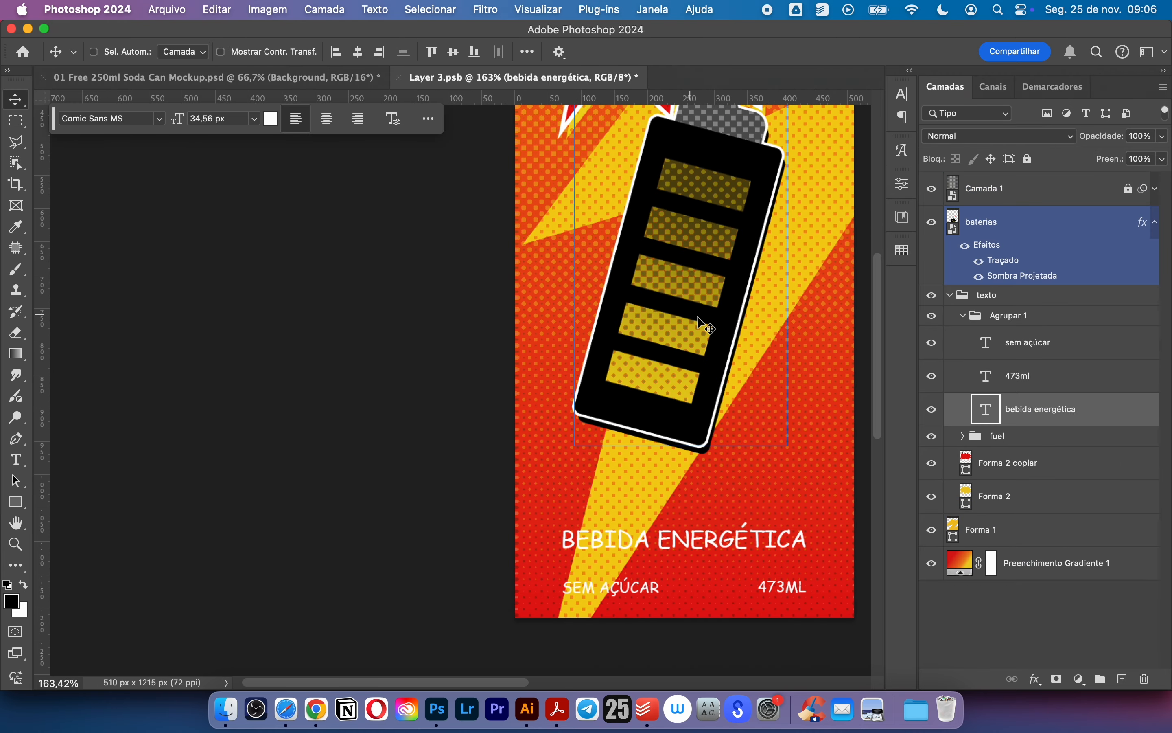
{"action": "left_click_drag", "start_coordinate": [729, 305], "coordinate": [752, 363]}
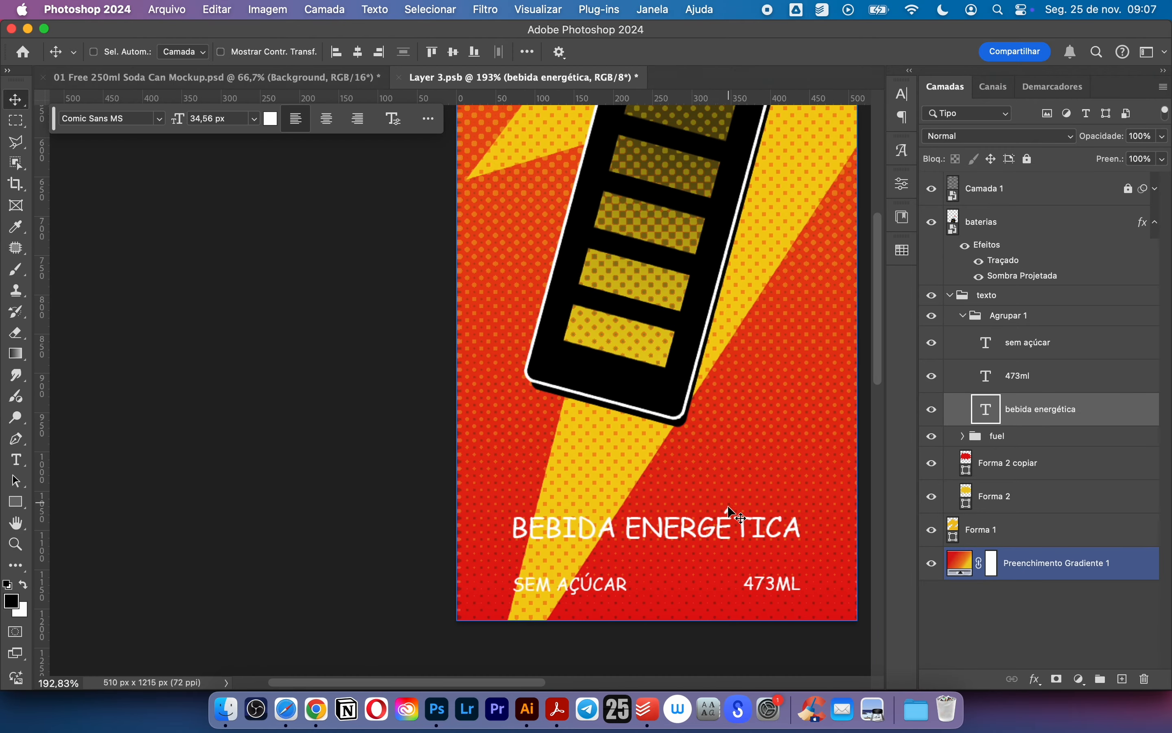
{"action": "left_click", "coordinate": [1017, 375]}
{"action": "left_click", "coordinate": [1027, 343]}
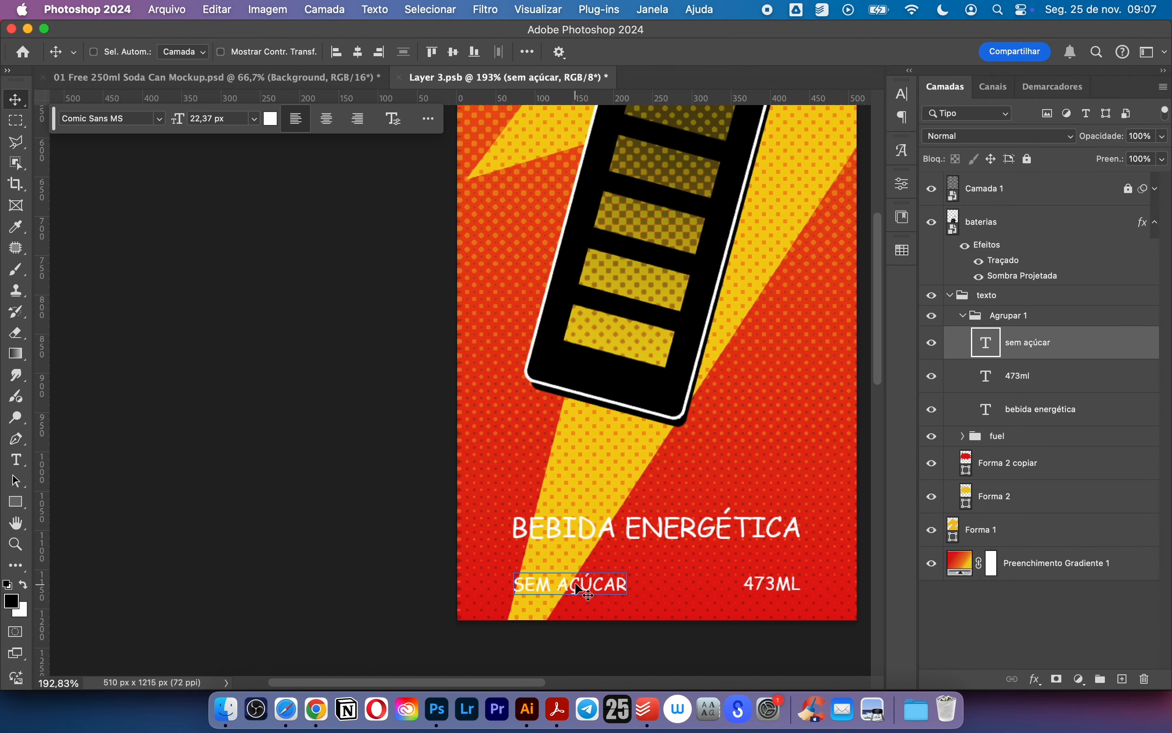
{"action": "key", "text": "shift+Up"}
{"action": "key", "text": "shift+Up"}
{"action": "left_click", "coordinate": [1033, 371]}
{"action": "left_click_drag", "start_coordinate": [767, 581], "coordinate": [767, 562]}
- Create a rectangle 100 px high over the bottom texts and widen it to 406 px
{"action": "left_click_drag", "start_coordinate": [781, 433], "coordinate": [814, 441]}
{"action": "key", "text": "u"}
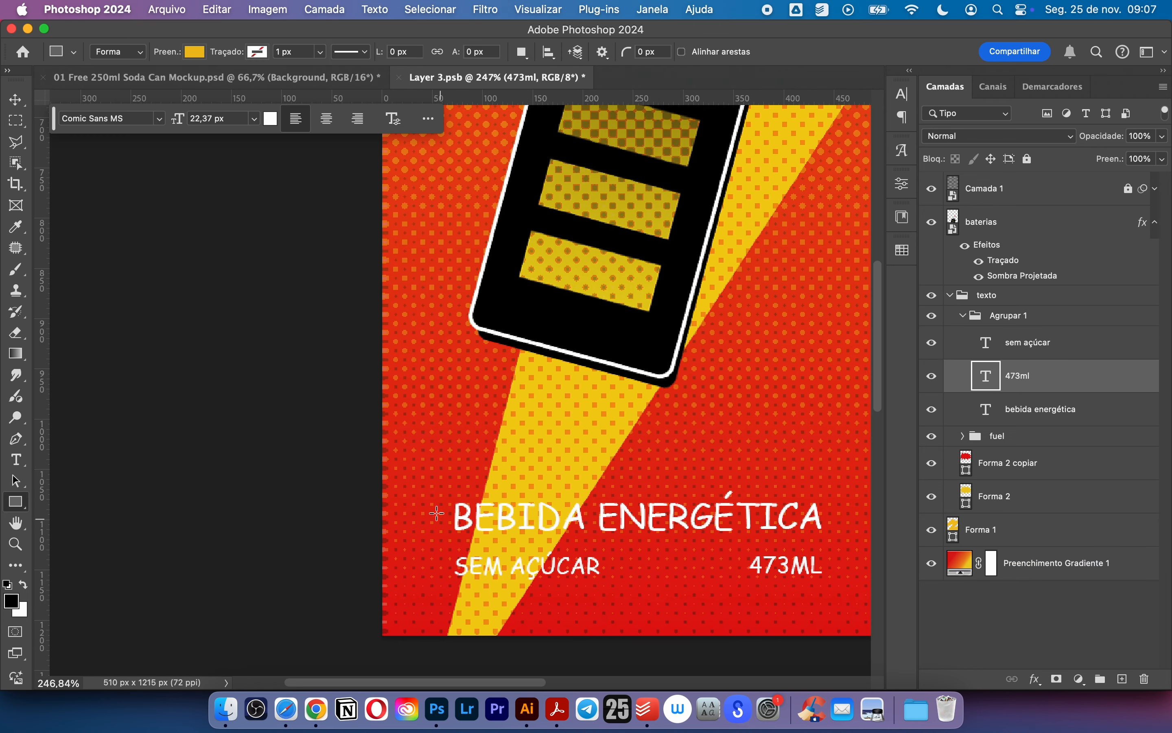
{"action": "left_click", "coordinate": [433, 533]}
{"action": "left_click", "coordinate": [637, 417]}
{"action": "left_click_drag", "start_coordinate": [532, 540], "coordinate": [840, 540]}
{"action": "left_click", "coordinate": [270, 116]}
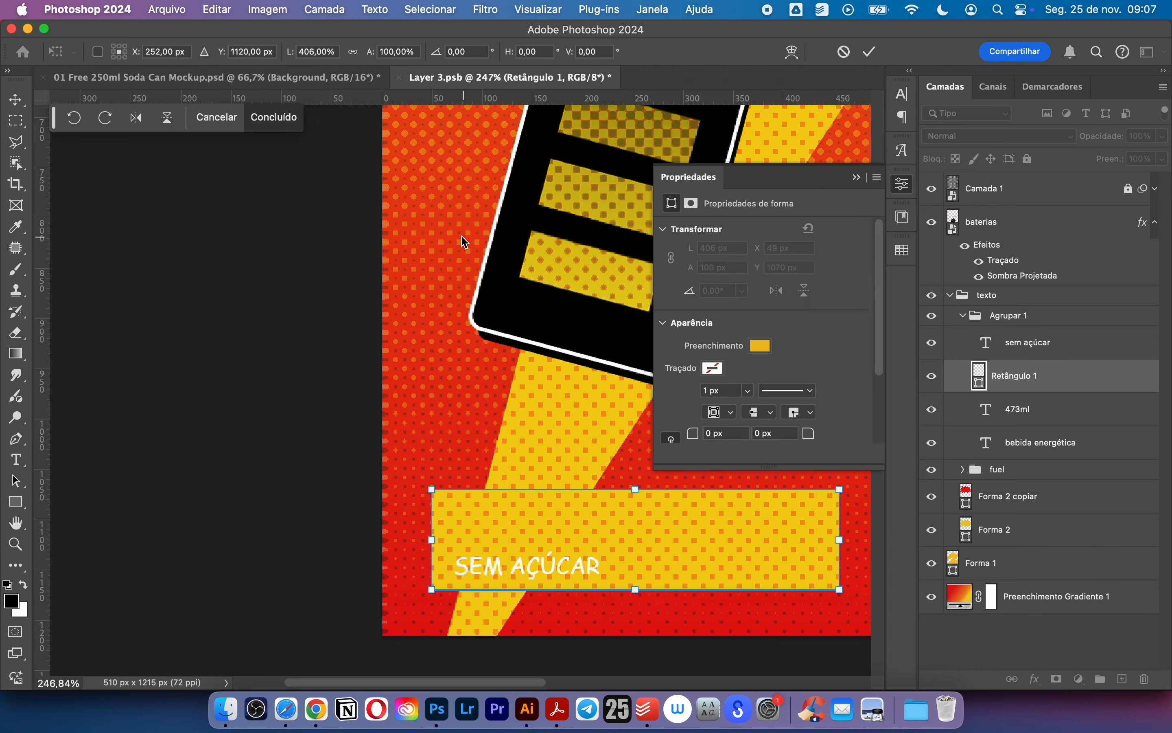
- Fill the rectangle with orange and place its layer beneath the three text layers
{"action": "left_click", "coordinate": [765, 348]}
{"action": "left_click", "coordinate": [877, 378]}
{"action": "left_click", "coordinate": [265, 622]}
{"action": "left_click", "coordinate": [460, 421]}
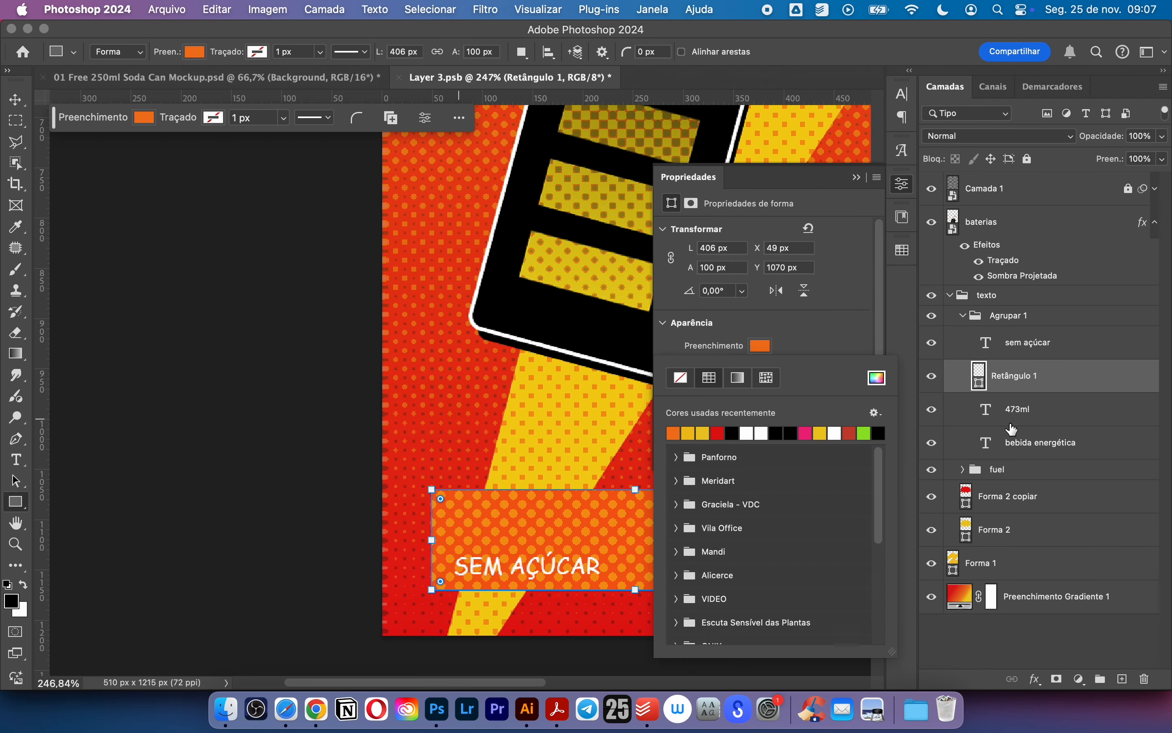
{"action": "left_click_drag", "start_coordinate": [1042, 383], "coordinate": [1067, 445]}
{"action": "left_click", "coordinate": [856, 177]}
- Shift the orange rectangle's corner points to give it a slanted, uneven comic-caption shape
{"action": "key", "text": "p"}
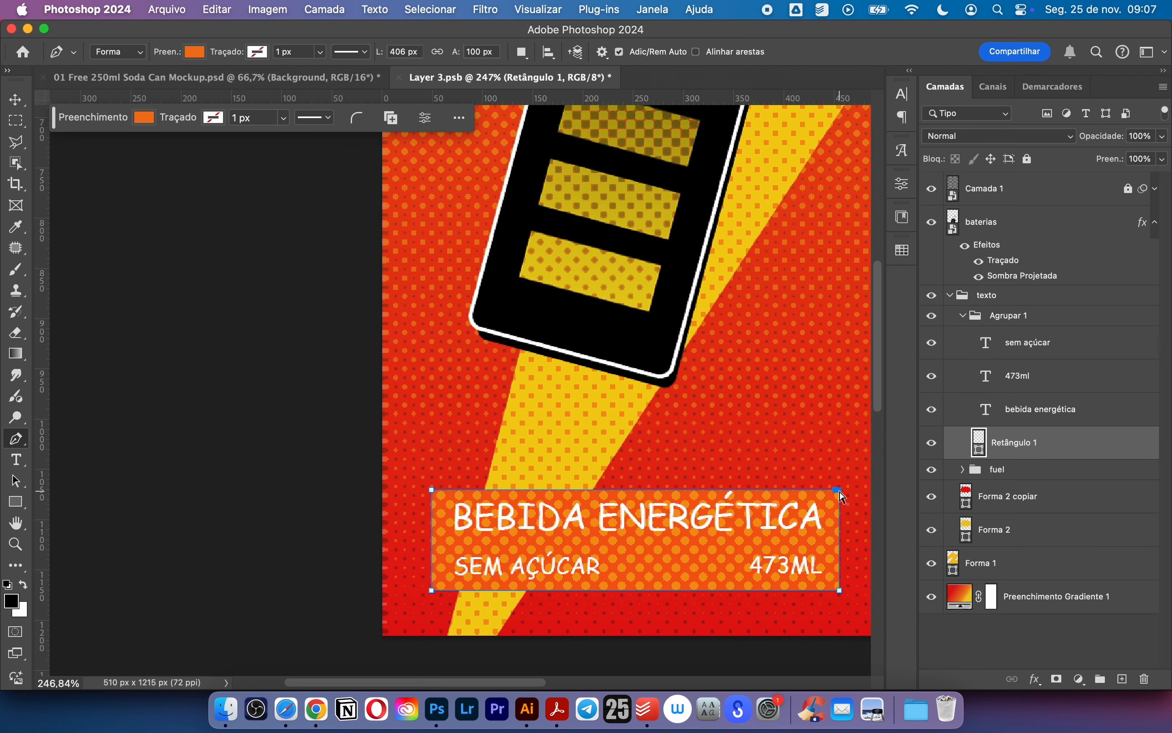
{"action": "left_click_drag", "start_coordinate": [841, 491], "coordinate": [843, 473]}
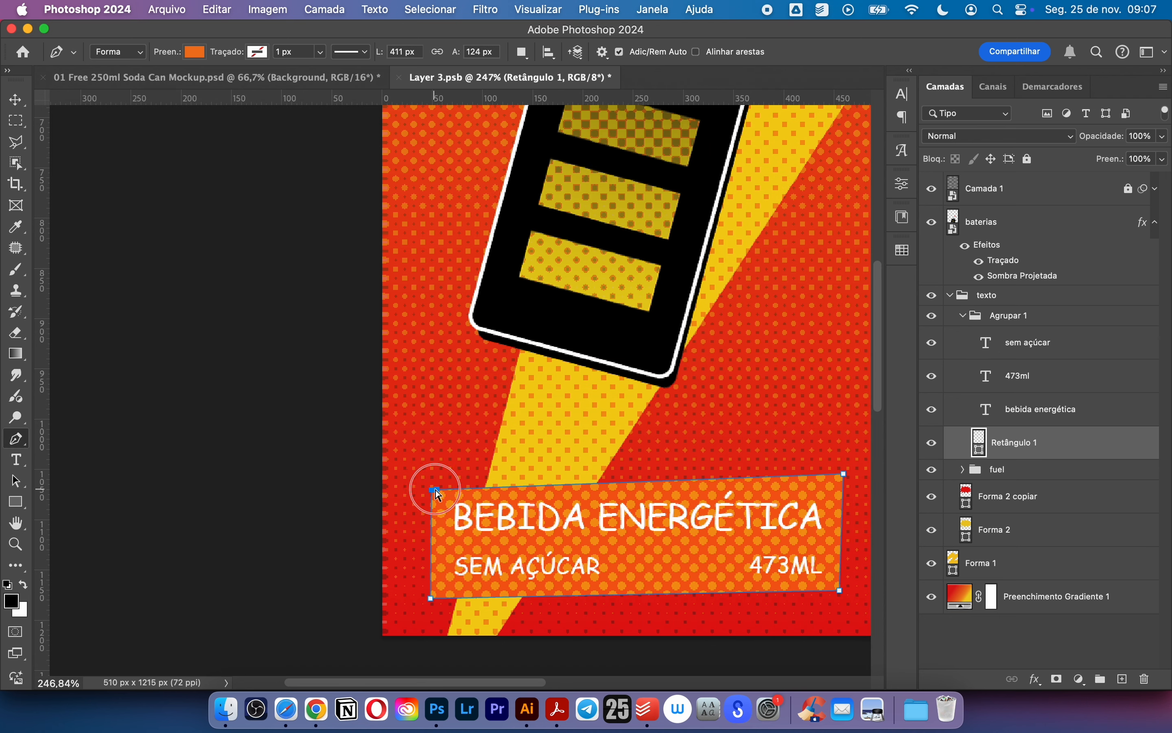
{"action": "key", "text": "v"}
- Add a black drop shadow to the orange caption box with 100% opacity and 14 px distance
{"action": "double_click", "coordinate": [1111, 443]}
{"action": "left_click", "coordinate": [397, 610]}
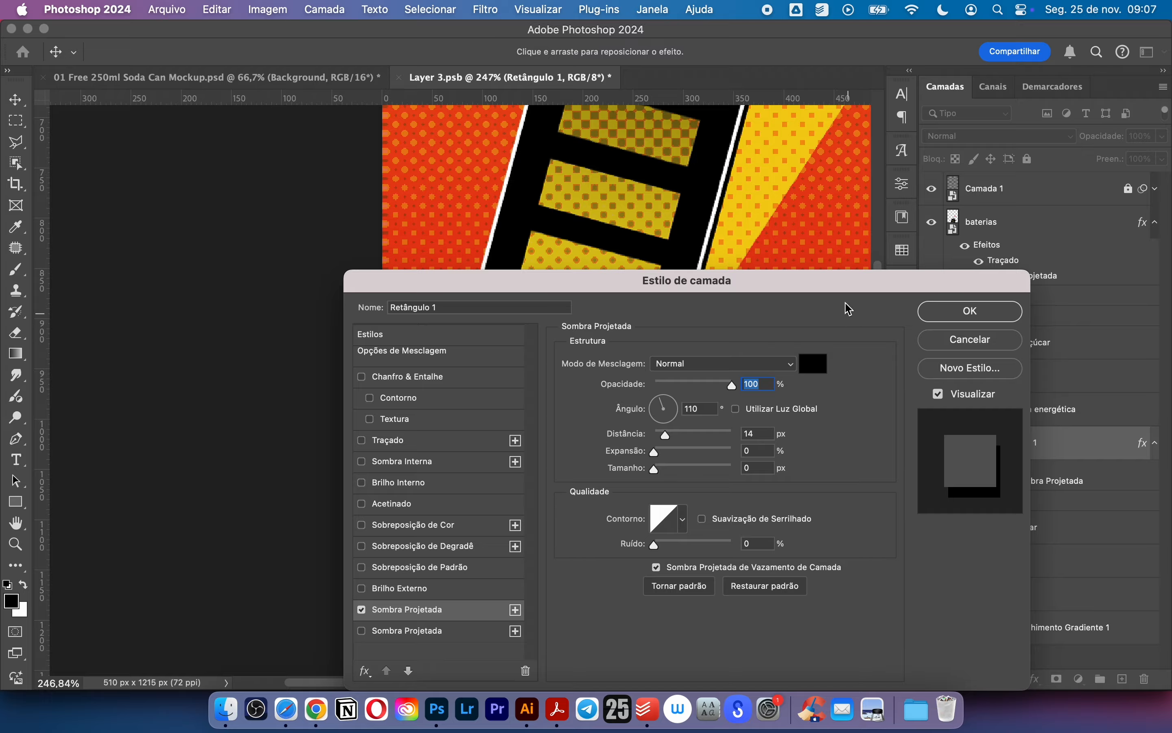
{"action": "left_click_drag", "start_coordinate": [1022, 275], "coordinate": [600, 410]}
{"action": "key", "text": "Return"}
- Shrink the three texts inside the caption box, then scale down and raise the whole caption group
{"action": "left_click", "coordinate": [1042, 315]}
{"action": "key", "text": "super+t"}
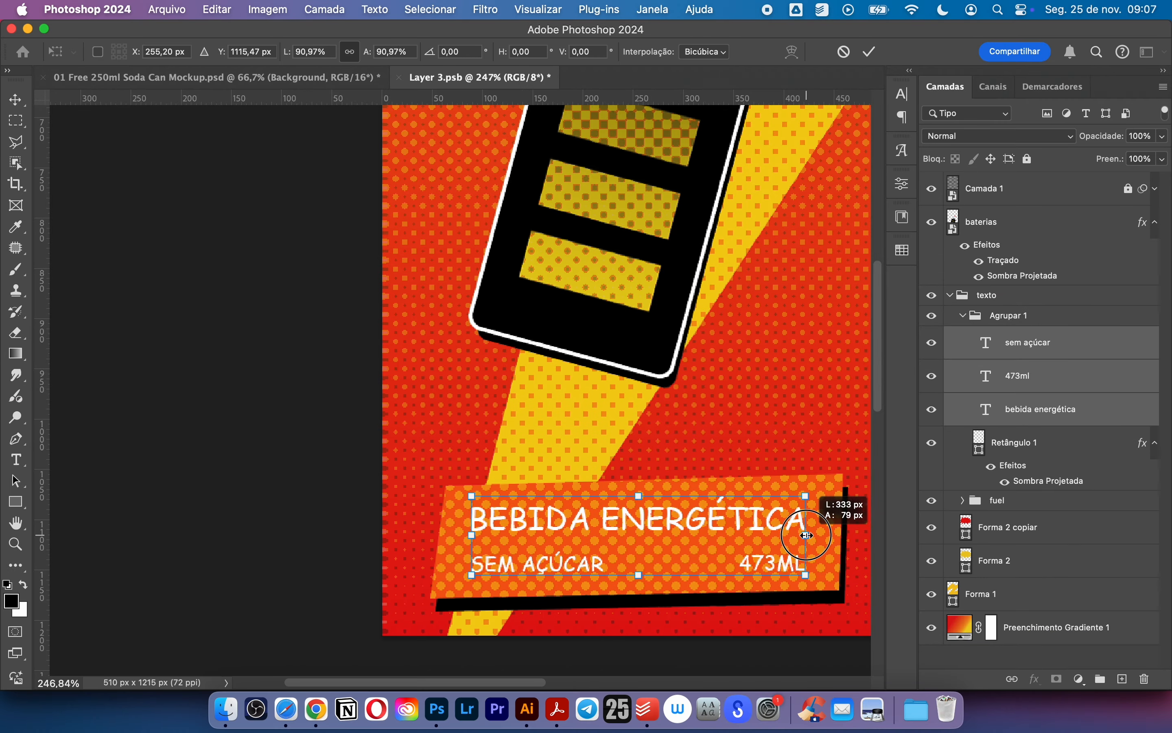
{"action": "left_click_drag", "start_coordinate": [637, 598], "coordinate": [672, 544]}
{"action": "key", "text": "Return"}
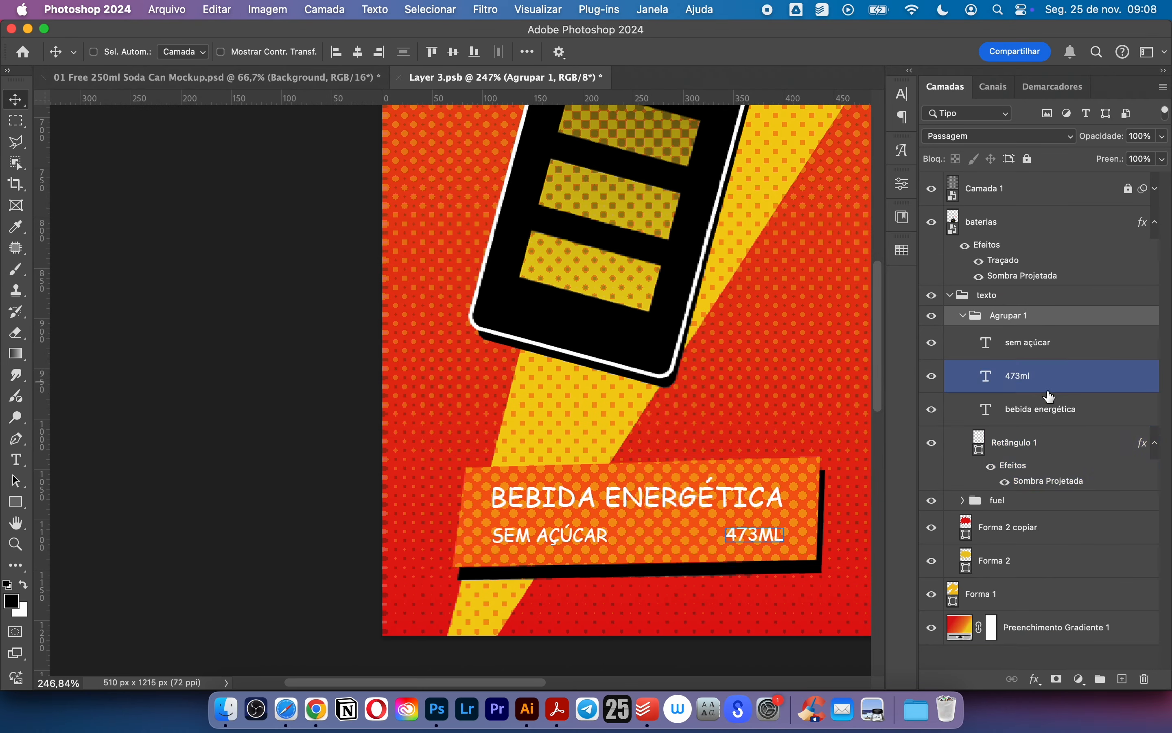
- Give the orange caption box a white stroke 6 px wide
{"action": "left_click", "coordinate": [1049, 442]}
{"action": "key", "text": "u"}
{"action": "left_click", "coordinate": [195, 52]}
{"action": "left_click", "coordinate": [298, 49]}
{"action": "type", "text": "5"}
{"action": "key", "text": "Return"}
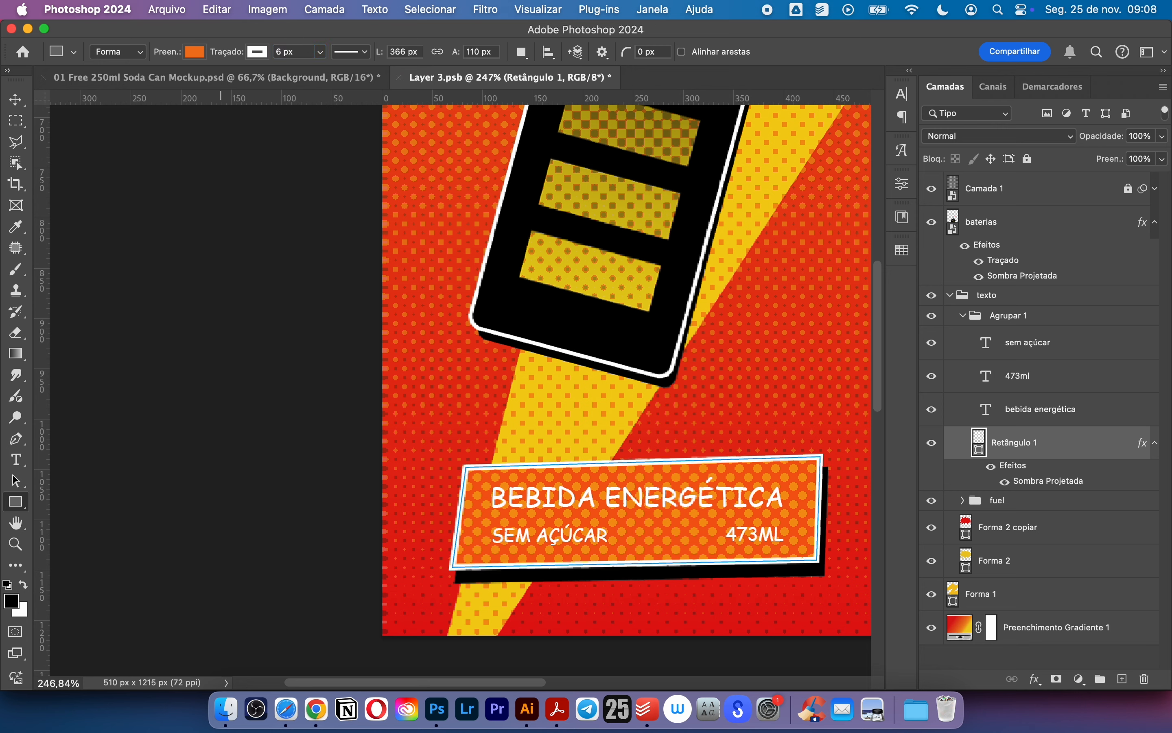
{"action": "key", "text": "v"}
- Unlock the halftone layer, add a layer mask and paint out the dots over the caption box with a soft black brush
{"action": "scroll", "coordinate": [774, 377], "scroll_direction": "right", "scroll_amount": 1}
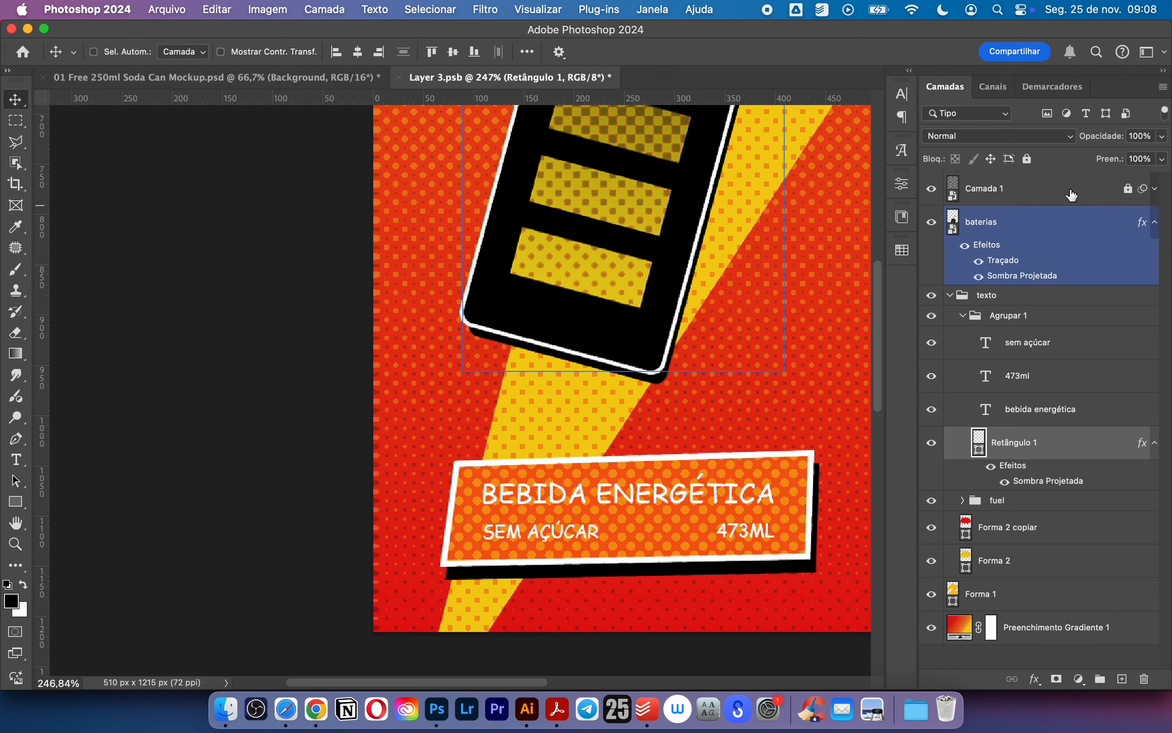
{"action": "left_click", "coordinate": [1128, 188]}
{"action": "left_click", "coordinate": [1056, 679]}
{"action": "key", "text": "b"}
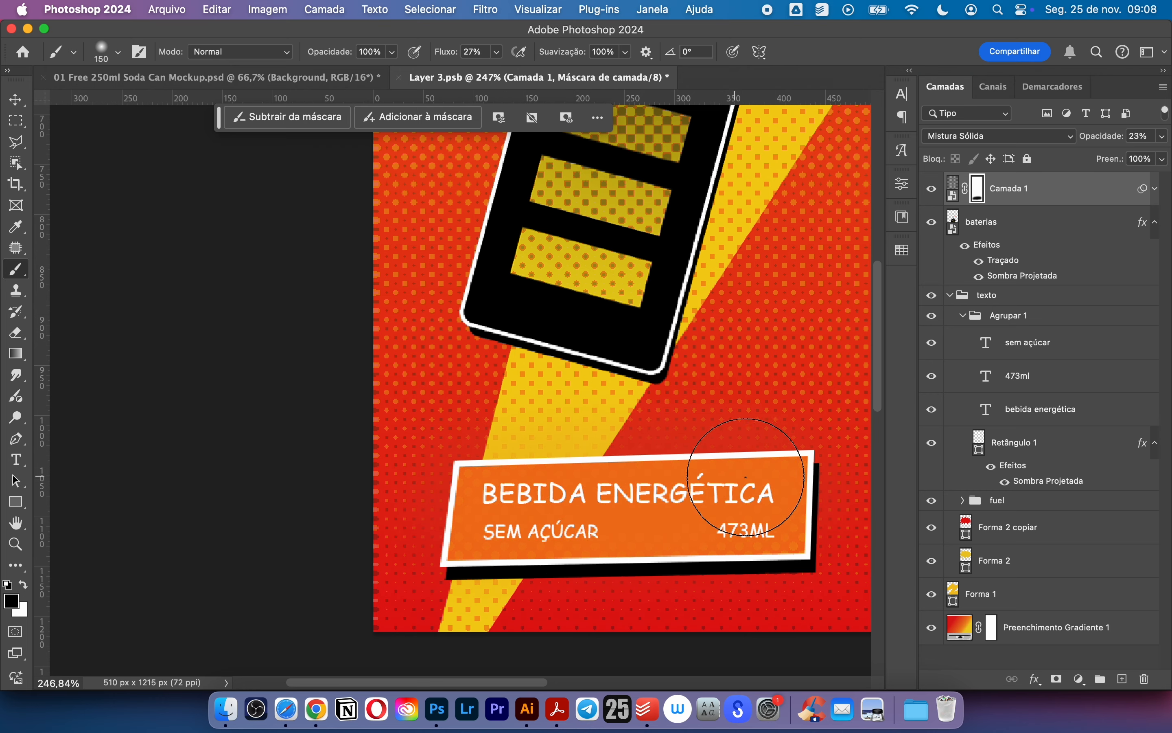
- Paint white on the halftone mask with a soft 90 px brush at 11% flow to partly restore dots around the caption
{"action": "key", "text": "z"}
{"action": "mouse_move", "coordinate": [777, 425]}
{"action": "left_mouse_down"}
{"action": "mouse_move", "coordinate": [712, 448]}
{"action": "mouse_move", "coordinate": [683, 482]}
{"action": "mouse_move", "coordinate": [760, 483]}
{"action": "left_mouse_up"}
{"action": "key", "text": "b"}
{"action": "key", "text": "x"}
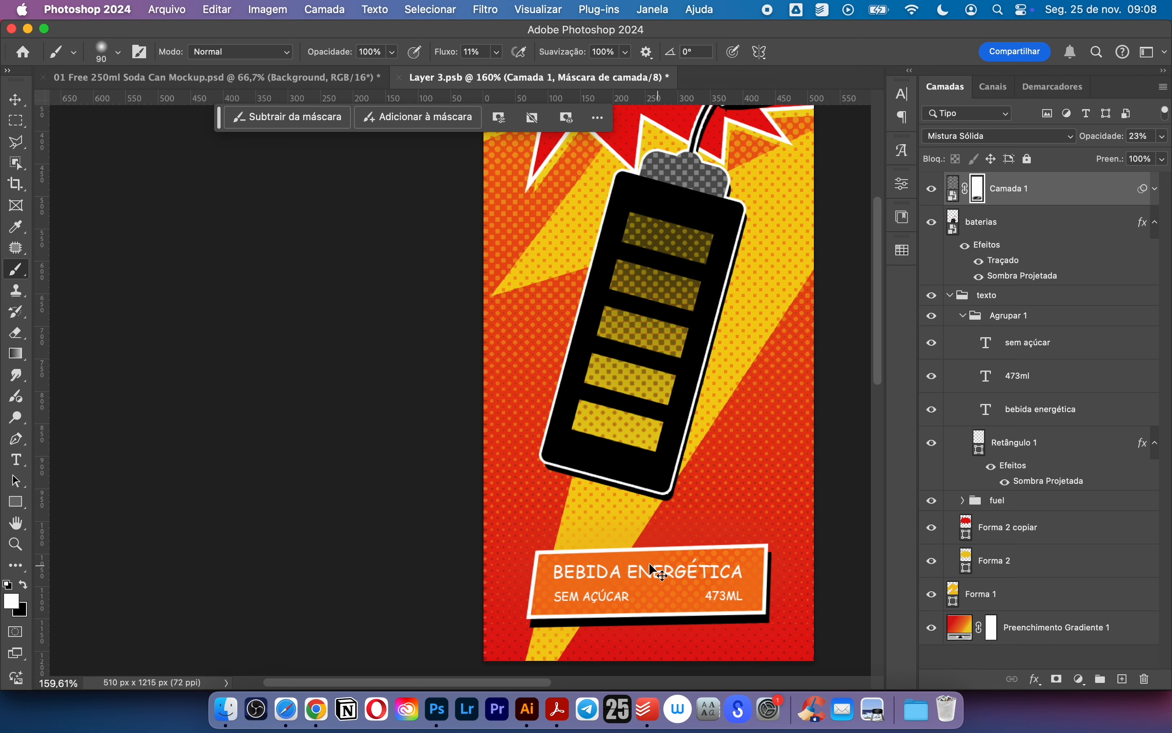
{"action": "mouse_move", "coordinate": [757, 459]}
{"action": "left_mouse_down"}
{"action": "mouse_move", "coordinate": [793, 473]}
{"action": "mouse_move", "coordinate": [762, 401]}
{"action": "left_mouse_up"}
{"action": "left_click", "coordinate": [1027, 158]}
{"action": "left_click", "coordinate": [950, 296]}
{"action": "left_click", "coordinate": [975, 195]}
{"action": "left_click_drag", "start_coordinate": [505, 494], "coordinate": [709, 483]}
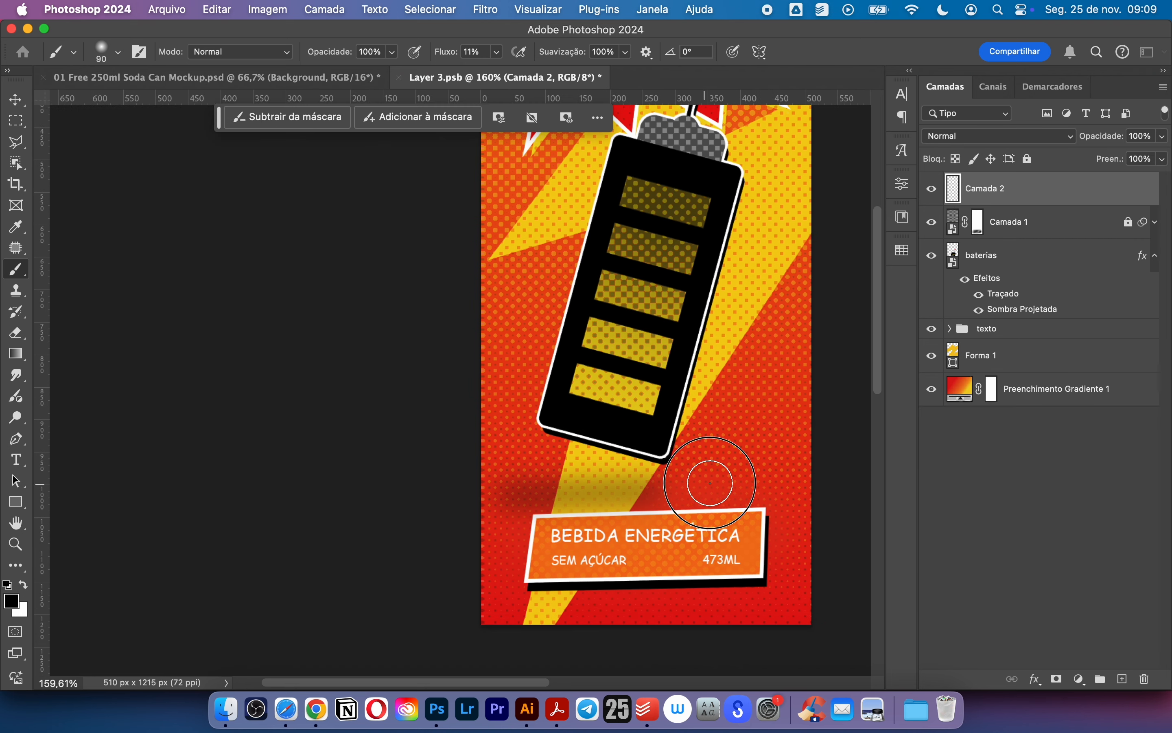
{"action": "key", "text": "super+z"}
{"action": "key", "text": "super+z"}
- Lock the masked halftone layer at the top of the layer stack
{"action": "key", "text": "x"}
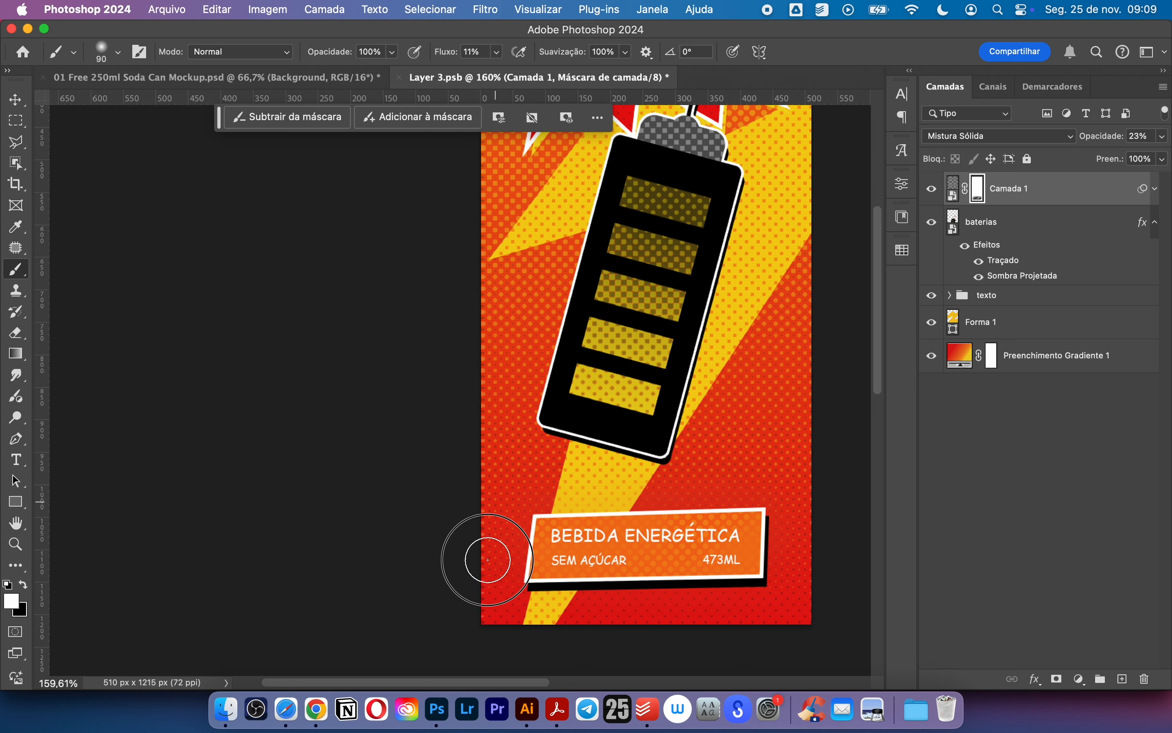
{"action": "left_click", "coordinate": [1027, 159]}
{"action": "left_click_drag", "start_coordinate": [769, 273], "coordinate": [734, 509]}
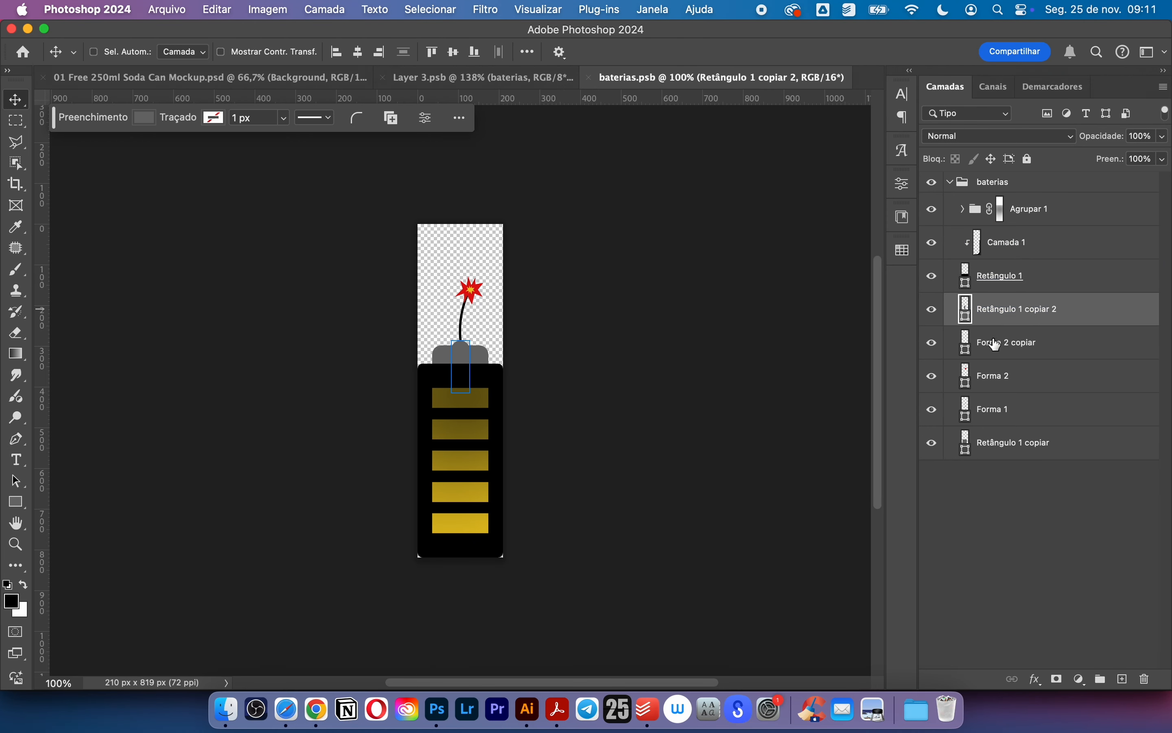
- Add a red outer glow to the battery's group of yellow charge bars, then save and close the battery file
{"action": "left_click", "coordinate": [957, 209]}
{"action": "double_click", "coordinate": [964, 209]}
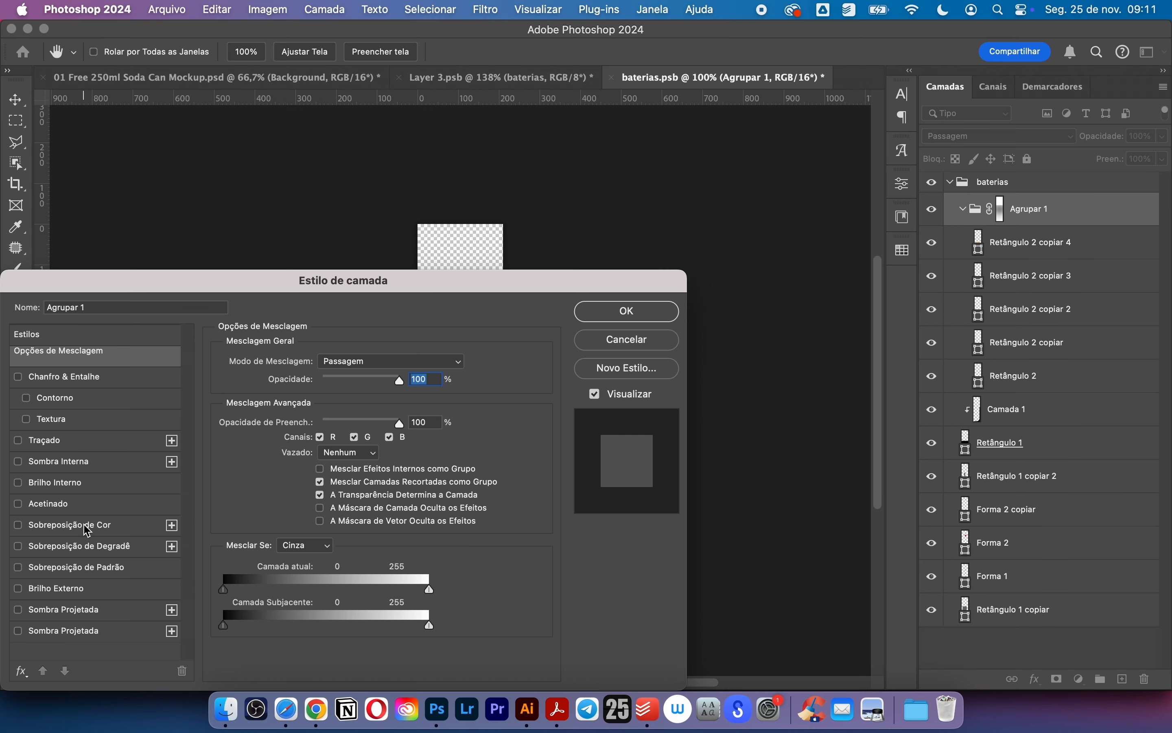
{"action": "left_click", "coordinate": [92, 588]}
{"action": "left_click_drag", "start_coordinate": [368, 279], "coordinate": [143, 414]}
{"action": "left_click", "coordinate": [386, 445]}
{"action": "key", "text": "super+s"}
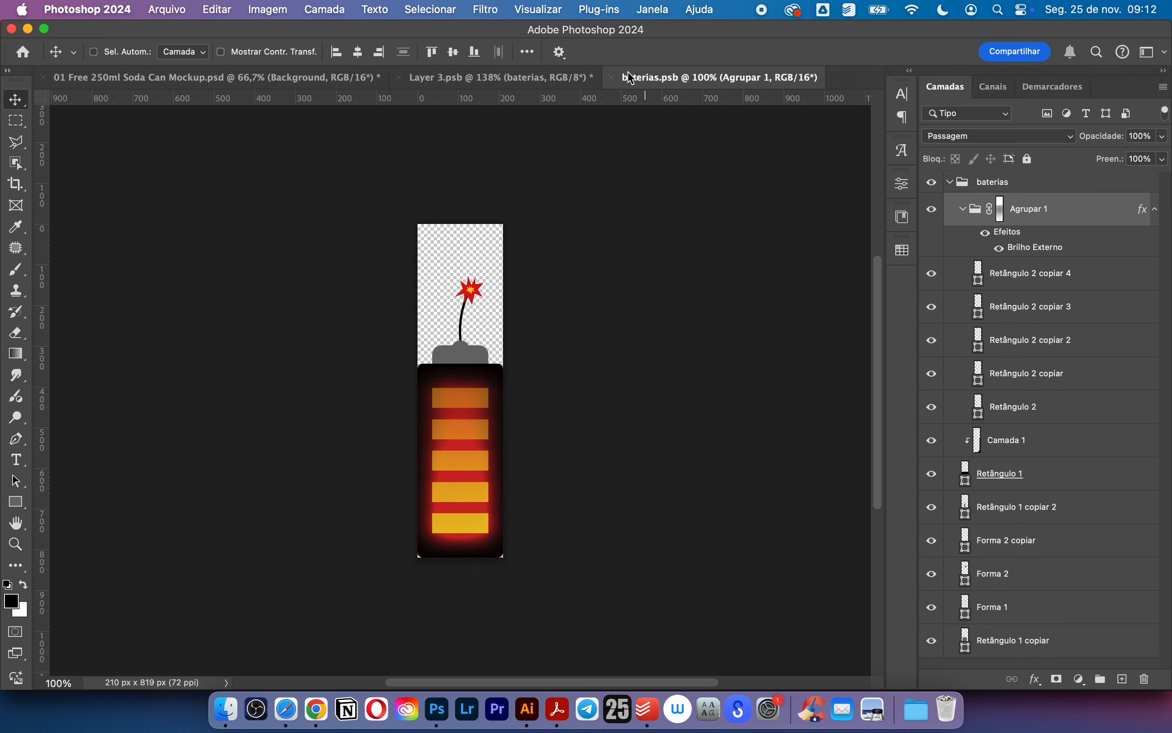
{"action": "left_click", "coordinate": [612, 77]}
- Paint soft black shadows around the battery on the layer beneath it and set that layer's blend mode to Multiplicação
{"action": "left_click_drag", "start_coordinate": [659, 350], "coordinate": [633, 341]}
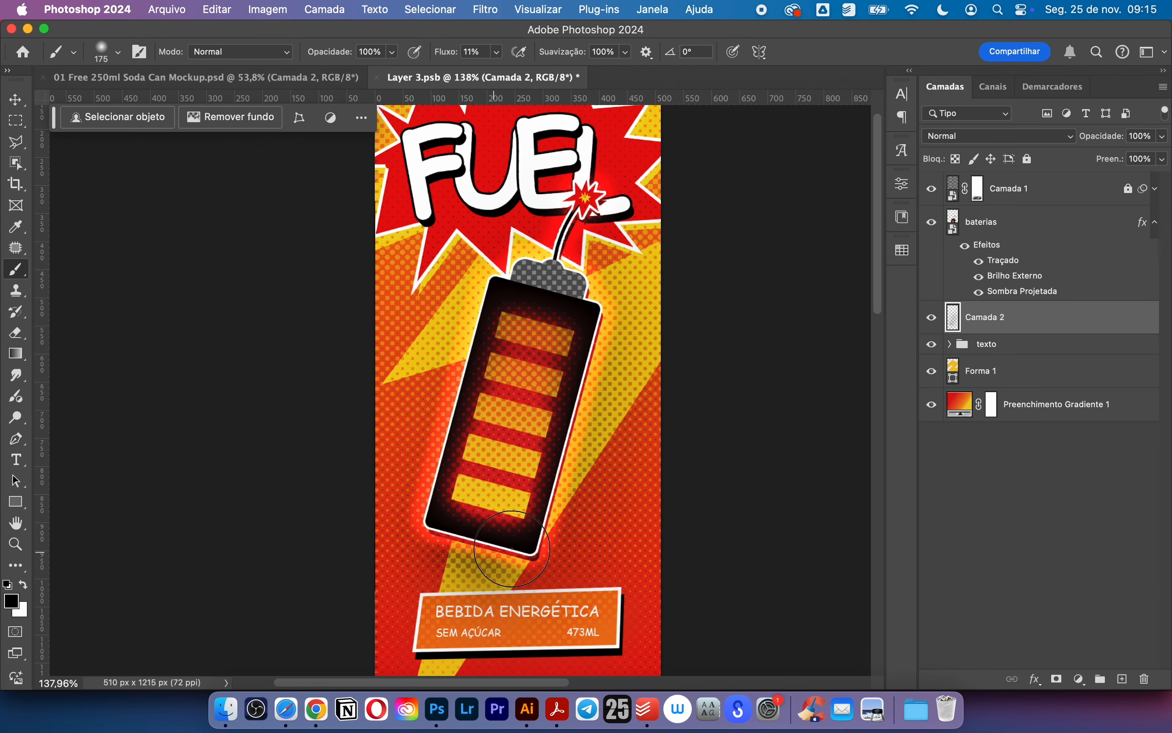
{"action": "left_click_drag", "start_coordinate": [549, 524], "coordinate": [600, 248]}
{"action": "left_click", "coordinate": [994, 131]}
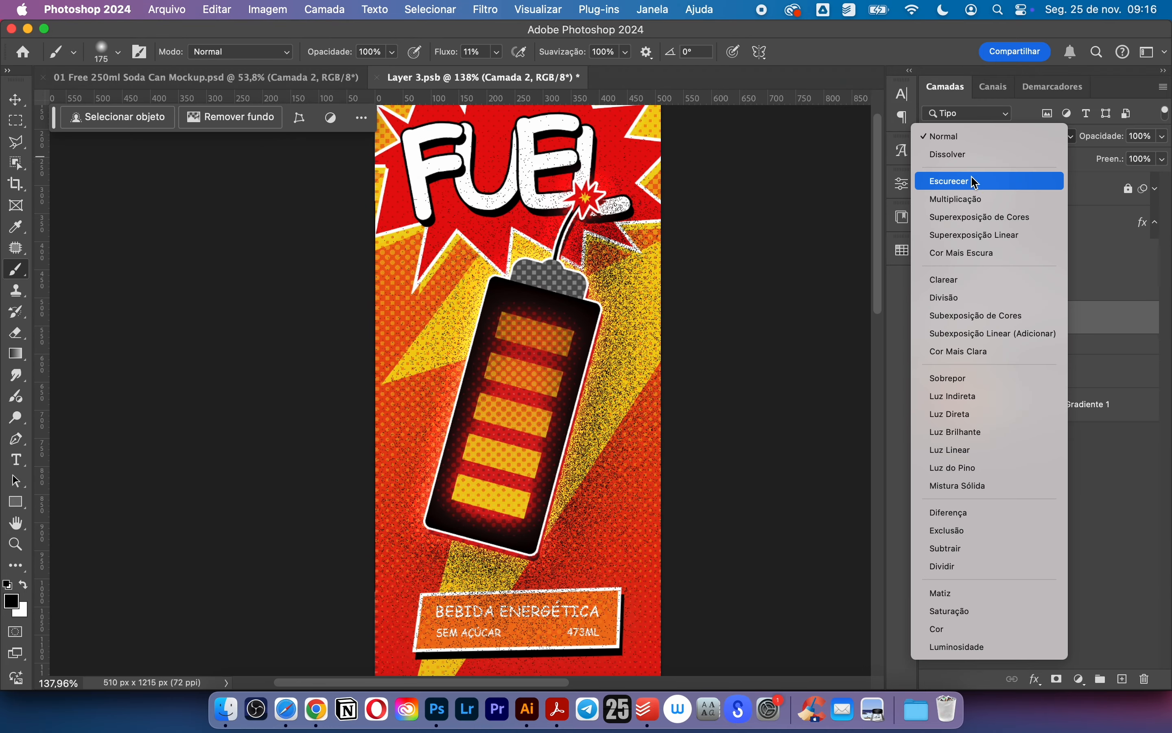
{"action": "left_click", "coordinate": [969, 179]}
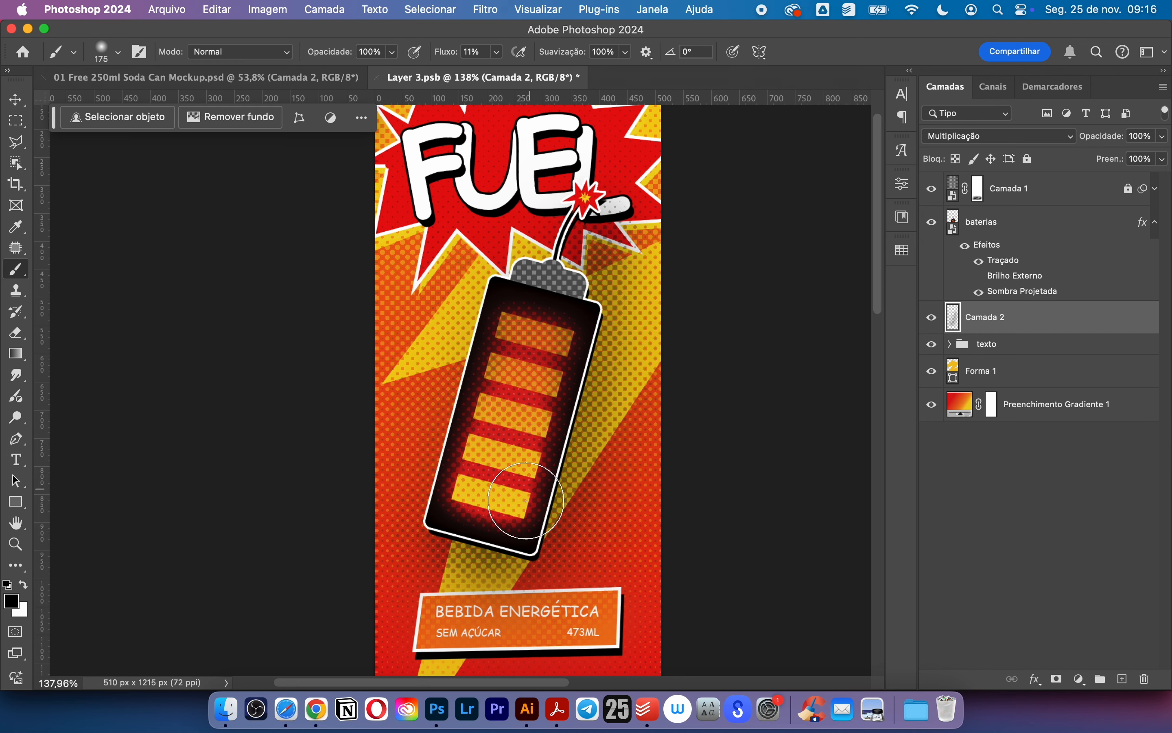
- Open the battery artwork for editing and fully round the corners of the battery's black body
{"action": "key", "text": "v"}
{"action": "double_click", "coordinate": [953, 229]}
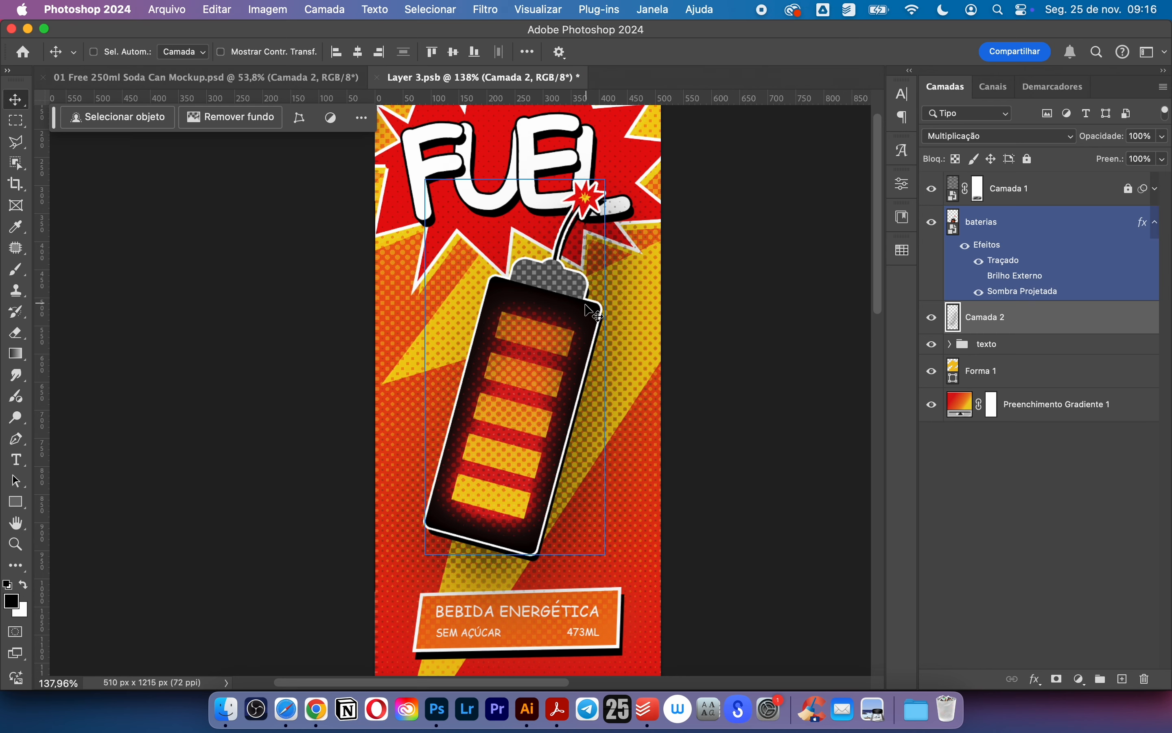
{"action": "left_click", "coordinate": [1007, 498]}
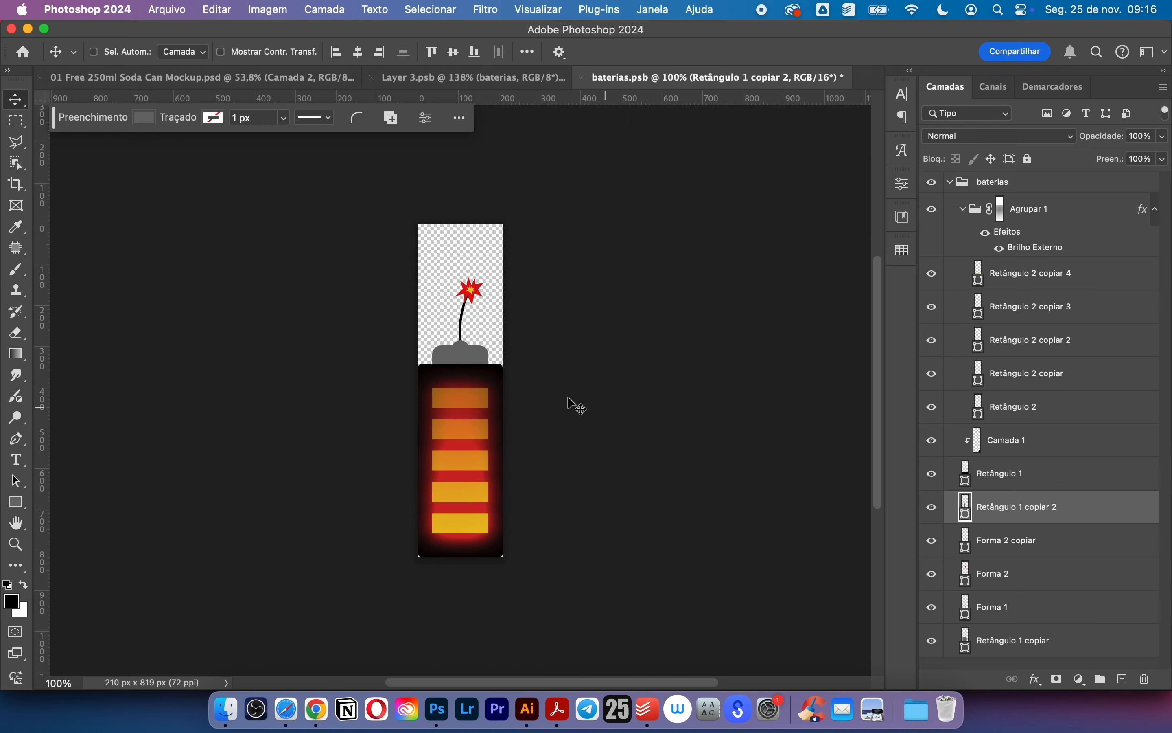
{"action": "scroll", "coordinate": [495, 375], "scroll_direction": "up", "scroll_amount": 5}
{"action": "left_click", "coordinate": [498, 372], "text": "super"}
{"action": "key", "text": "u"}
{"action": "left_click_drag", "start_coordinate": [394, 372], "coordinate": [561, 475]}
{"action": "key", "text": "v"}
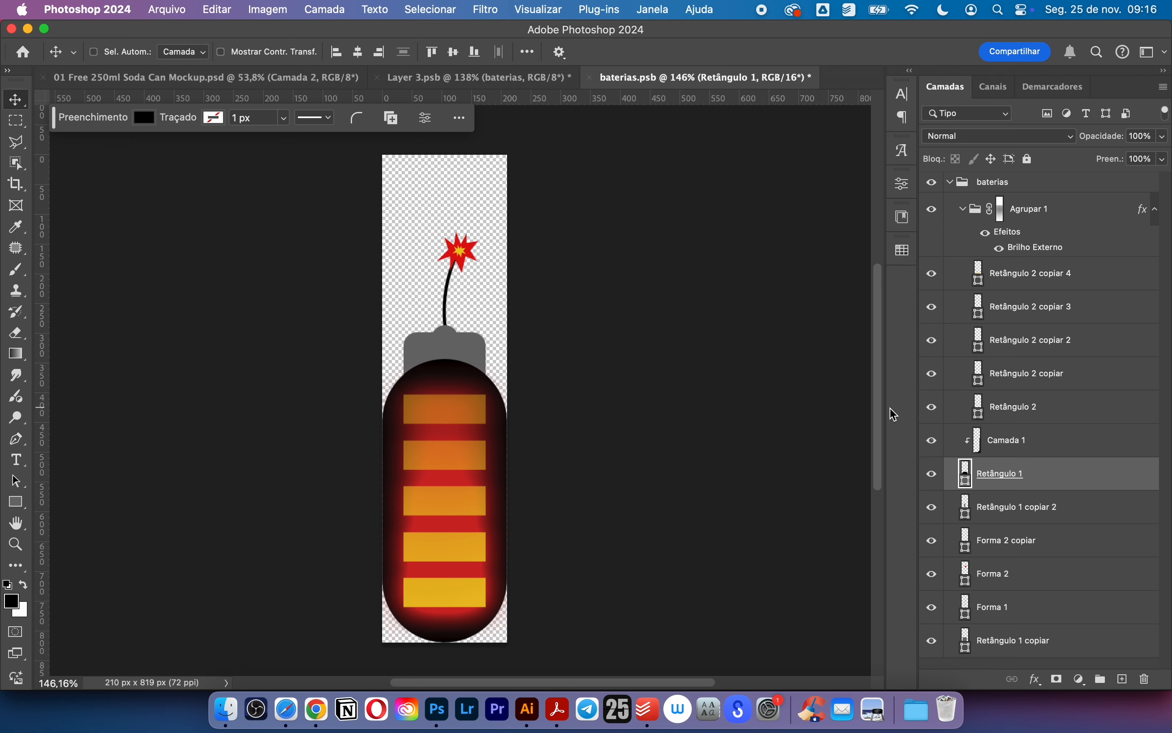
- Move the battery's grey terminal, knob, fuse and spark shapes down 20 px together, closer to the rounded body
{"action": "left_click", "coordinate": [1041, 506]}
{"action": "left_click", "coordinate": [1012, 606], "text": "shift"}
{"action": "key", "text": "super+t"}
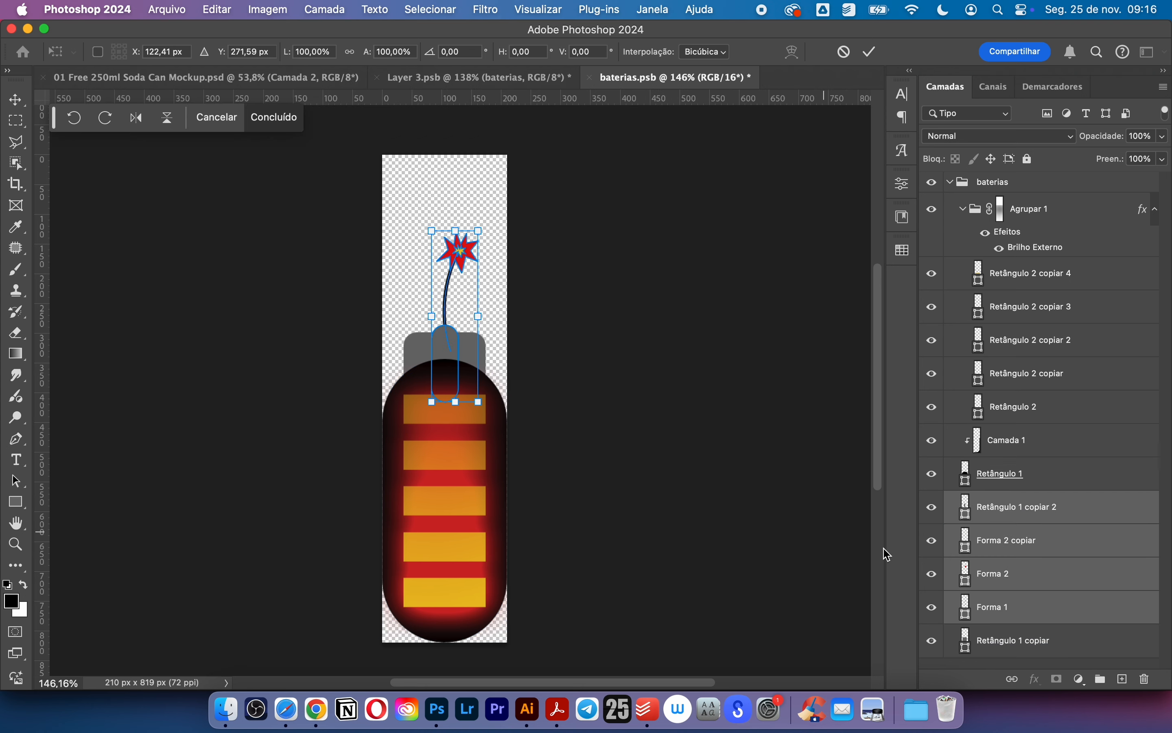
{"action": "left_click", "coordinate": [998, 639]}
{"action": "left_click", "coordinate": [983, 514], "text": "shift"}
{"action": "key", "text": "super+t"}
{"action": "key", "text": "shift+Down"}
{"action": "key", "text": "shift+Down"}
{"action": "key", "text": "Return"}
- Fully round the corners of the grey terminal shape behind the battery body and save the battery file
{"action": "left_click", "coordinate": [1018, 652]}
{"action": "key", "text": "u"}
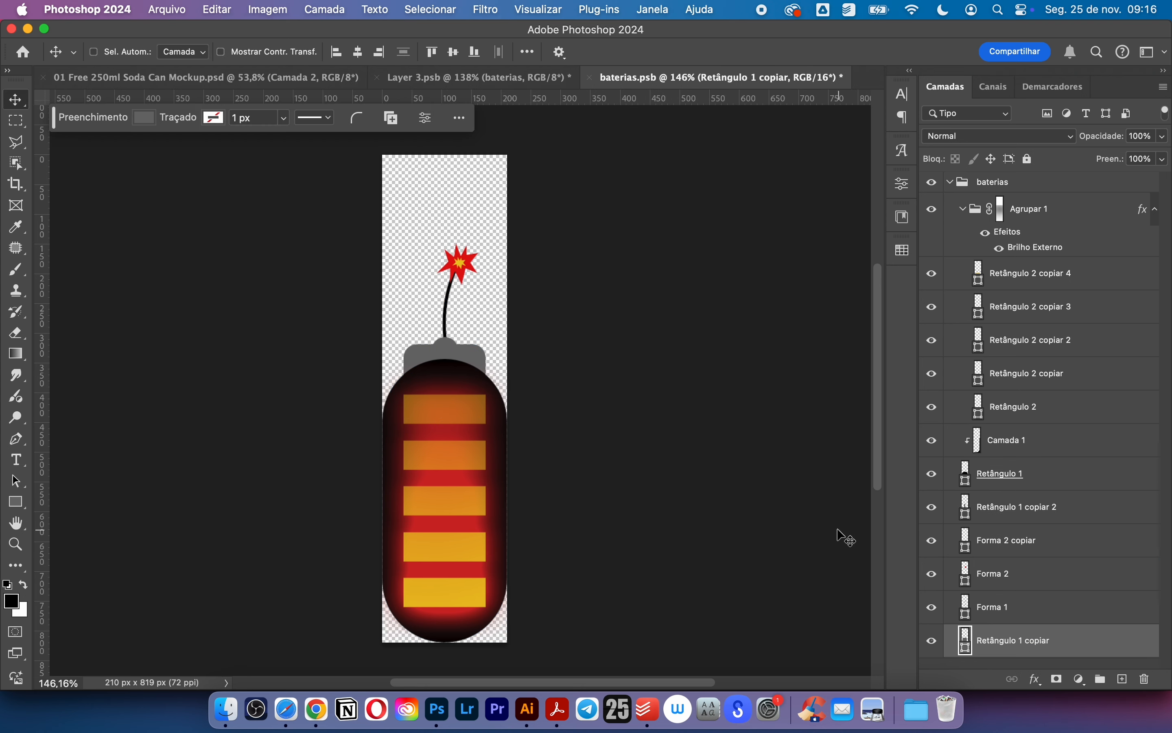
{"action": "key", "text": "v"}
{"action": "key", "text": "super+s"}
- Hide the Traçado effect on the label's baterias layer, then return to the battery file
{"action": "left_click", "coordinate": [484, 77]}
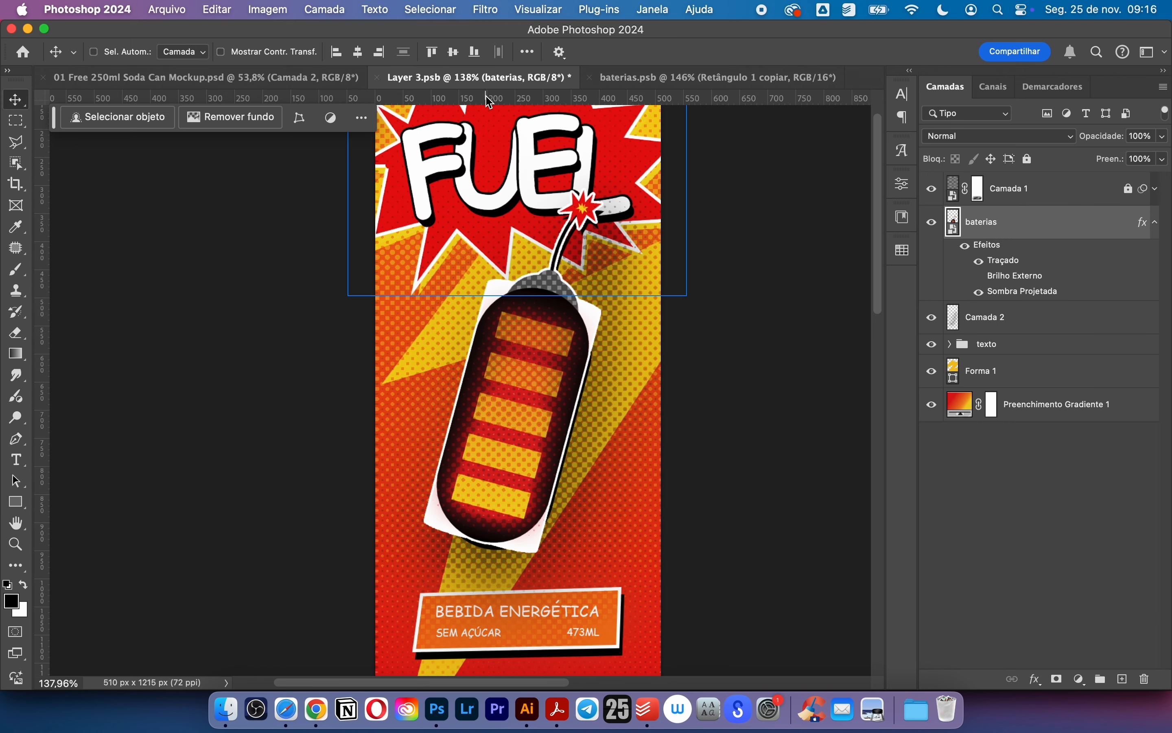
{"action": "left_click", "coordinate": [979, 261]}
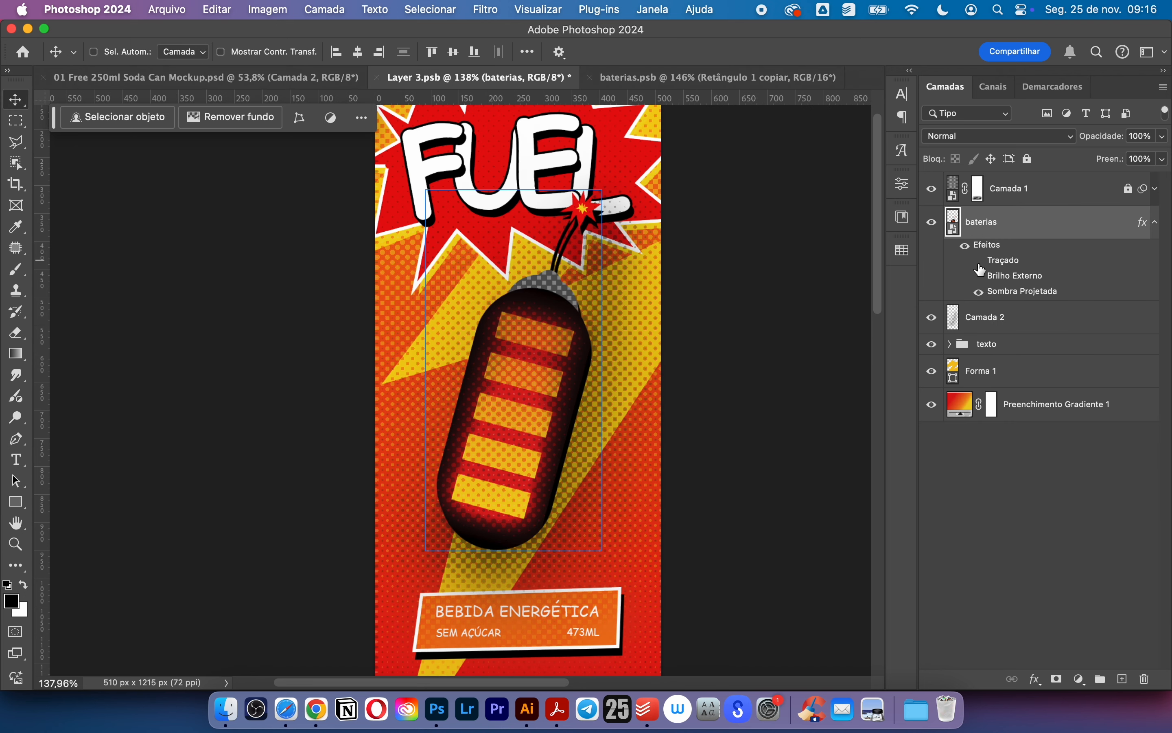
{"action": "left_click", "coordinate": [1086, 370]}
{"action": "left_click", "coordinate": [703, 77]}
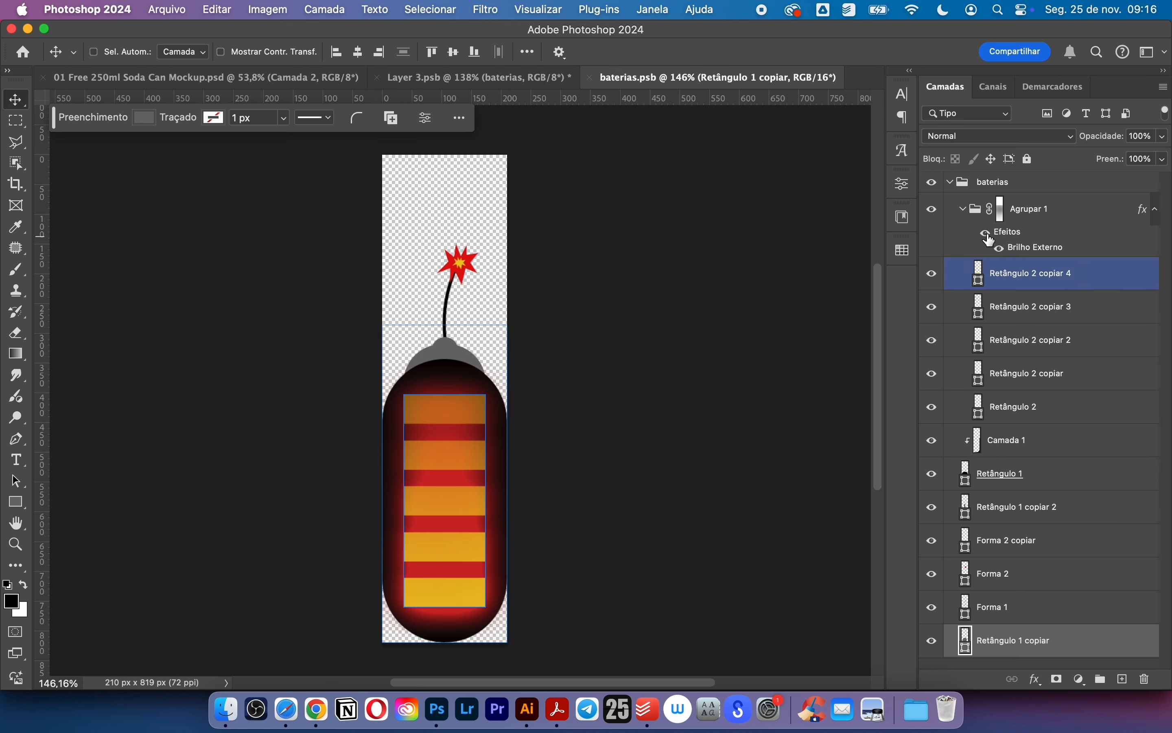
- Remove the clipped Camada 1 layer and scale the five yellow charge bars down slightly about their centre, then save the battery
{"action": "left_click", "coordinate": [933, 440]}
{"action": "left_click", "coordinate": [1029, 408]}
{"action": "left_click", "coordinate": [1027, 277], "text": "shift"}
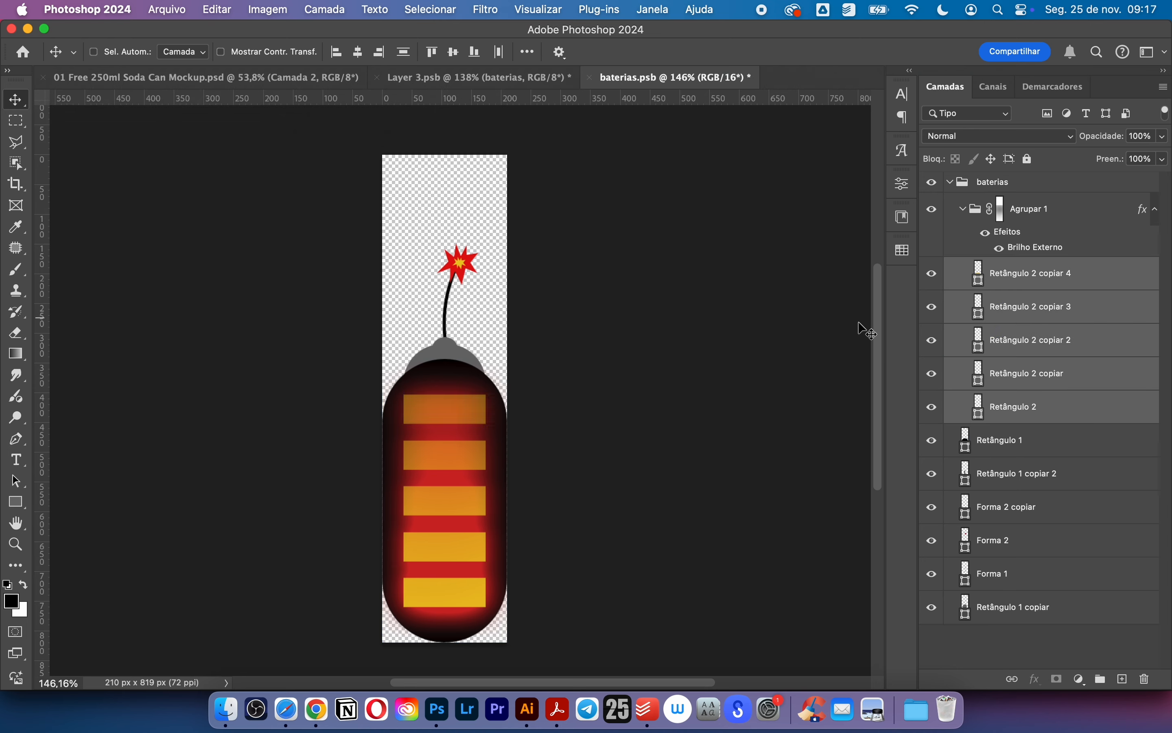
{"action": "key", "text": "super+t"}
{"action": "left_click_drag", "start_coordinate": [445, 395], "coordinate": [447, 407]}
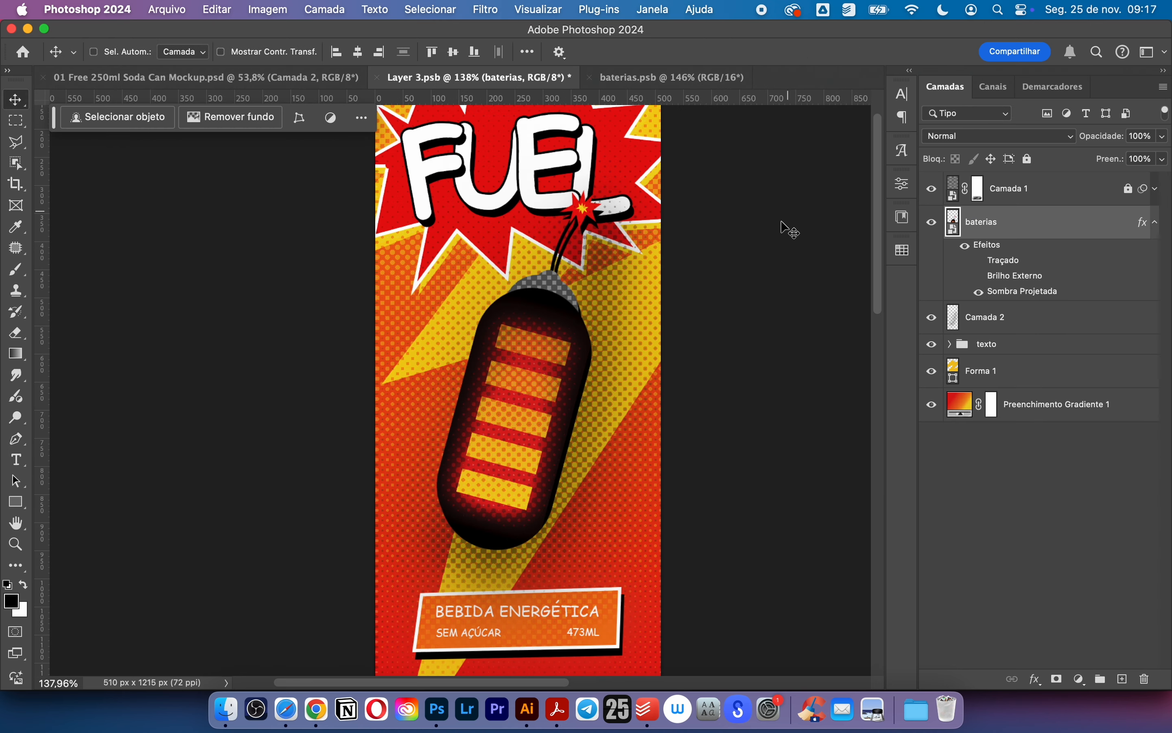
- Turn off the Sombra Projetada effect on the label's baterias layer
{"action": "double_click", "coordinate": [1002, 295]}
{"action": "left_click", "coordinate": [18, 611]}
{"action": "left_click_drag", "start_coordinate": [512, 282], "coordinate": [386, 558]}
{"action": "left_click", "coordinate": [502, 583]}
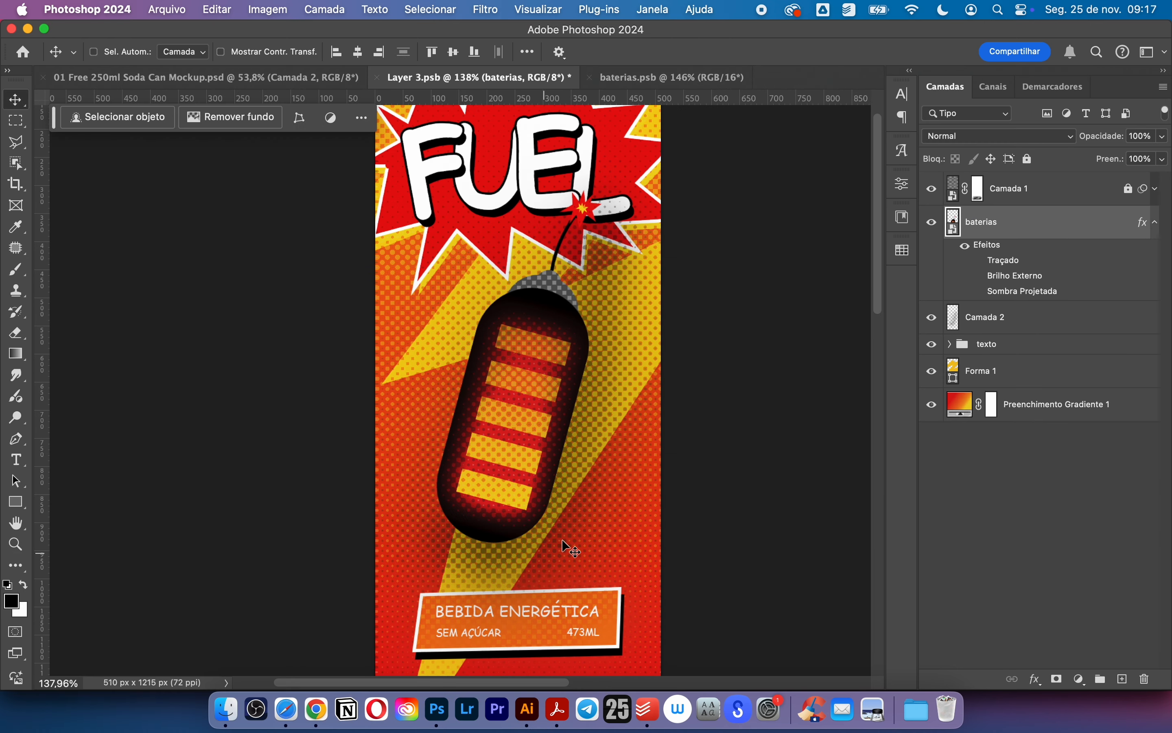
- Replace the painted shadow with a soft black one close to the battery's edge on Camada 2, and give that layer a mask
{"action": "left_click", "coordinate": [988, 317]}
{"action": "key", "text": "Delete"}
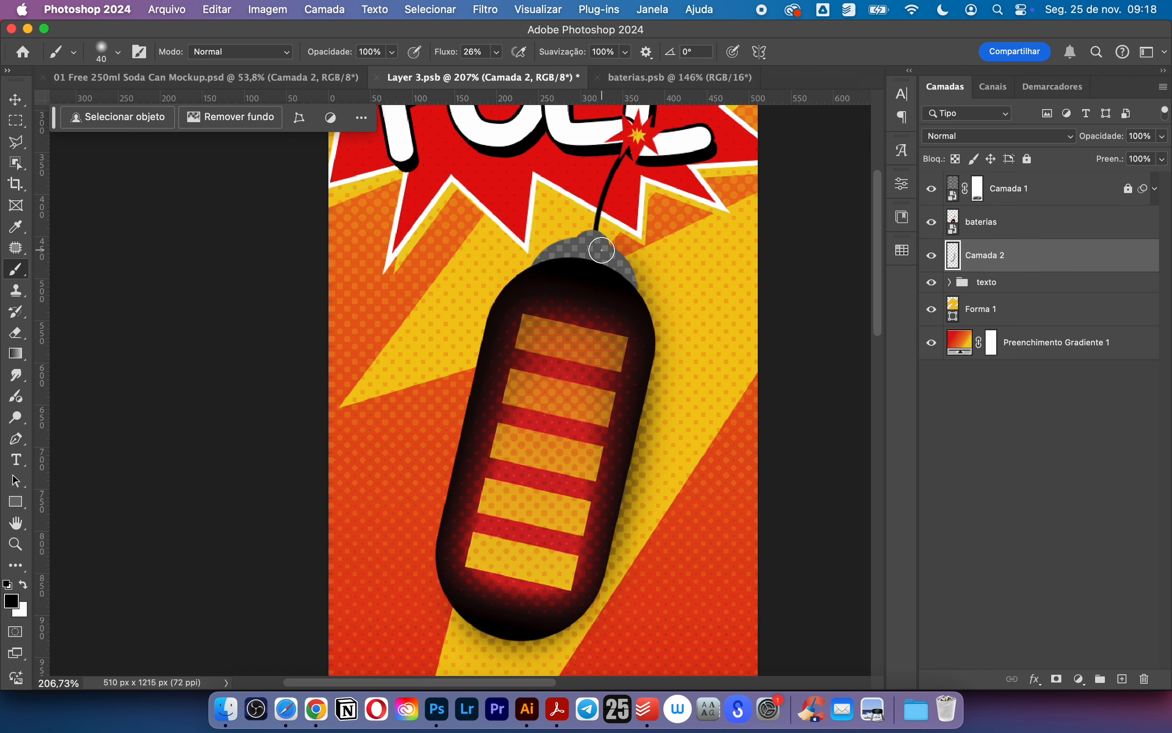
{"action": "left_click", "coordinate": [1056, 679]}
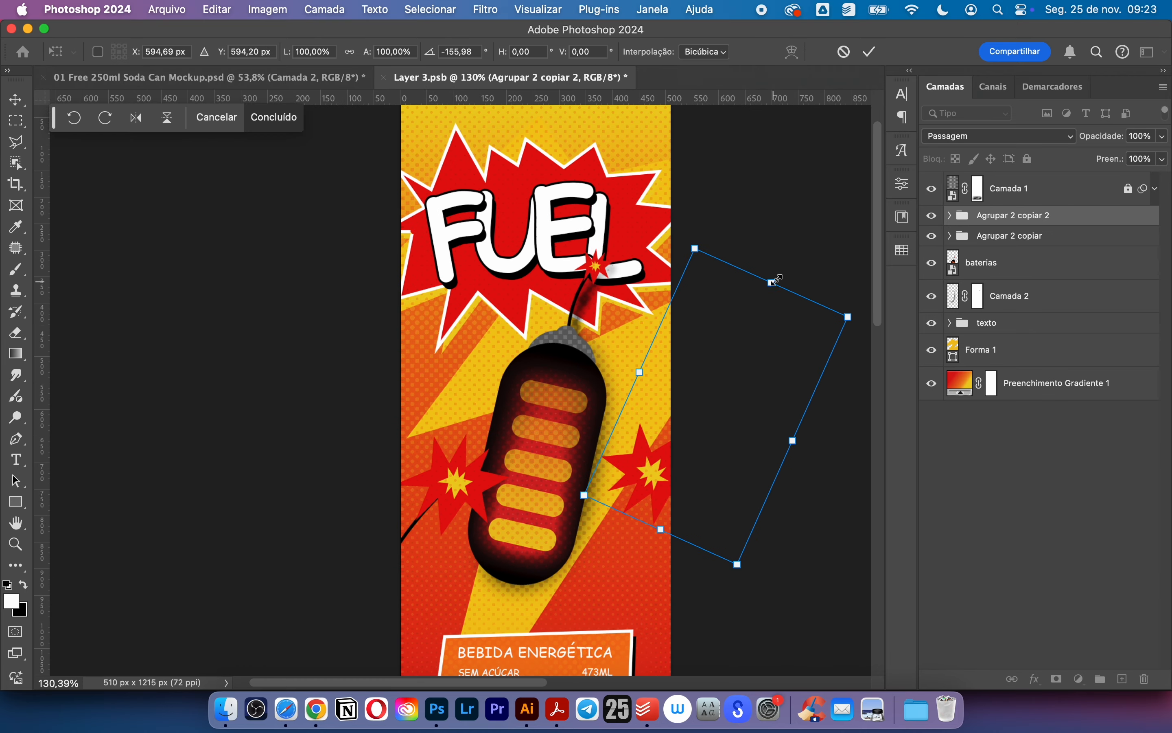
- Rotate and shrink the second spark-and-fuse copy and place it on the caption box's upper-right corner, its fuse running off the label
{"action": "left_click_drag", "start_coordinate": [777, 273], "coordinate": [754, 492]}
{"action": "key", "text": "Return"}
{"action": "key", "text": "z"}
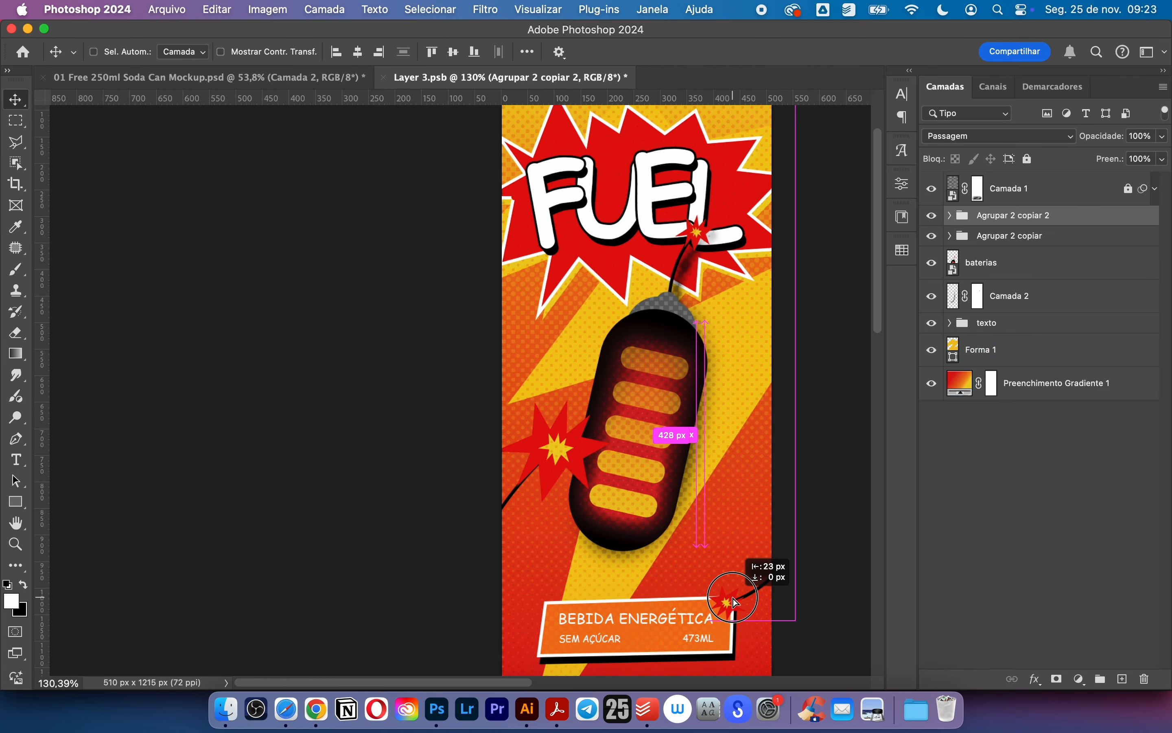
{"action": "left_click", "coordinate": [803, 479], "text": "alt"}
{"action": "left_click", "coordinate": [802, 478]}
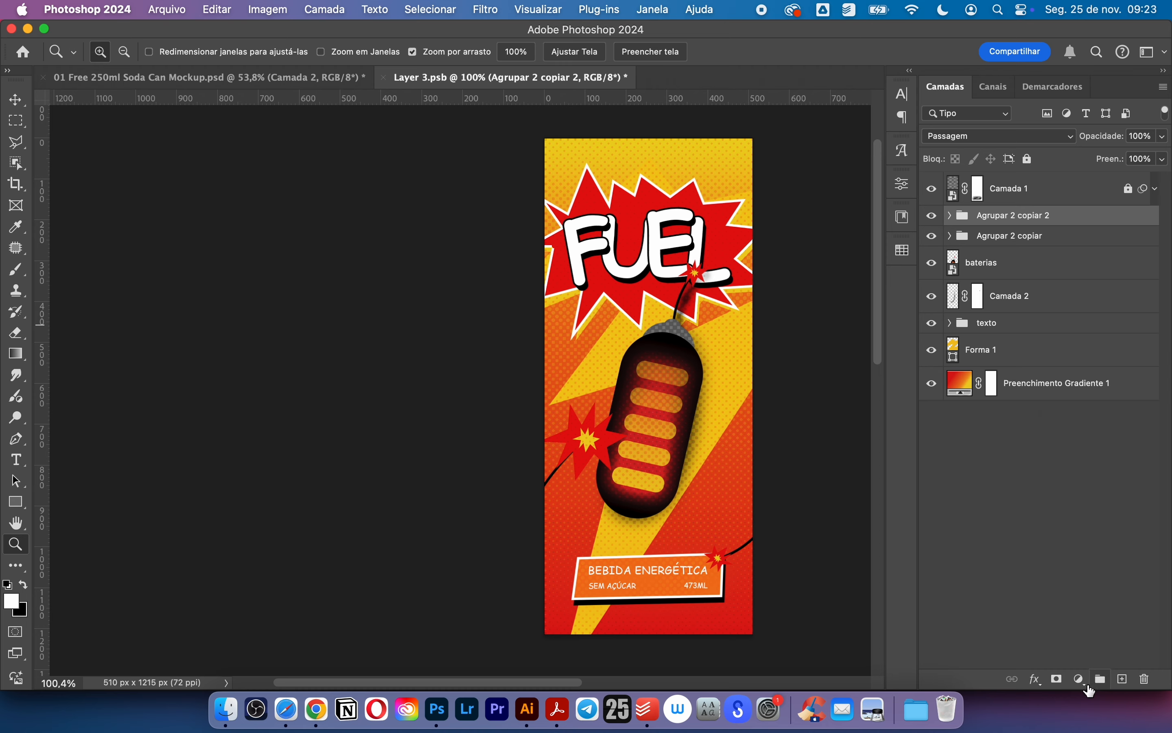
- Add a dark red solid colour fill layer with an inverted black mask and set its blend mode to Subexposição Linear (Adicionar)
{"action": "left_click", "coordinate": [1080, 680]}
{"action": "left_click", "coordinate": [1073, 404]}
{"action": "left_click", "coordinate": [416, 427]}
{"action": "key", "text": "super+i"}
{"action": "double_click", "coordinate": [959, 223]}
{"action": "left_click", "coordinate": [220, 509]}
{"action": "left_click", "coordinate": [416, 426]}
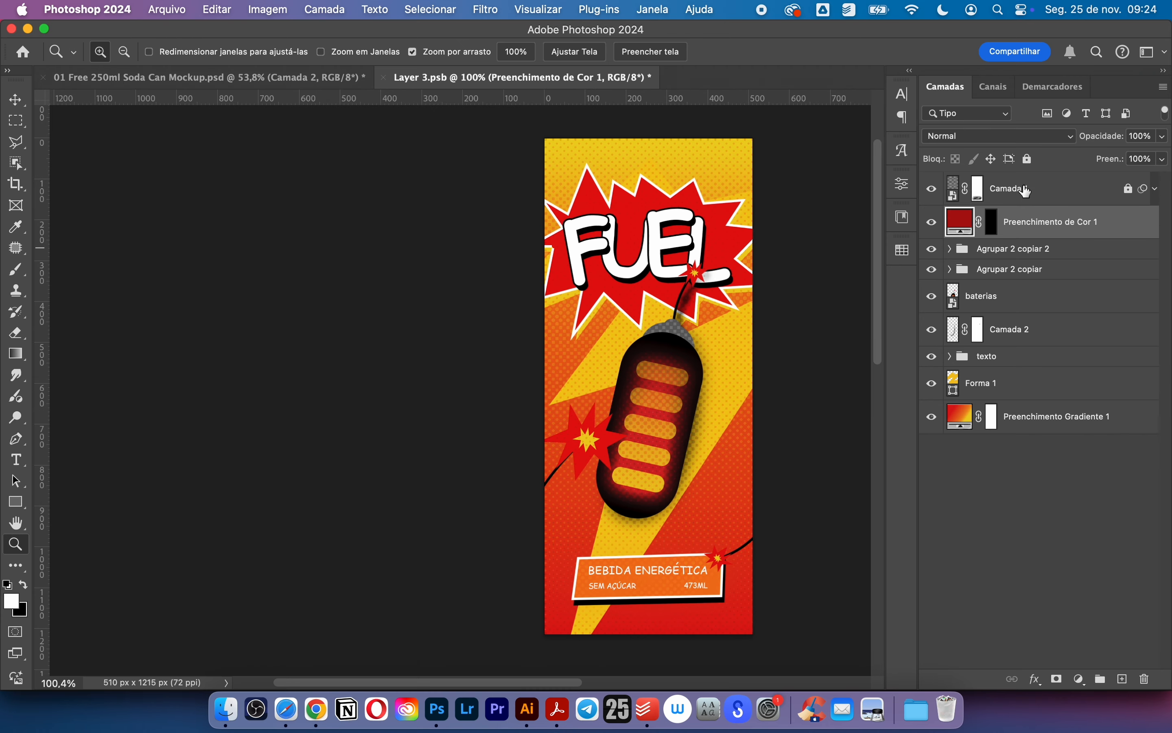
{"action": "left_click", "coordinate": [999, 137]}
{"action": "left_click", "coordinate": [988, 334]}
- Paint white on the red fill layer's mask with a soft 125 px brush to make the sparks glow
{"action": "left_click", "coordinate": [993, 225]}
{"action": "key", "text": "b"}
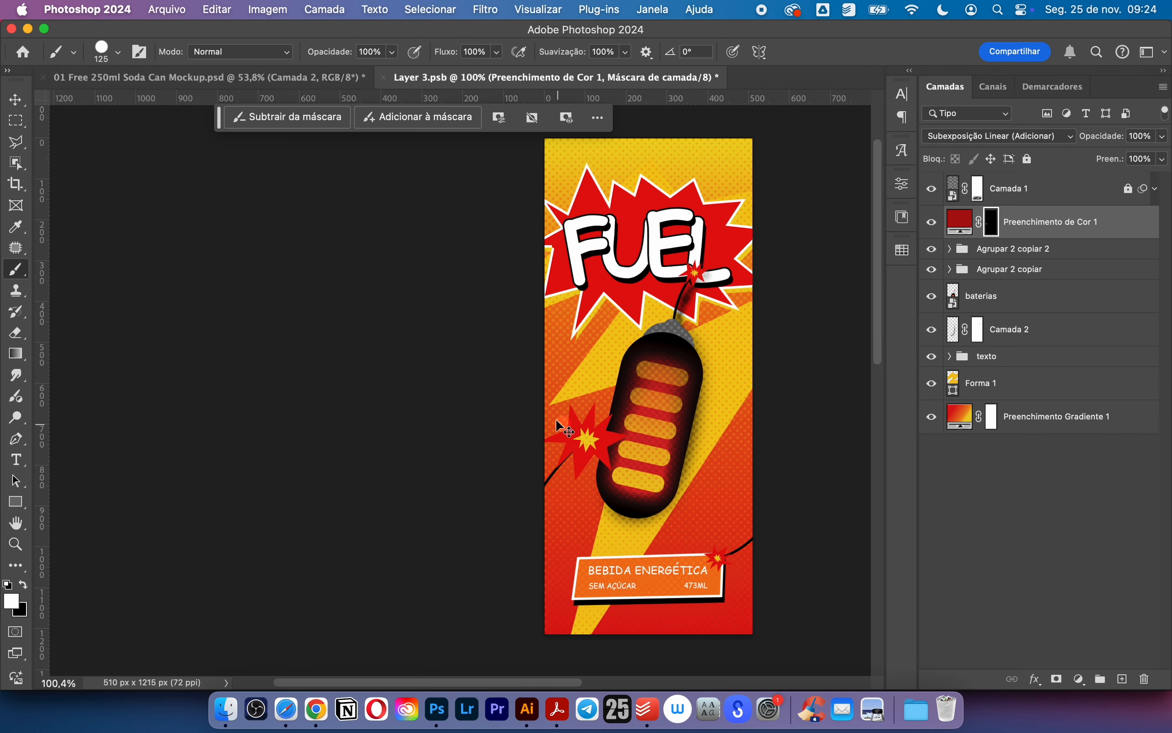
{"action": "right_click", "coordinate": [564, 427]}
{"action": "left_click_drag", "start_coordinate": [565, 426], "coordinate": [604, 421]}
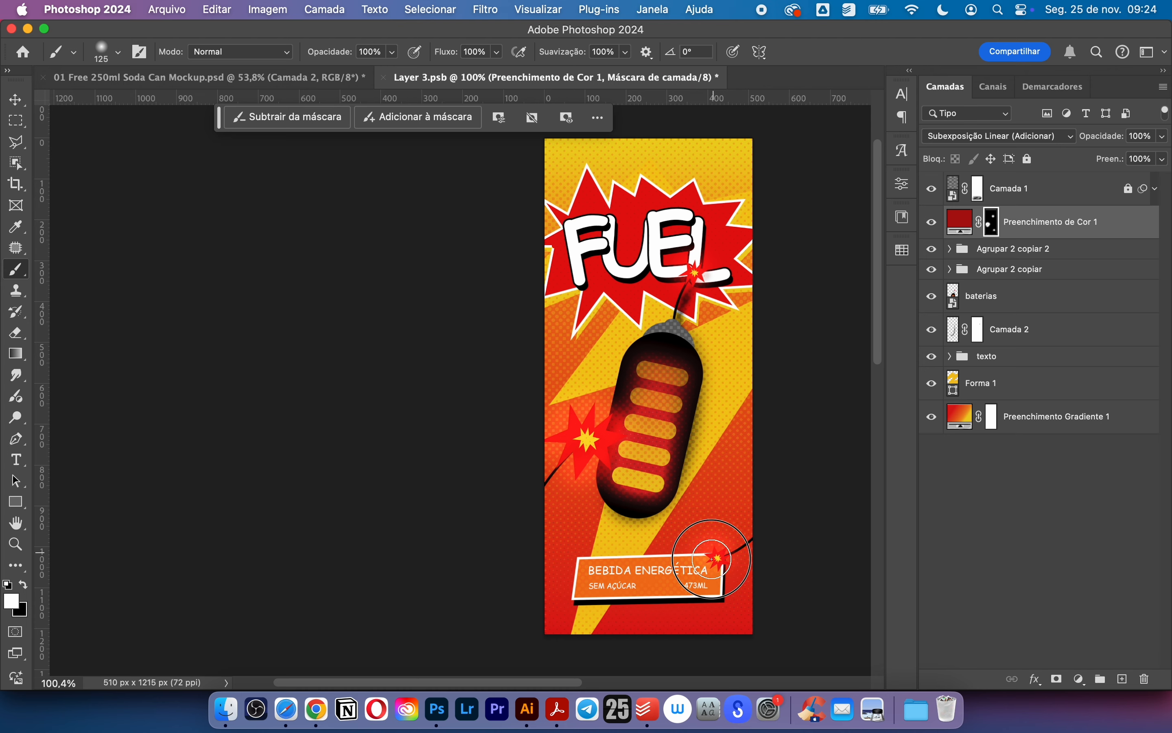
{"action": "left_click_drag", "start_coordinate": [589, 476], "coordinate": [732, 411]}
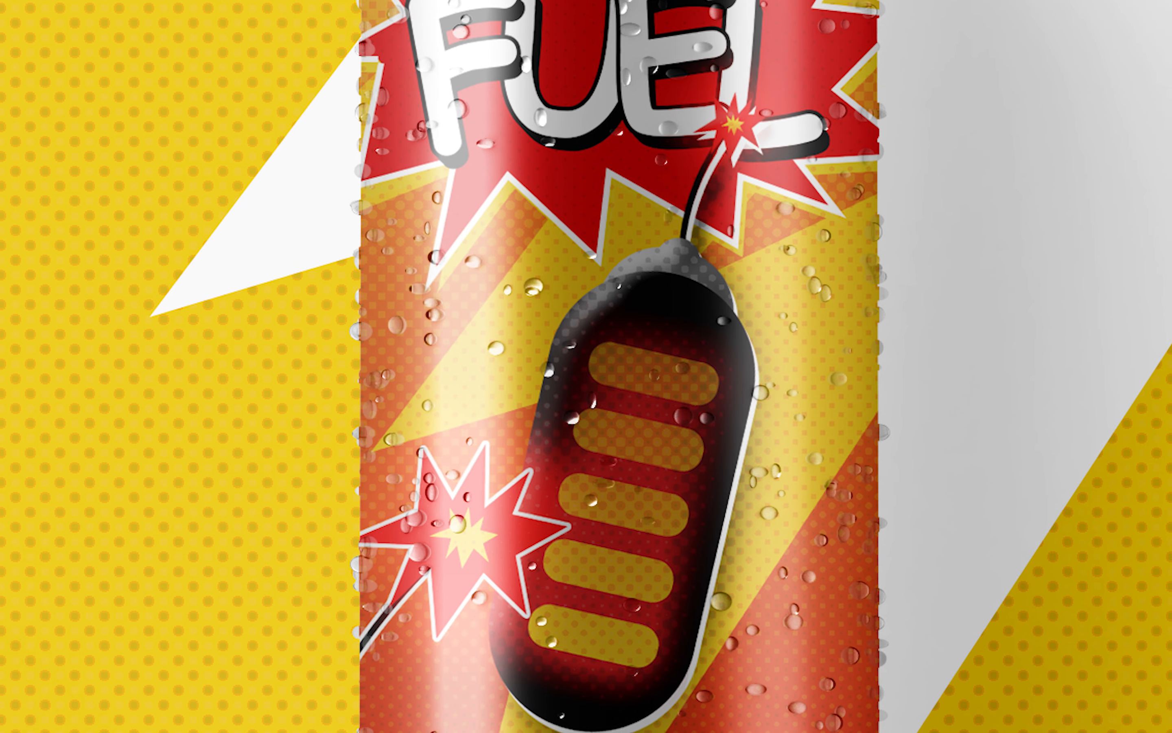